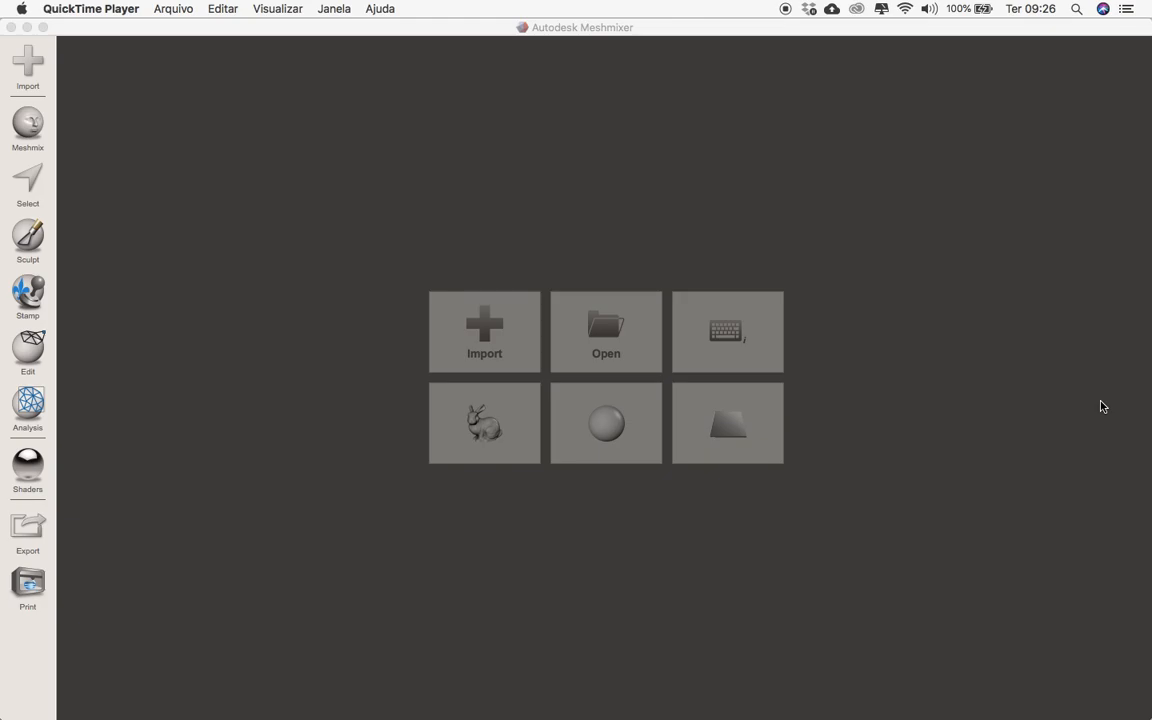
- Load the sample bunny model from the Meshmixer start screen
left_click(1102, 406)
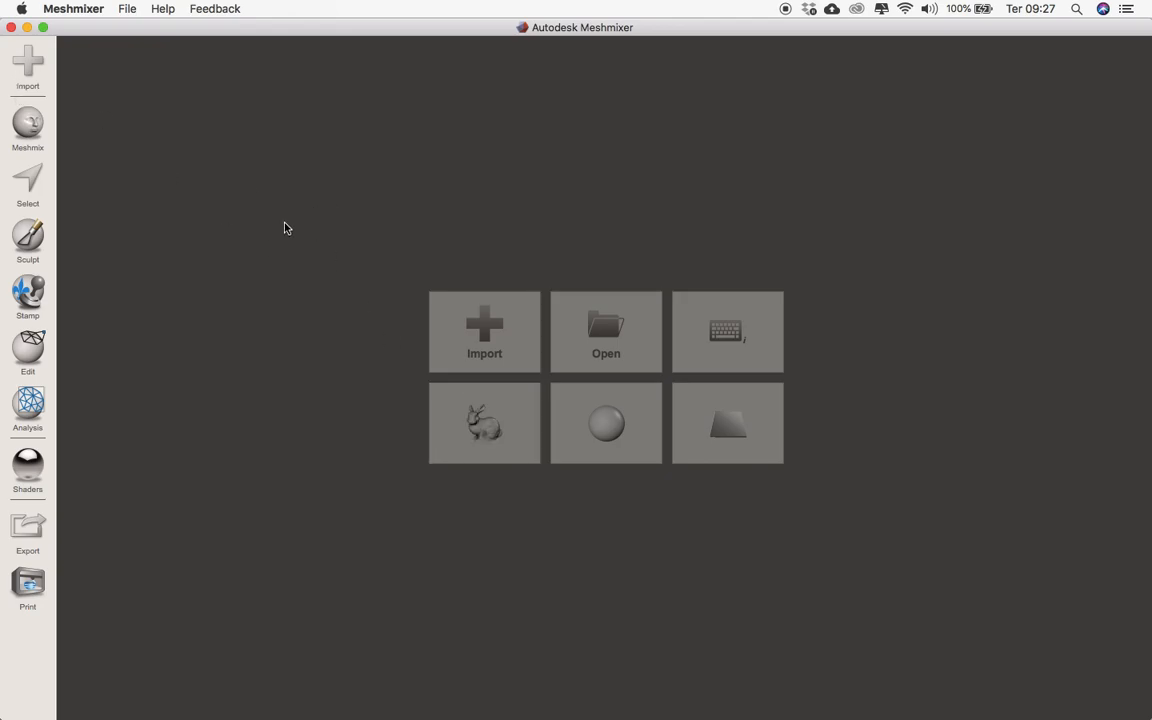
left_click(505, 438)
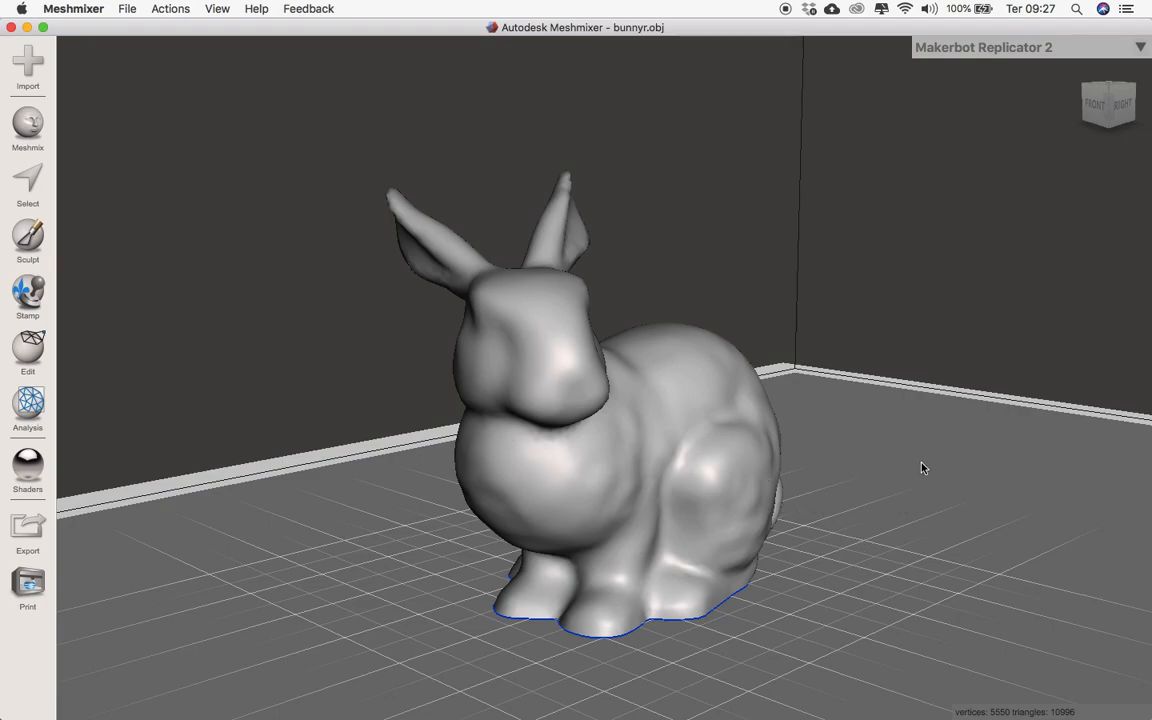
- Inspect the bunny model from the front, side, back and above, at closer and farther distances
right_click_drag(908, 470, 762, 521)
right_click_drag(899, 373, 868, 422)
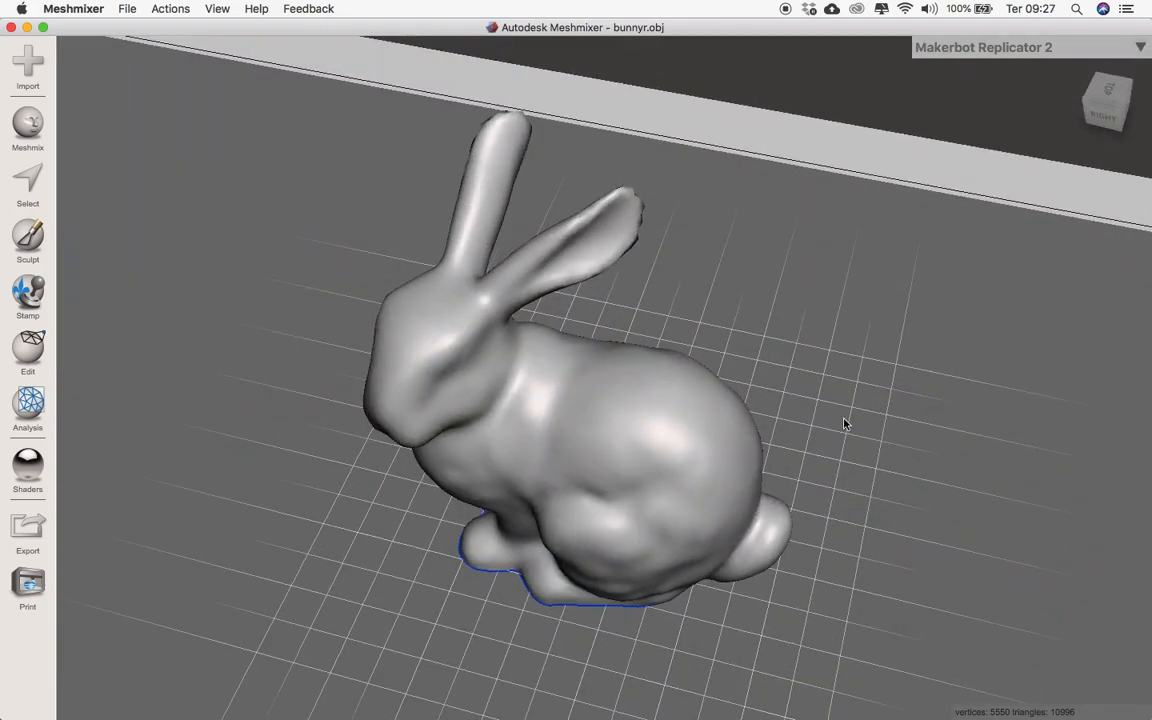
right_click_drag(396, 524, 522, 418)
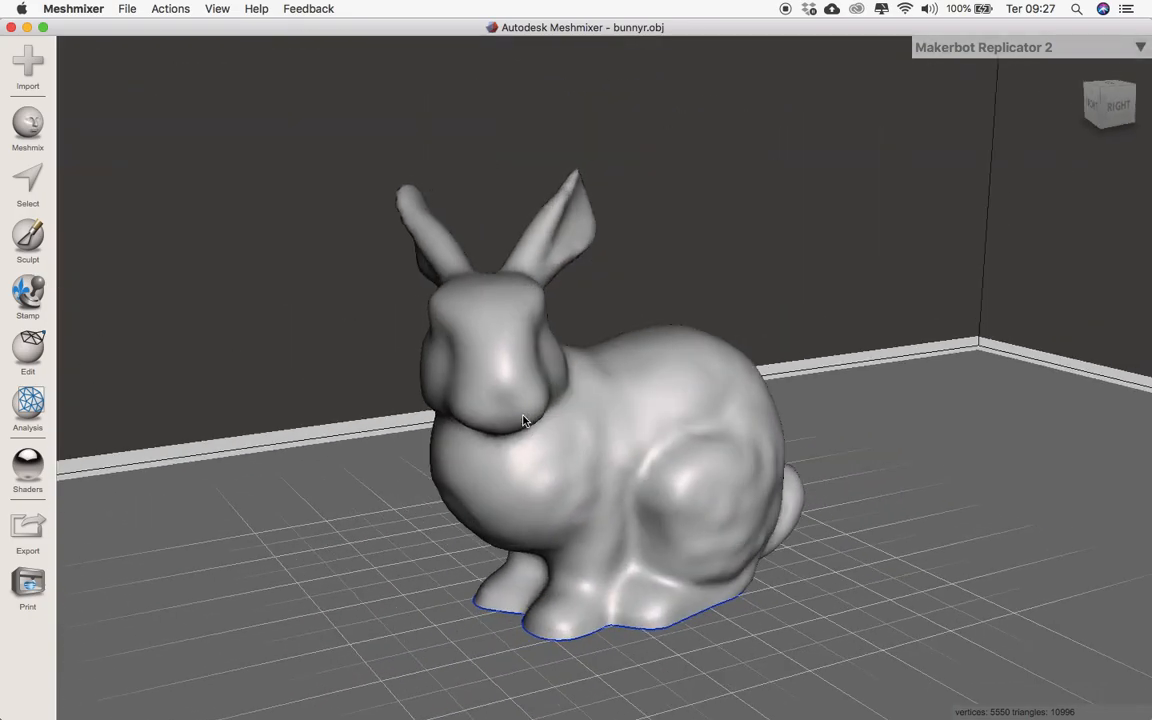
right_click_drag(825, 463, 702, 442)
key("space")
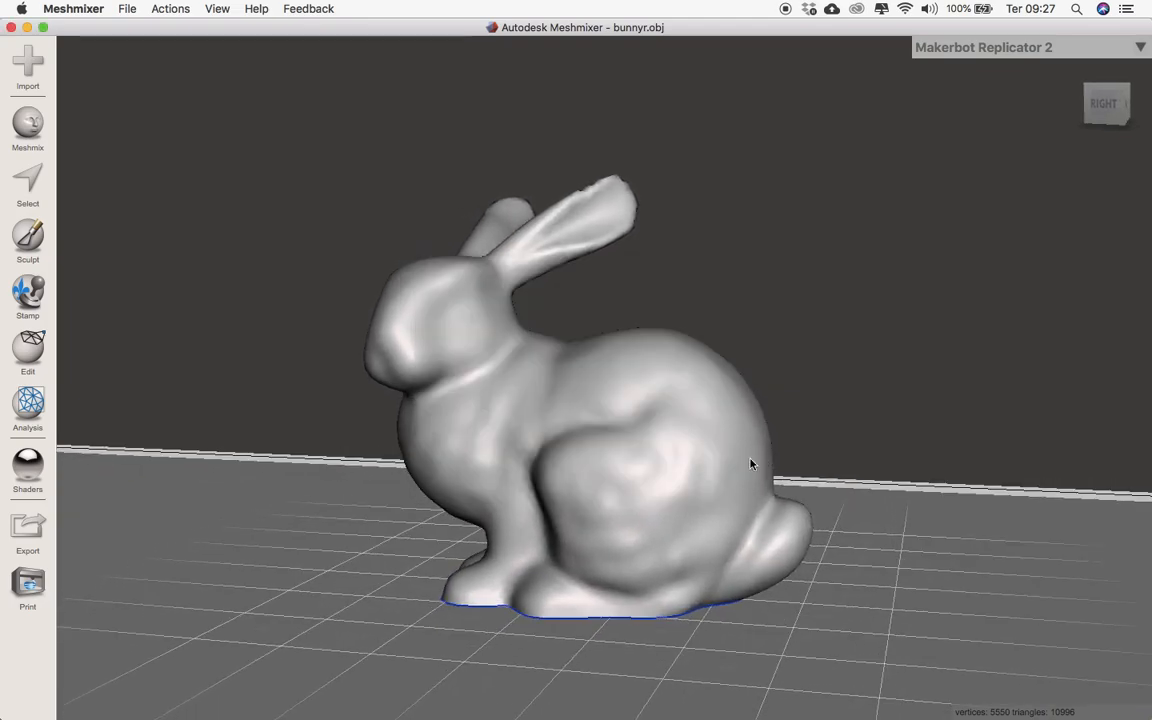
right_click_drag(747, 480, 805, 489)
right_click_drag(625, 465, 430, 498)
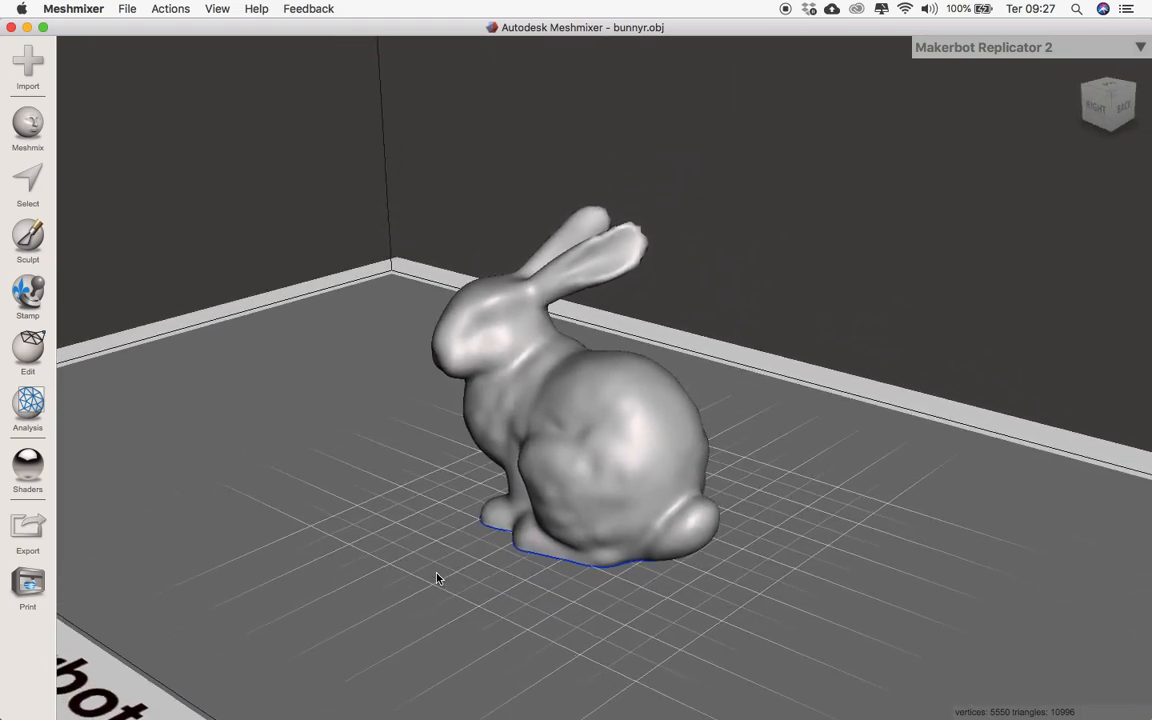
scroll(749, 258, "up", 5)
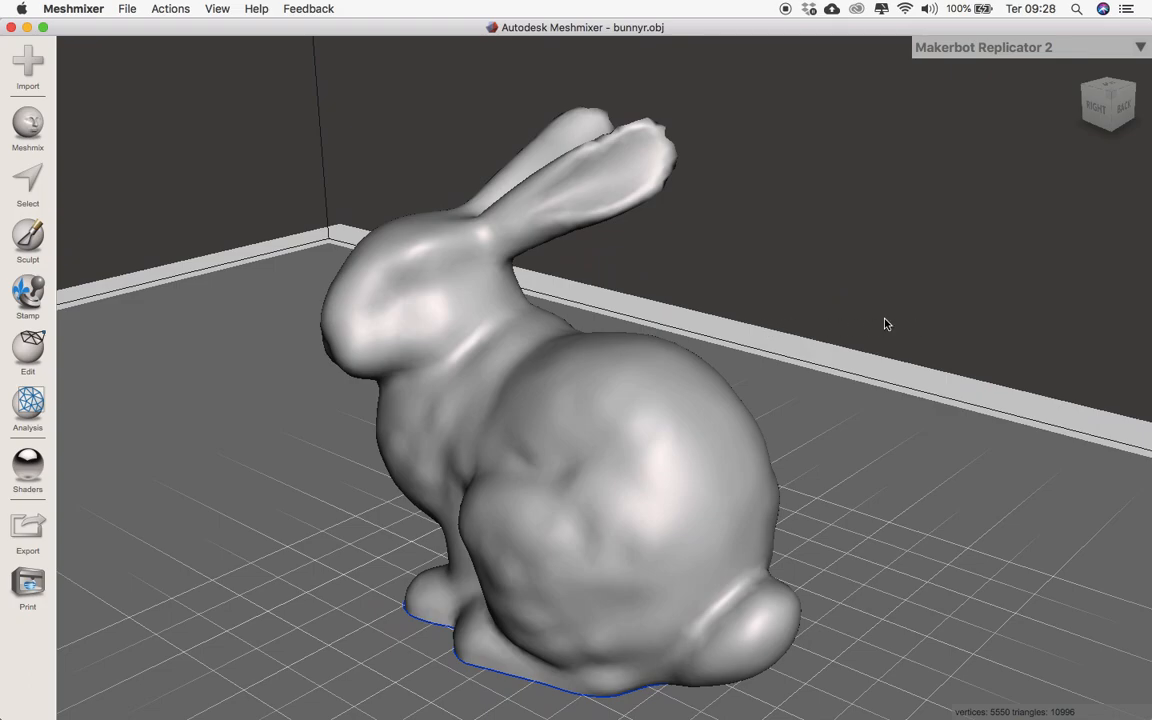
scroll(781, 351, "down", 2)
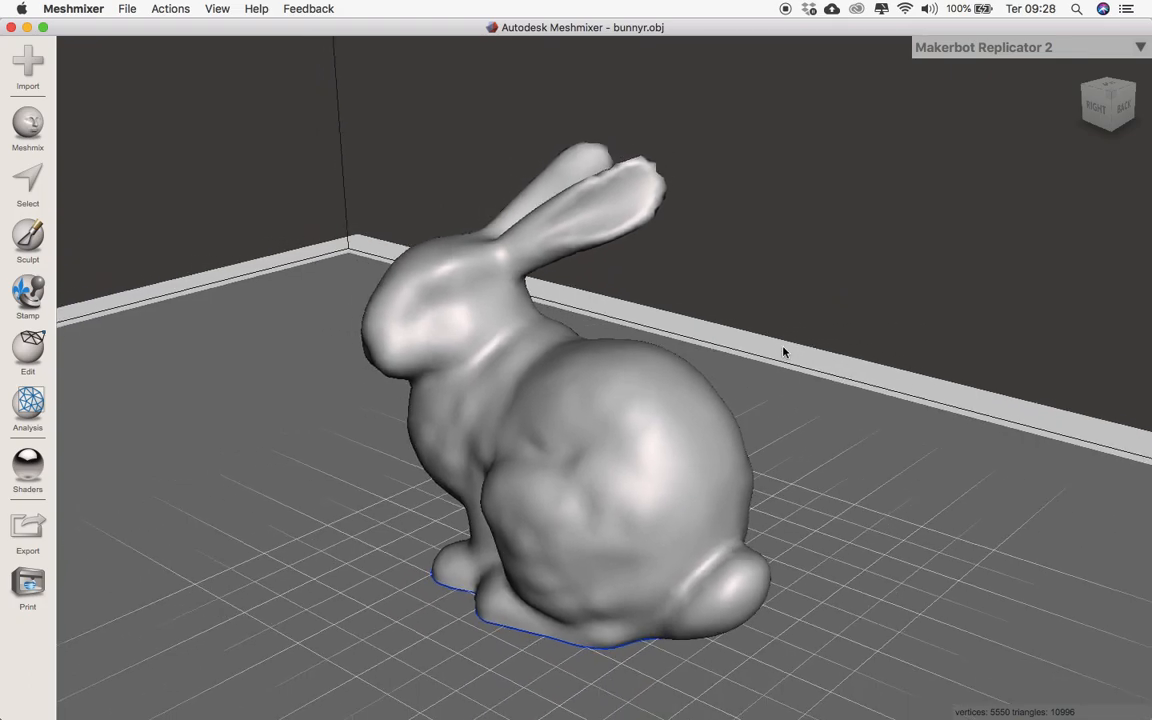
scroll(722, 386, "down", 3)
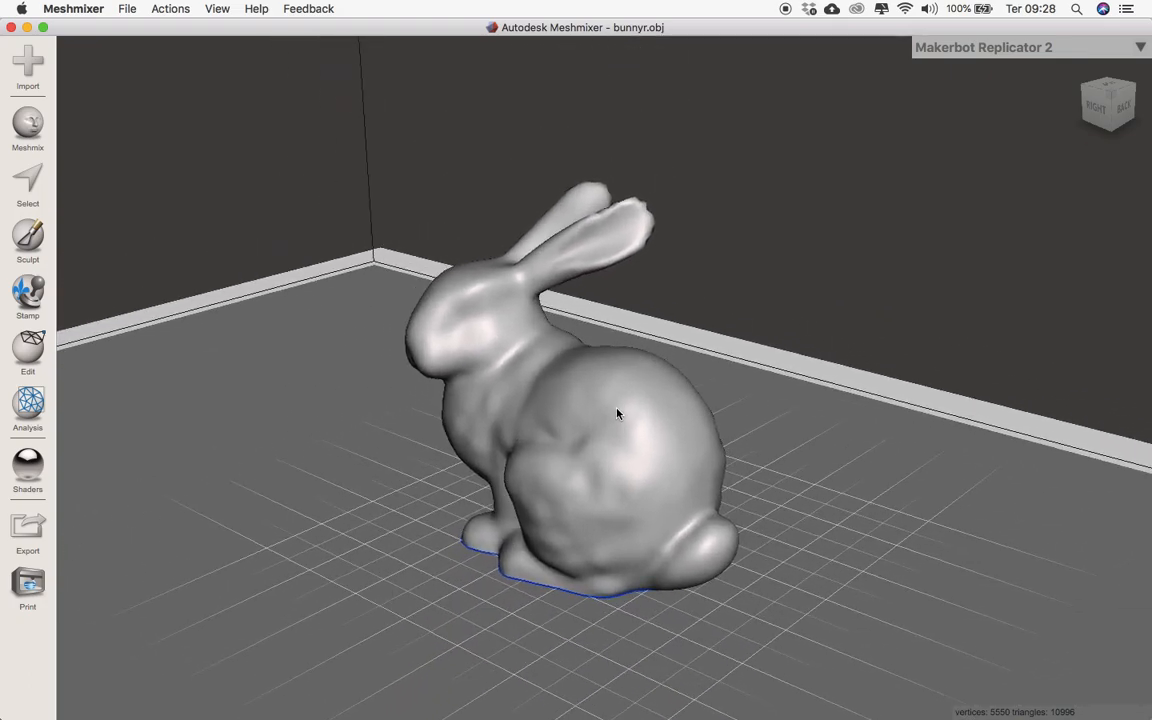
right_click_drag(676, 377, 305, 323)
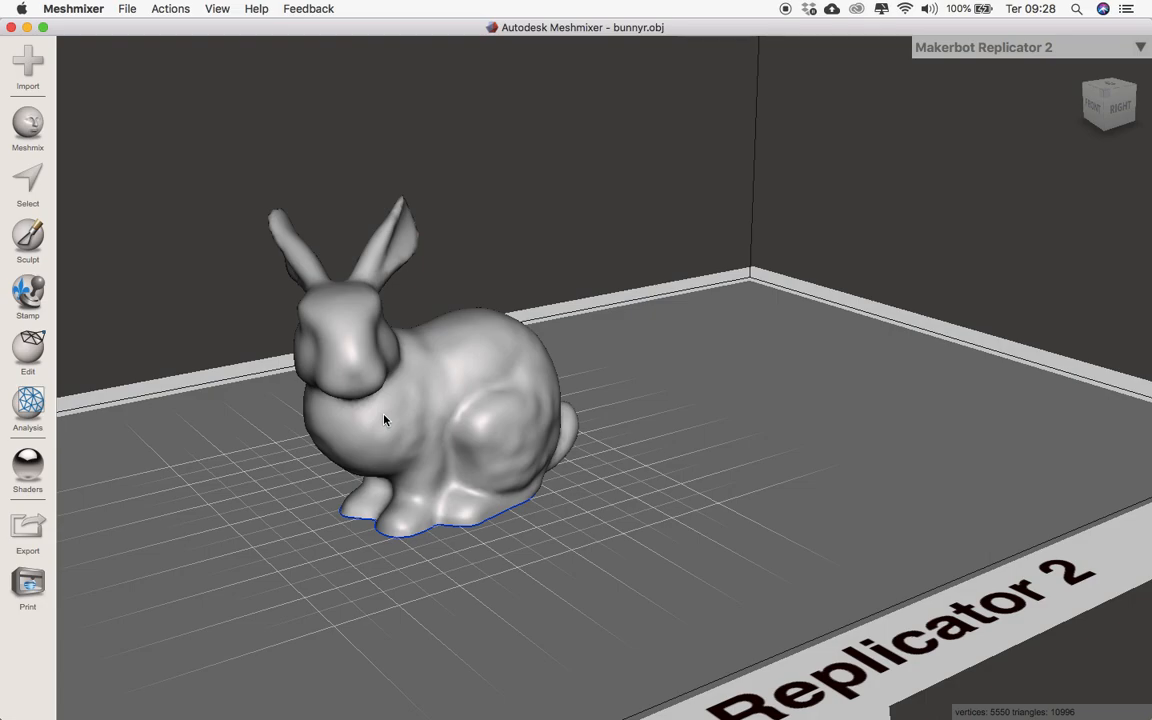
mouse_move(300, 700)
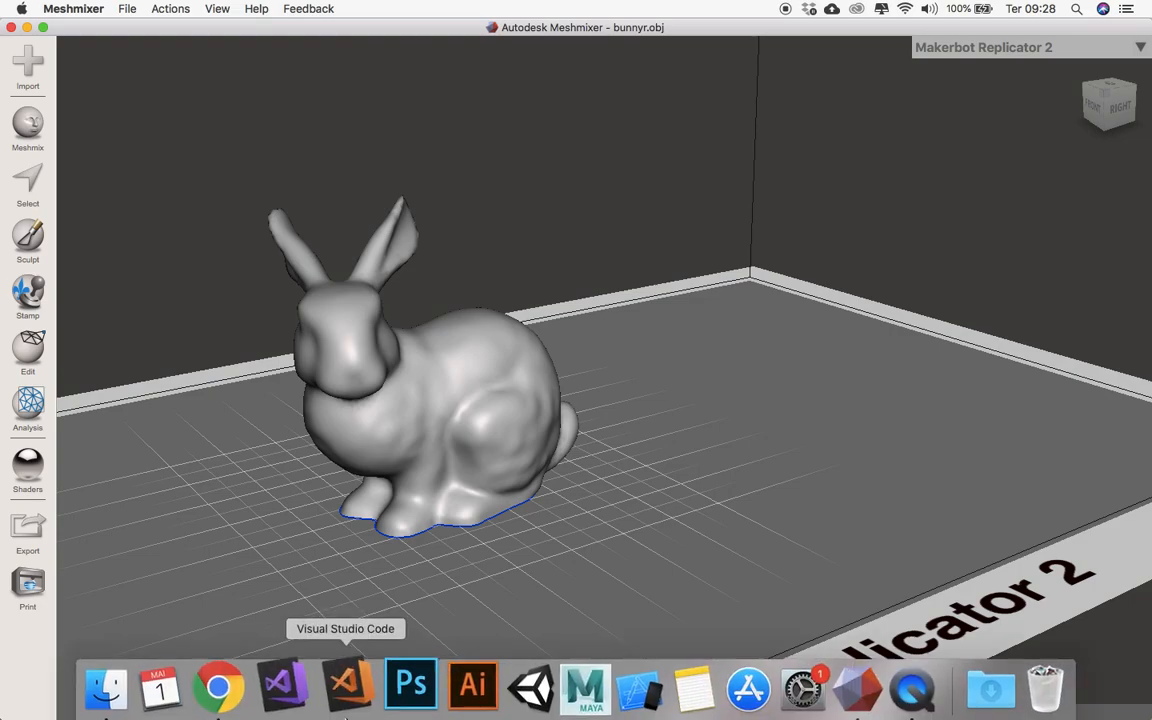
left_click(228, 678)
key("super+t")
type("thi")
key("Return")
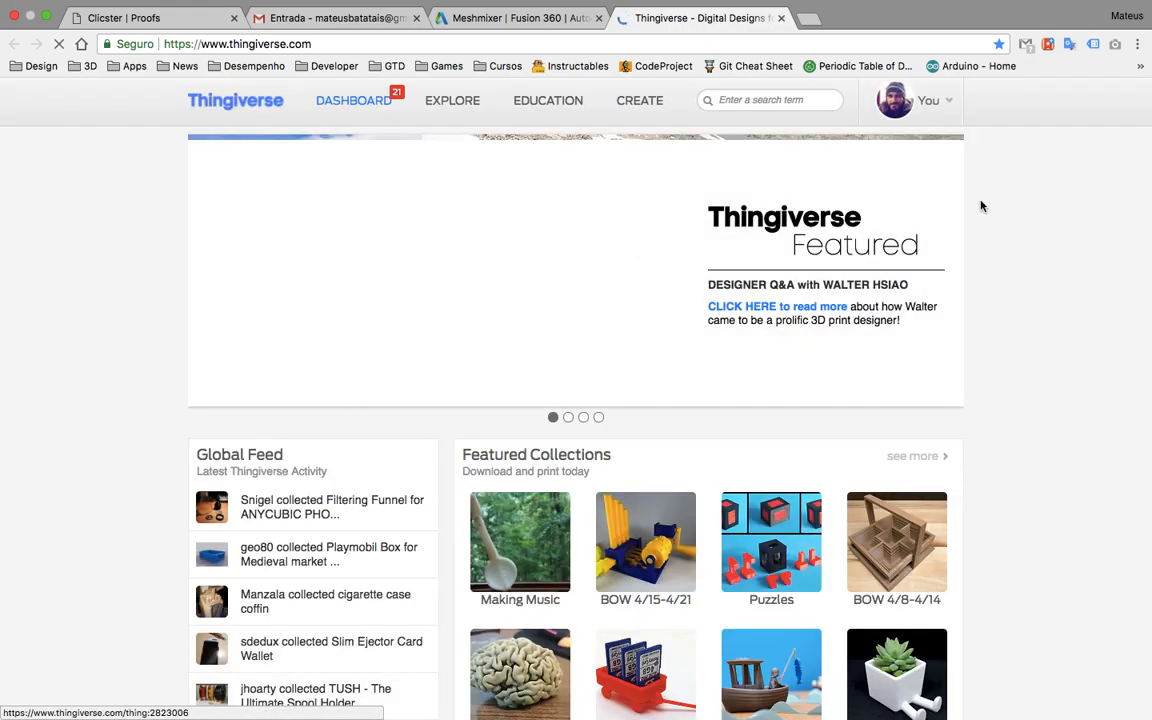
- Look over the Thingiverse home page and open the Explore listing filtered to verified things
scroll(1040, 414, "down", 5)
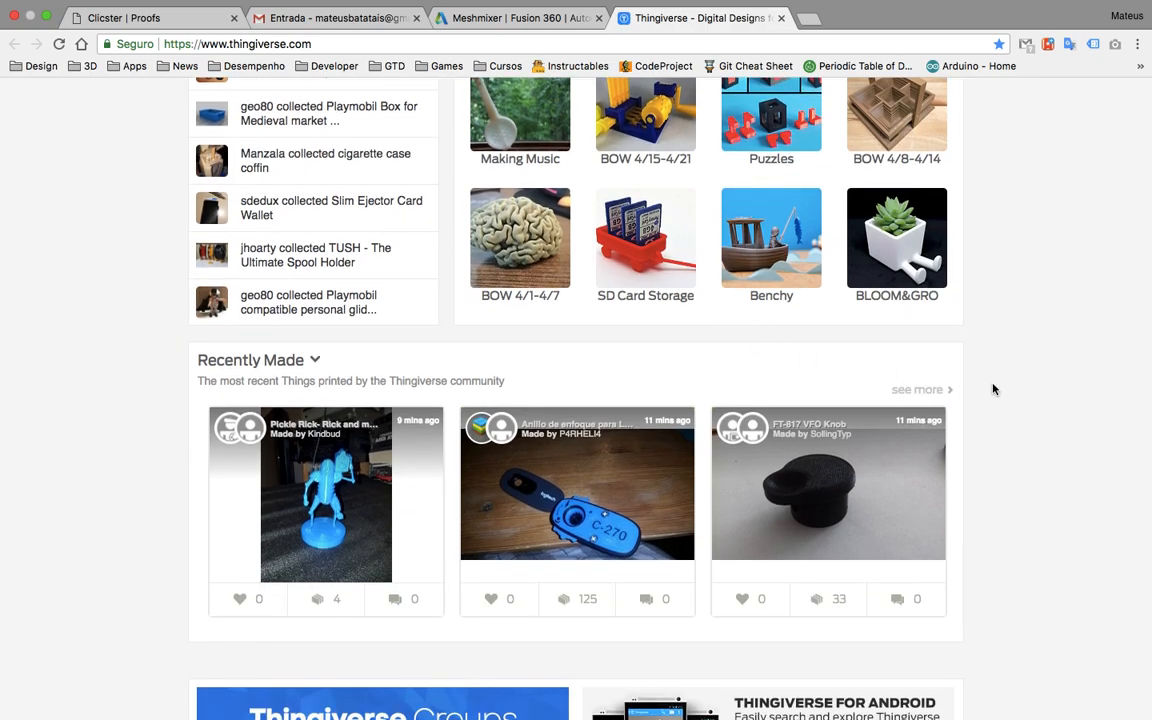
scroll(993, 389, "down", 6)
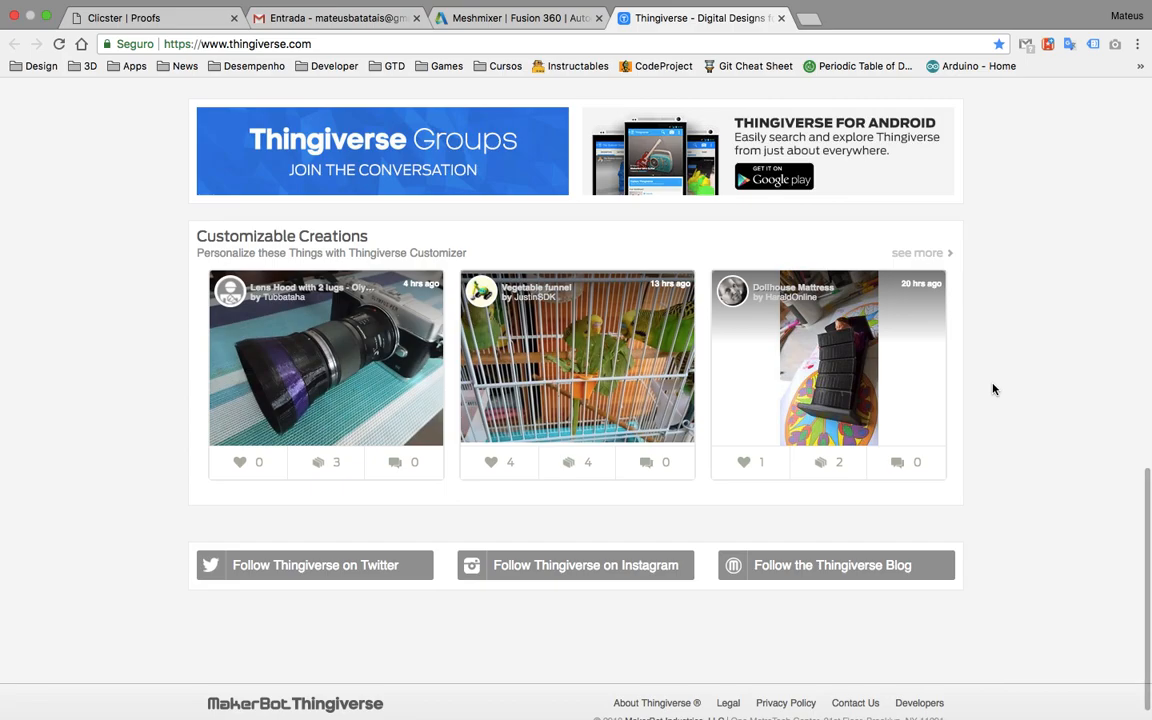
scroll(993, 389, "up", 10)
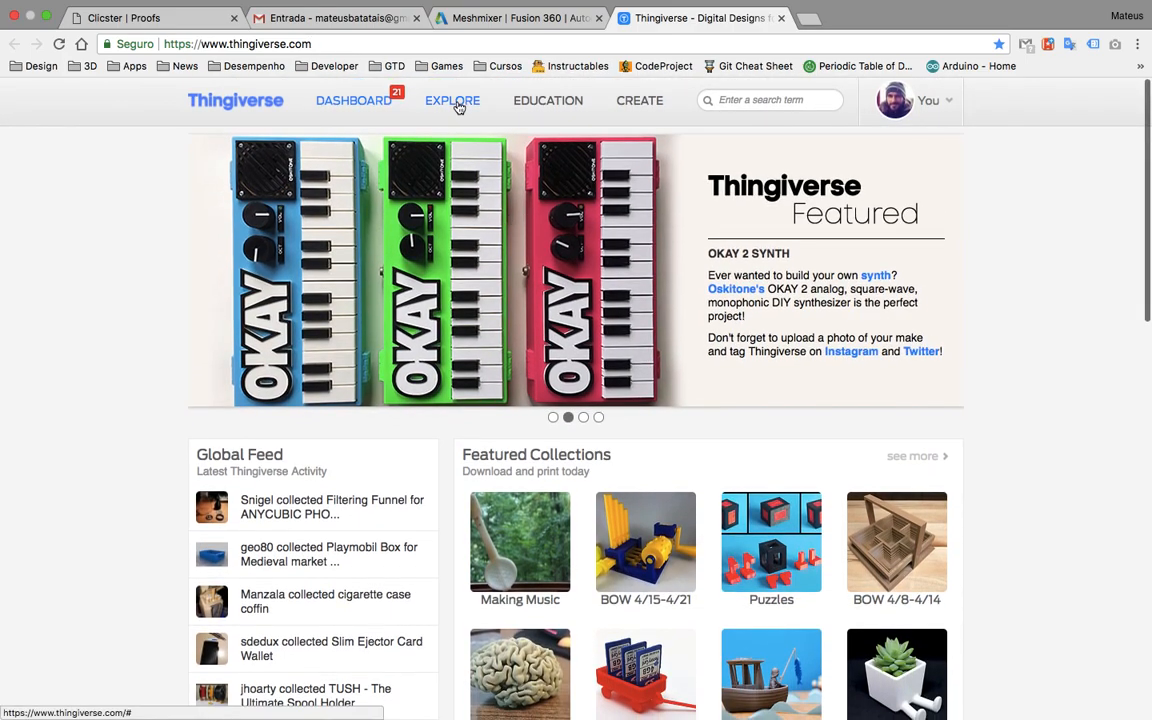
mouse_move(457, 104)
left_click(457, 142)
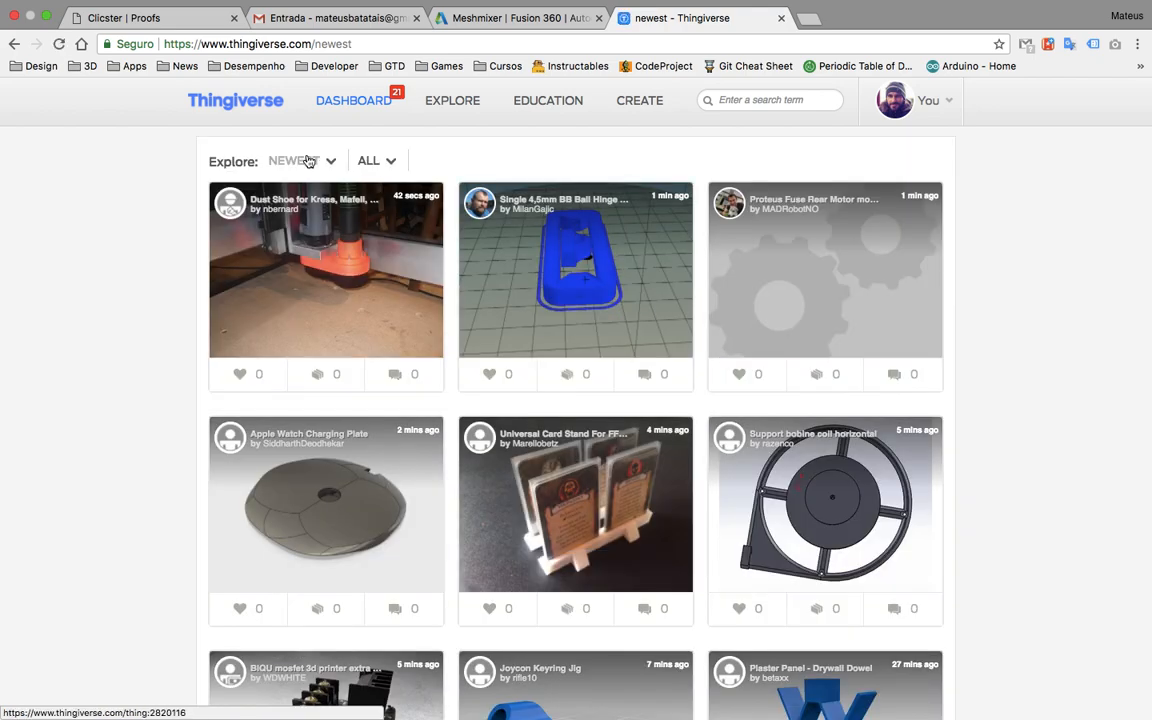
left_click(309, 161)
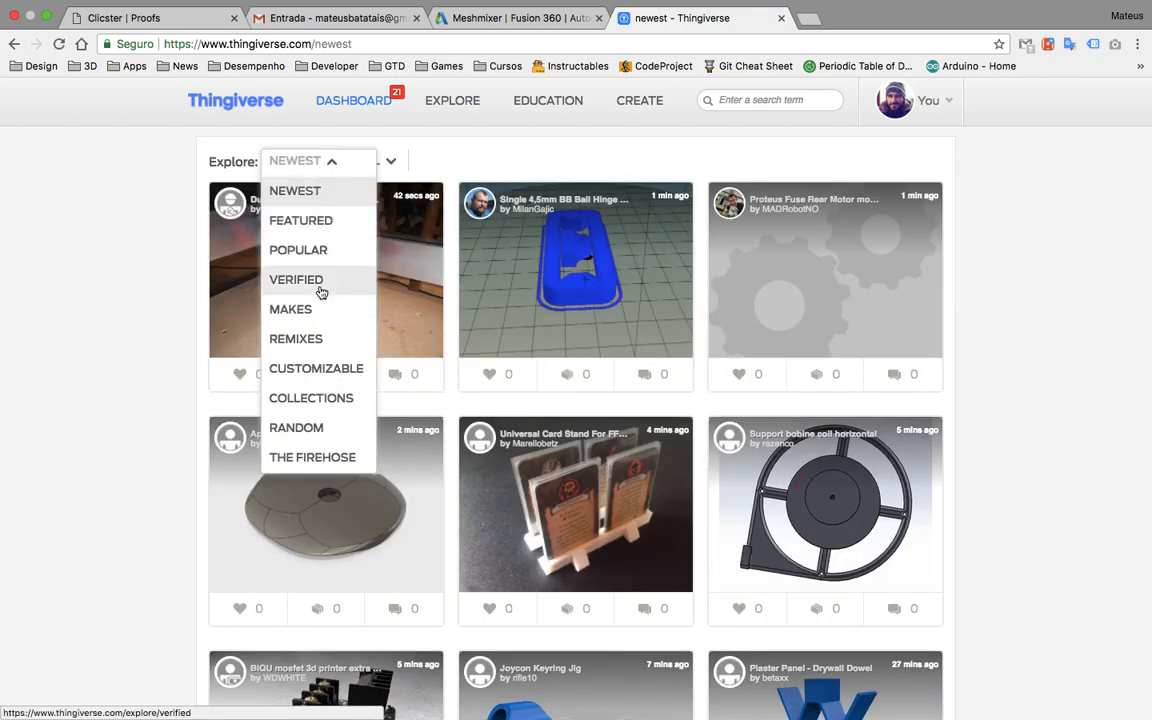
left_click(321, 291)
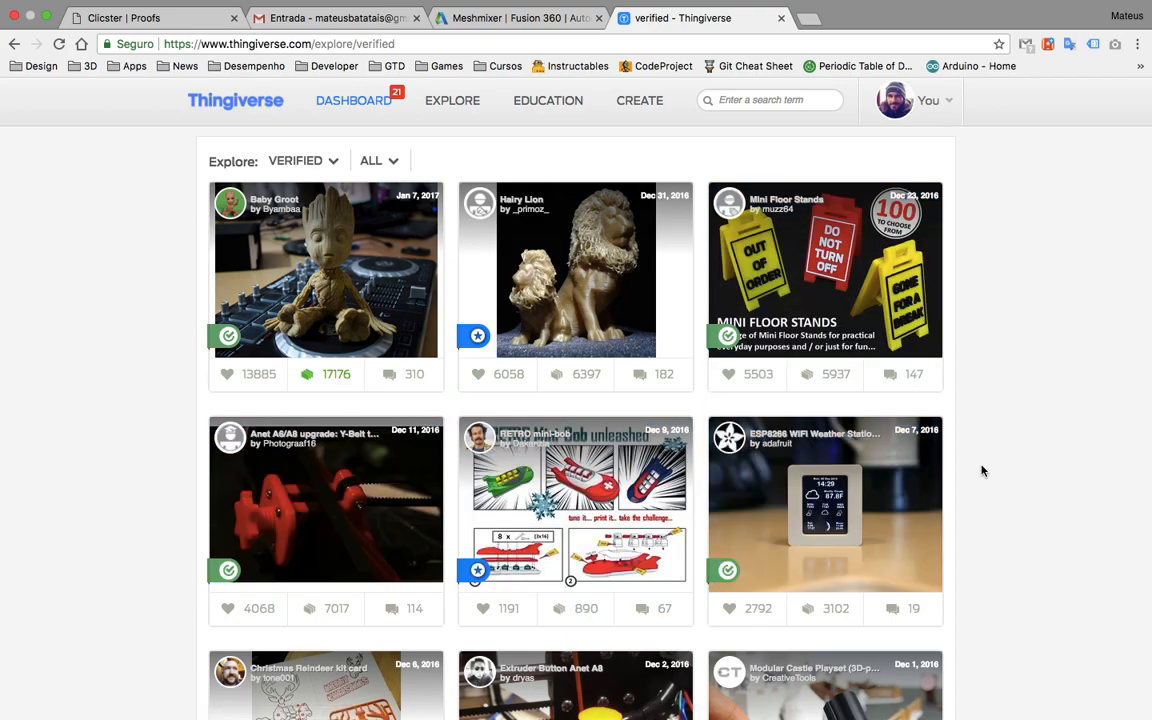
- Look through the first pages of verified things on Thingiverse
scroll(981, 470, "down", 4)
scroll(981, 470, "down", 5)
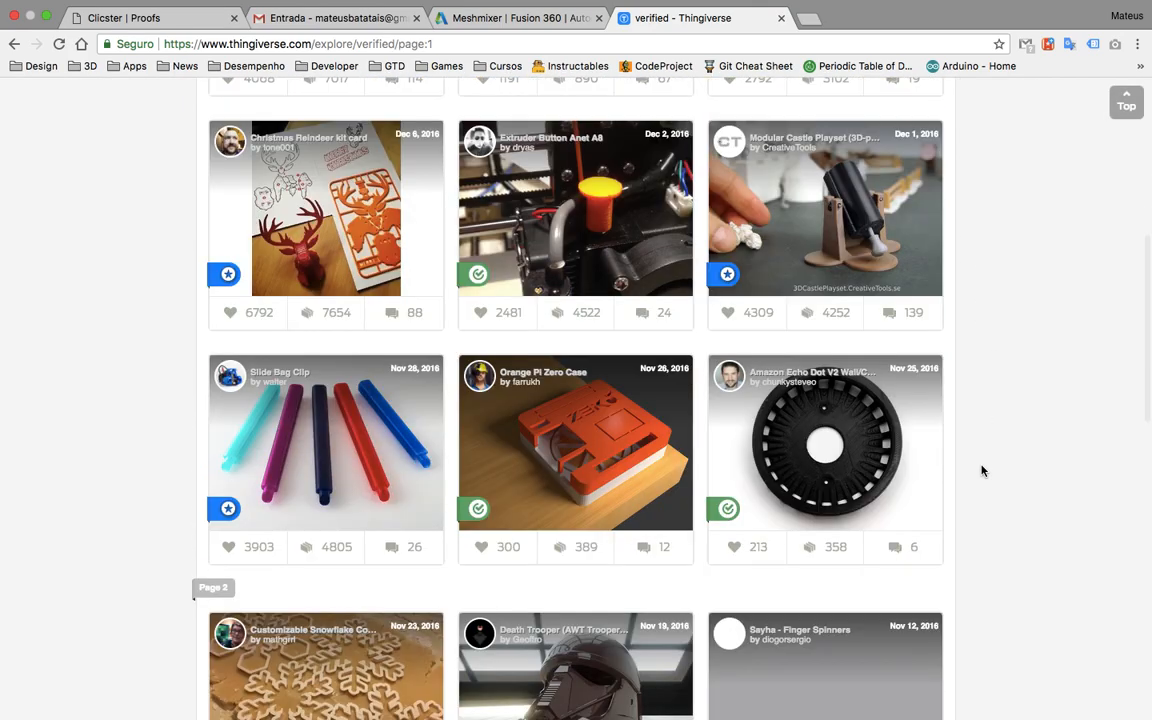
scroll(1046, 454, "down", 5)
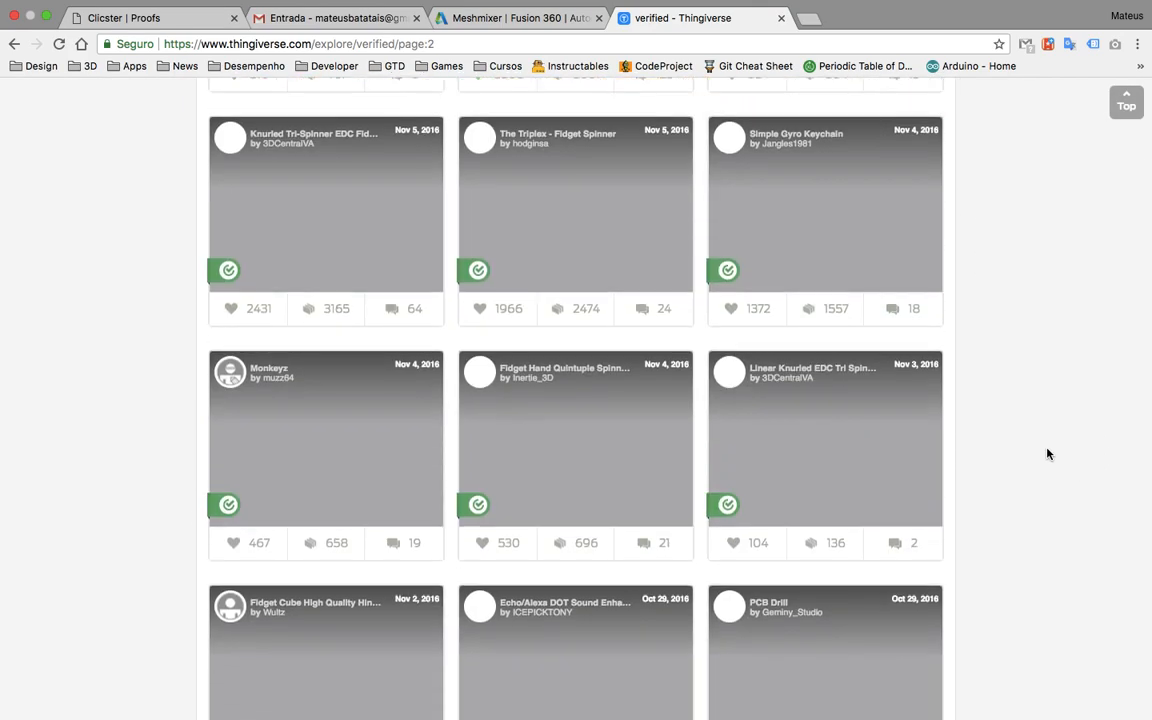
scroll(1050, 454, "up", 5)
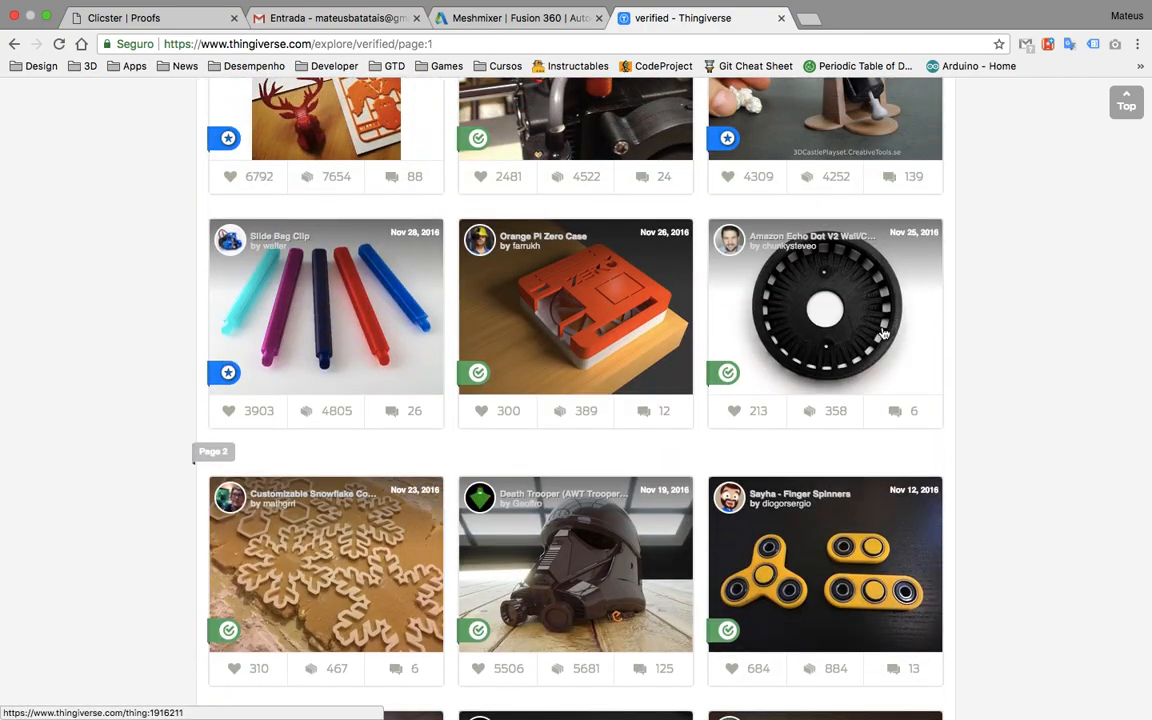
scroll(884, 333, "up", 7)
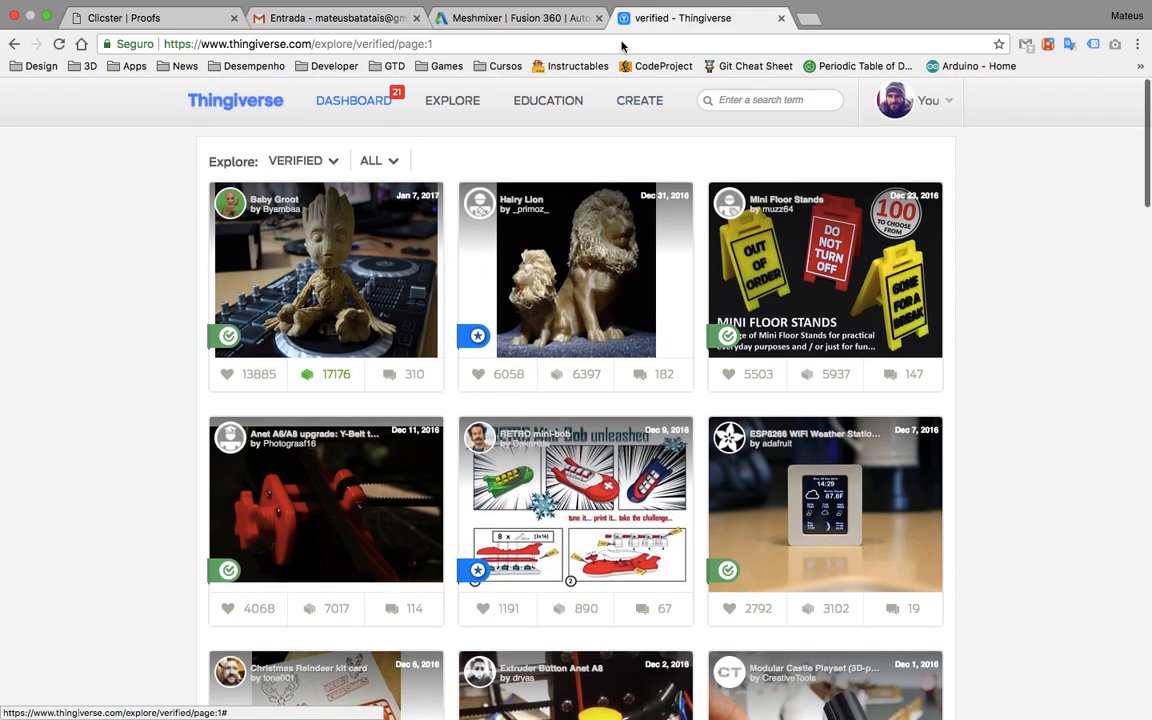
- Examine the download size, description and screenshots on Meshmixer's Autodesk App Store page
left_click(543, 40)
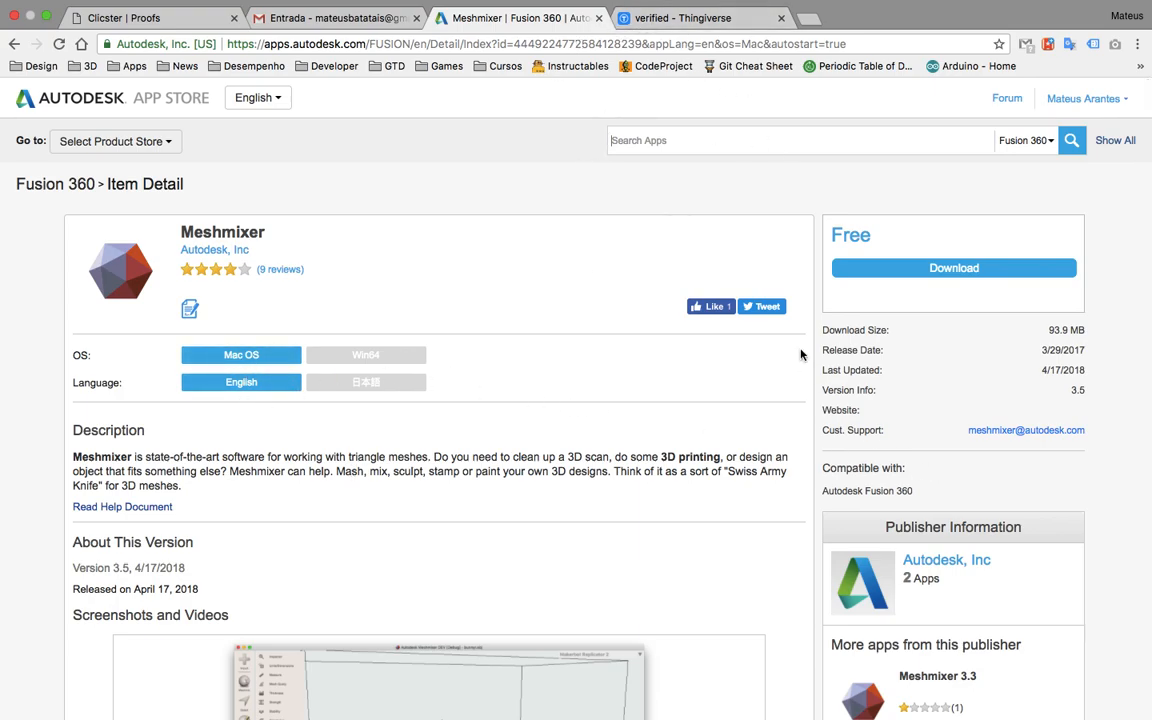
double_click(1050, 331)
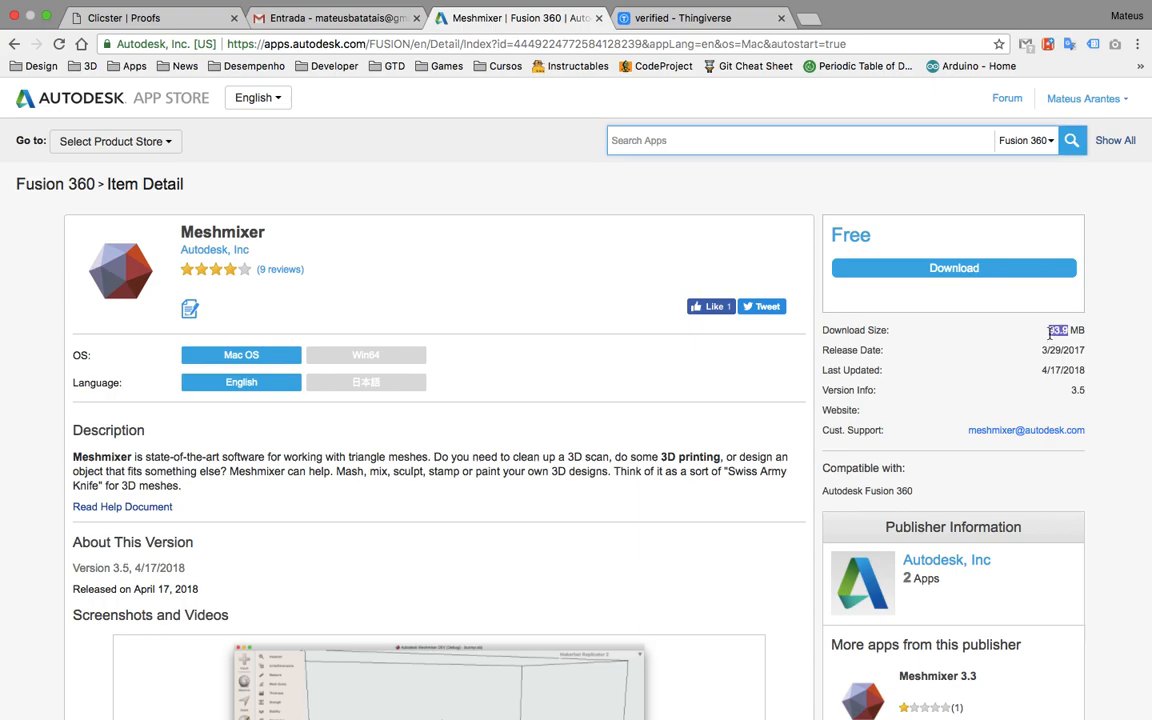
triple_click(1076, 330)
left_click(1103, 345)
scroll(676, 424, "down", 3)
scroll(676, 424, "down", 3)
scroll(676, 424, "up", 4)
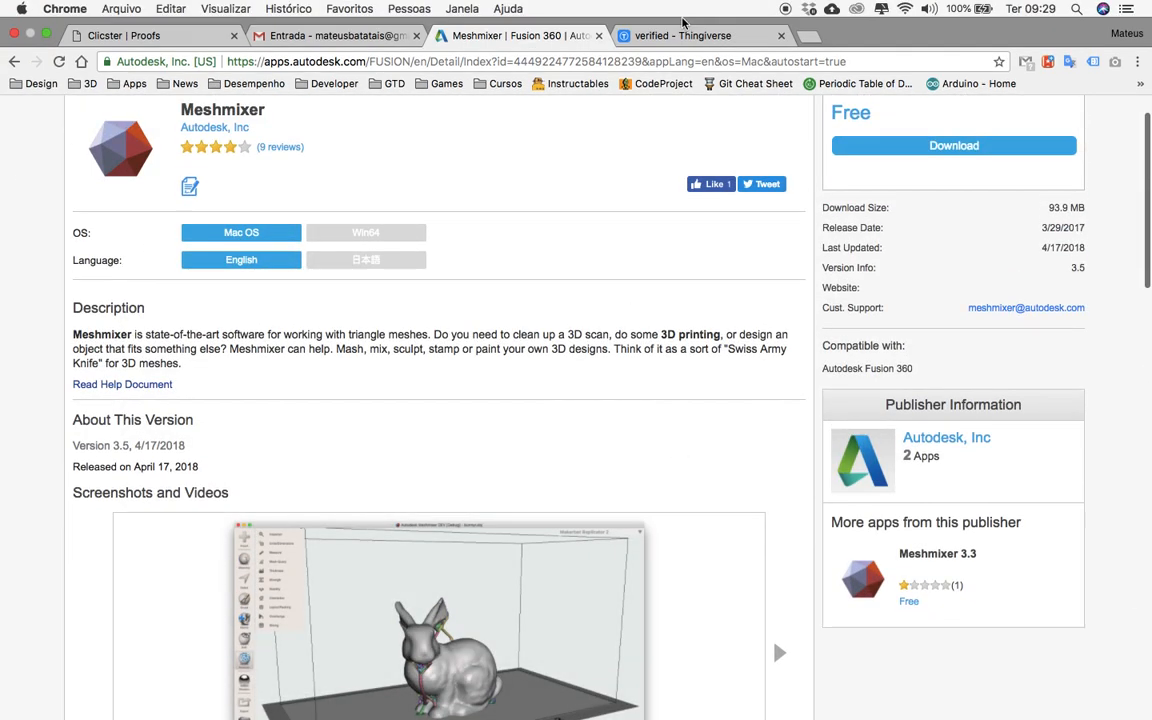
- Return to the Thingiverse page and browse the range of verified models available
left_click(671, 38)
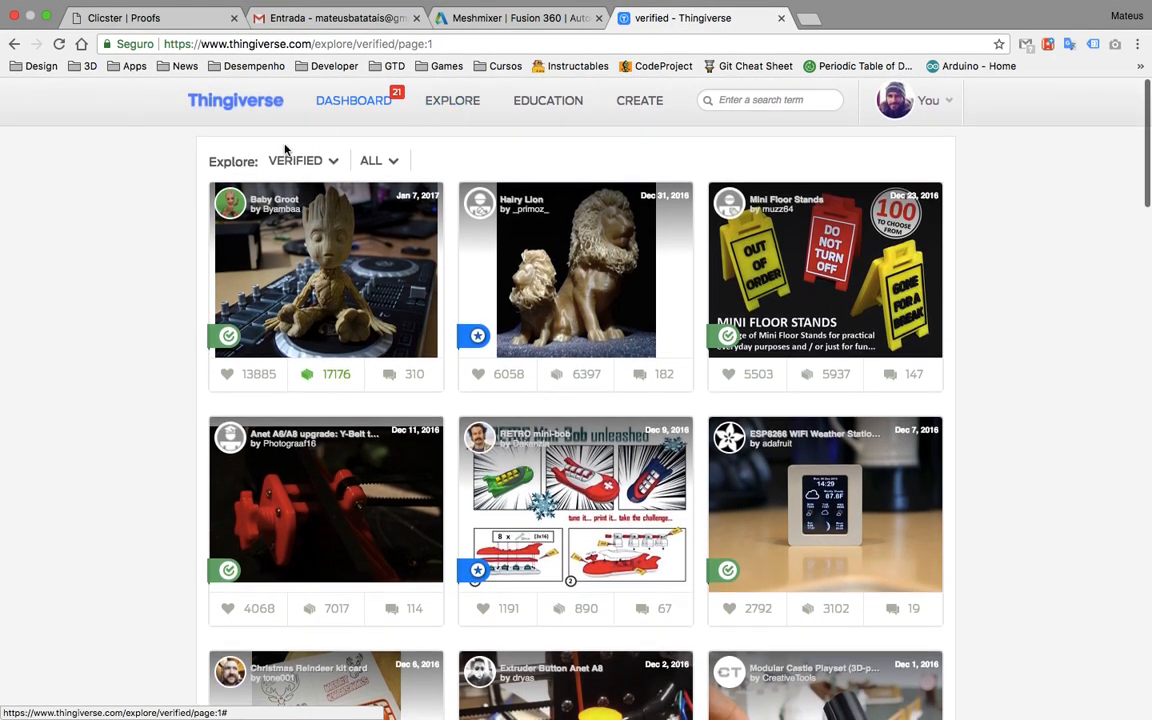
scroll(972, 455, "down", 3)
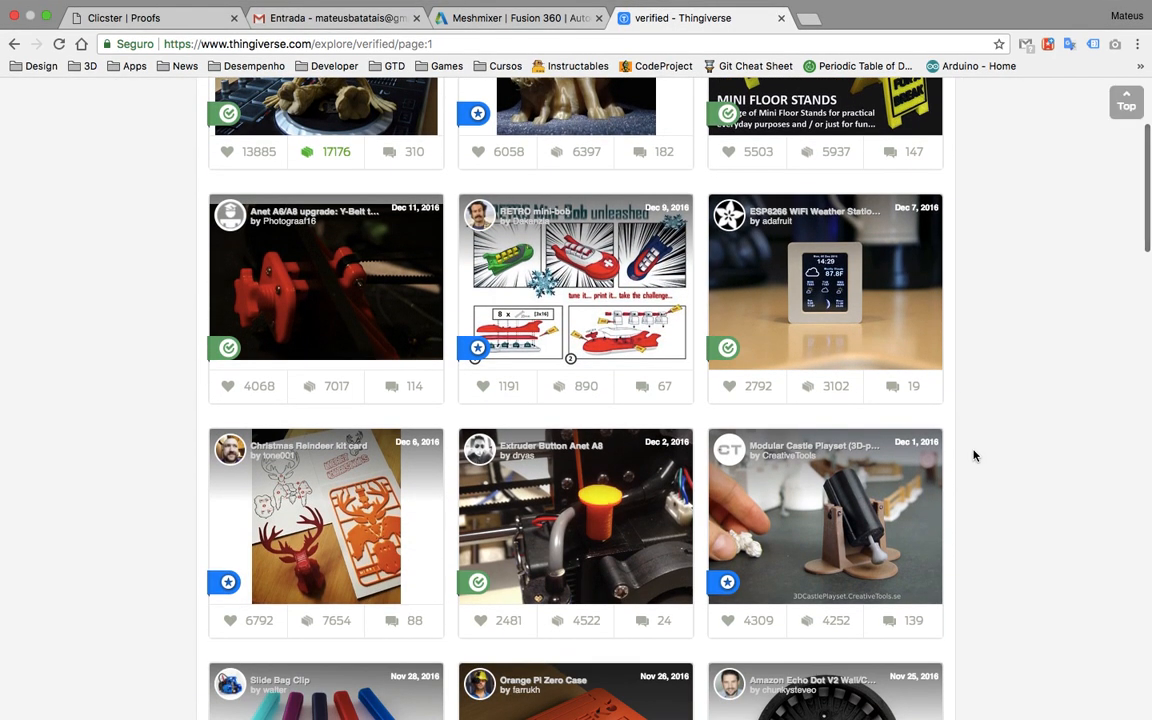
scroll(973, 455, "down", 3)
scroll(973, 455, "down", 5)
scroll(973, 455, "up", 2)
scroll(973, 455, "up", 10)
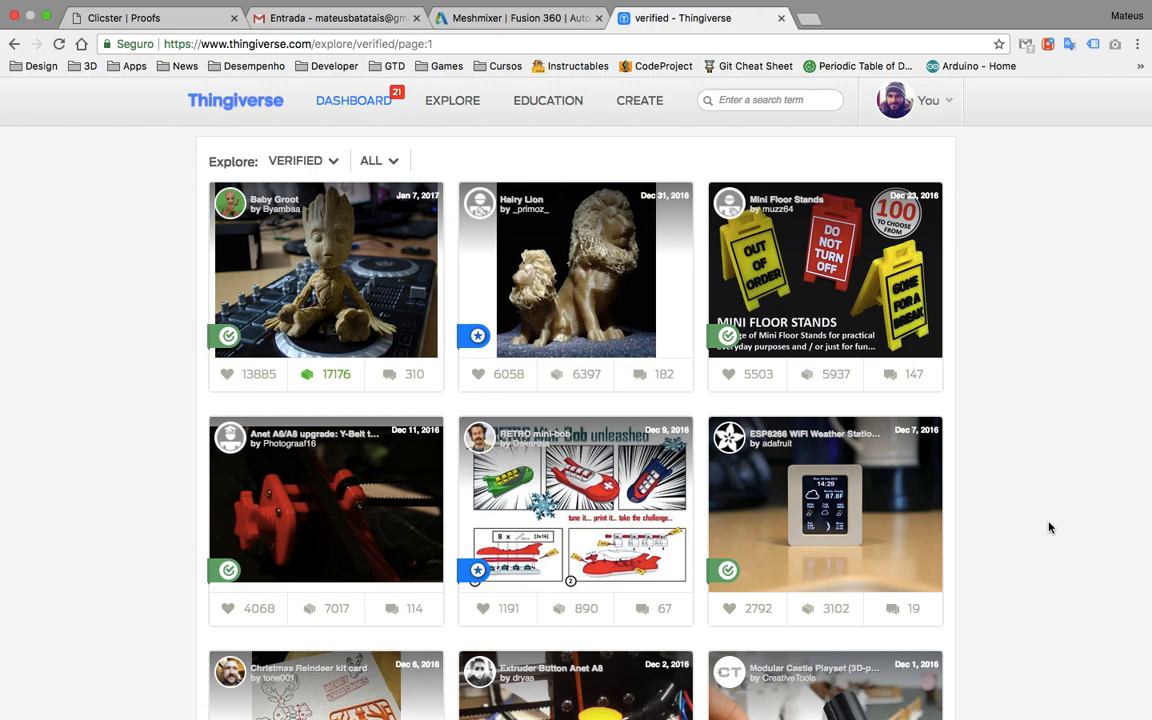
key("ctrl+Right")
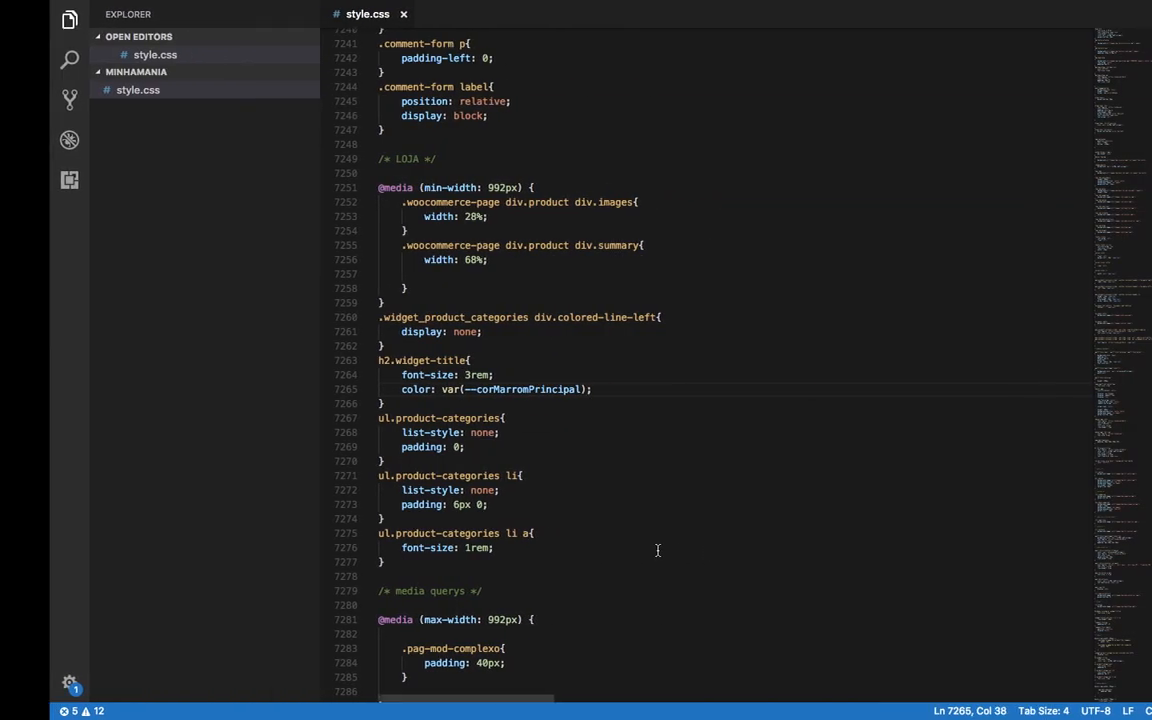
key("ctrl+Left")
scroll(650, 358, "down", 5)
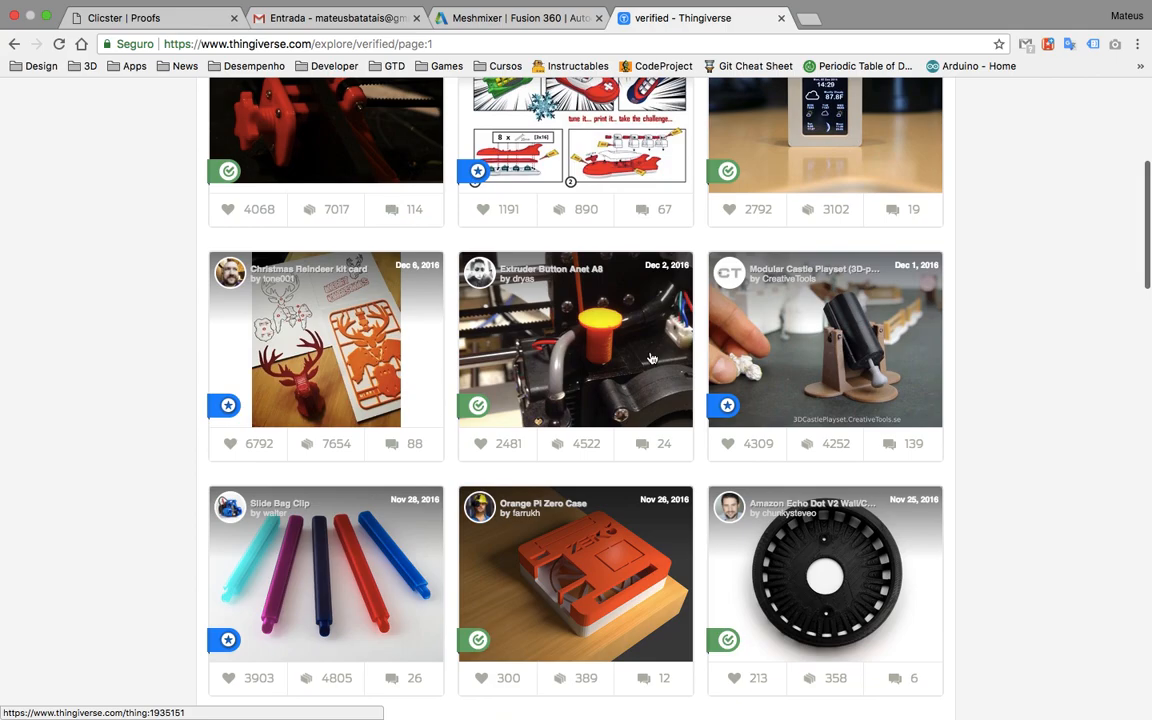
scroll(926, 468, "down", 4)
scroll(947, 403, "up", 7)
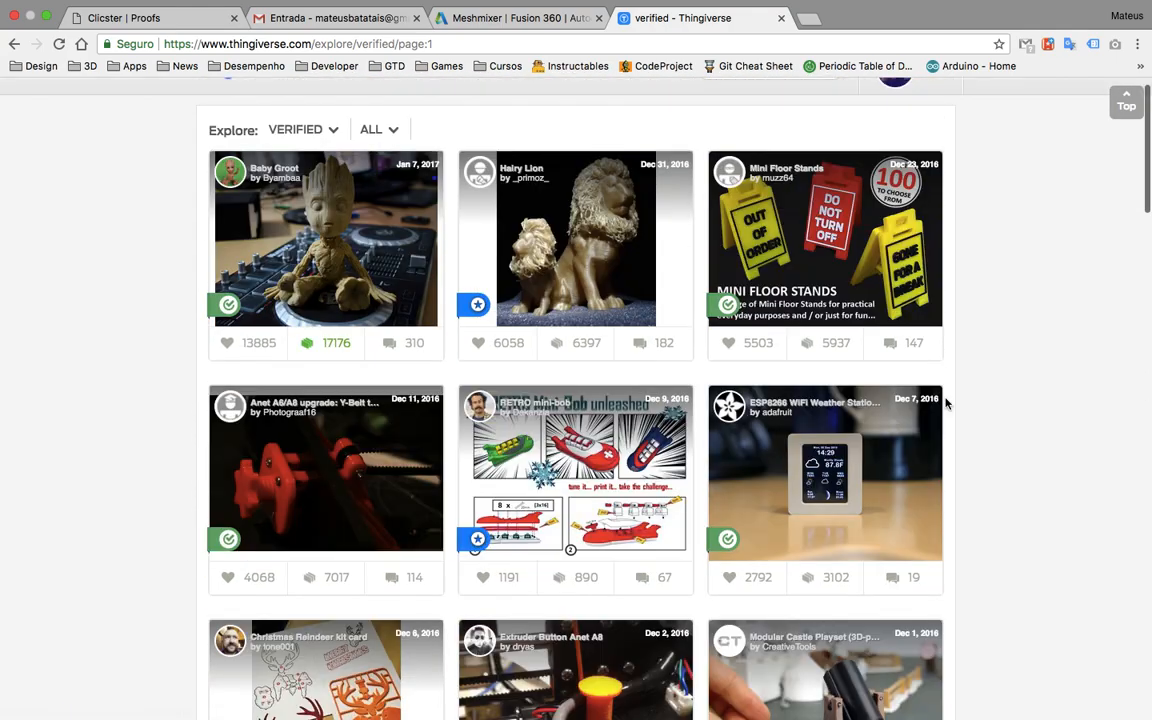
scroll(471, 129, "up", 1)
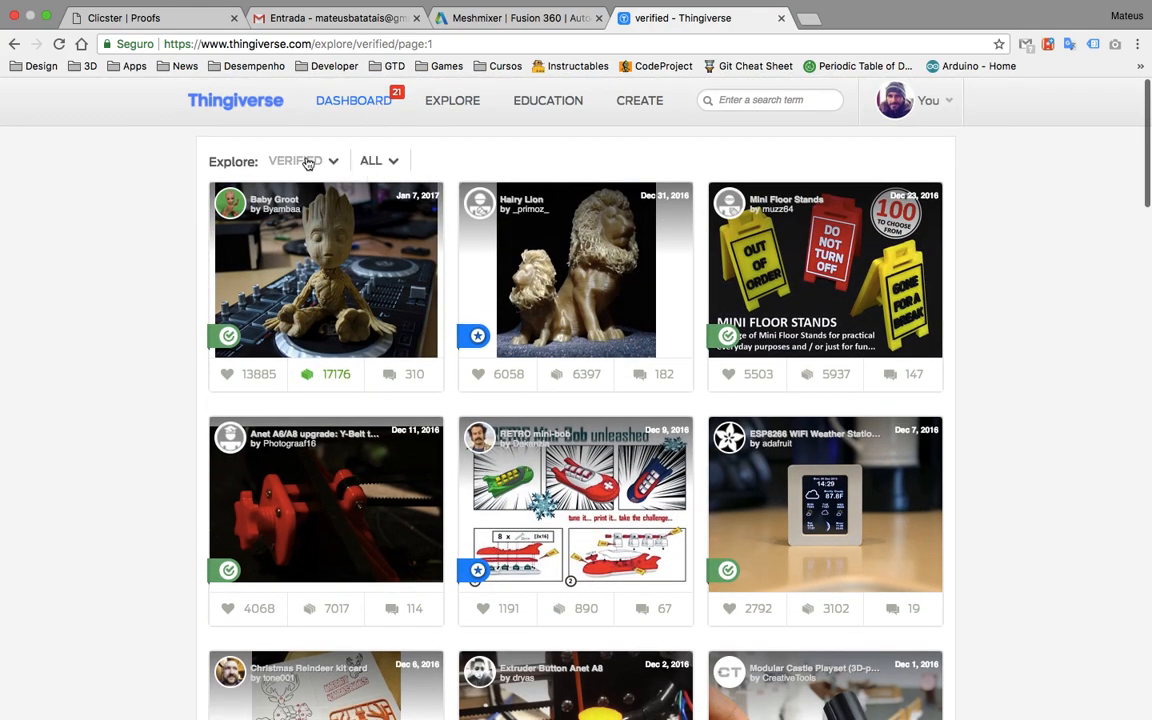
- Browse Thingiverse's popular things and its newest things
left_click(306, 161)
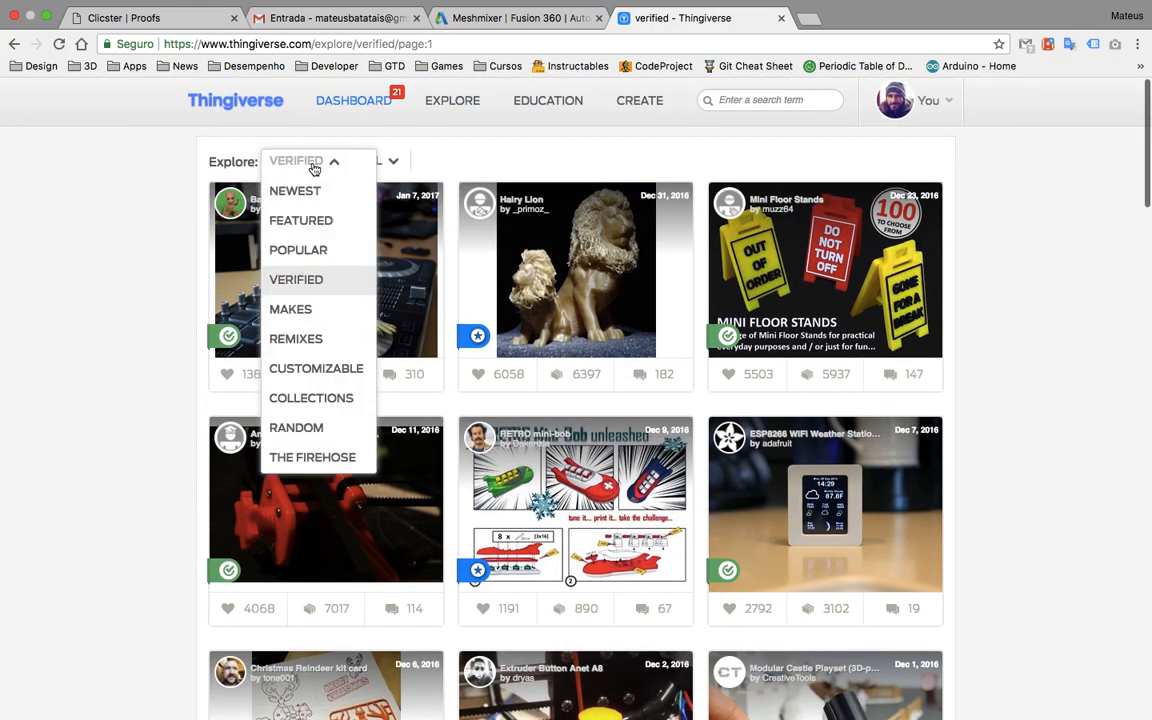
left_click(324, 249)
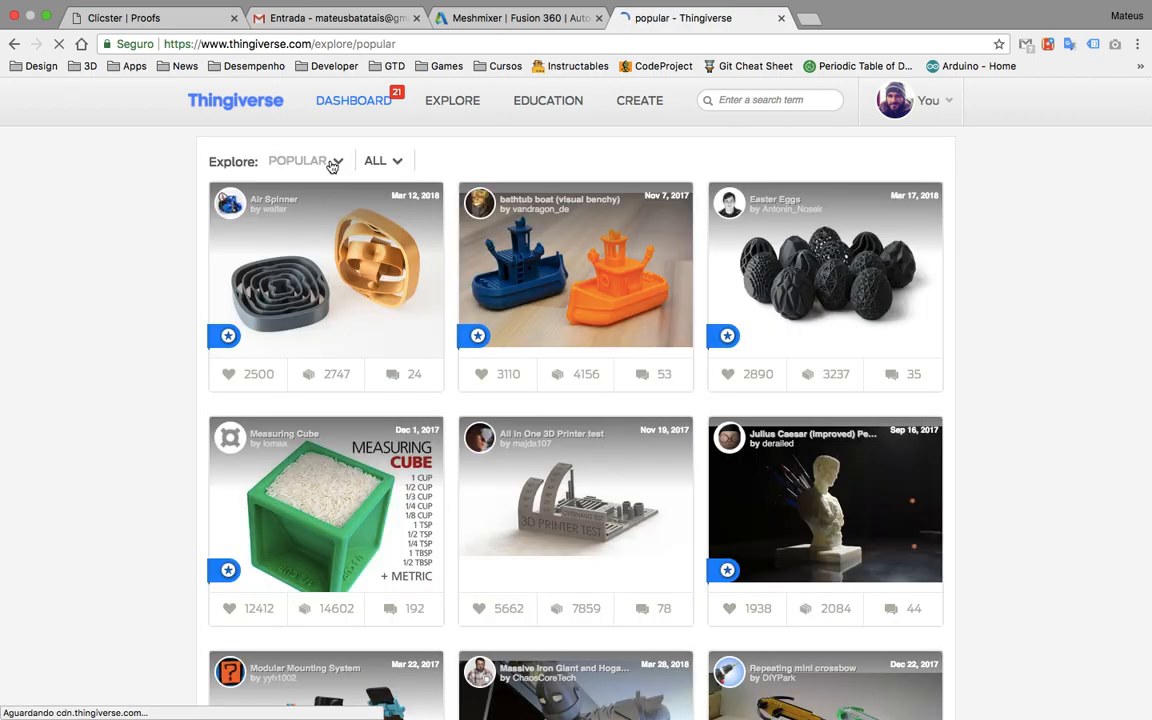
left_click(333, 162)
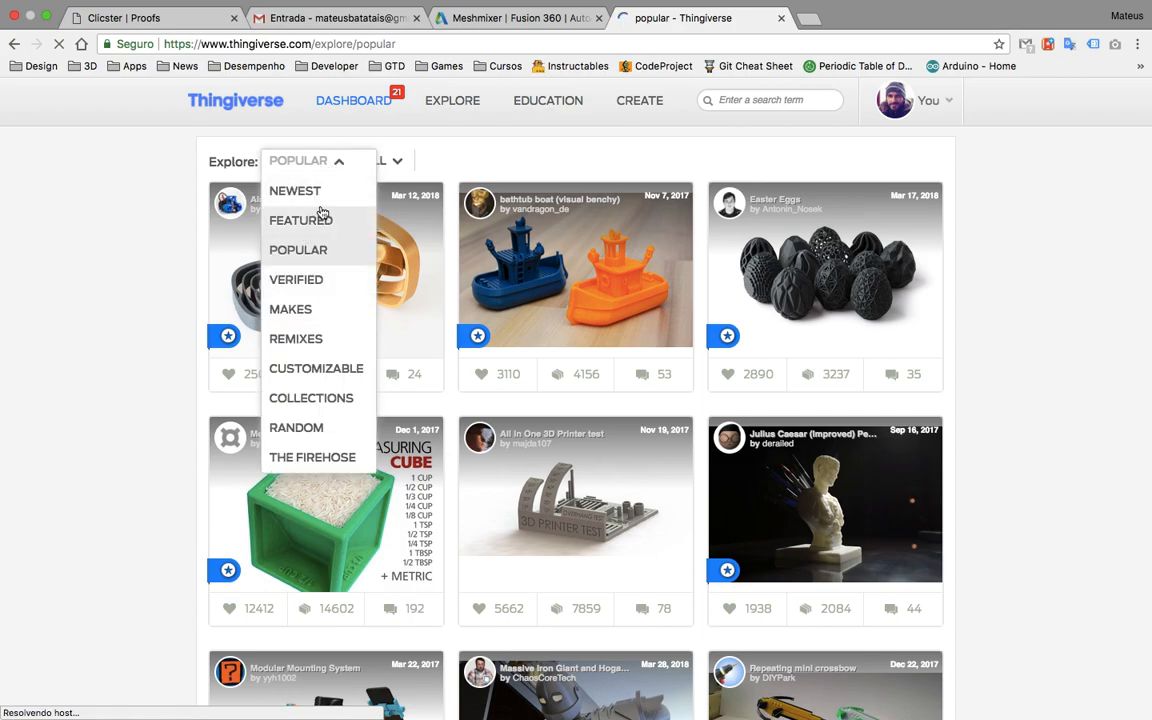
left_click(292, 191)
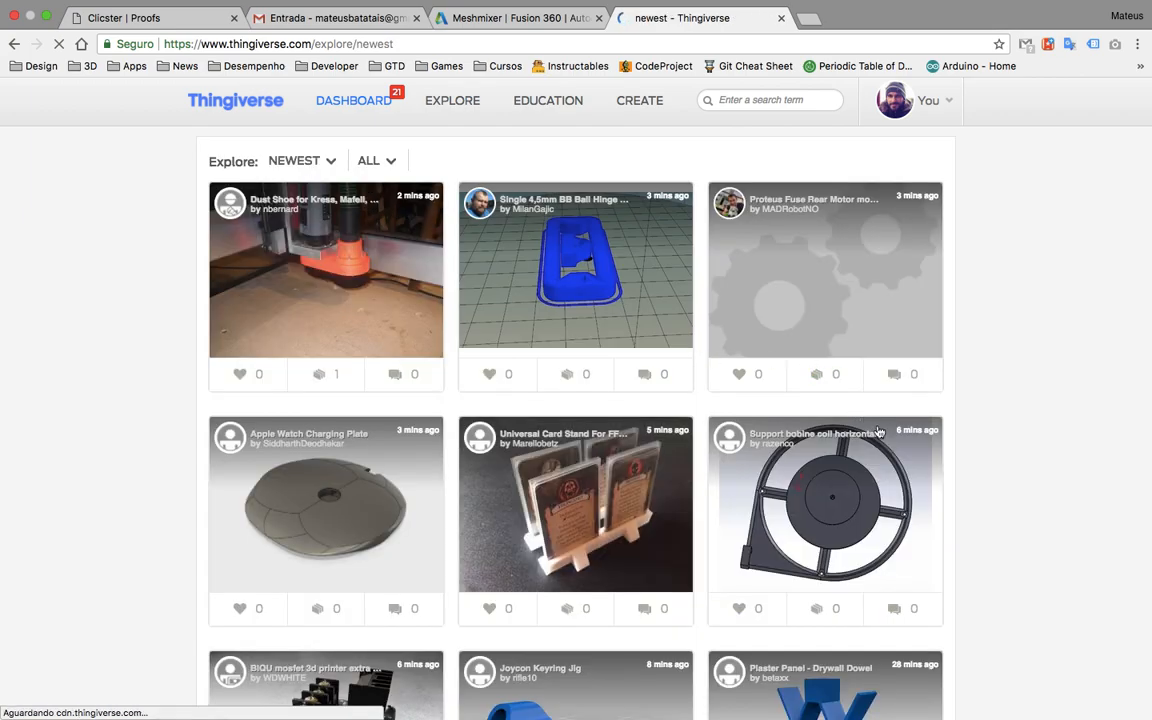
scroll(1021, 586, "down", 10)
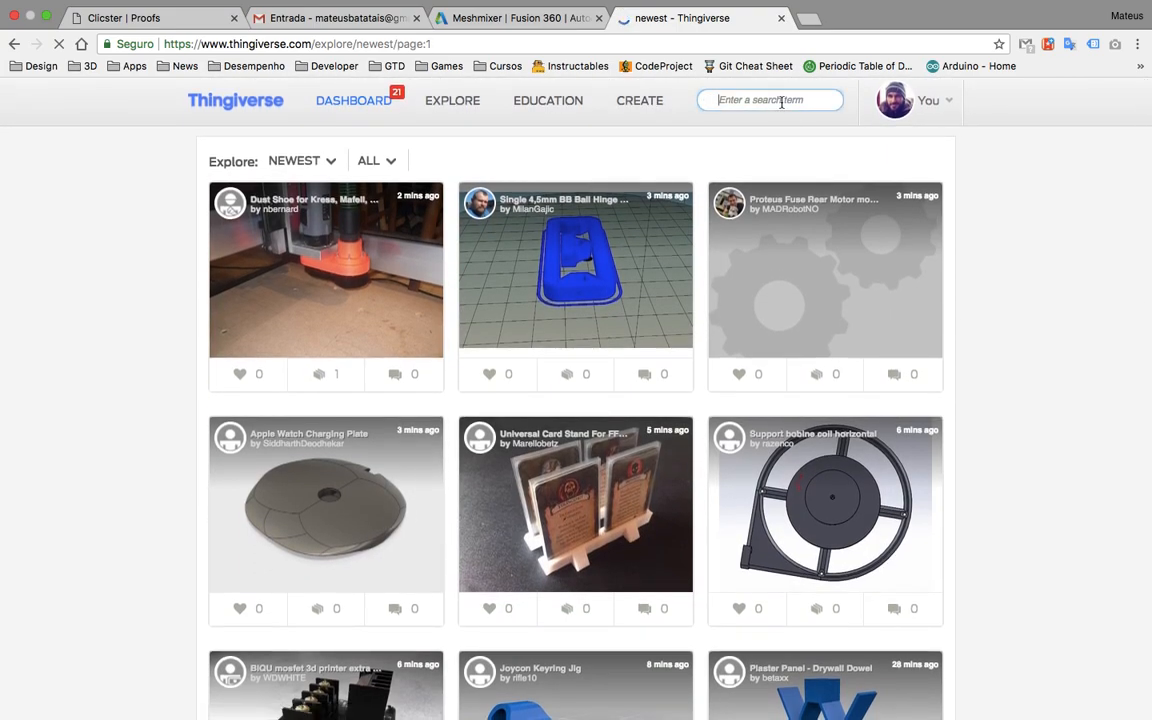
- Search Thingiverse for "goku"
left_click(782, 100)
type("goku")
key("Return")
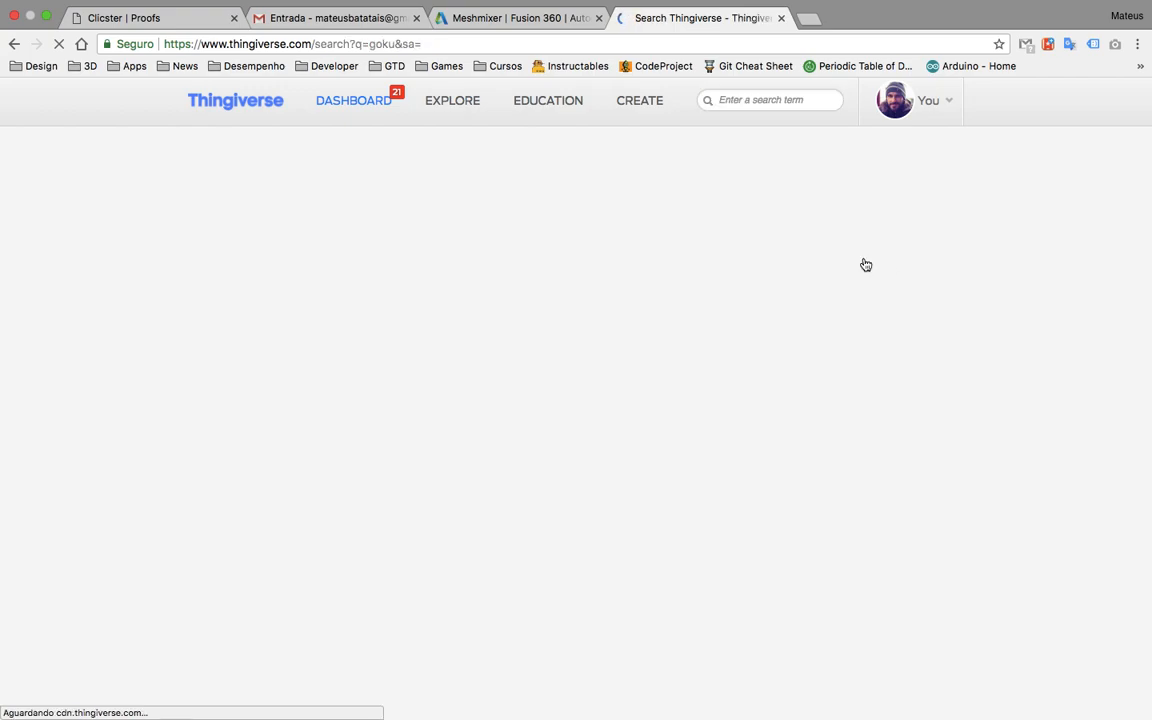
- Look through the first three pages of Goku results and open the thing "Dragon Ball: Super Saiyan Son Goku"
scroll(885, 445, "down", 2)
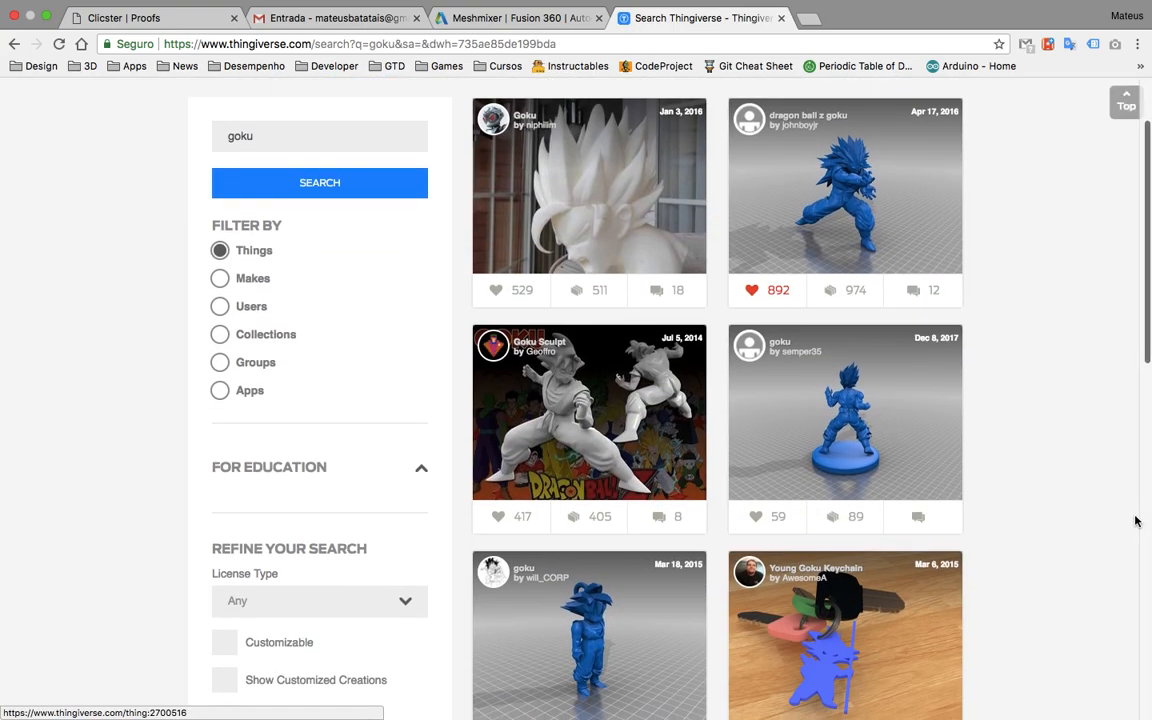
scroll(1116, 522, "down", 3)
scroll(1117, 521, "down", 4)
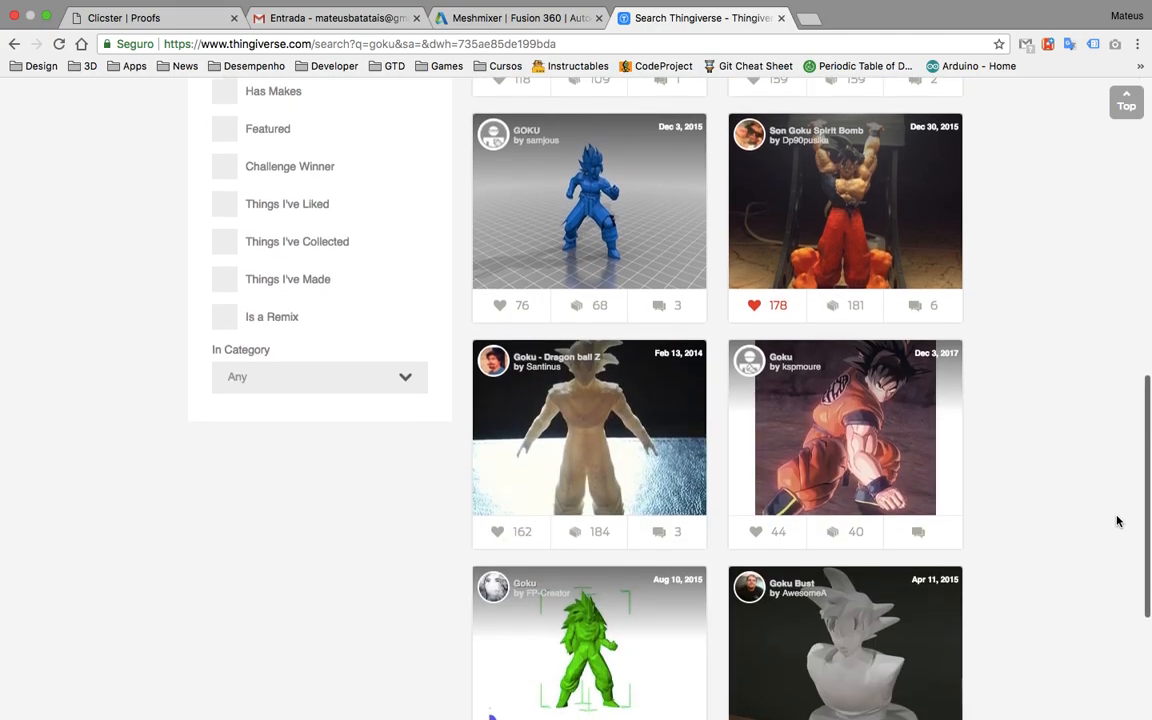
scroll(855, 363, "down", 1)
scroll(855, 363, "down", 6)
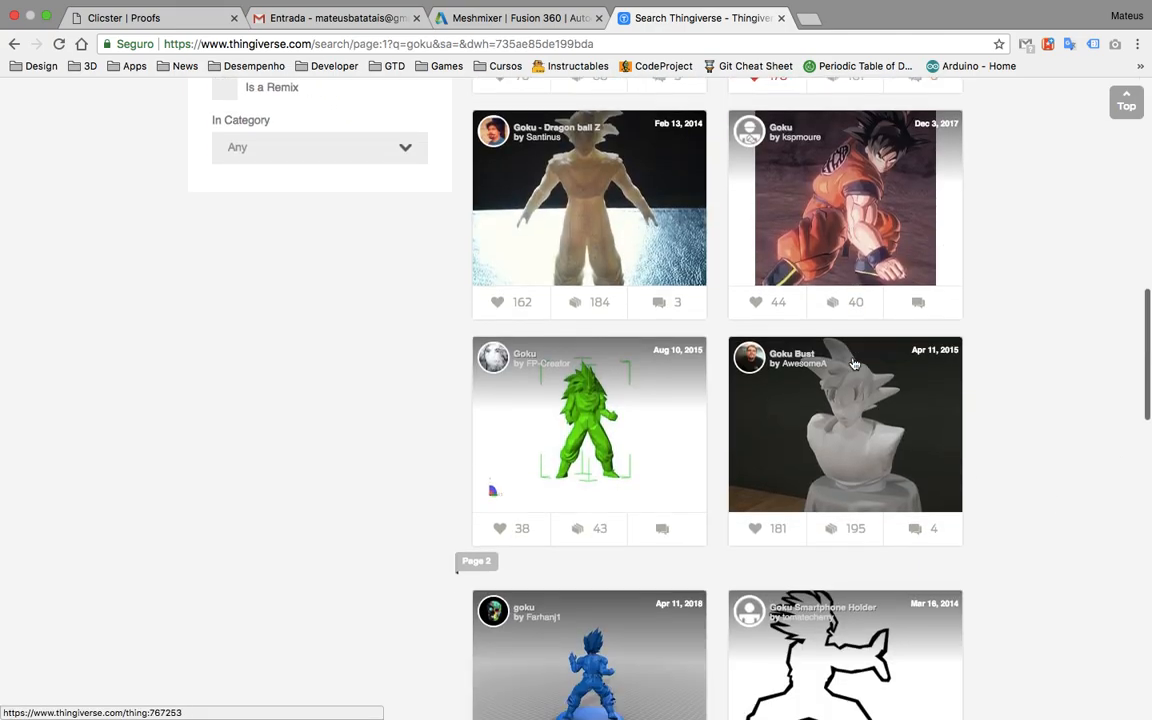
scroll(855, 363, "down", 7)
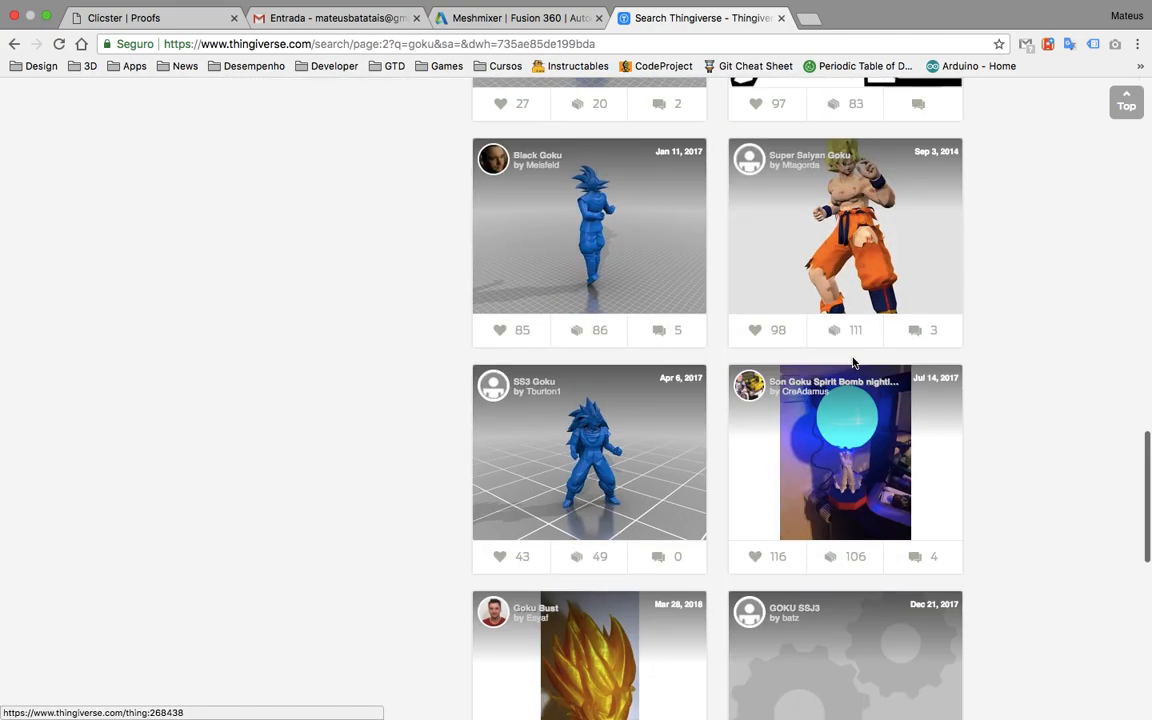
scroll(855, 363, "down", 7)
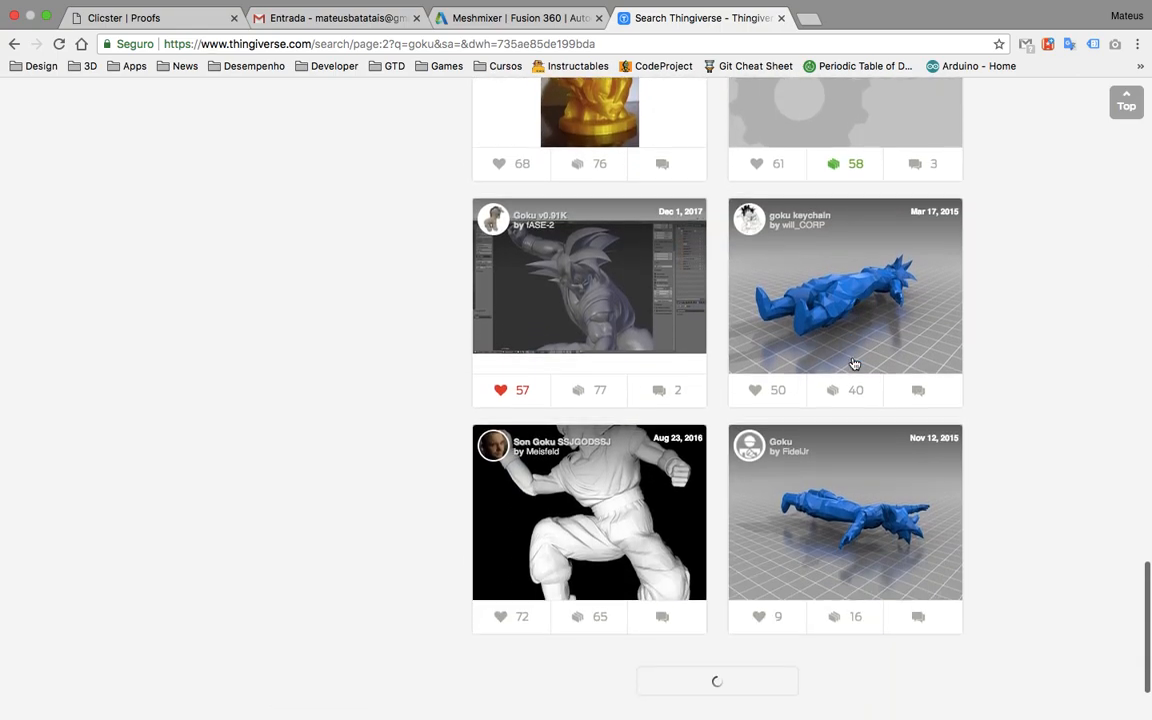
scroll(855, 363, "down", 1)
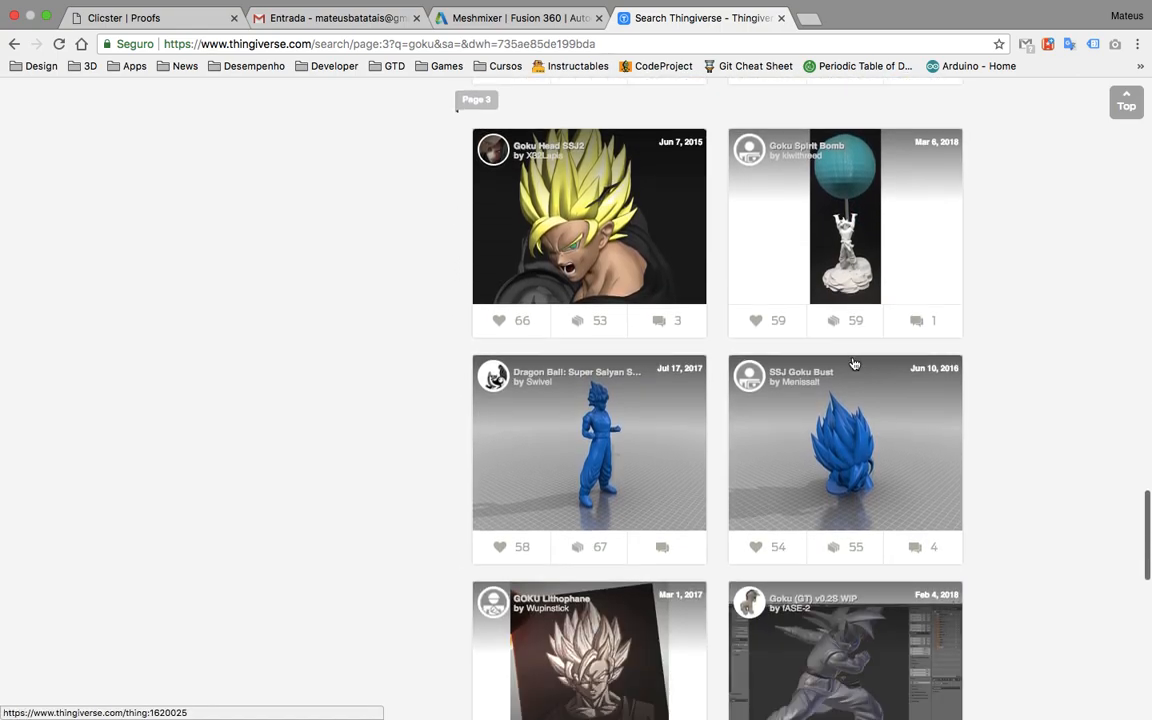
left_click(680, 457)
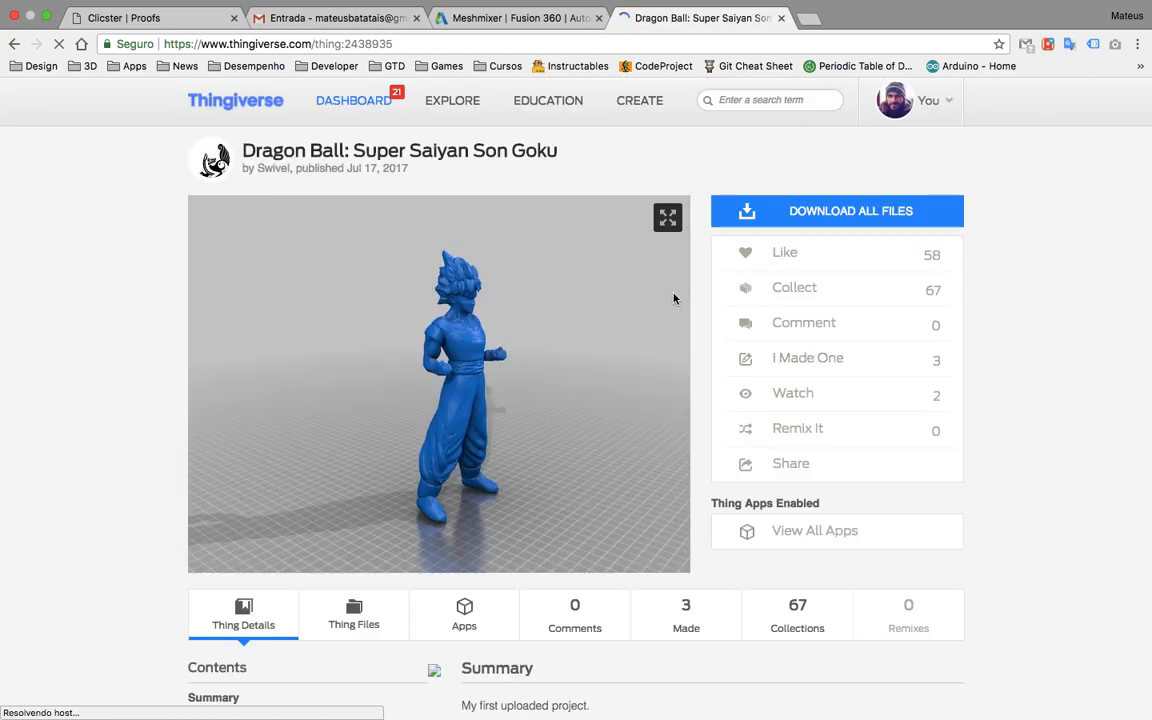
- Switch to Meshmixer, show the Object Browser and delete the bunnyr.obj model from the scene
scroll(676, 300, "left", 5)
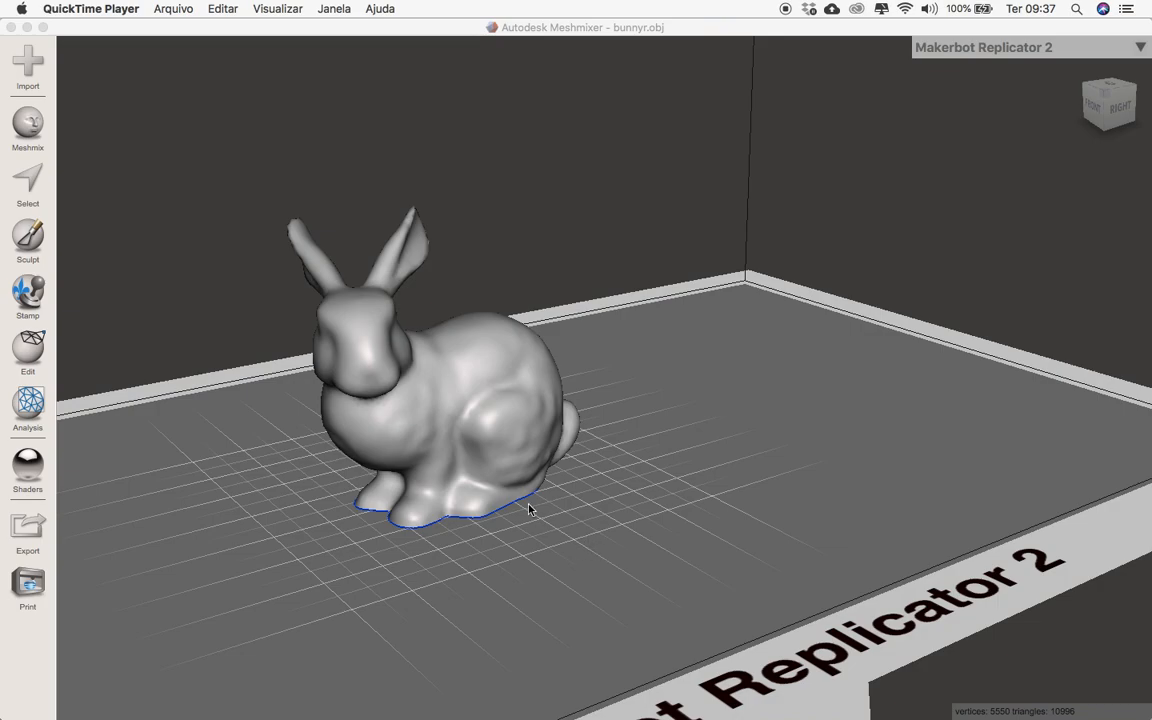
left_click(142, 72)
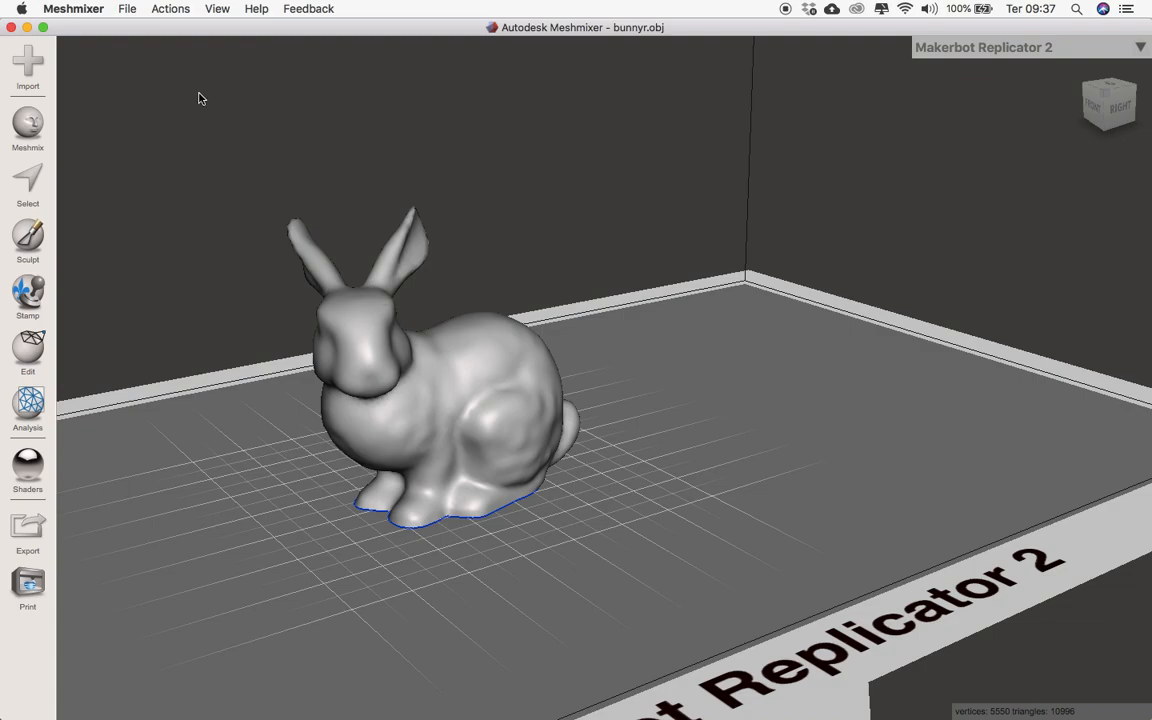
left_click(172, 10)
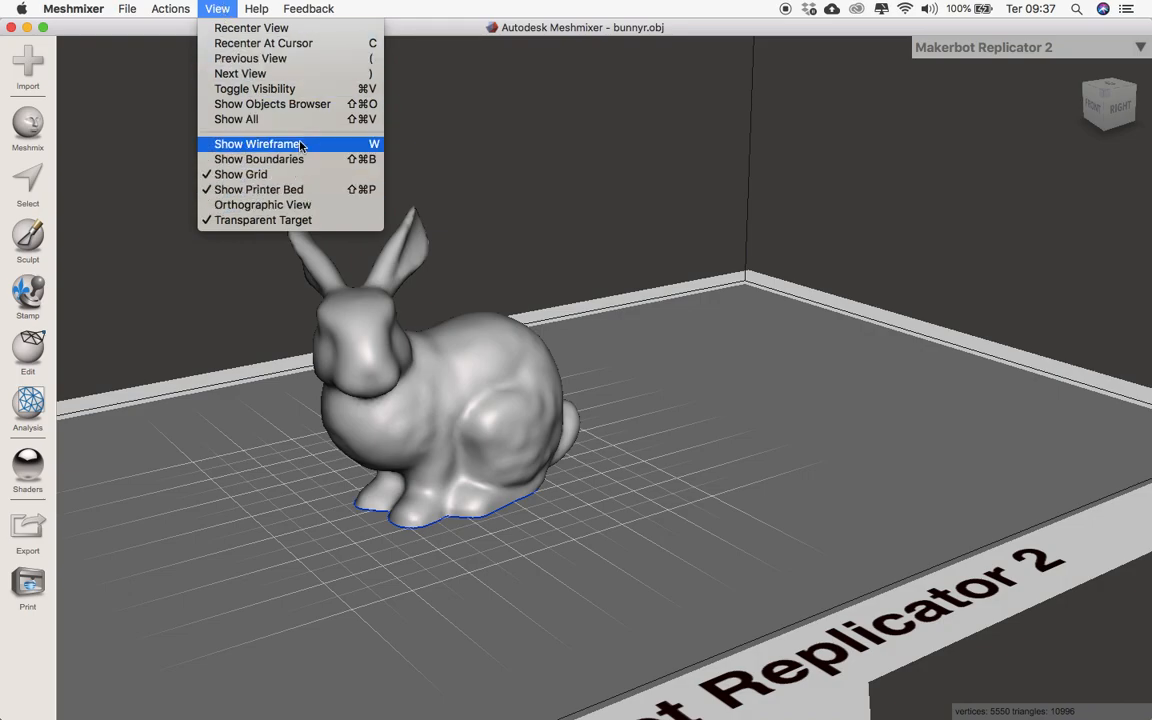
left_click(292, 105)
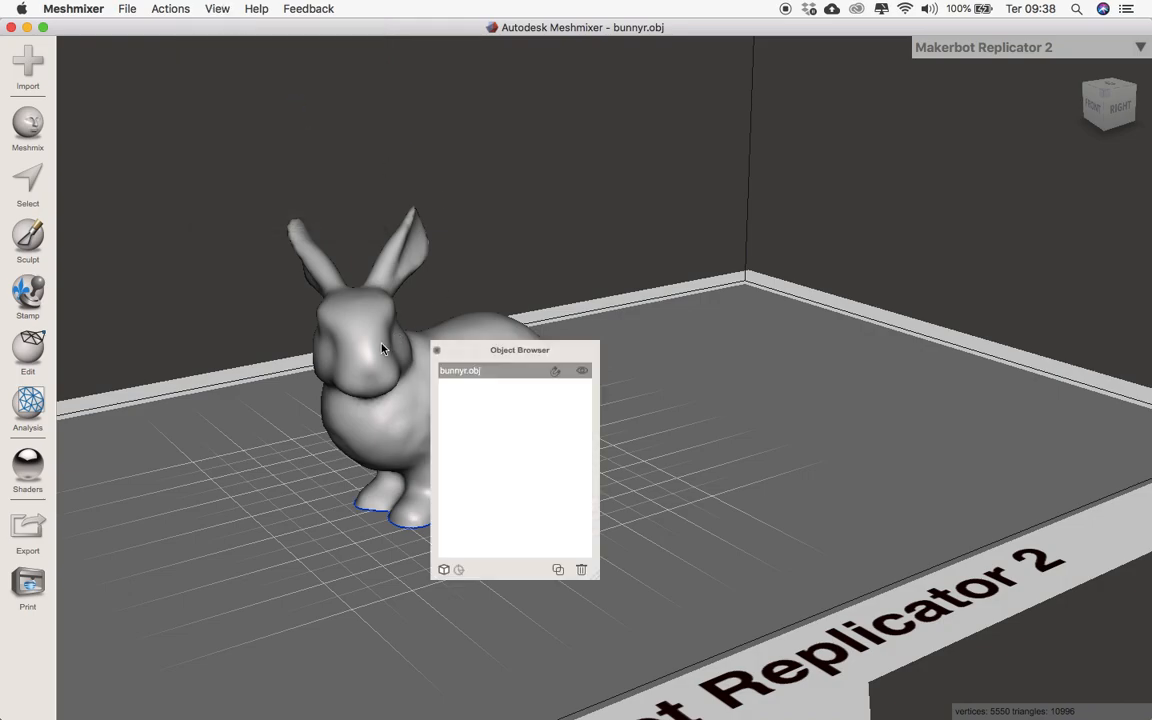
left_click(582, 570)
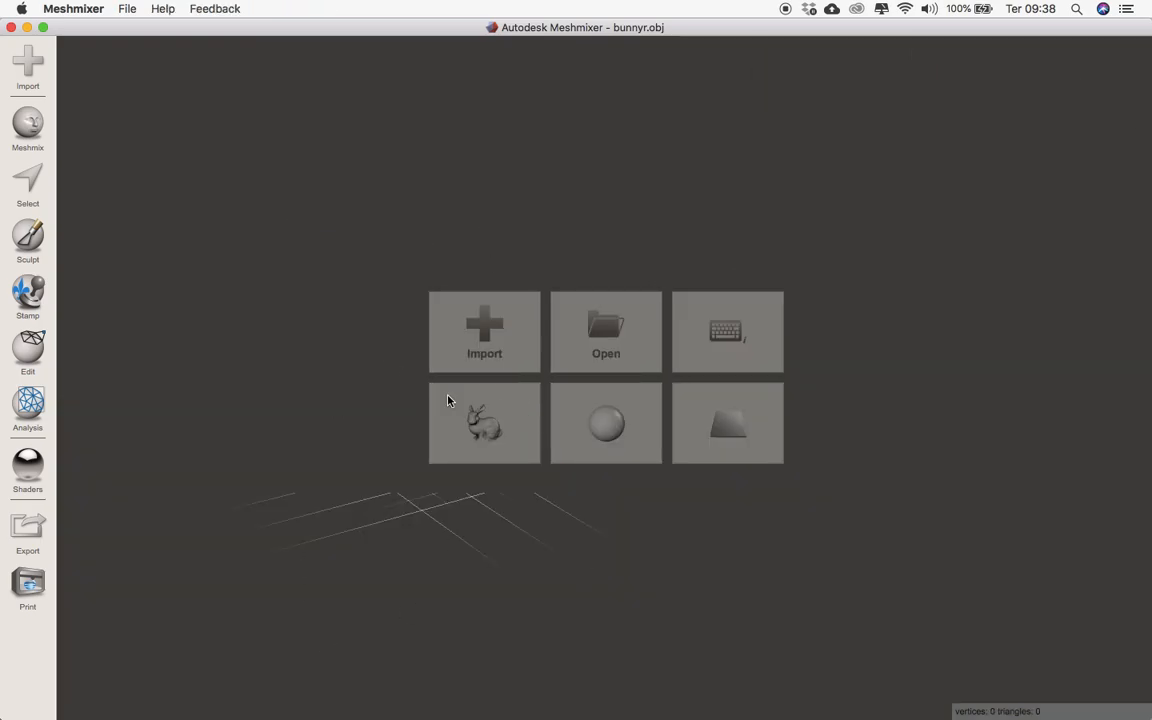
- Import the GOKU.stl model from the Desktop folder into the empty scene
key("super+i")
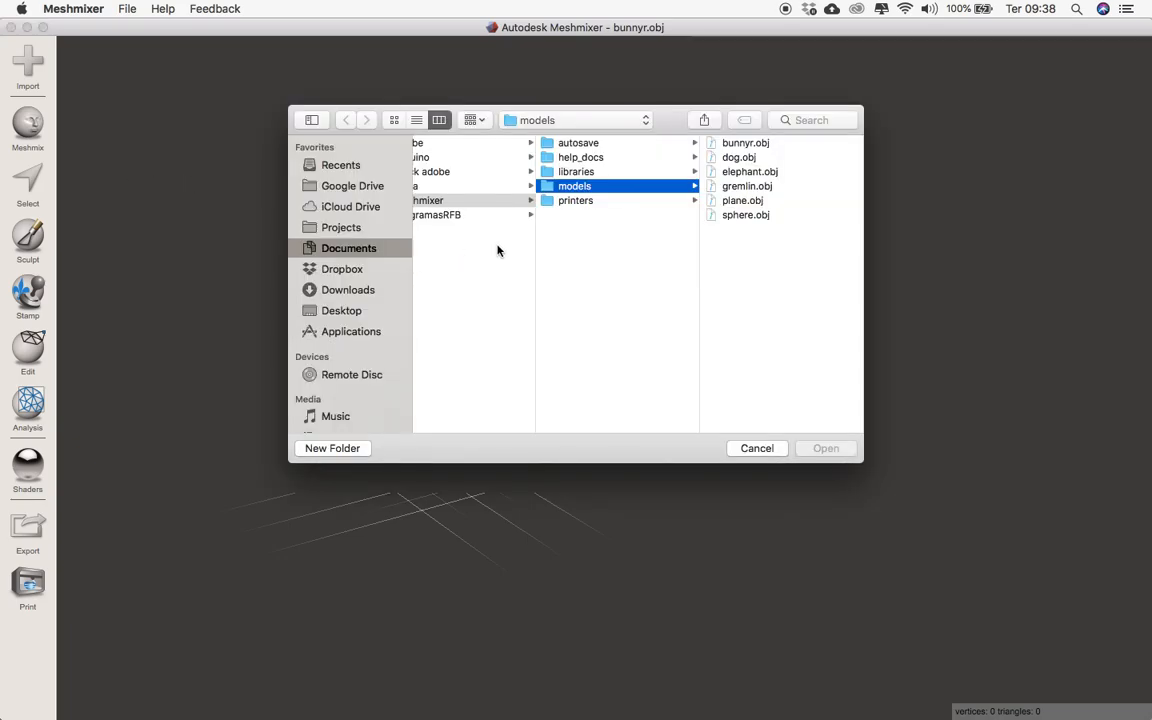
left_click(358, 309)
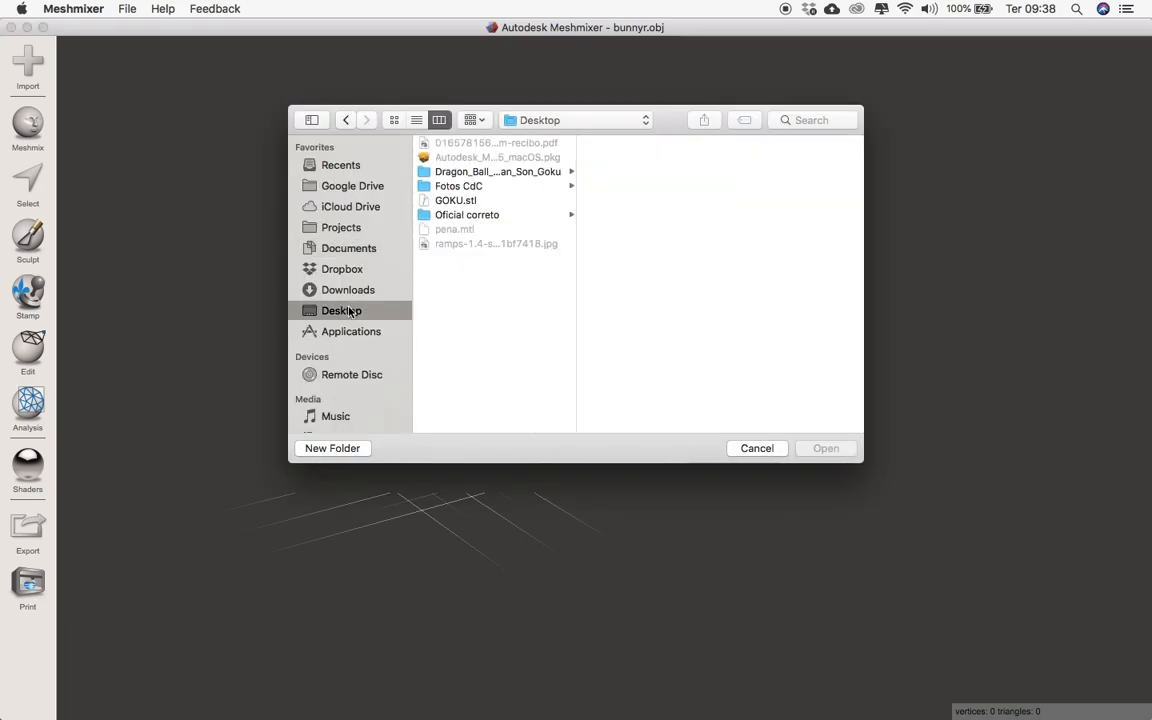
left_click(469, 202)
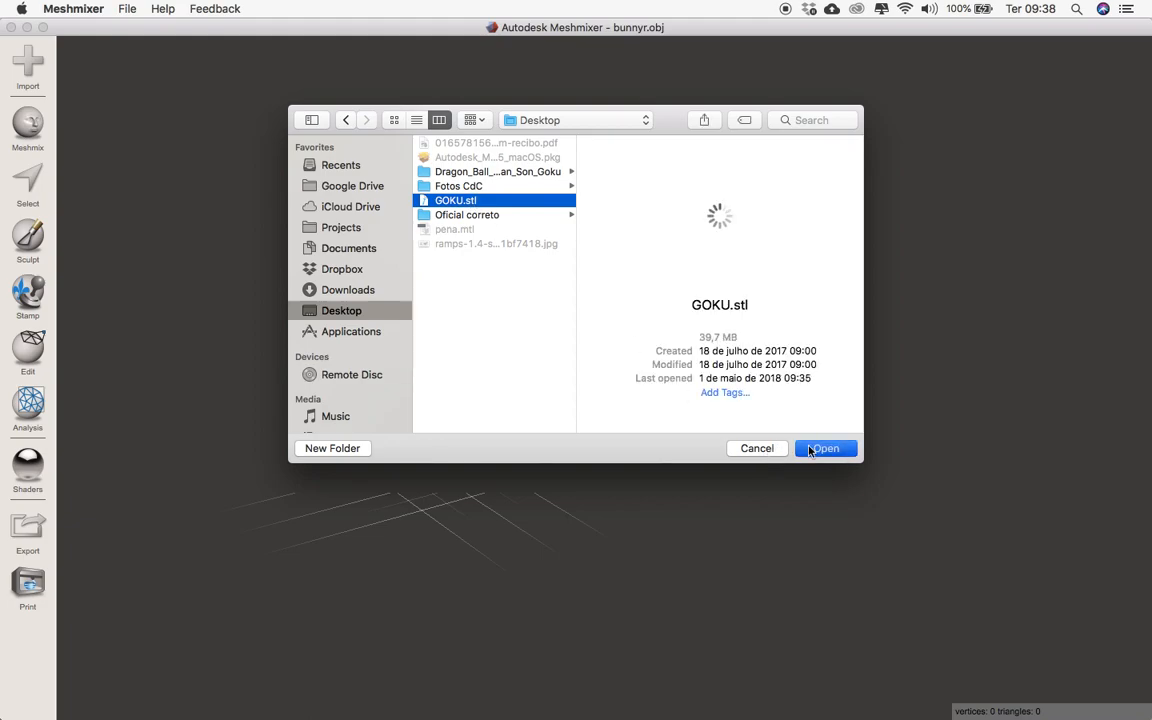
left_click(826, 448)
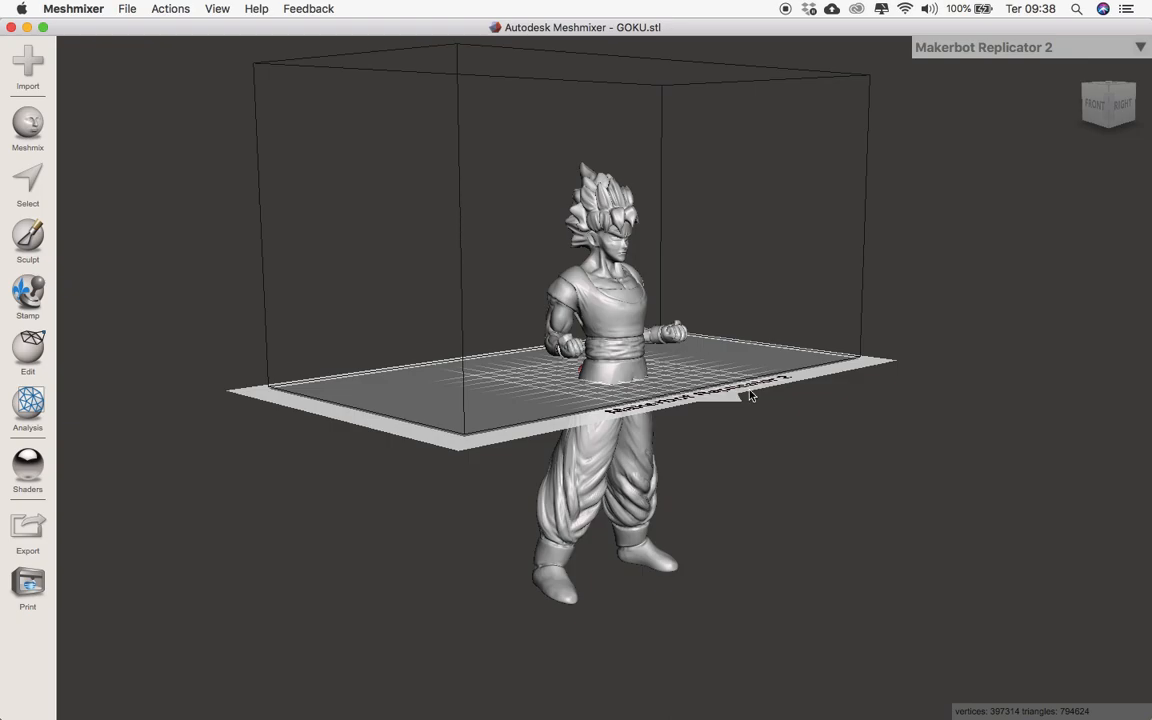
- Use Transform to raise the Goku figure about 109 mm along Y so its feet stand on the printer bed
right_click_drag(789, 391, 647, 378)
scroll(581, 335, "up", 3)
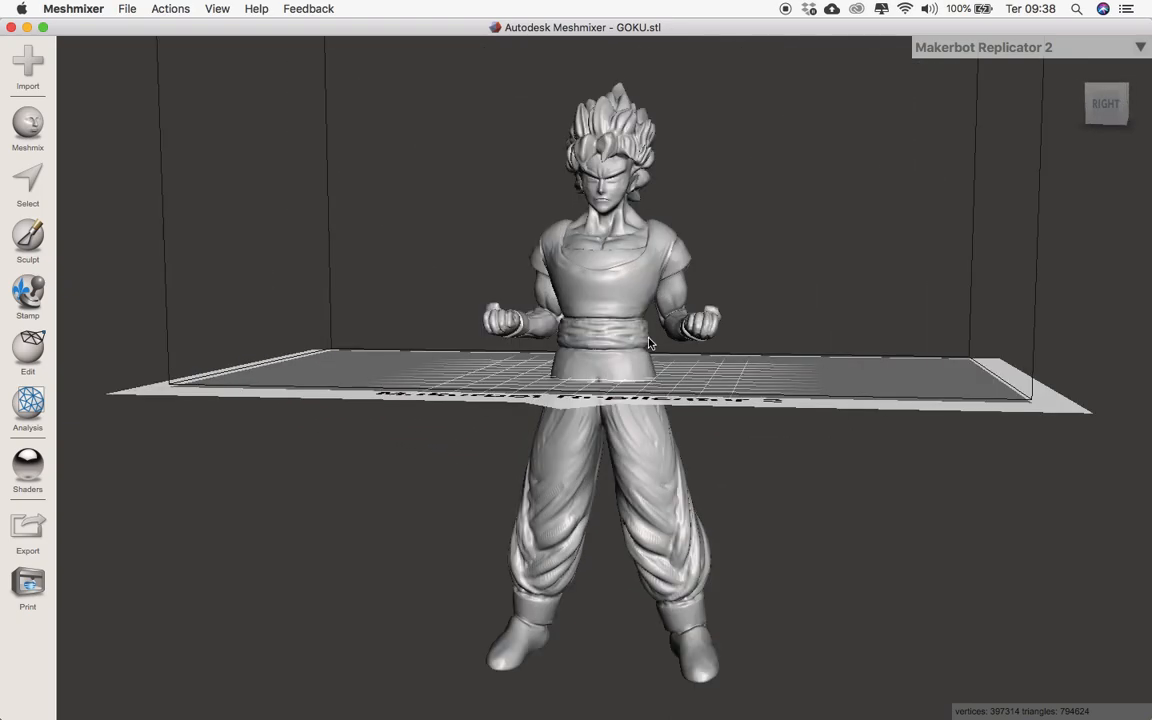
right_click_drag(568, 324, 619, 190)
scroll(674, 85, "up", 5)
scroll(619, 190, "down", 5)
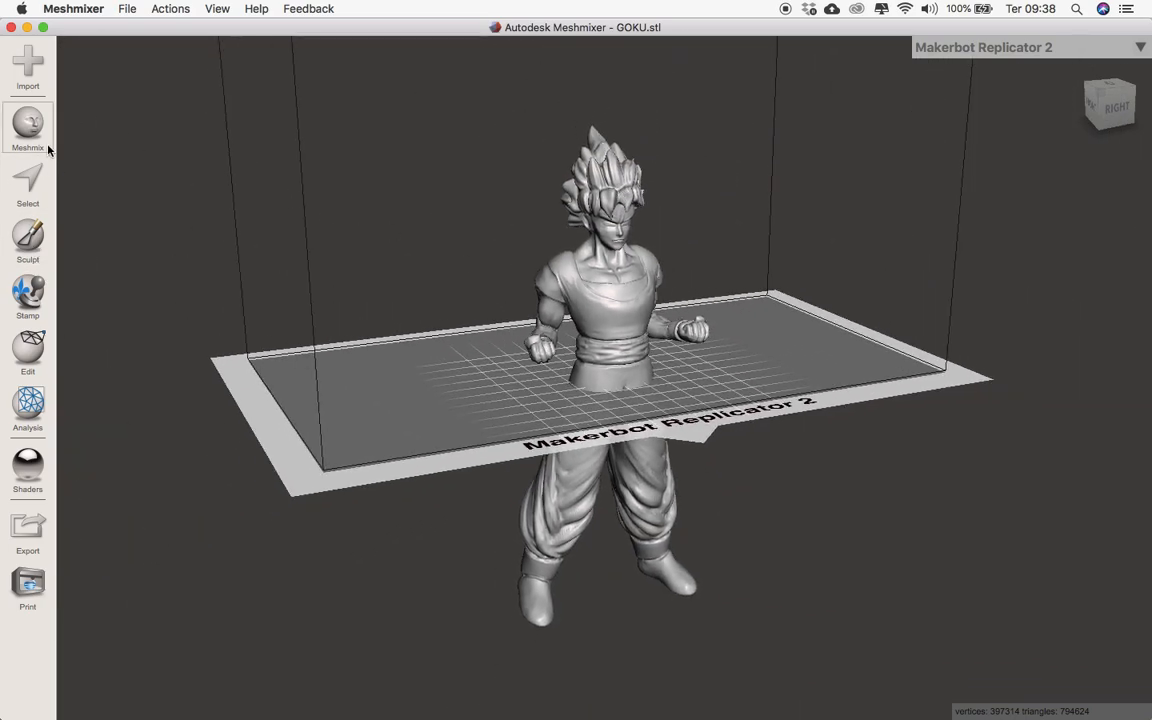
left_click(45, 358)
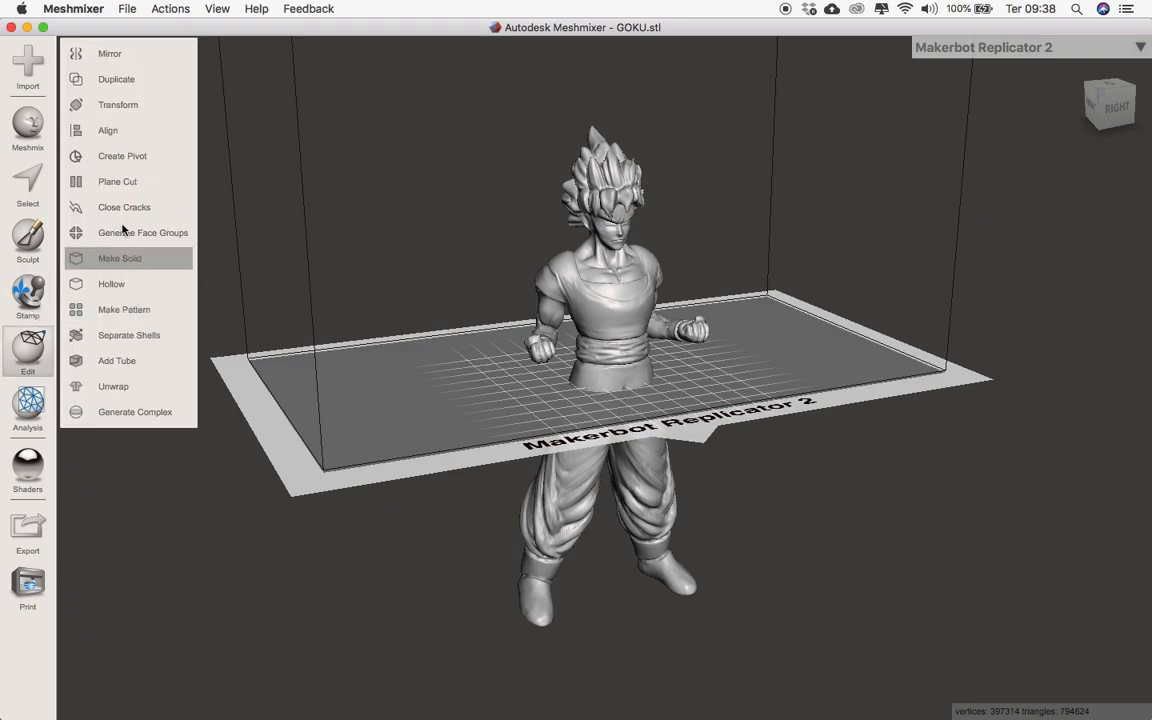
left_click(120, 105)
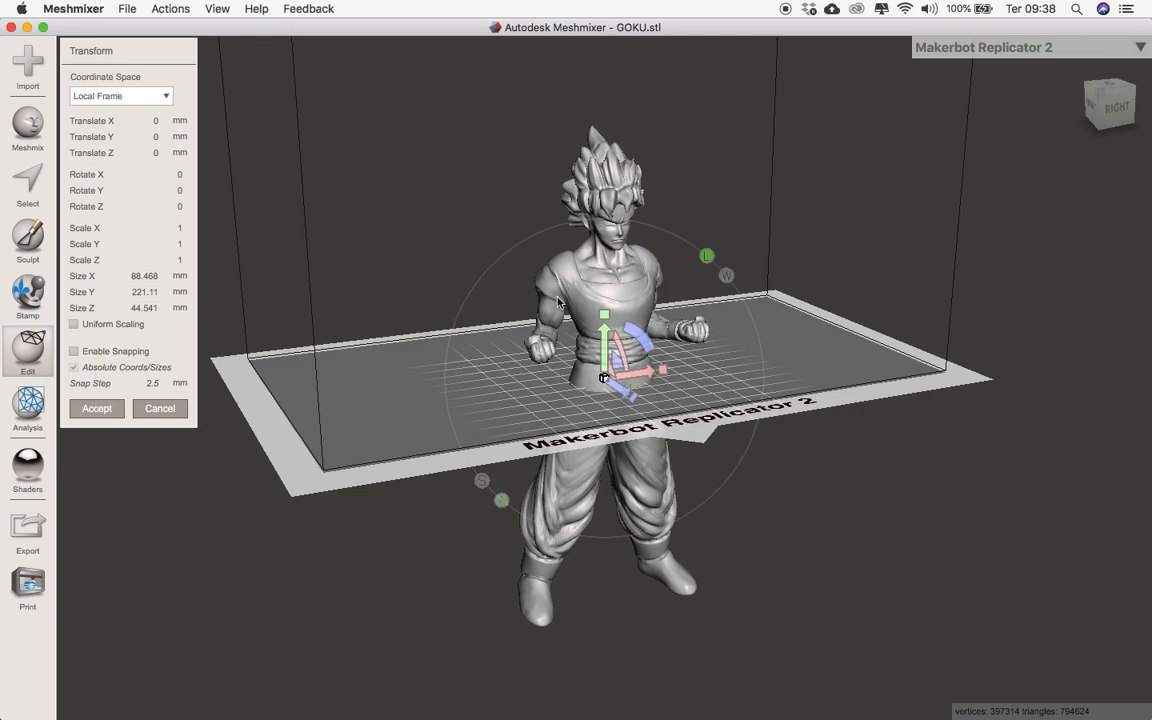
left_click_drag(604, 340, 594, 92)
scroll(643, 222, "down", 3)
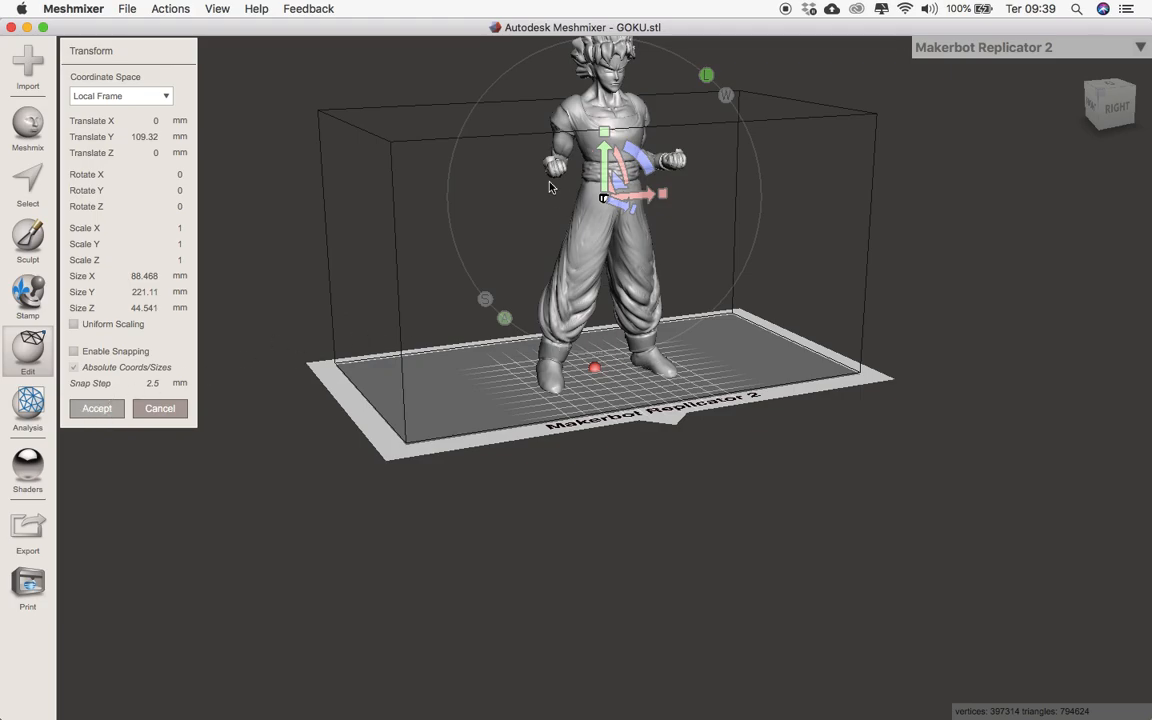
key("Return")
- Examine the raised Goku figure from the front, back and sides, including how its feet meet the printer bed
right_click_drag(549, 187, 556, 218)
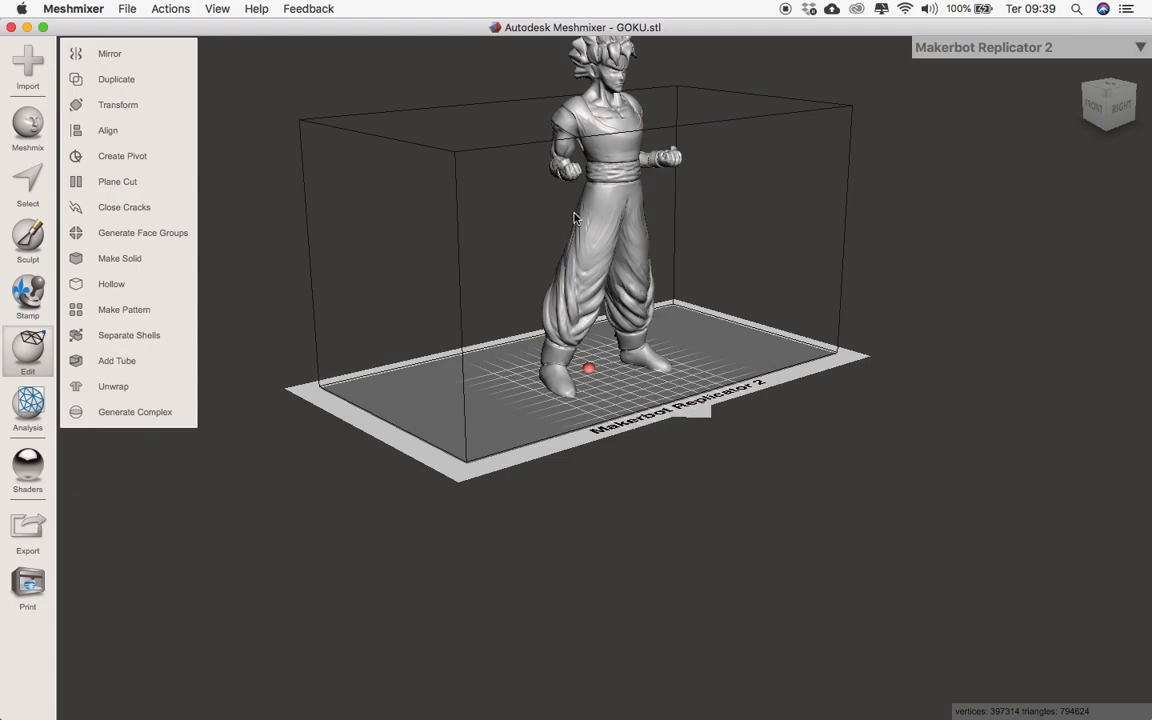
right_click_drag(565, 162, 515, 85)
right_click_drag(607, 204, 758, 172)
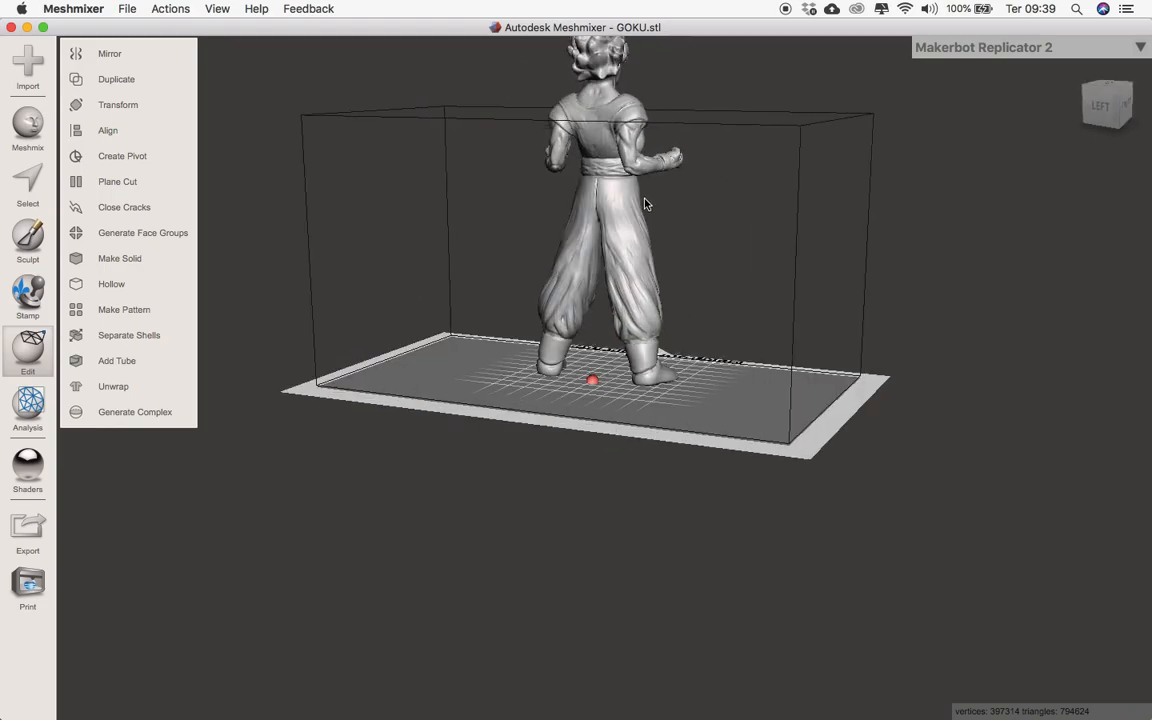
right_click_drag(645, 203, 652, 250)
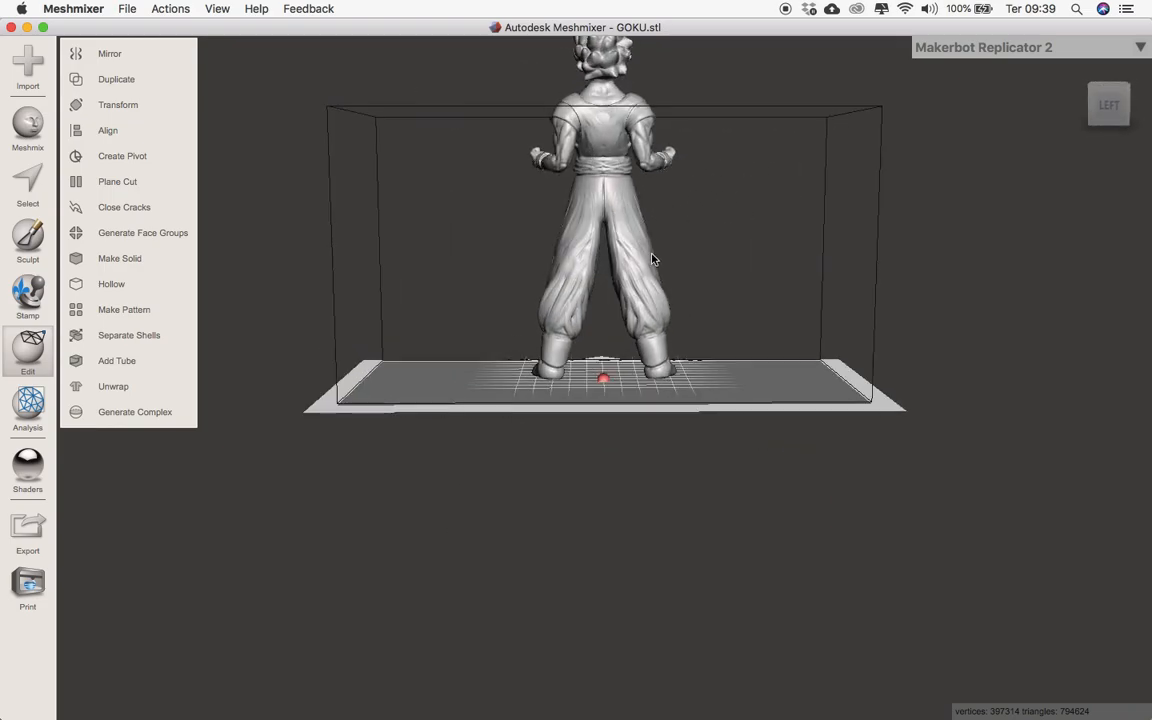
right_click_drag(560, 335, 586, 349)
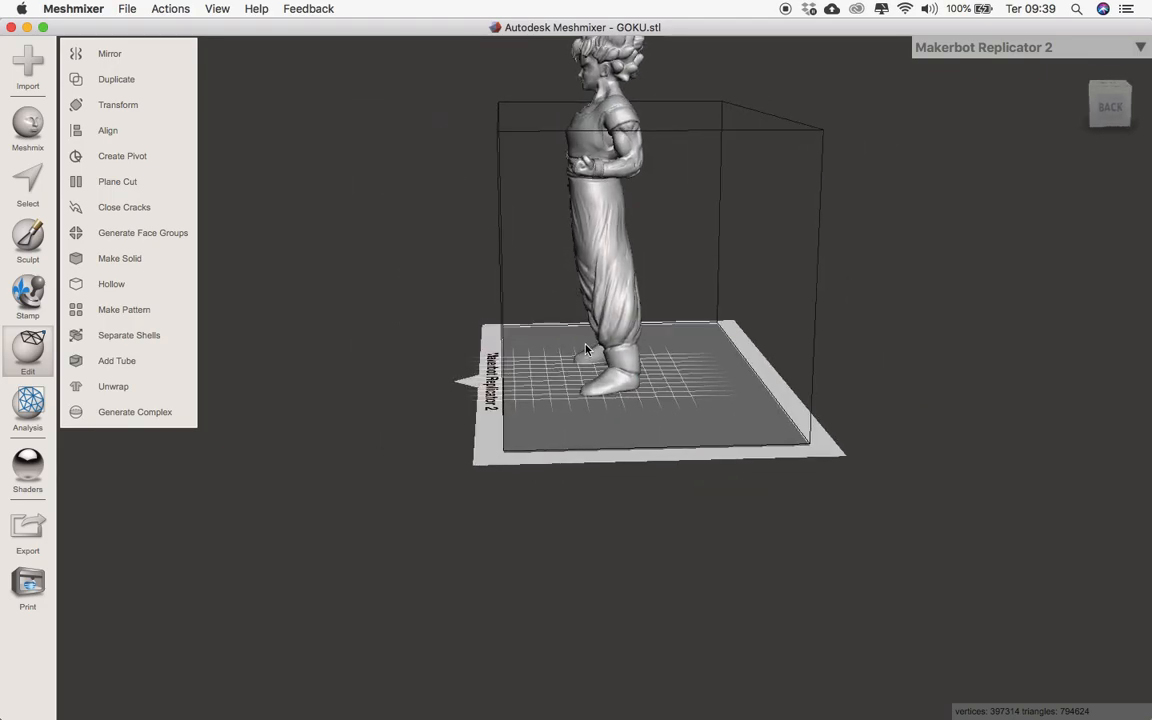
right_click_drag(555, 213, 637, 150)
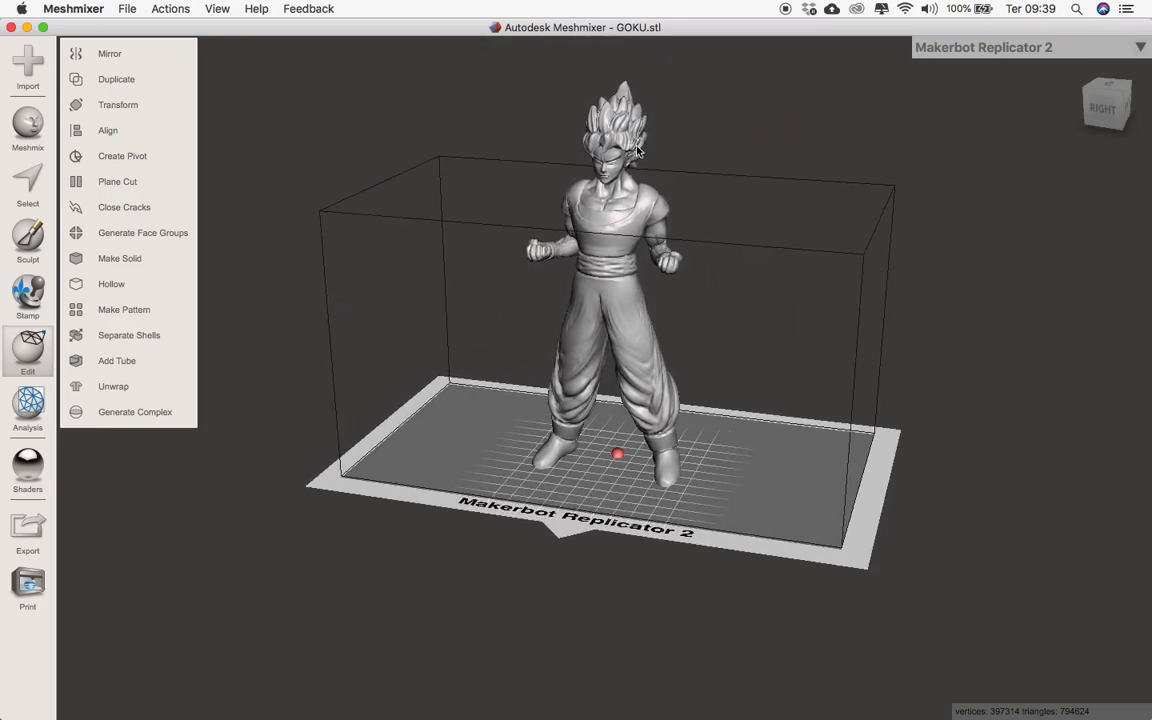
scroll(637, 147, "up", 3)
middle_click_drag(637, 195, 643, 309)
right_click_drag(643, 309, 620, 250)
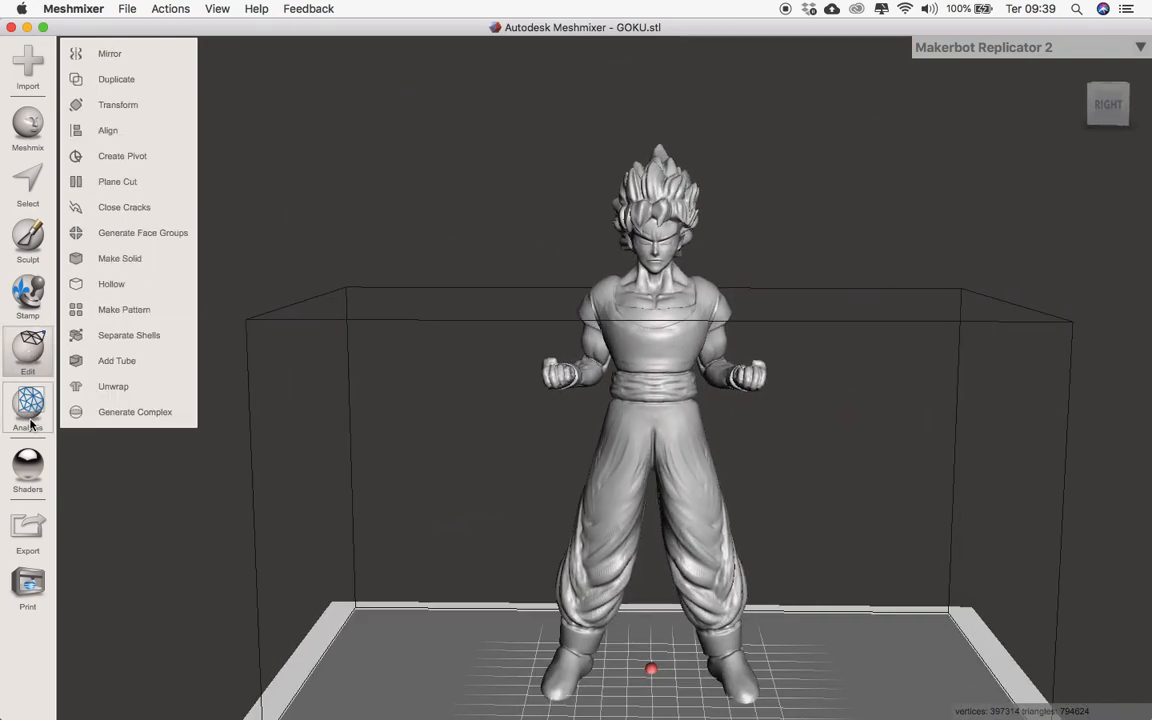
- Run the Overhangs analysis on the Goku figure and generate its support structures
mouse_move(29, 424)
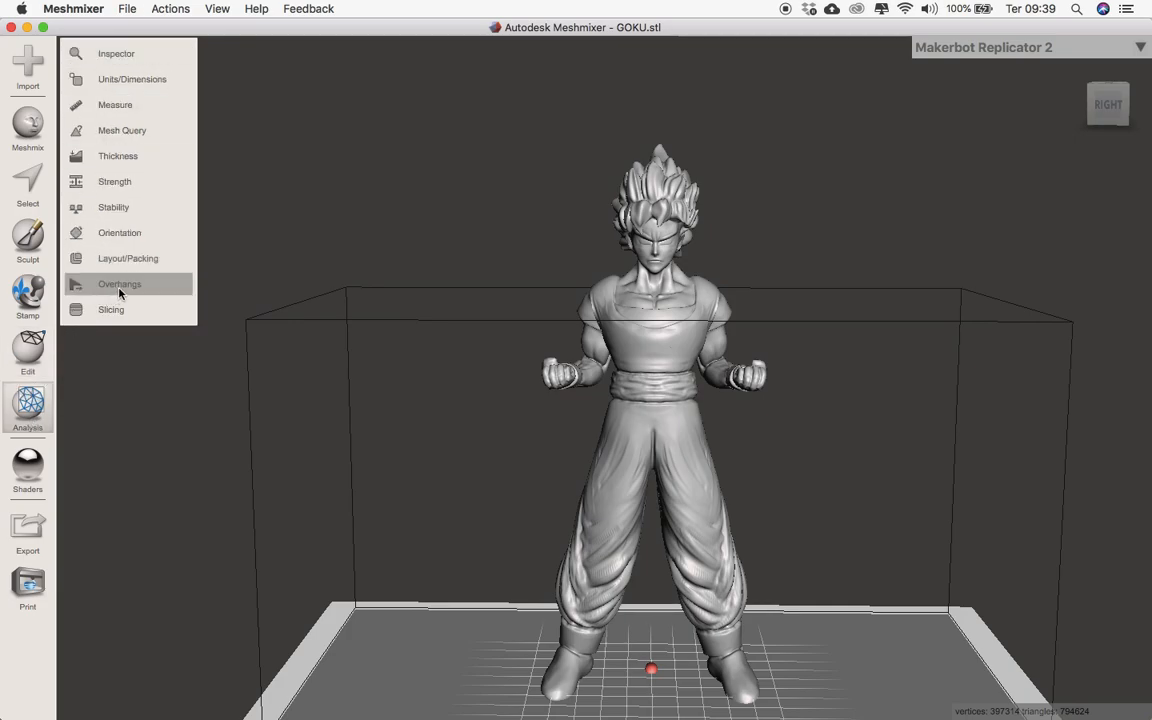
left_click(188, 285)
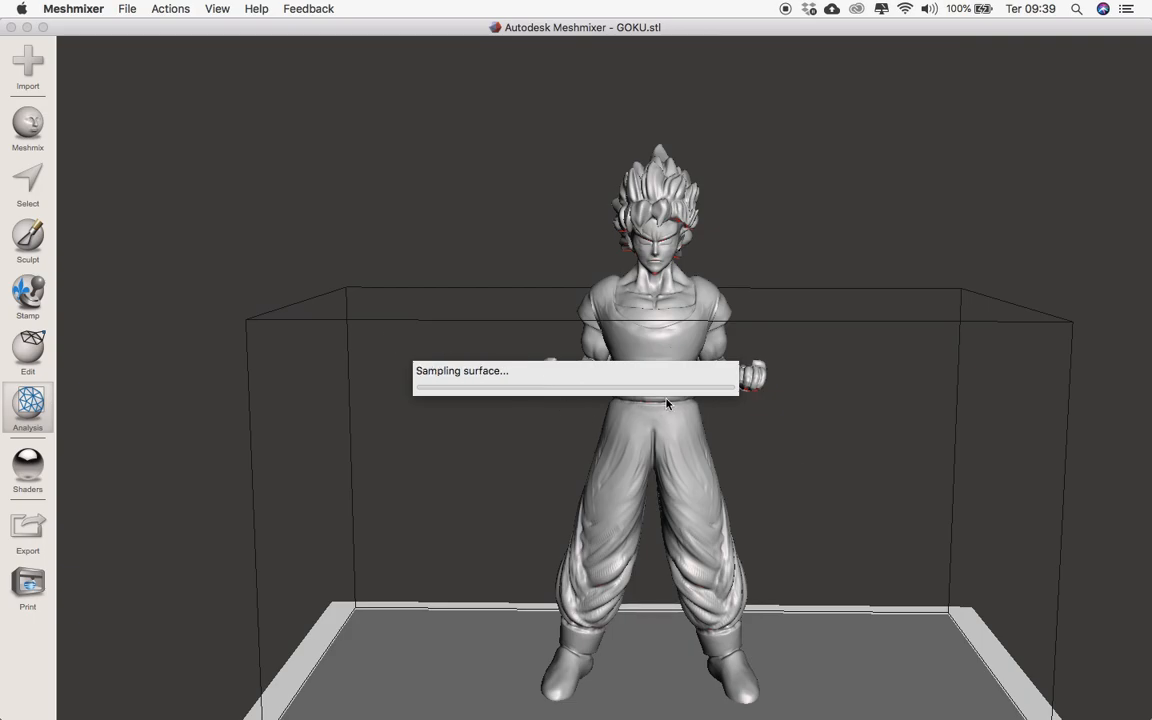
right_click_drag(612, 470, 460, 410)
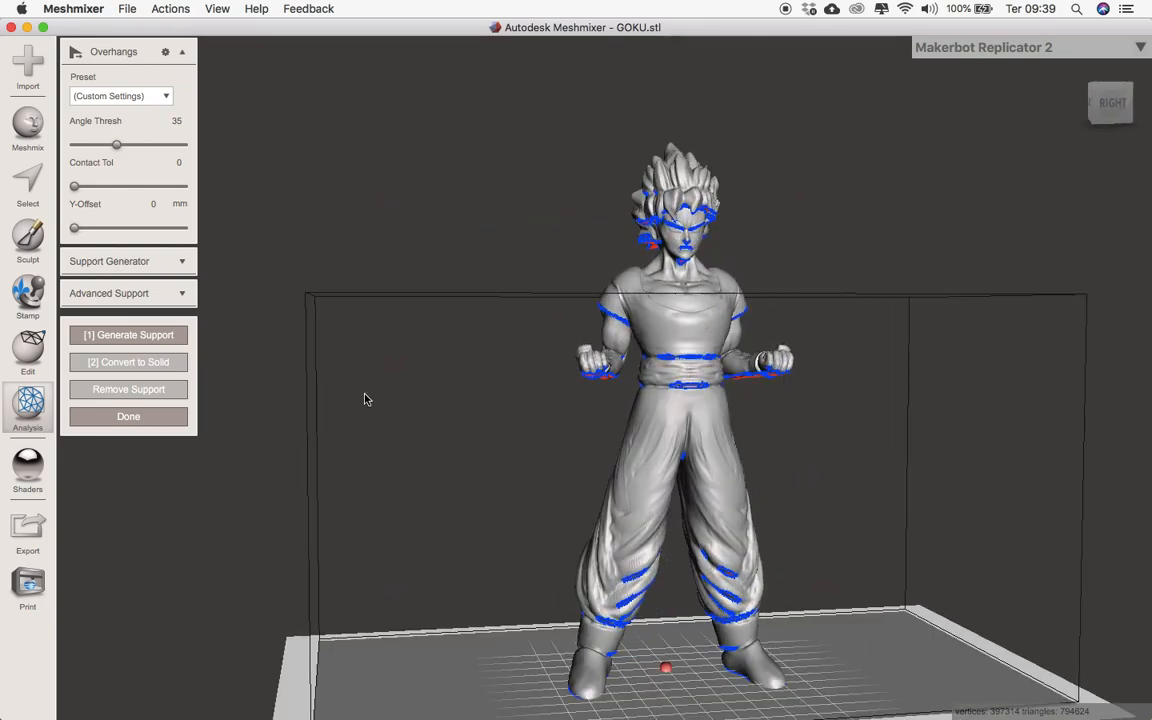
left_click(150, 340)
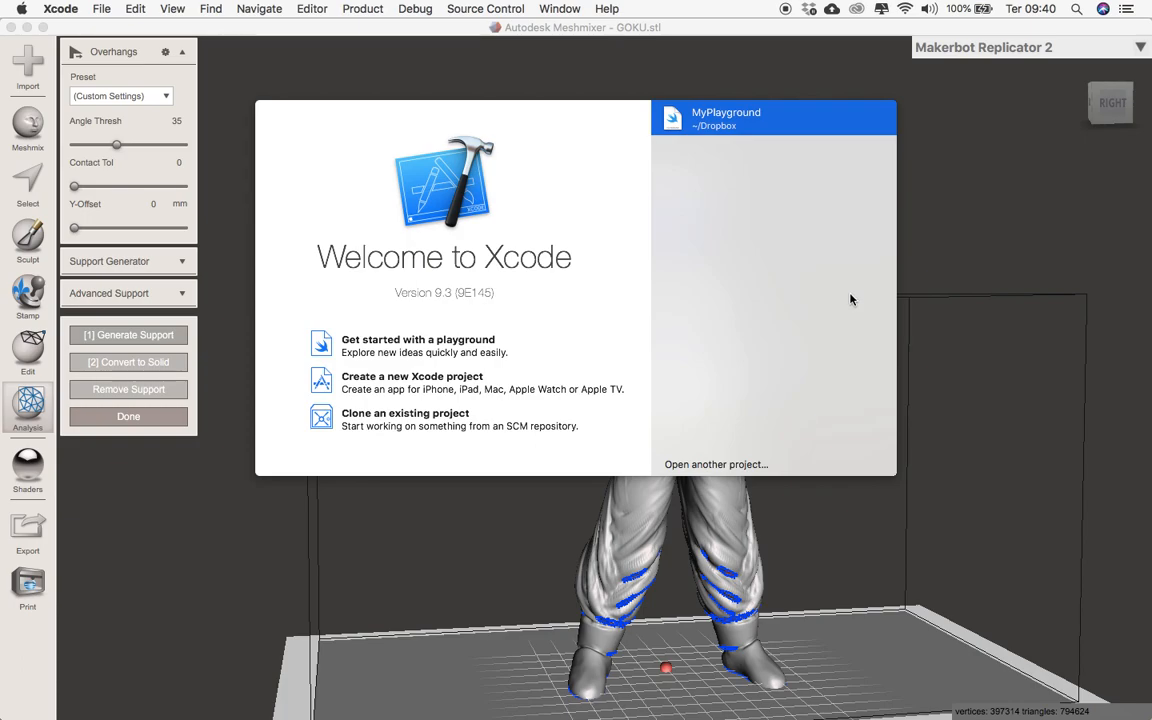
left_click(964, 278)
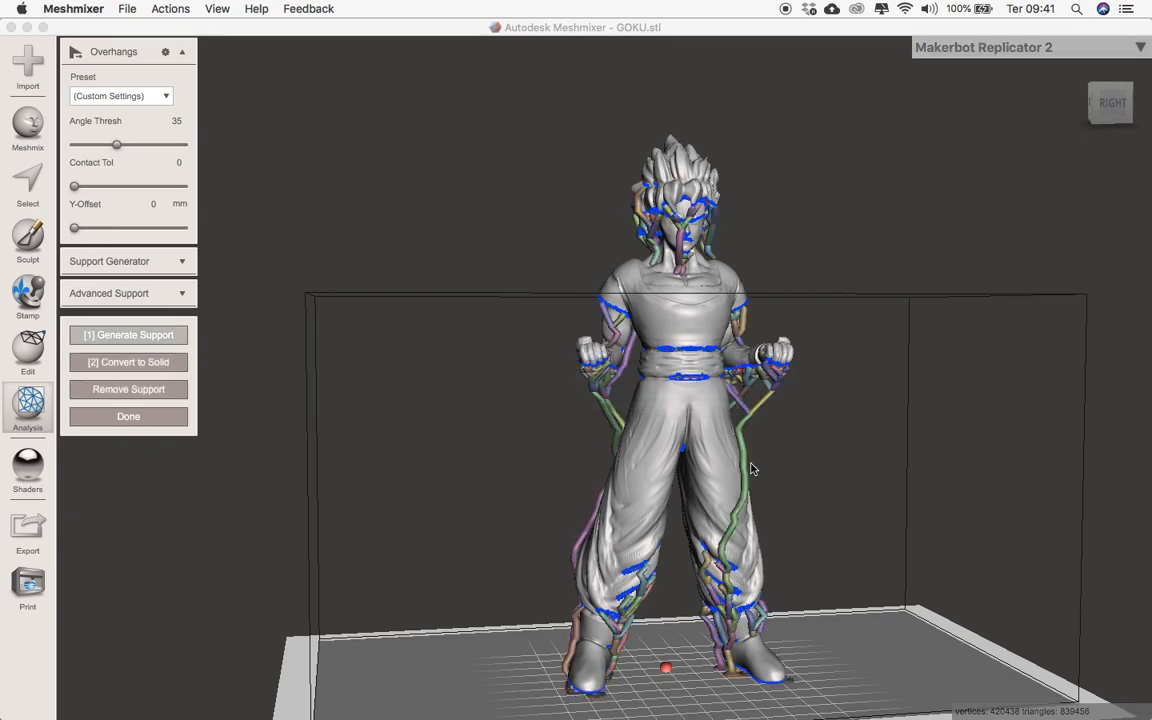
- Examine the generated supports around Goku's head, arms and legs from several angles
right_click_drag(724, 447, 759, 411)
right_click_drag(892, 519, 662, 485)
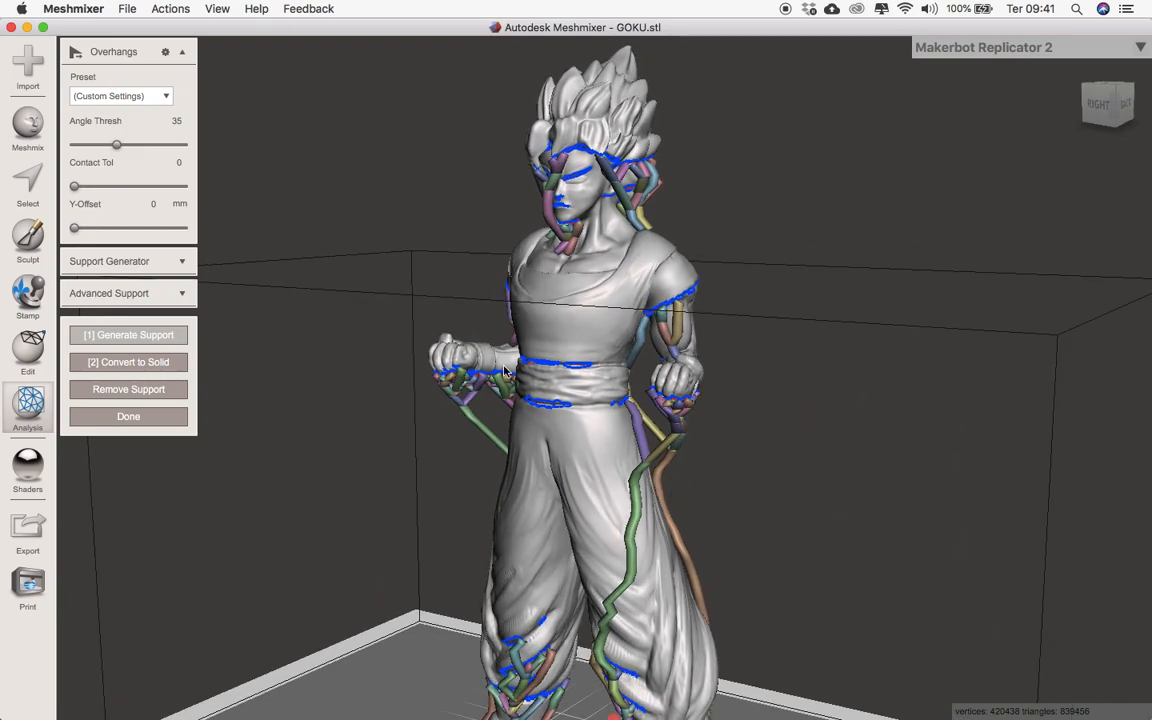
right_click_drag(503, 437, 231, 424)
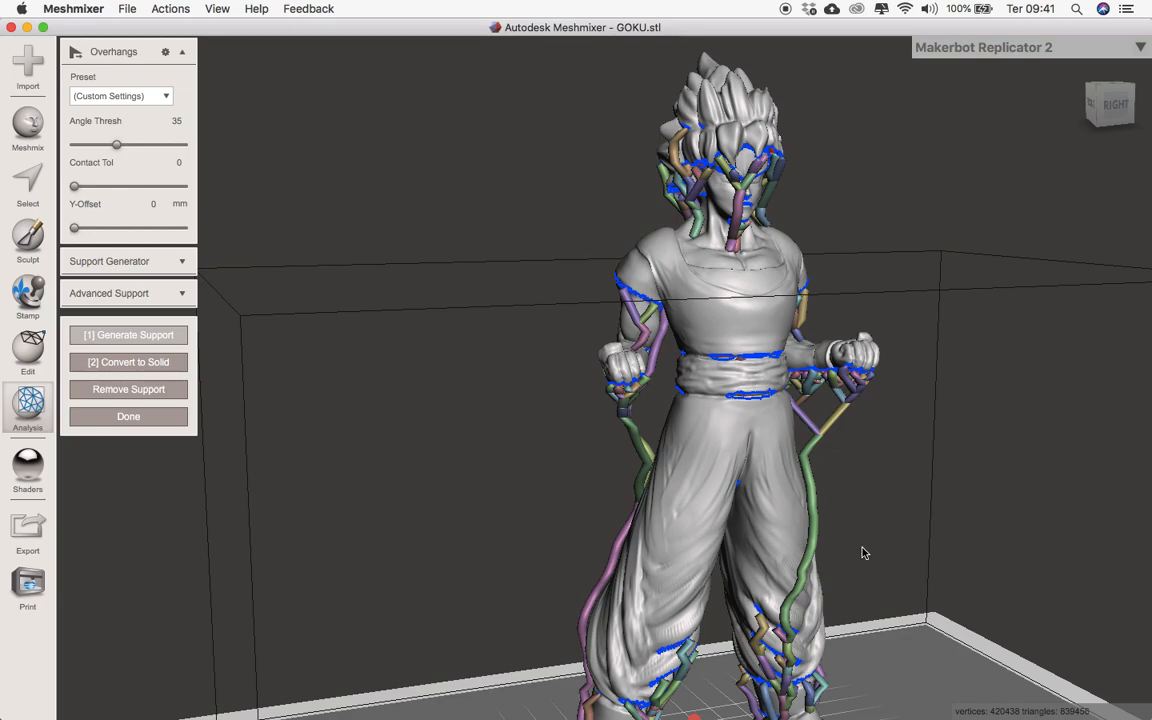
right_click_drag(801, 505, 607, 385)
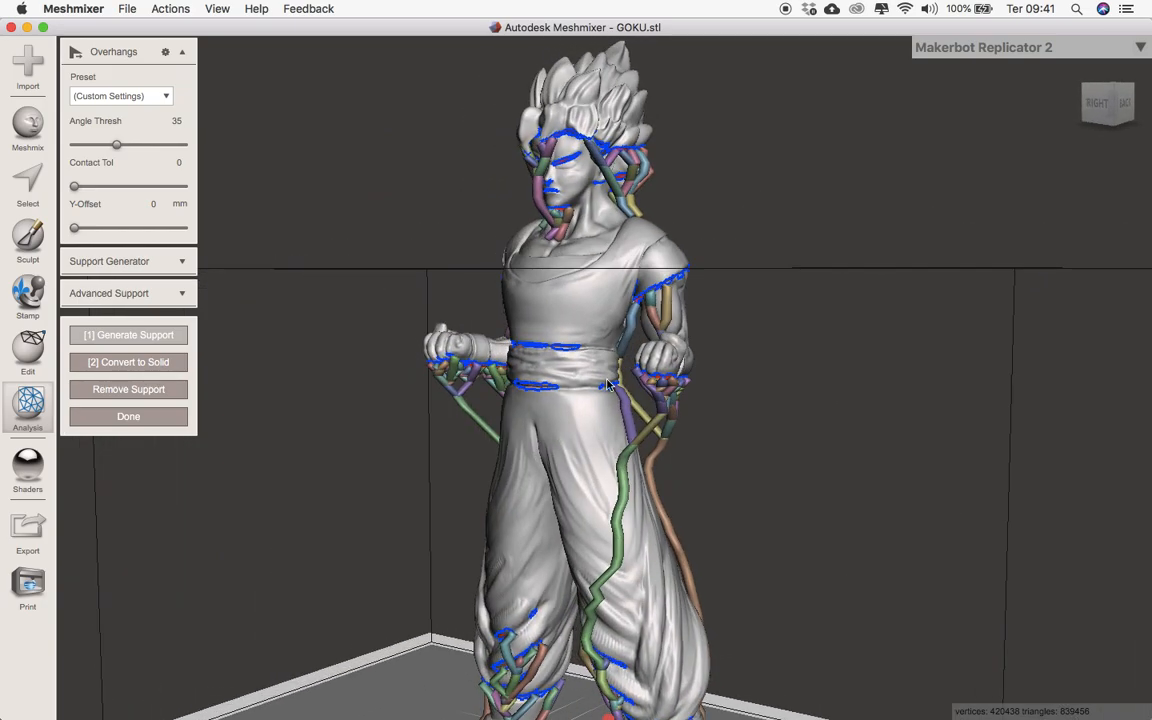
- Display the Support Generator settings and examine the supports from below, from the front and around the feet
left_click(150, 261)
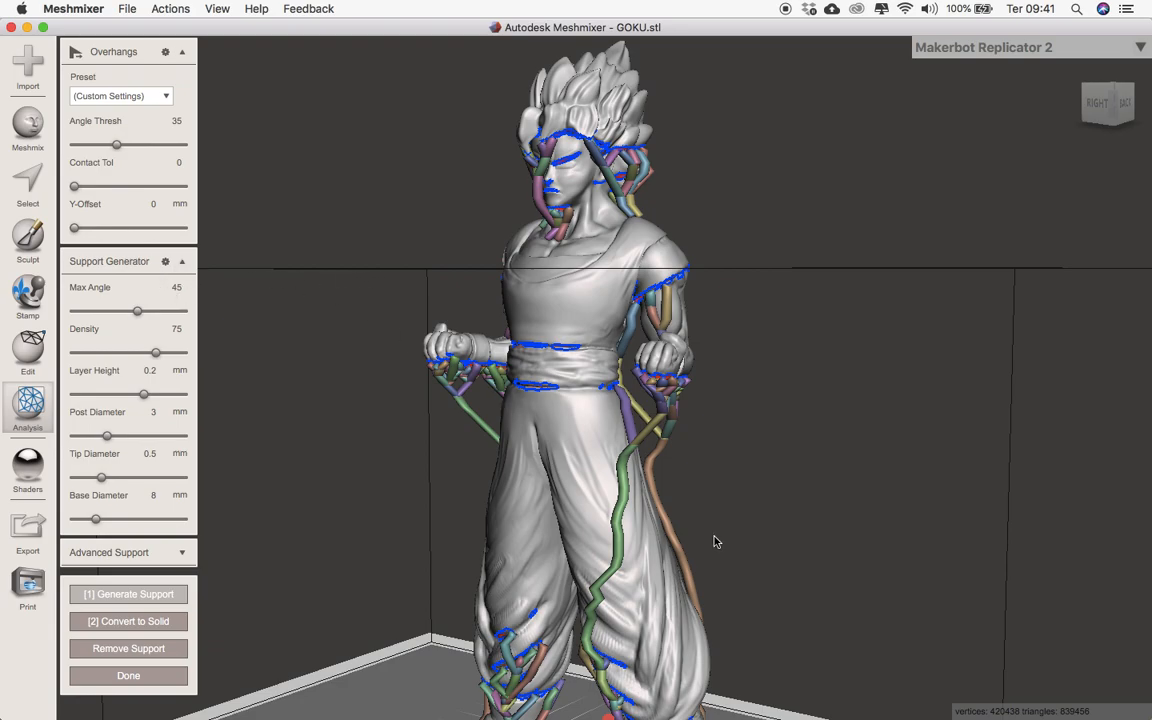
right_click_drag(643, 482, 523, 550)
right_click_drag(519, 650, 523, 550)
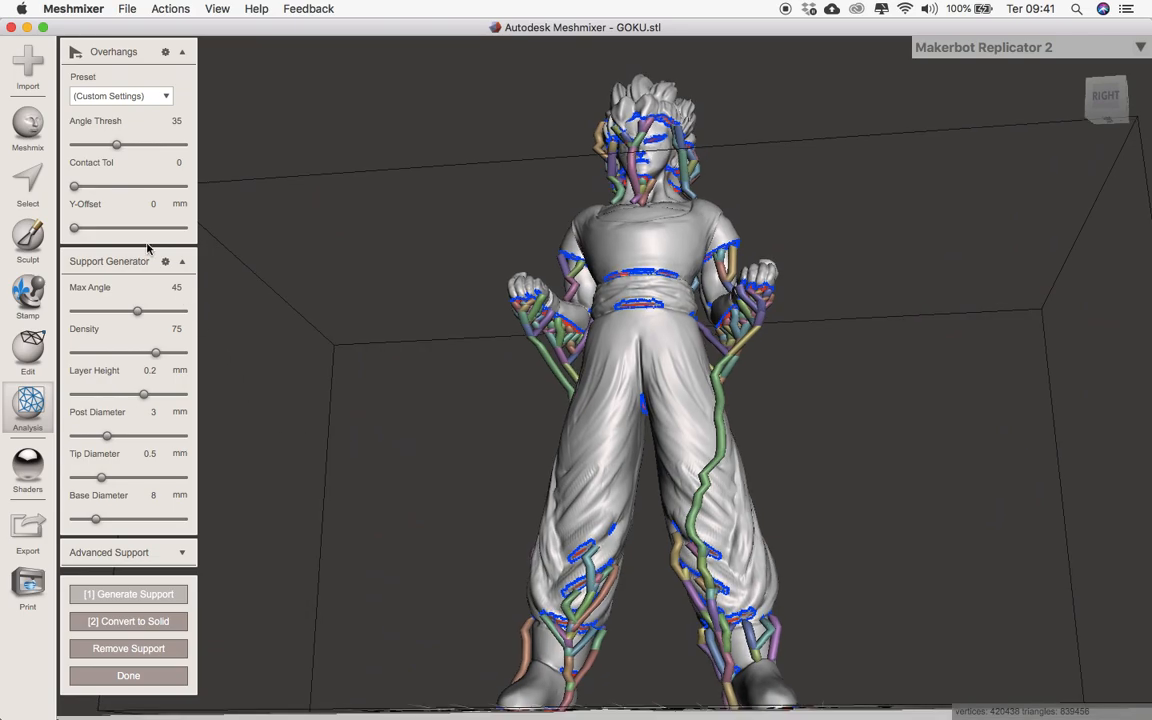
right_click_drag(620, 392, 706, 476)
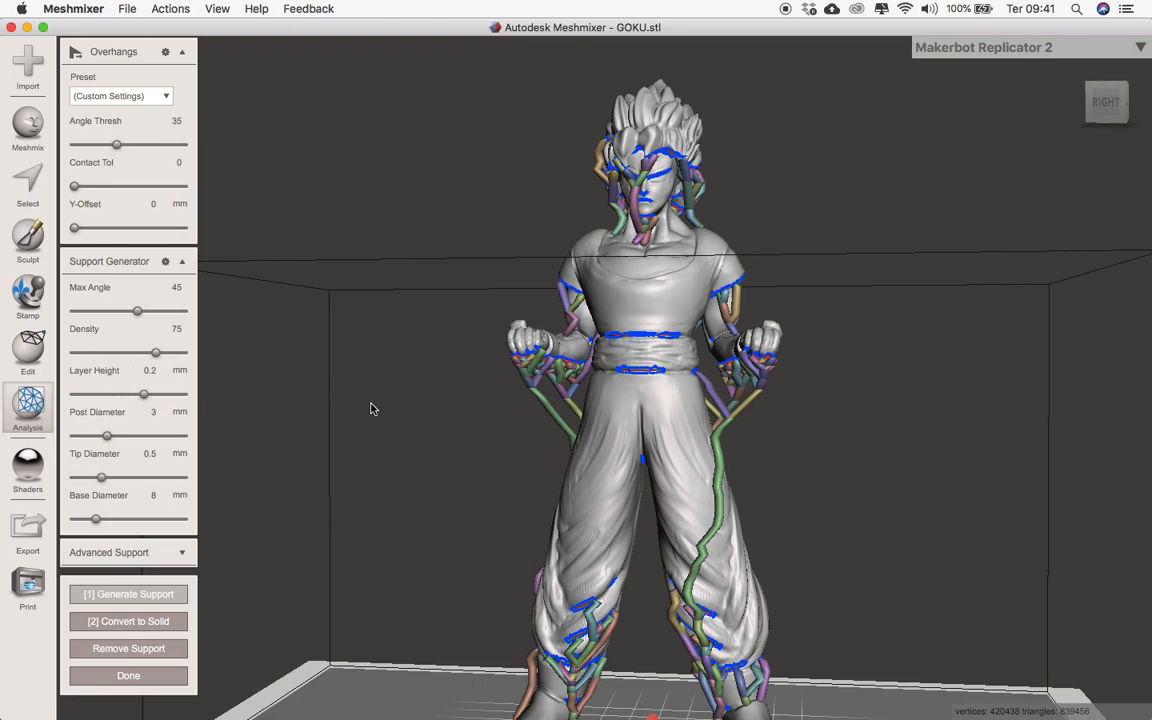
right_click_drag(576, 493, 577, 442)
right_click_drag(674, 595, 685, 708)
scroll(693, 701, "down", 2)
middle_click_drag(693, 701, 694, 560)
scroll(692, 561, "up", 3)
scroll(693, 561, "up", 2)
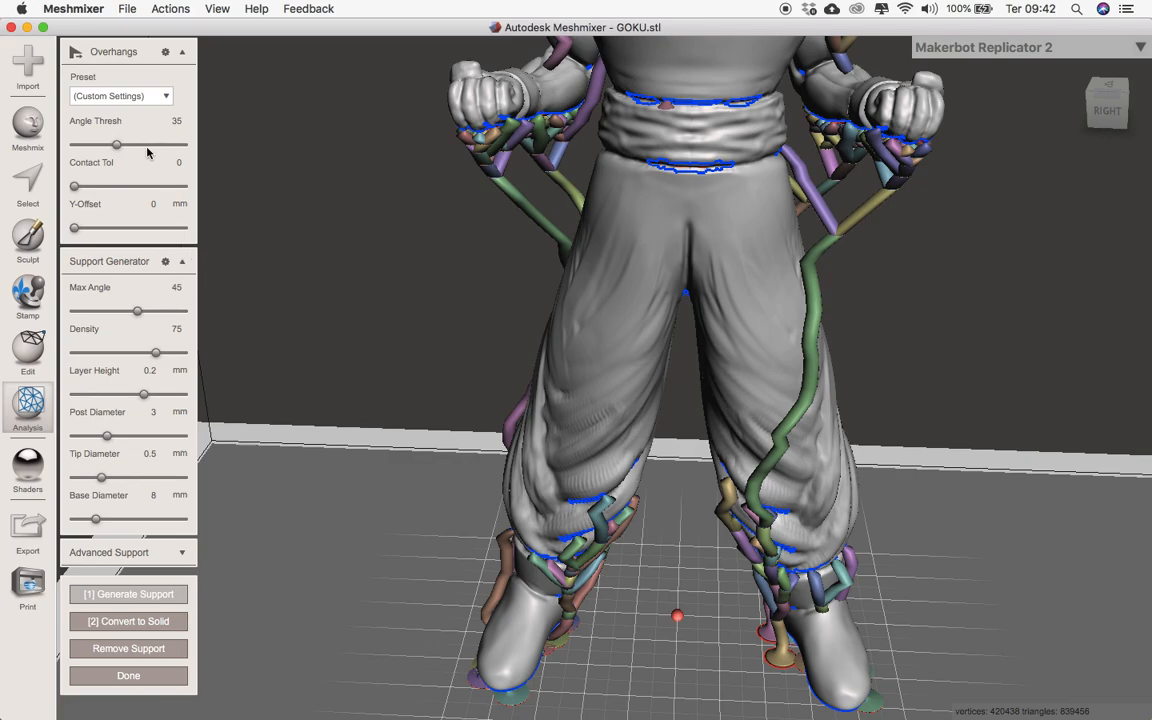
- Check the overhang presets, collapse the Support Generator settings and display the Advanced Support settings
left_click(170, 95)
left_click(181, 262)
left_click(182, 294)
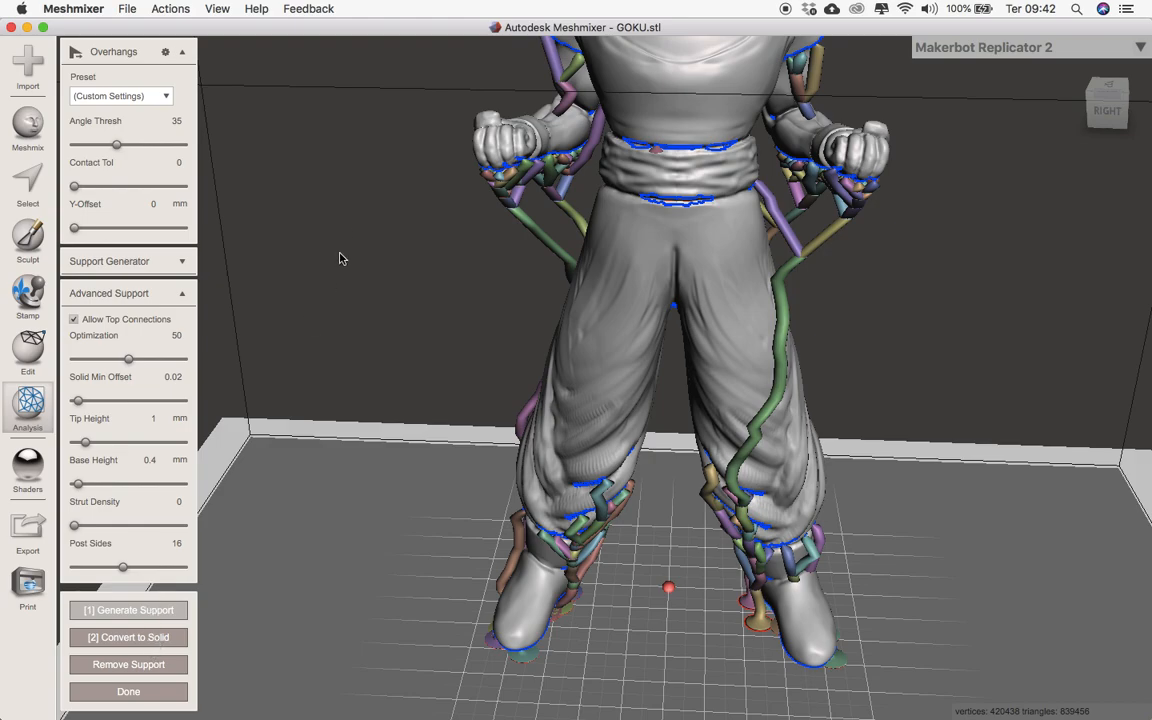
- Show the Object Browser and move it clear of the Goku figure
left_click(212, 10)
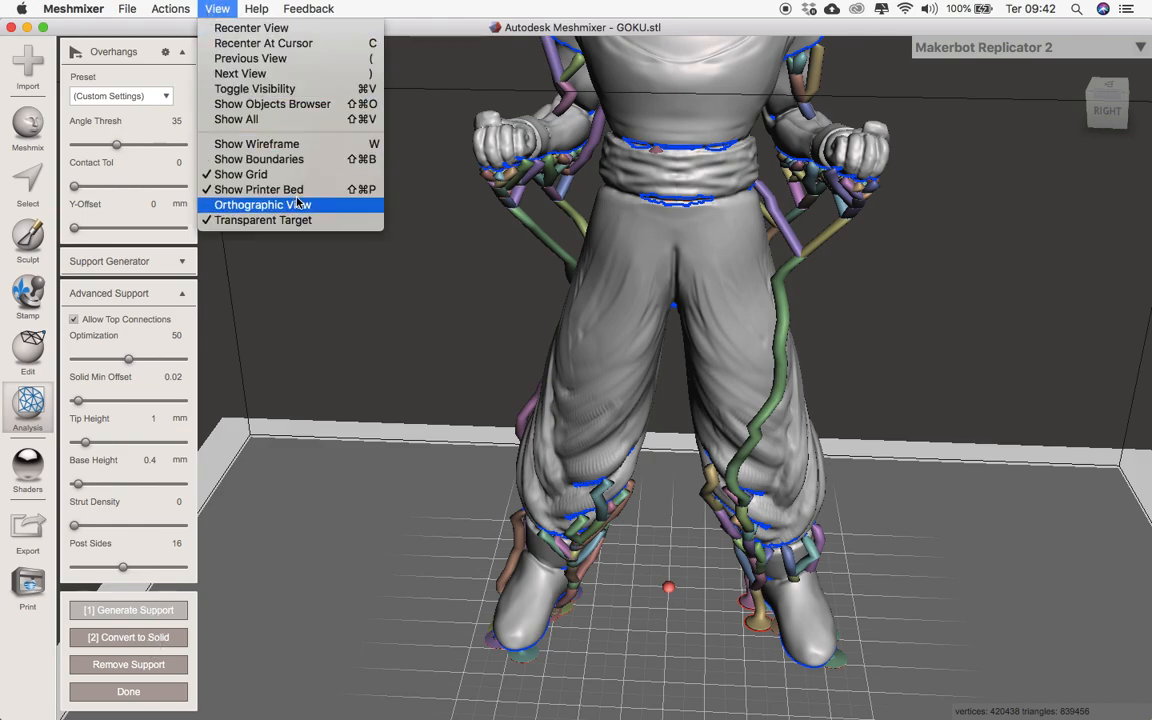
left_click(307, 105)
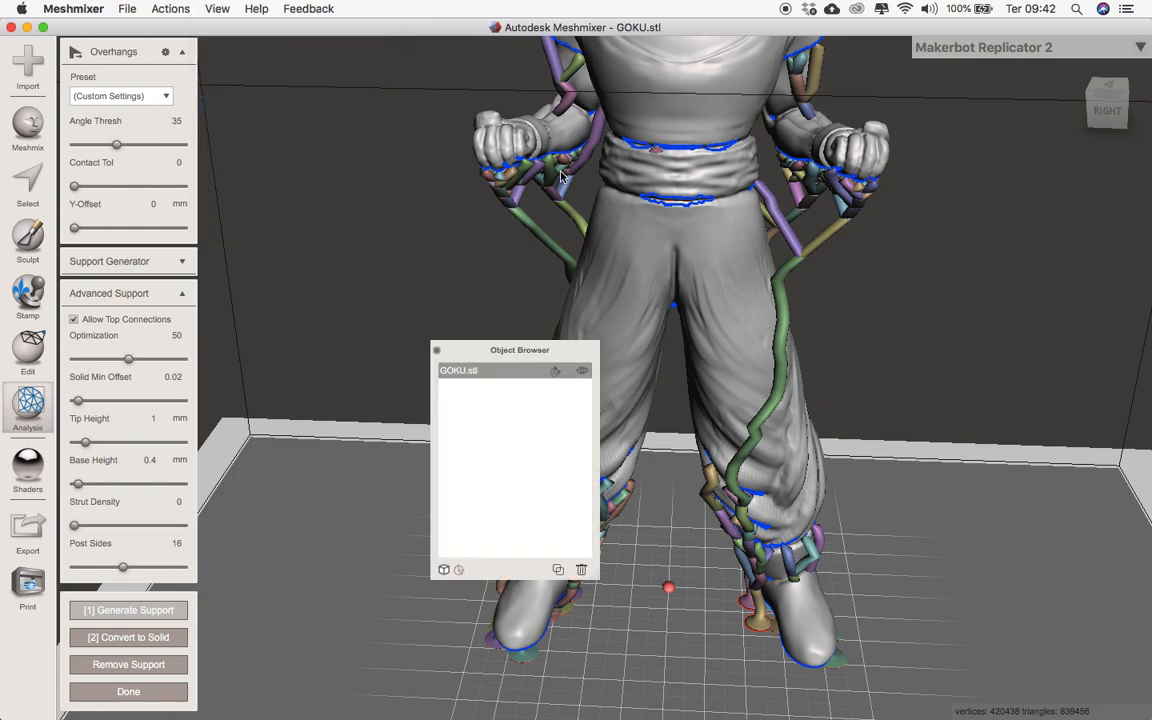
left_click_drag(514, 349, 978, 393)
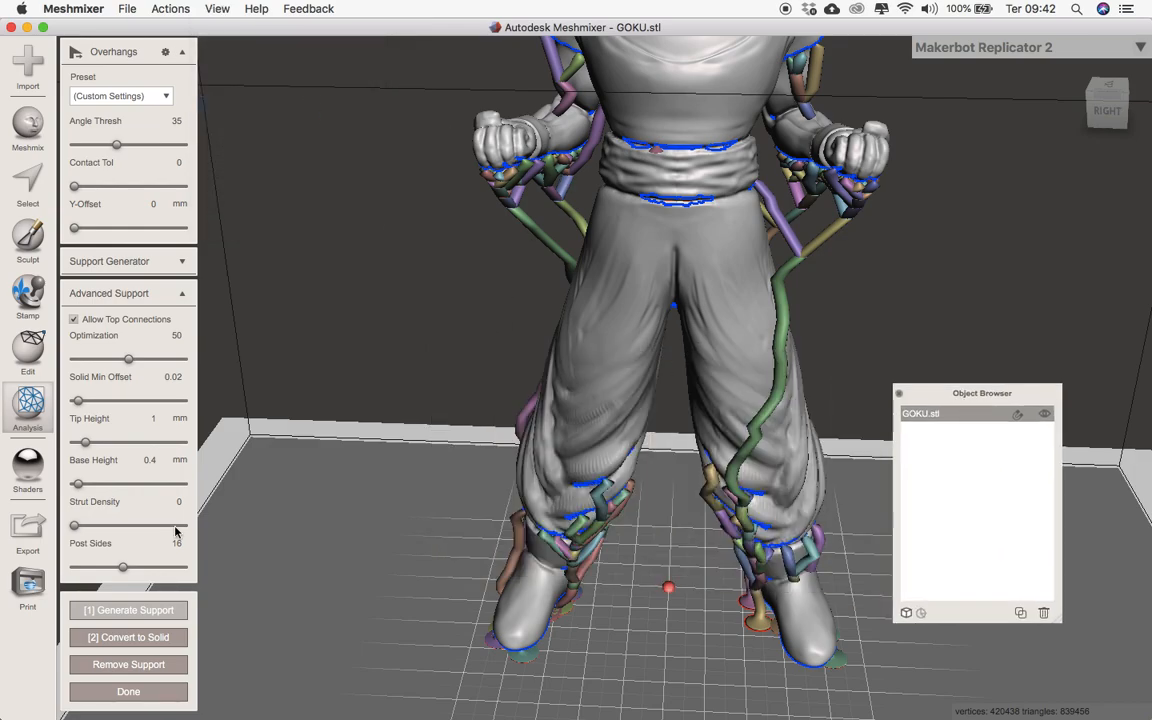
- Try converting the generated supports to solid geometry, and cancel the conversion
left_click(152, 640)
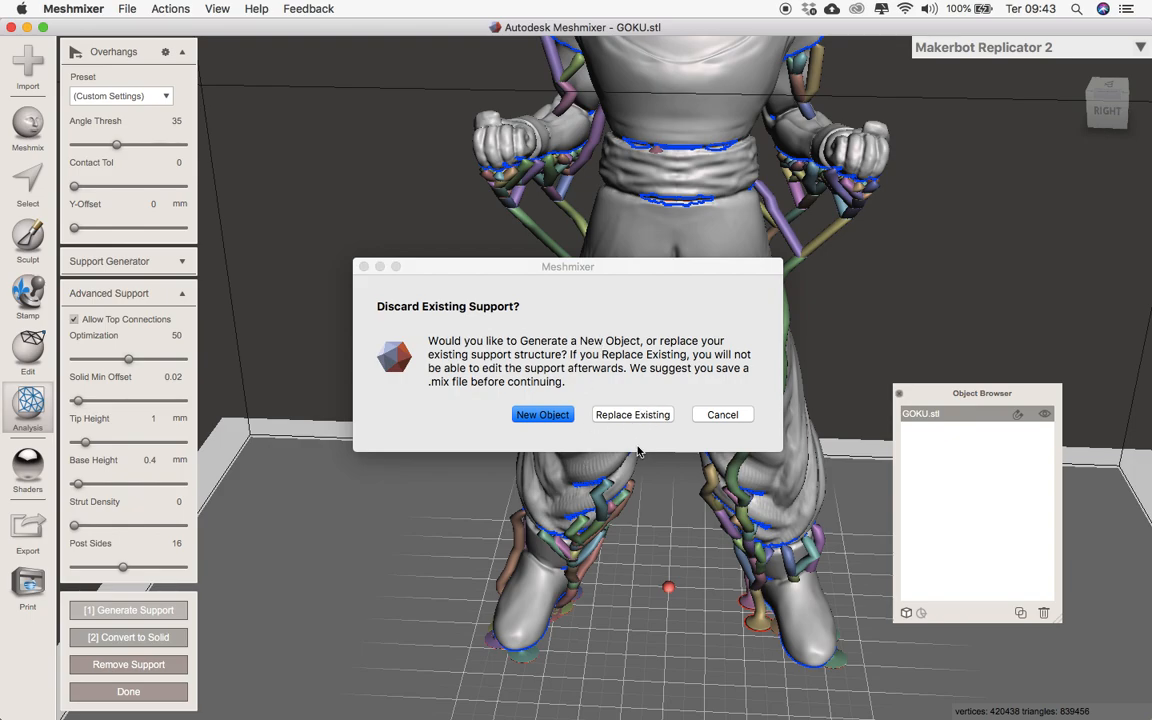
left_click(722, 415)
- Remove the generated supports from the Goku figure and close the Overhangs analysis
scroll(760, 272, "down", 5)
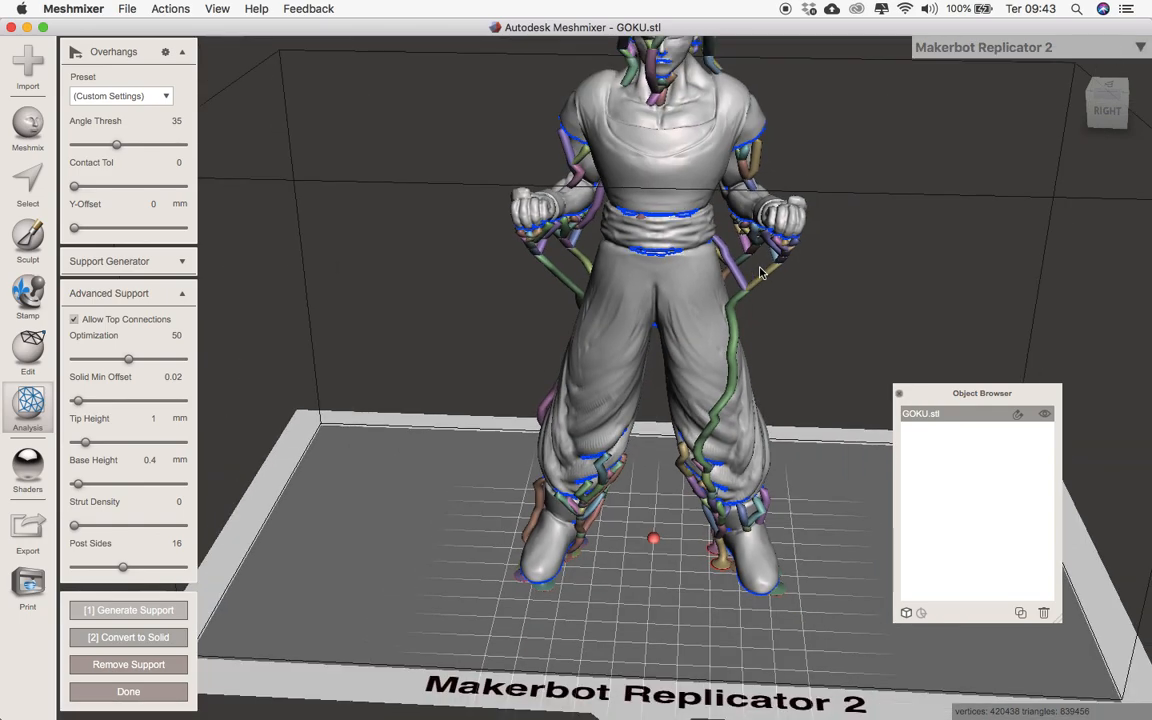
right_click_drag(616, 327, 820, 300)
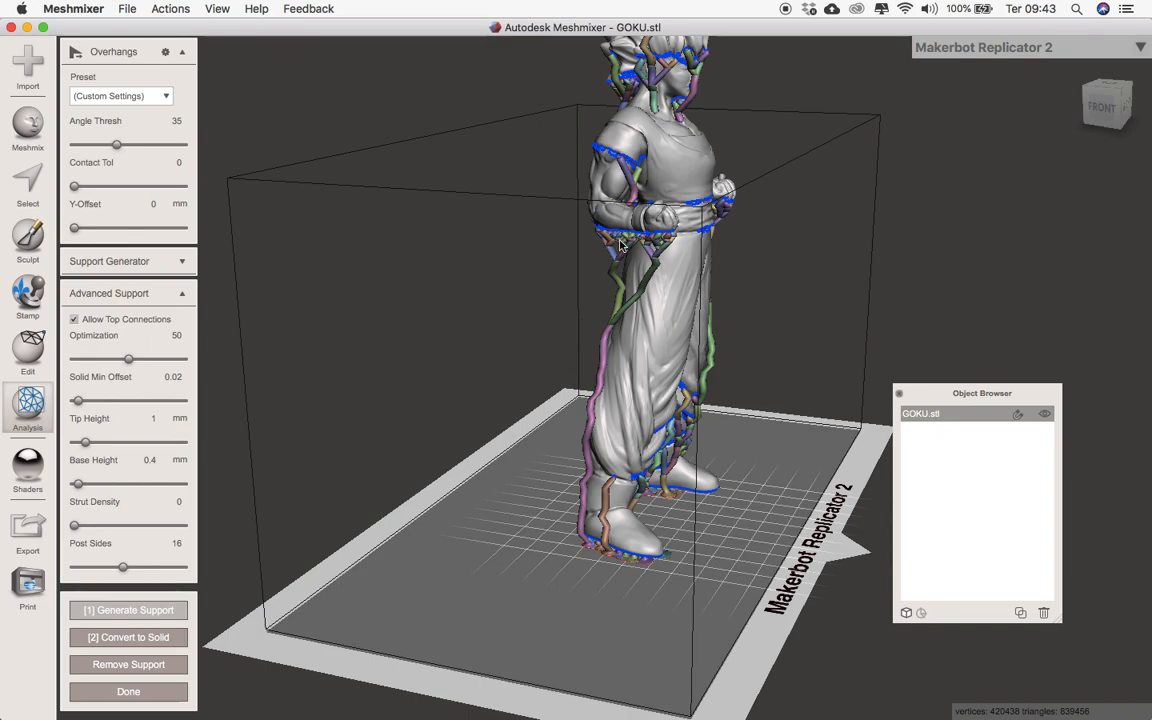
right_click_drag(728, 334, 558, 266)
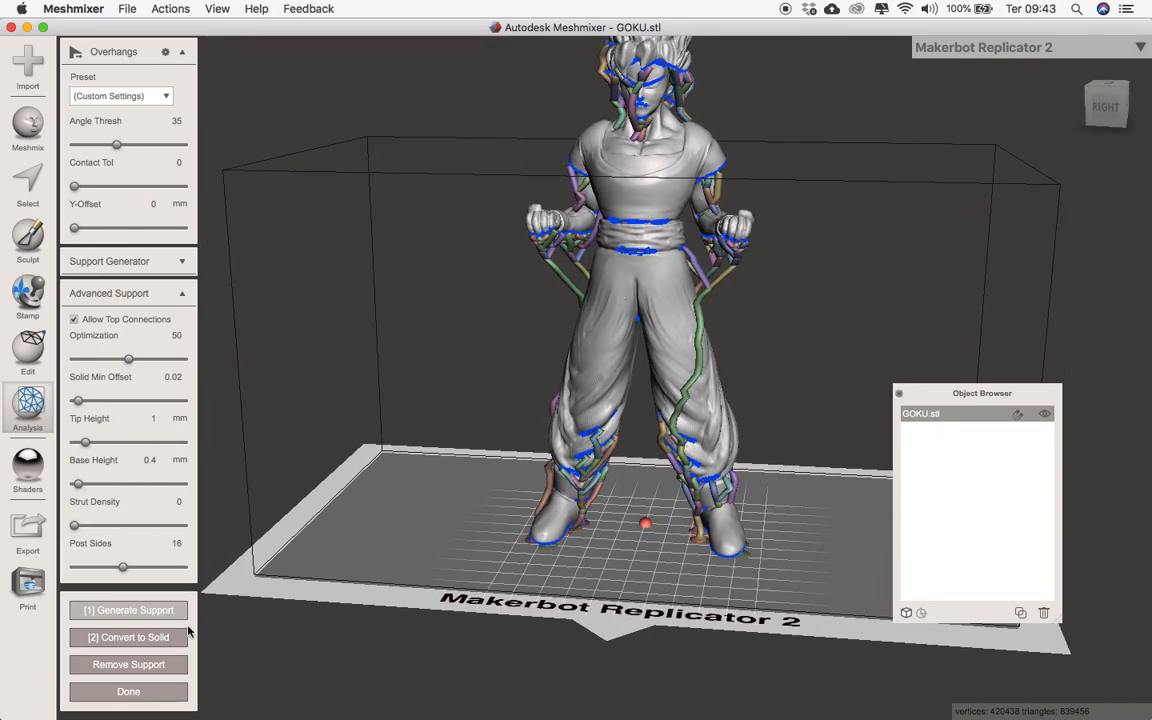
left_click(143, 609)
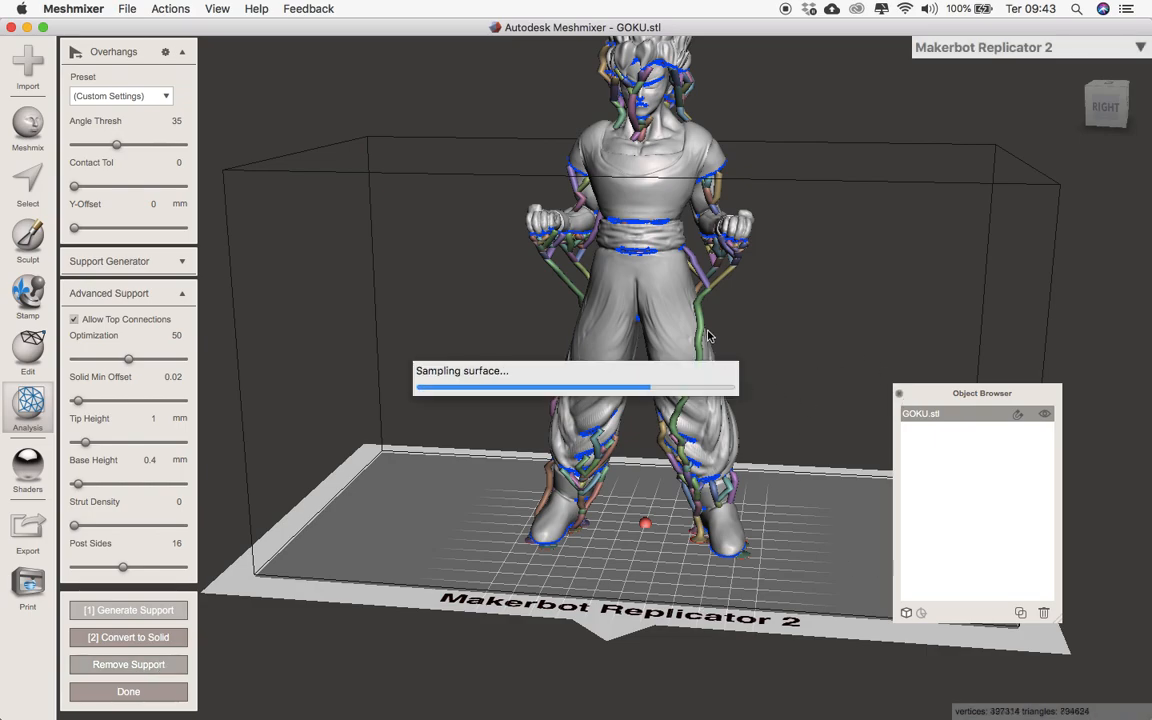
left_click(168, 688)
- Try a horizontal Plane Cut at Goku's waist with Slice (Keep Both) as cut type and Remeshed Fill
left_click(40, 366)
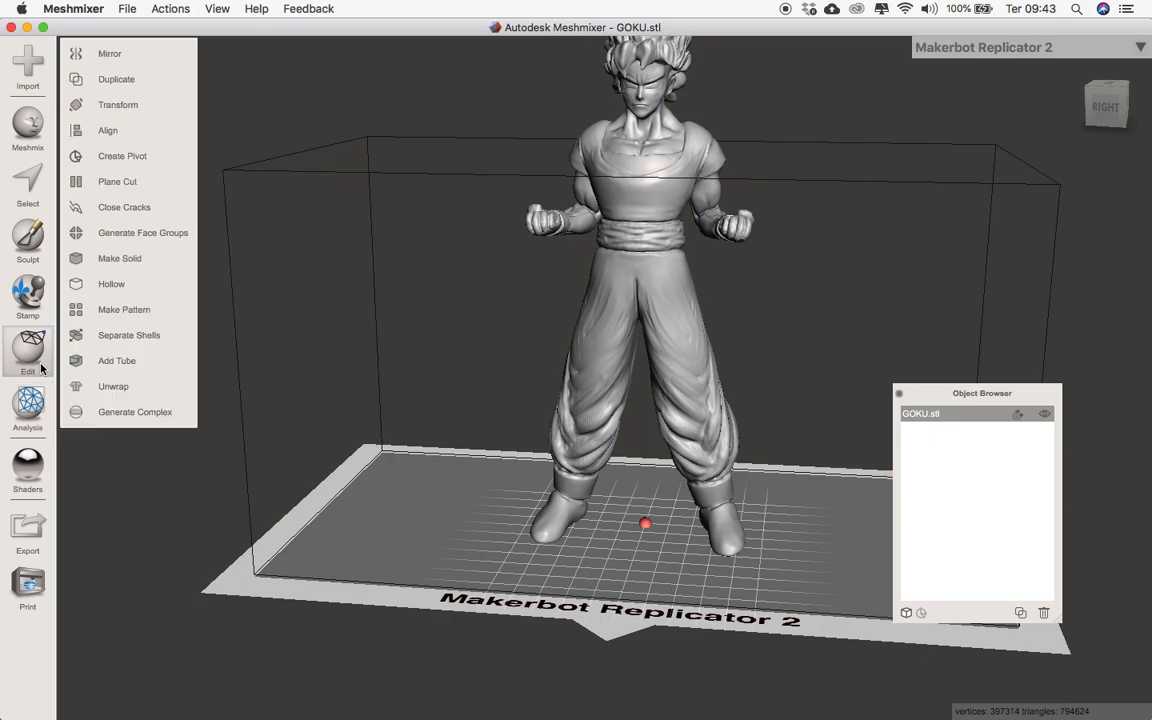
left_click(118, 182)
left_click_drag(648, 237, 645, 213)
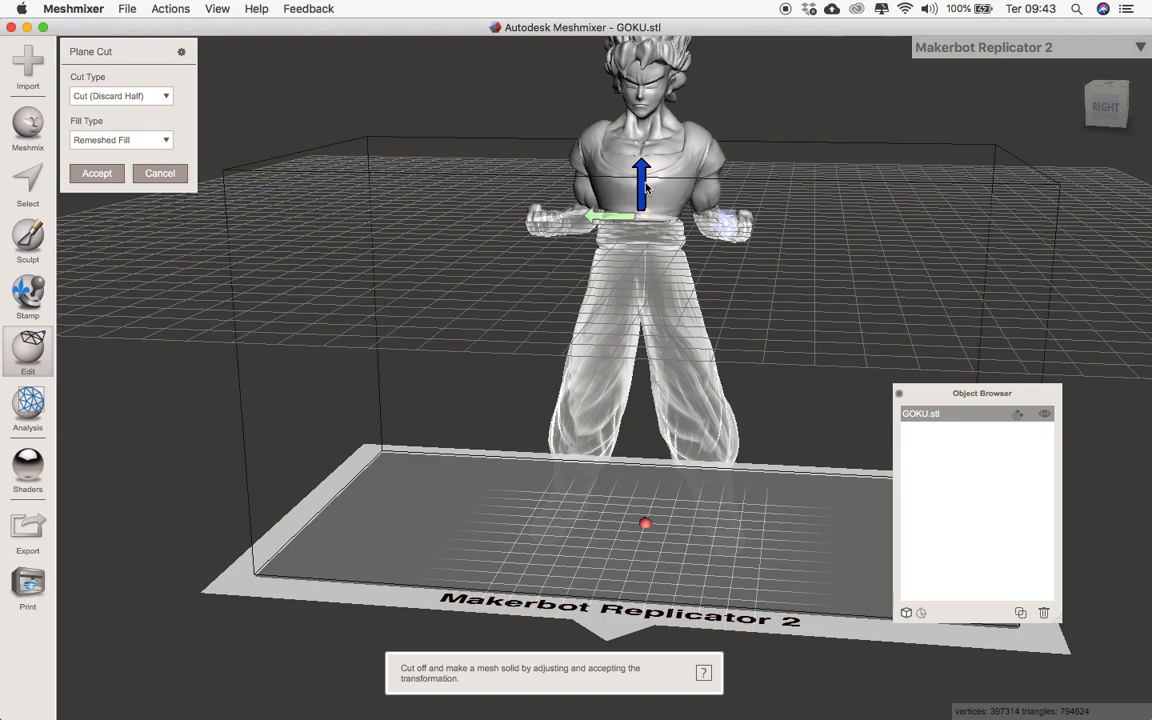
mouse_move(650, 198)
left_mouse_down()
mouse_move(636, 213)
mouse_move(635, 203)
left_mouse_up()
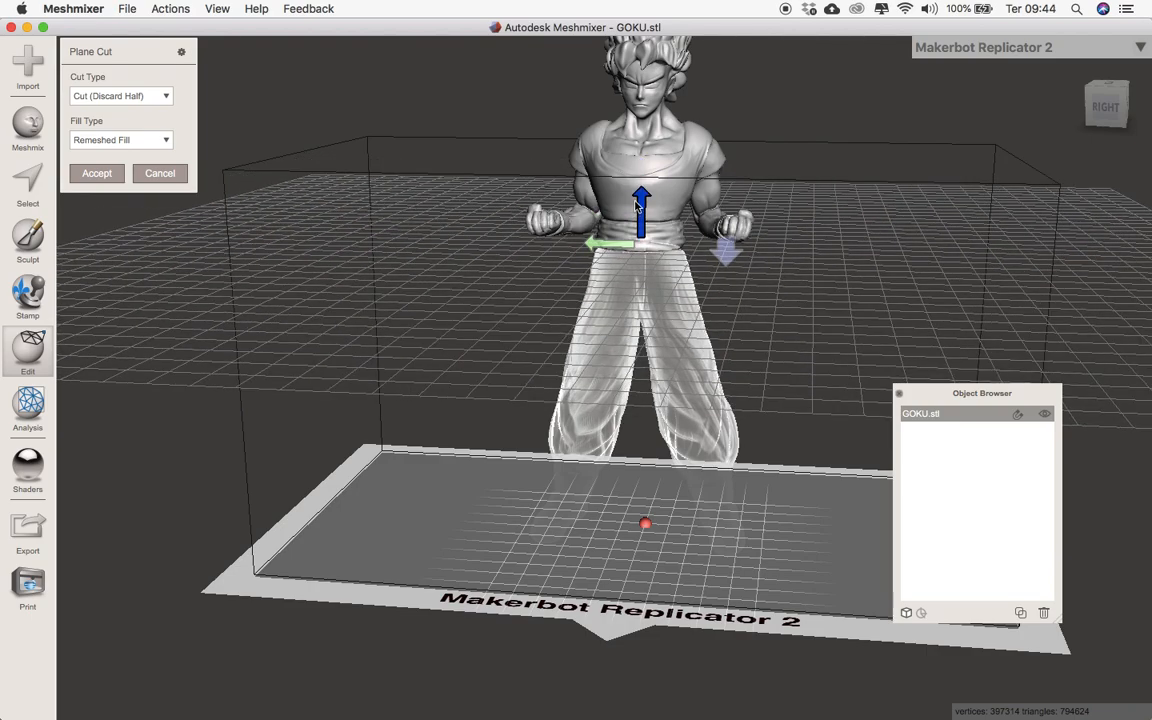
right_click_drag(442, 247, 240, 105)
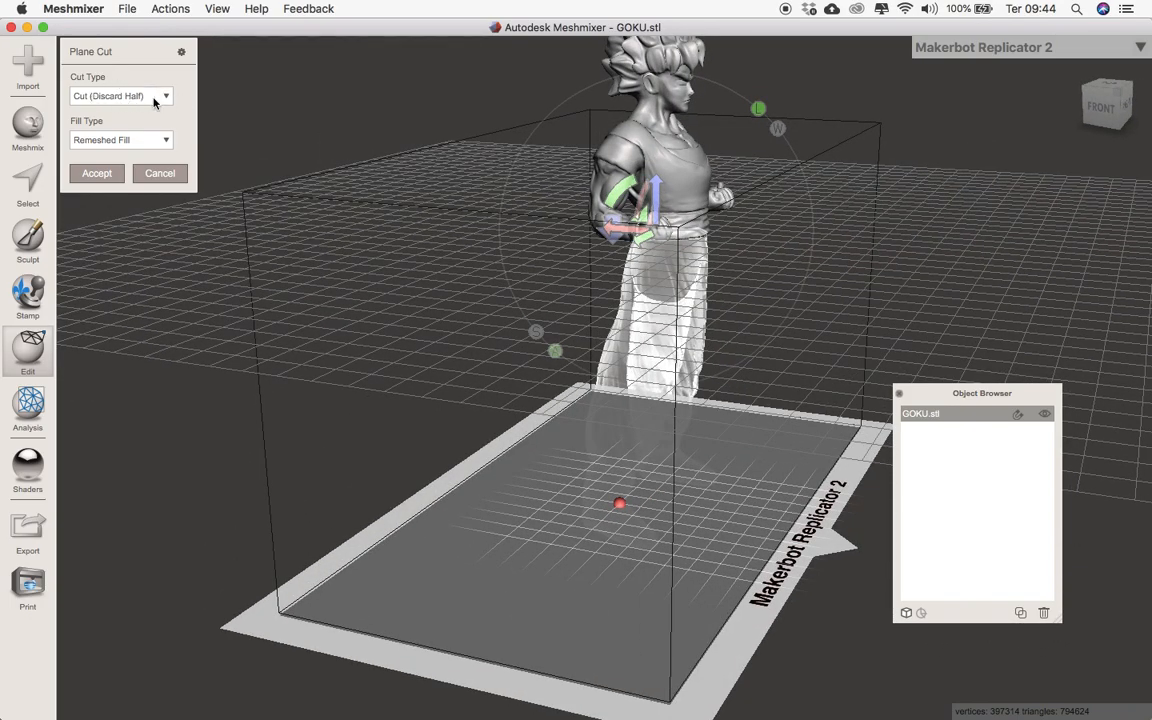
left_click(167, 97)
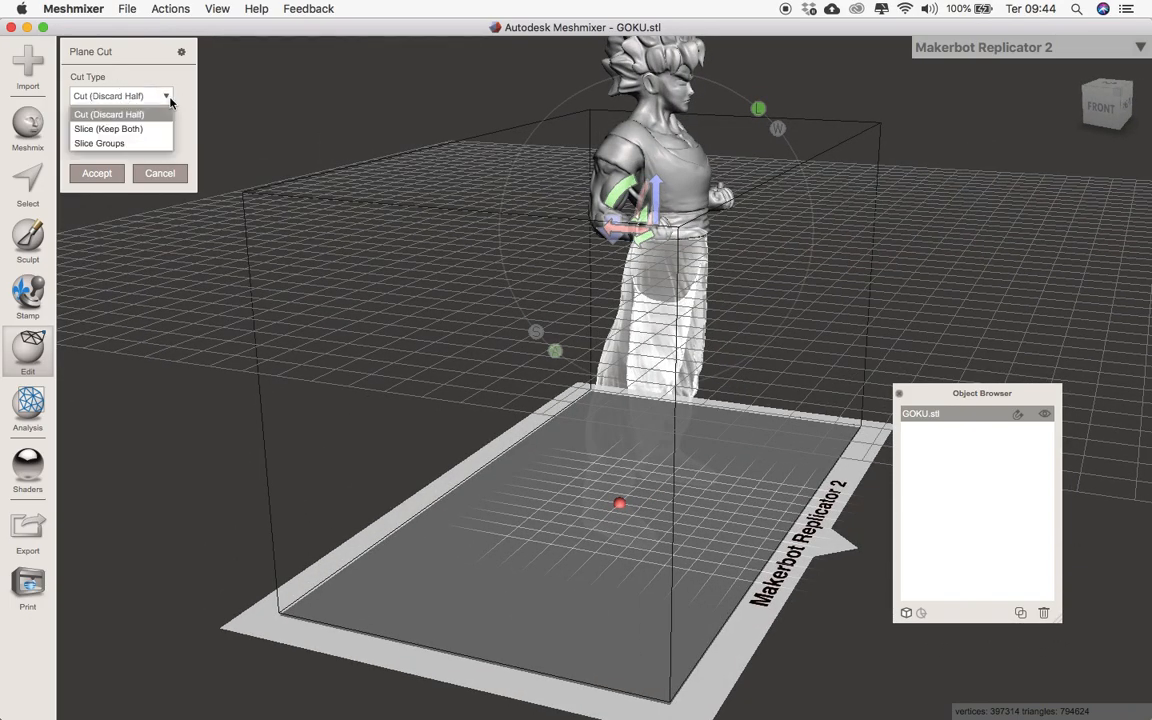
left_click(115, 129)
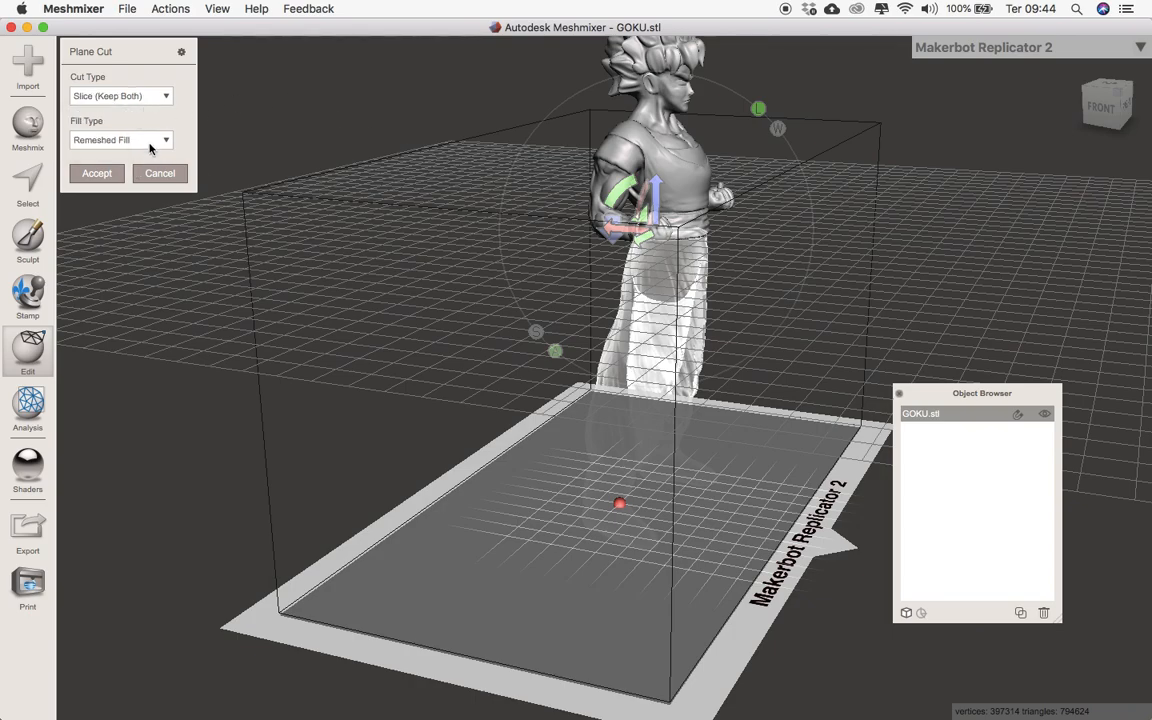
left_click(151, 146)
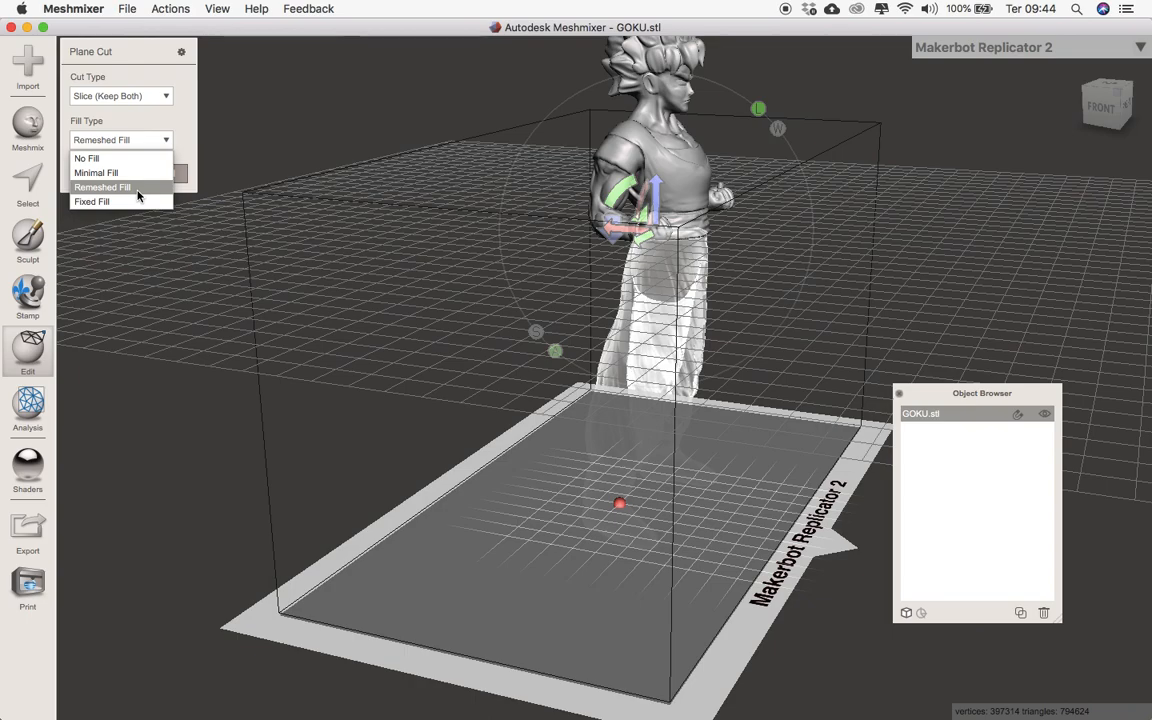
key("Escape")
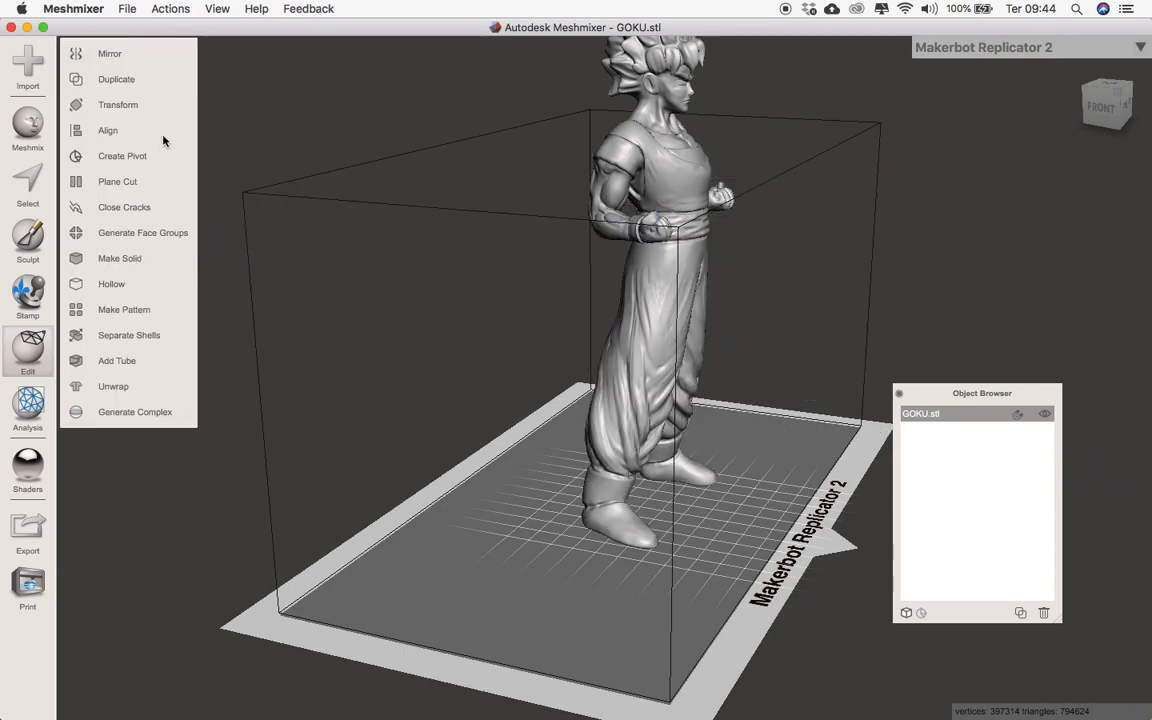
- Try redrawing the Plane Cut line diagonally across the thighs and across the chest, and cancel the cut
left_click(130, 182)
right_click_drag(797, 309, 628, 309)
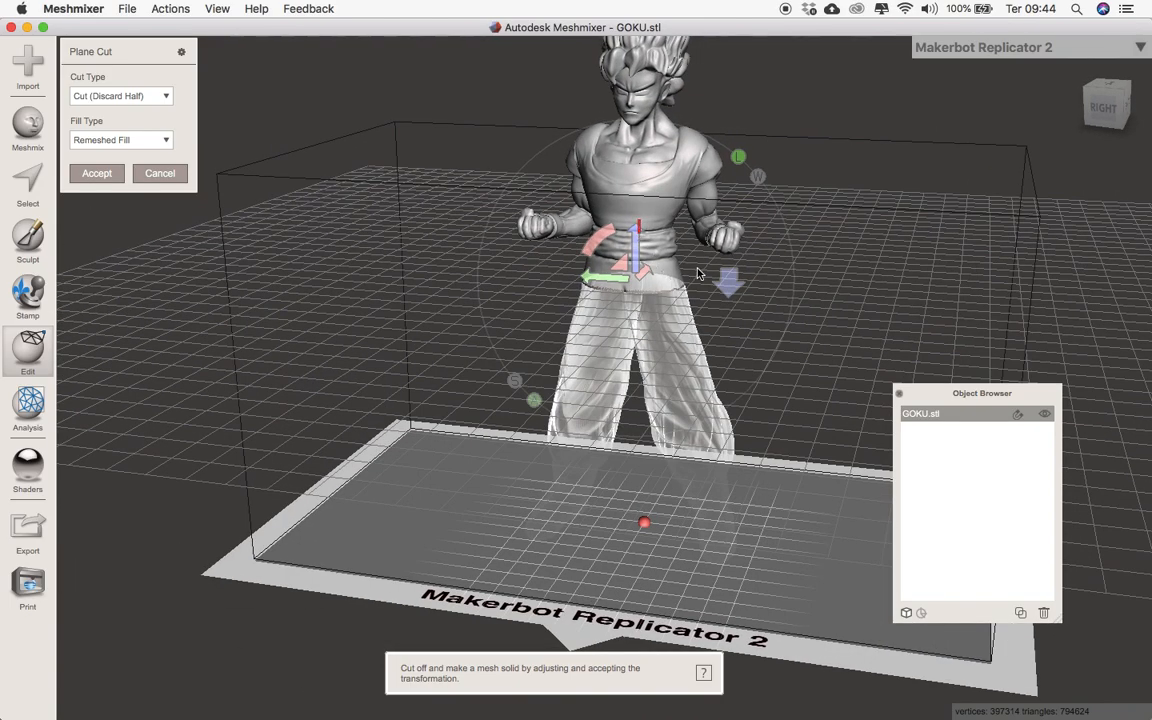
key("super+z")
key("super+z")
key("super+shift+z")
left_click_drag(450, 356, 869, 232)
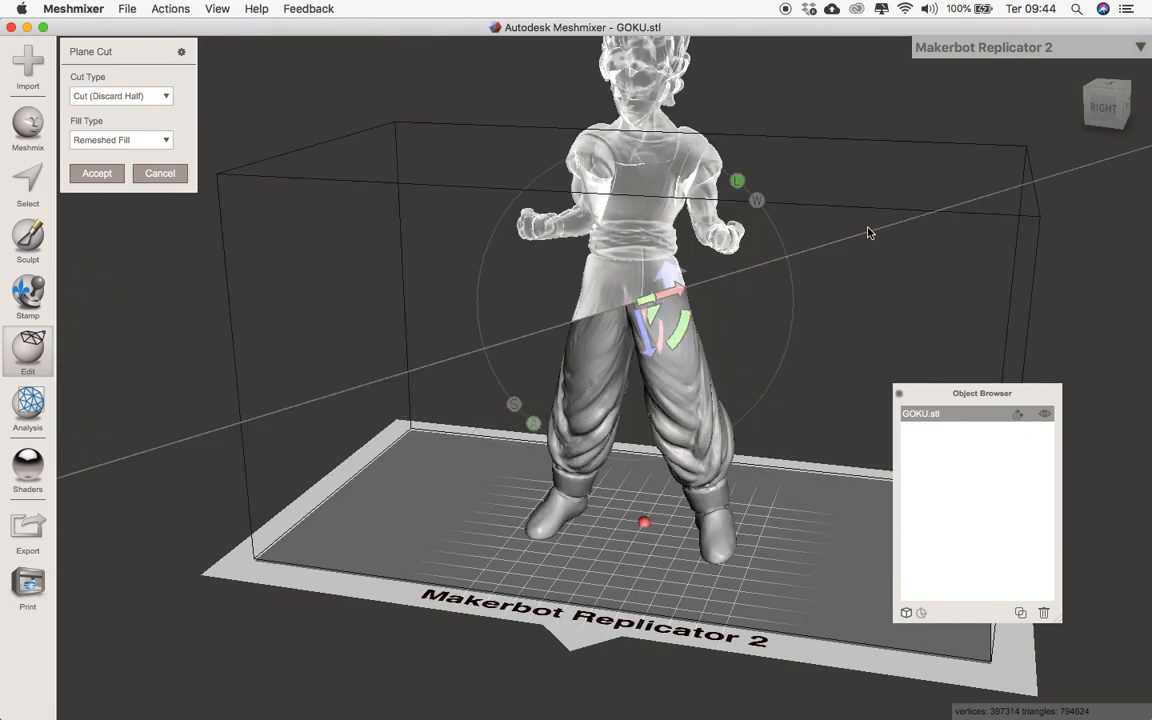
left_click_drag(394, 189, 990, 364)
left_click_drag(870, 216, 186, 176)
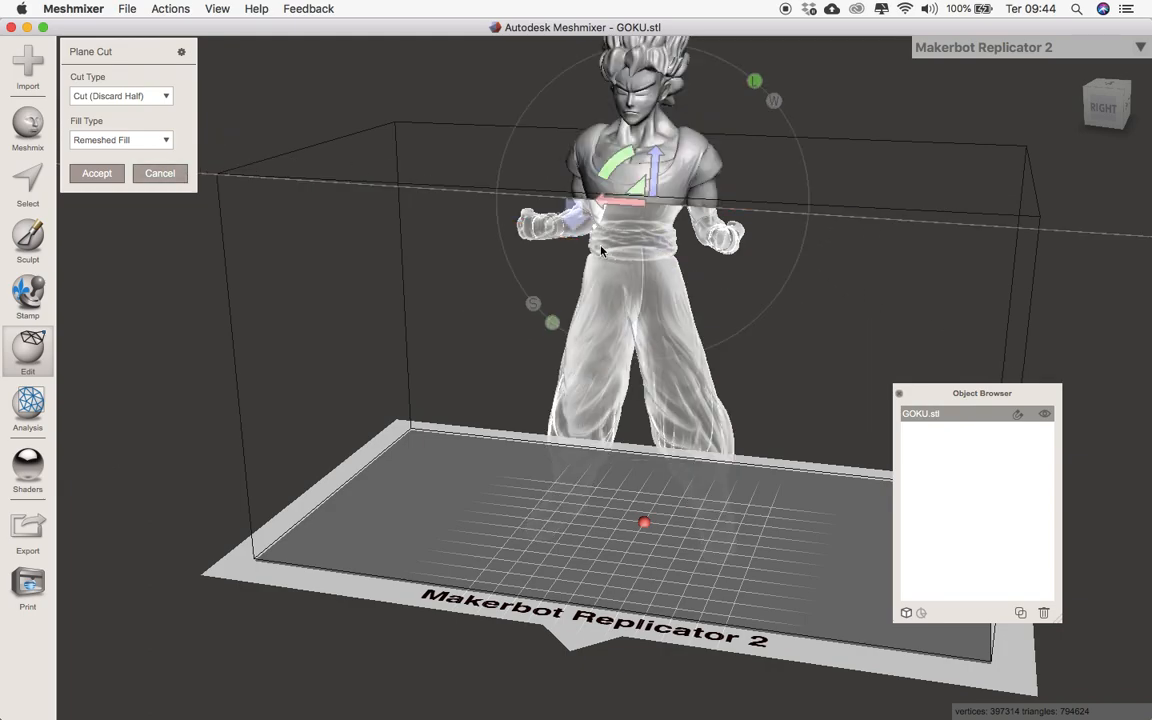
left_click_drag(455, 218, 849, 409)
key("ctrl+z")
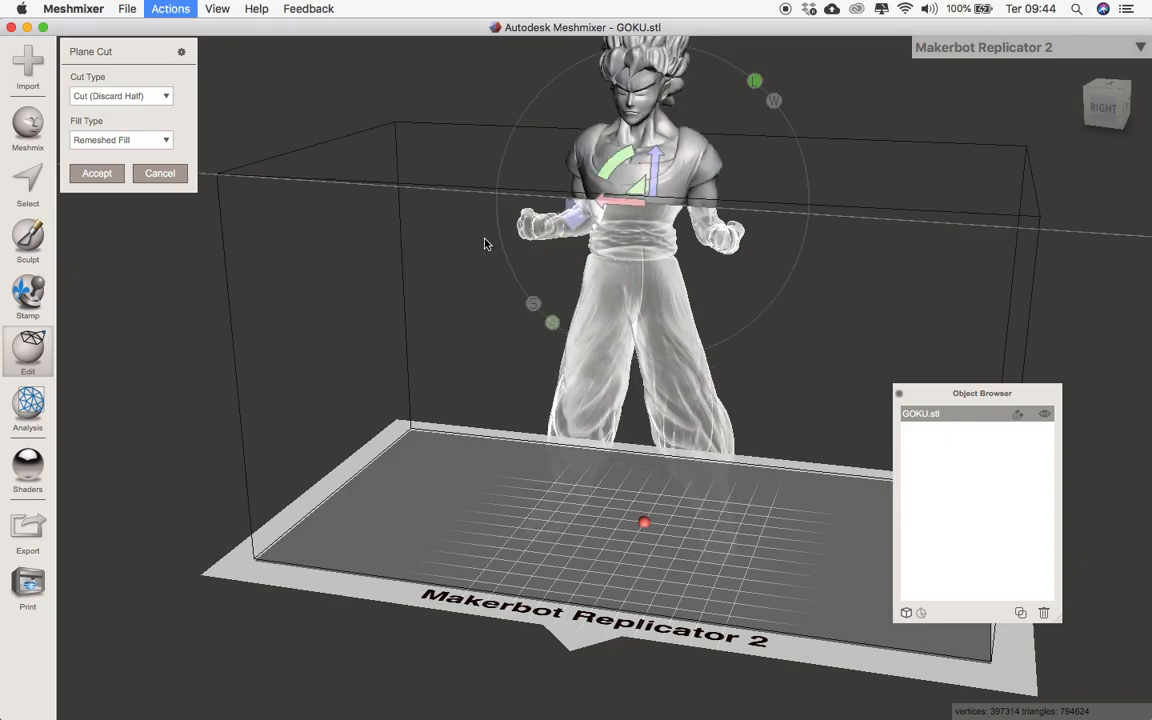
left_click(160, 173)
left_click(160, 165)
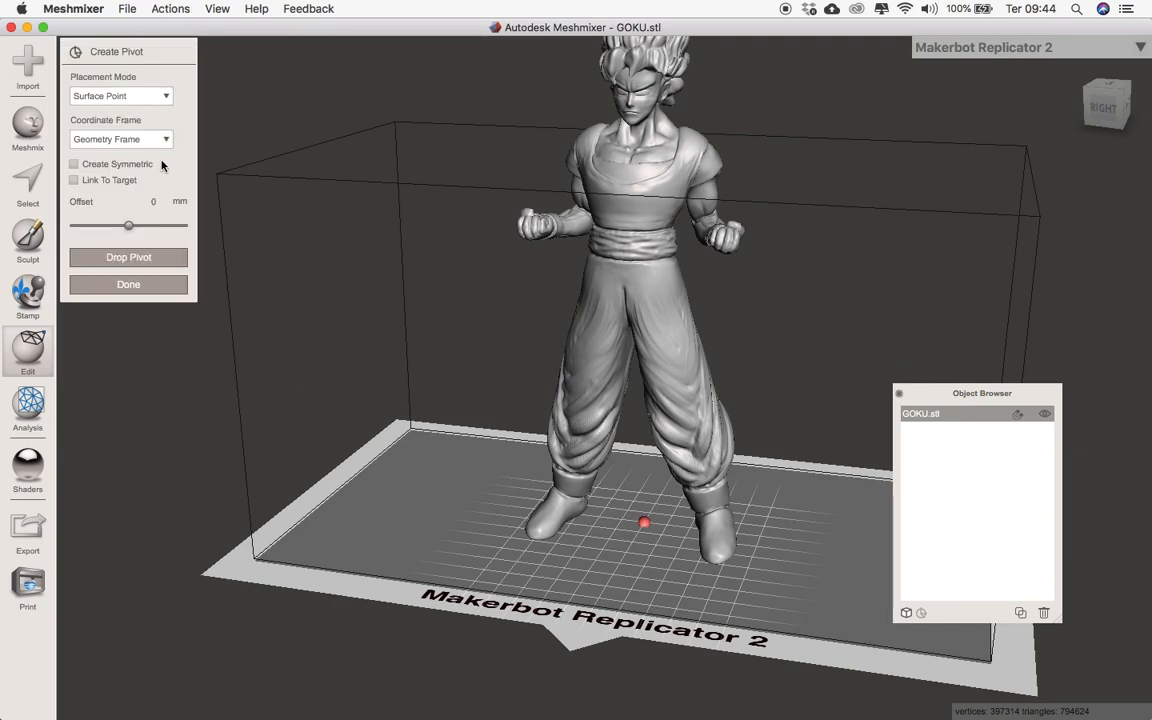
left_click(118, 283)
- Plane-cut Goku horizontally just below the belt, with Slice (Keep Both) as cut type and Remeshed Fill
left_click(139, 186)
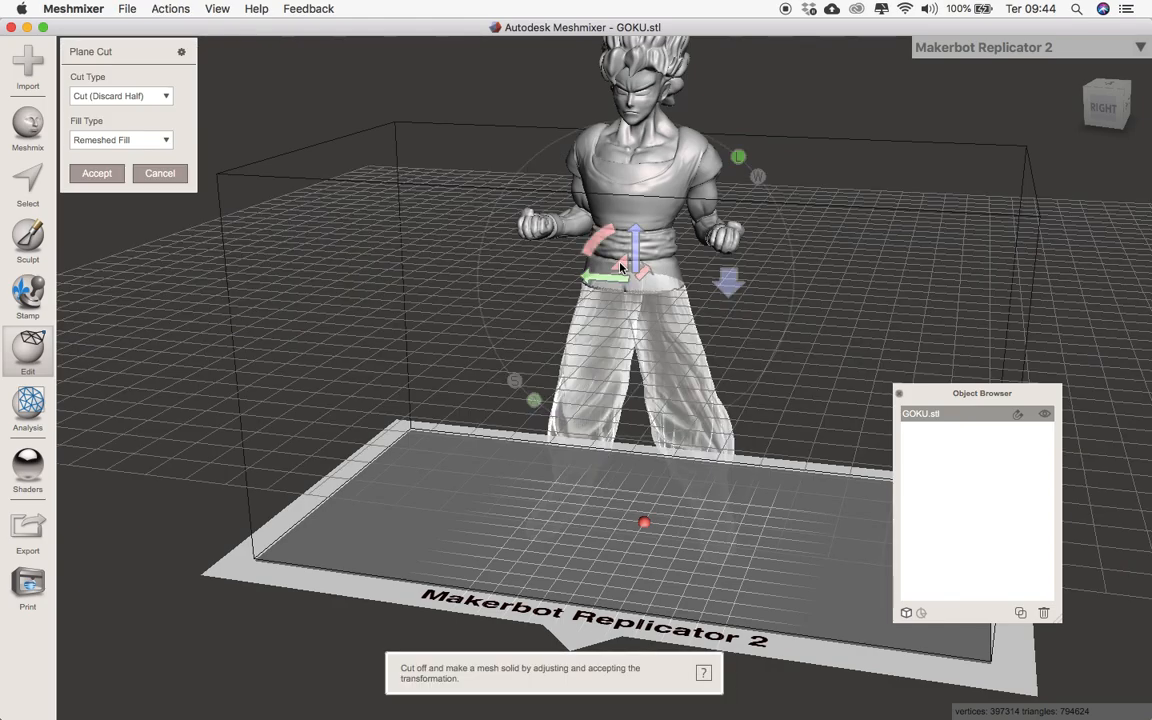
left_click_drag(634, 240, 640, 207)
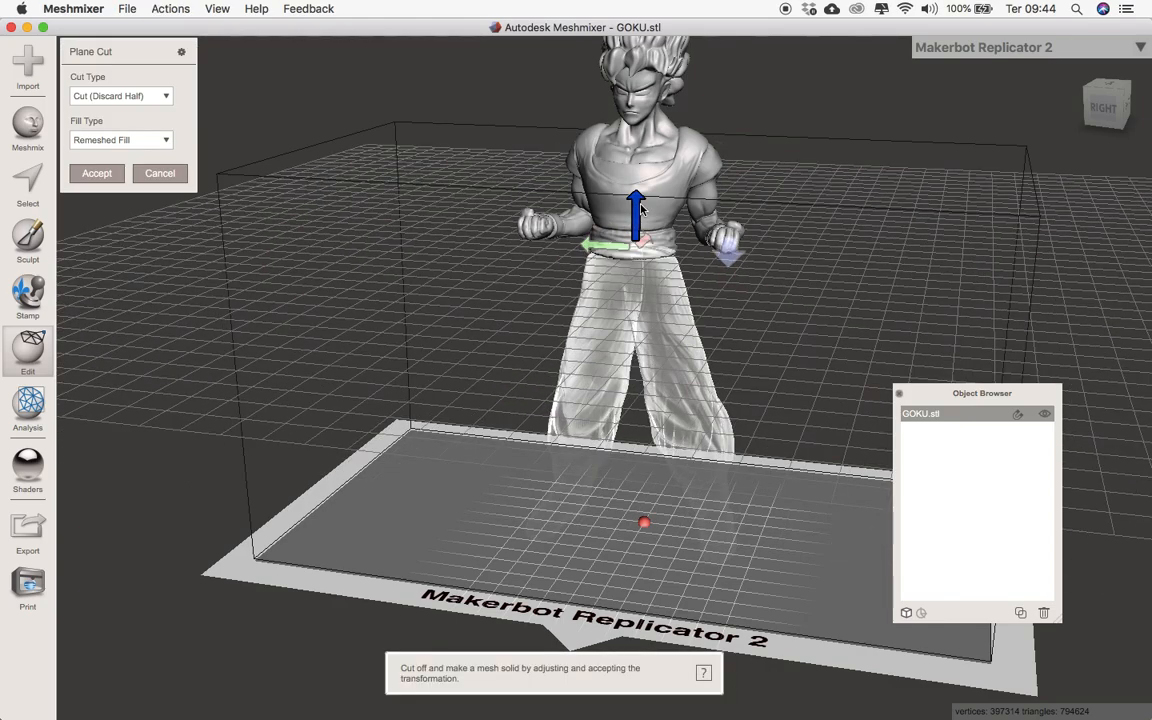
right_click_drag(560, 300, 628, 272)
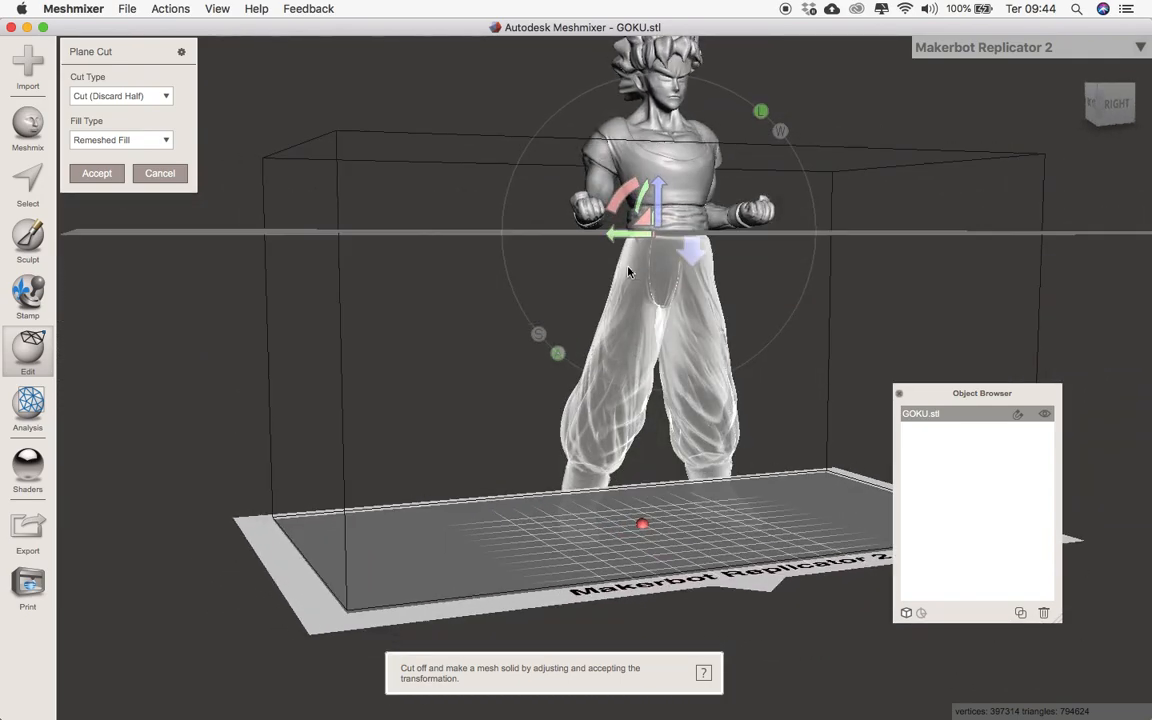
right_click_drag(706, 275, 690, 284)
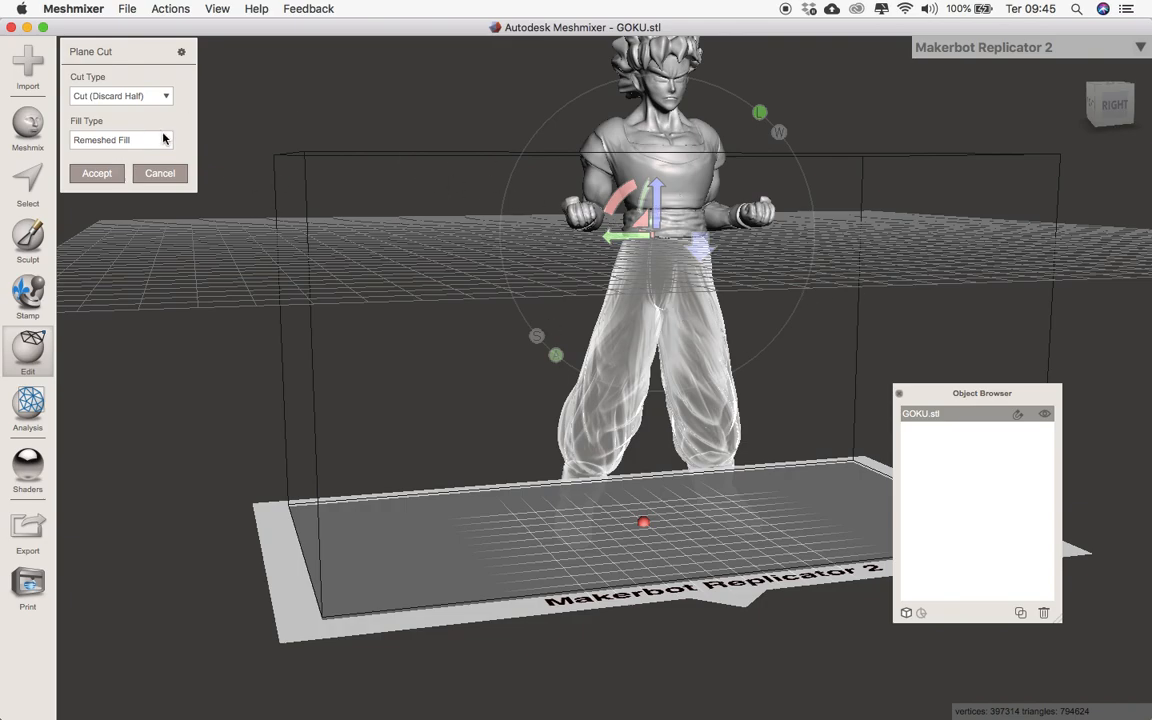
left_click(136, 98)
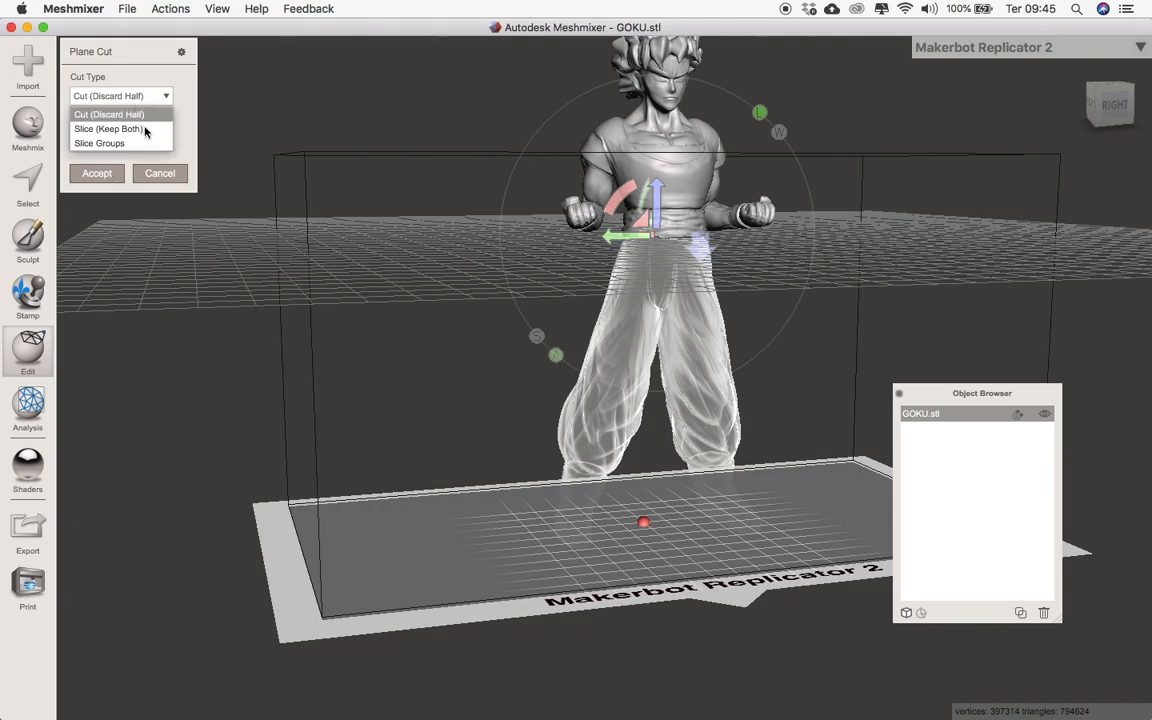
left_click(145, 129)
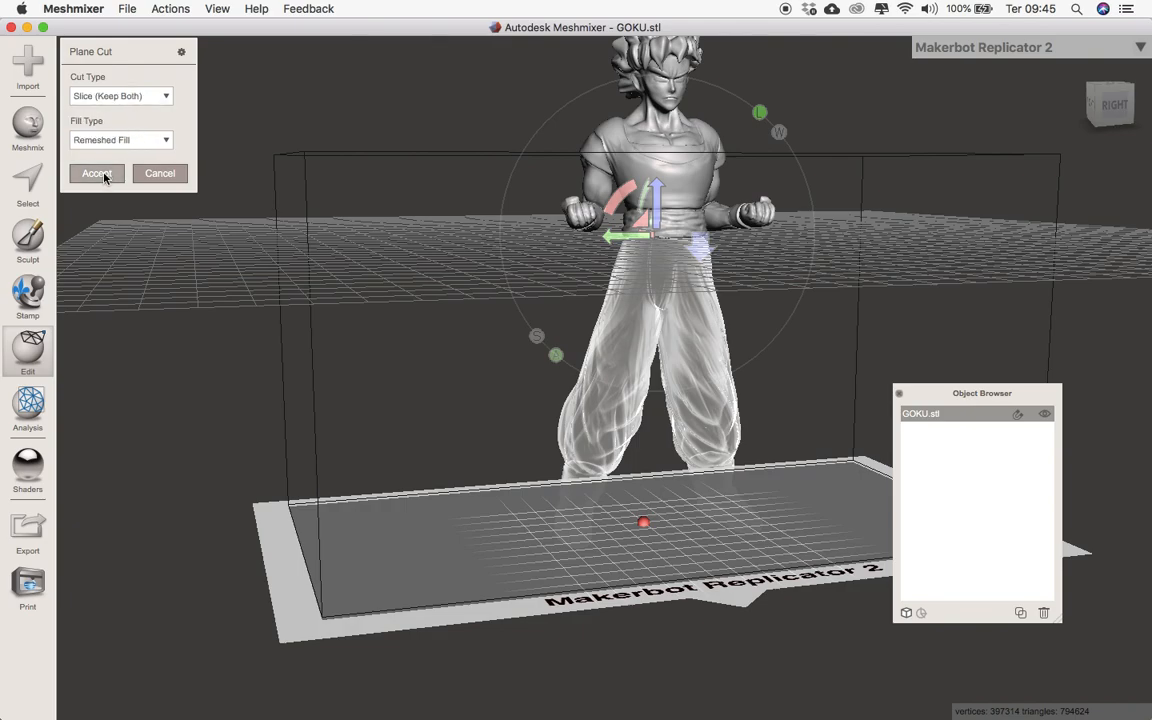
left_click(98, 174)
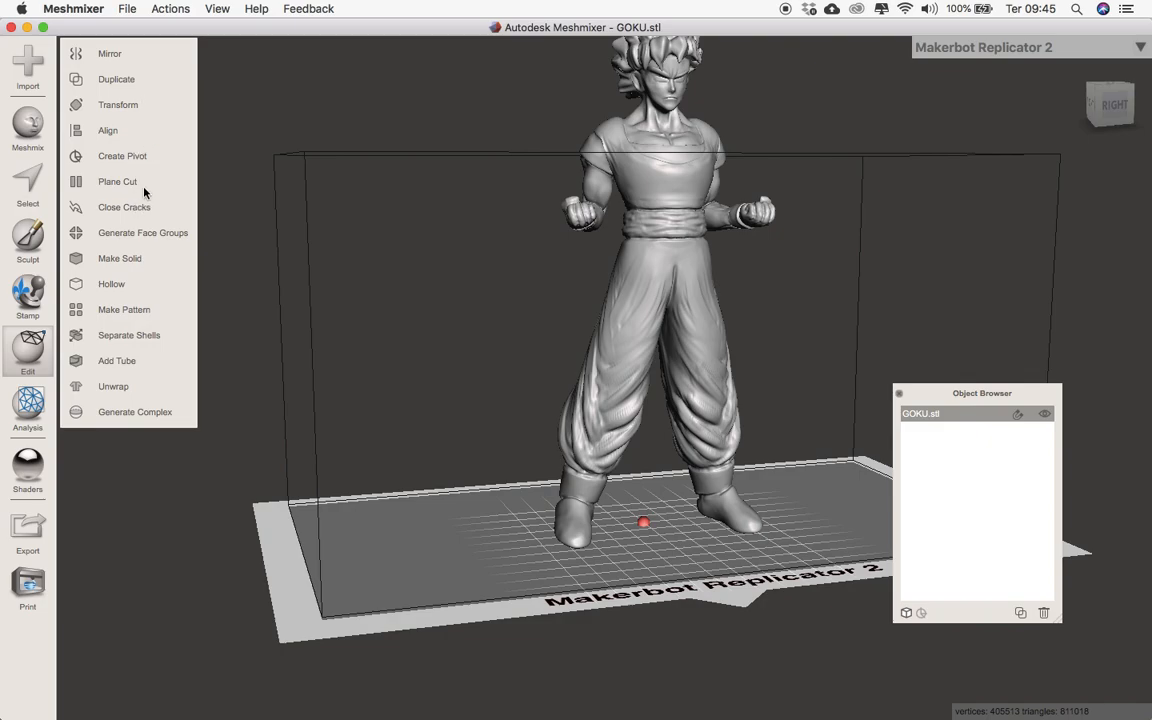
- Separate the sliced figure into individual shells and check the split by selecting the legs and torso in turn
left_click(125, 341)
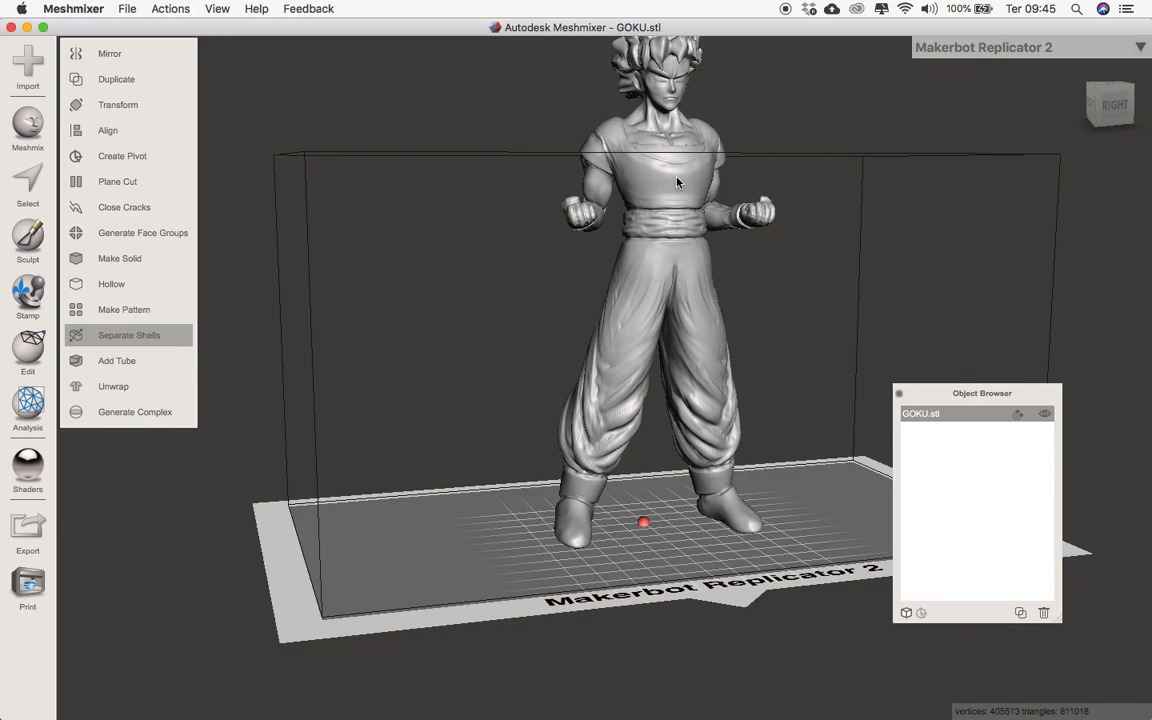
left_click(950, 413)
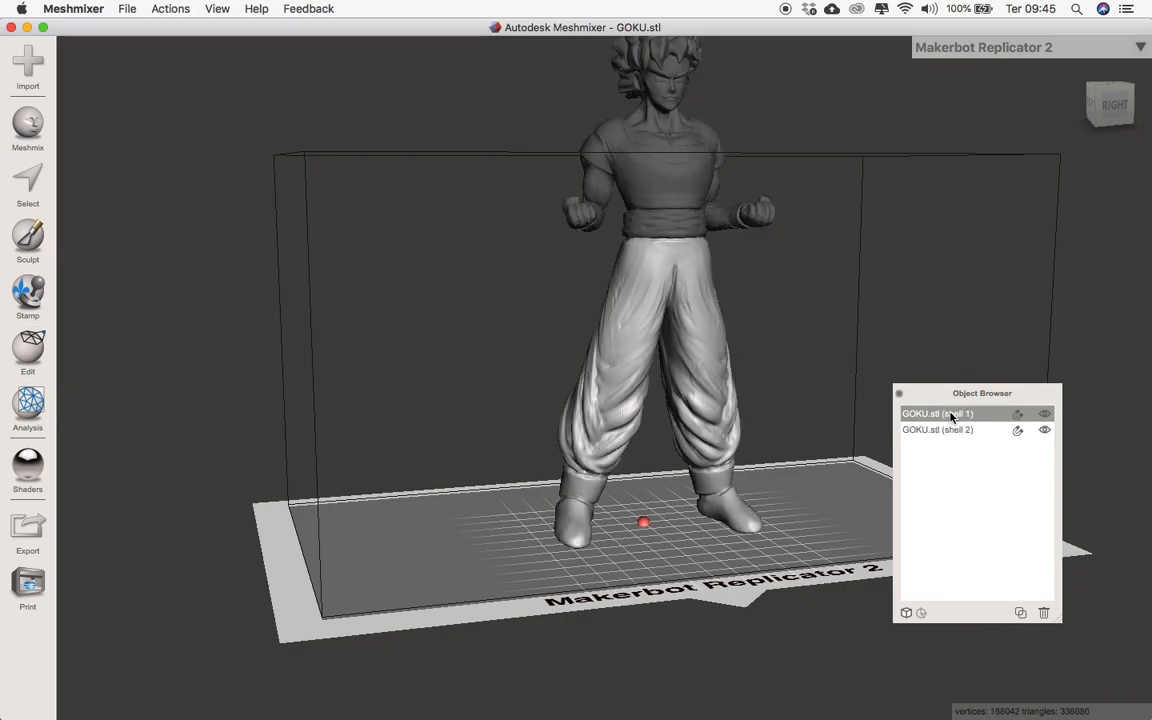
left_click(968, 432)
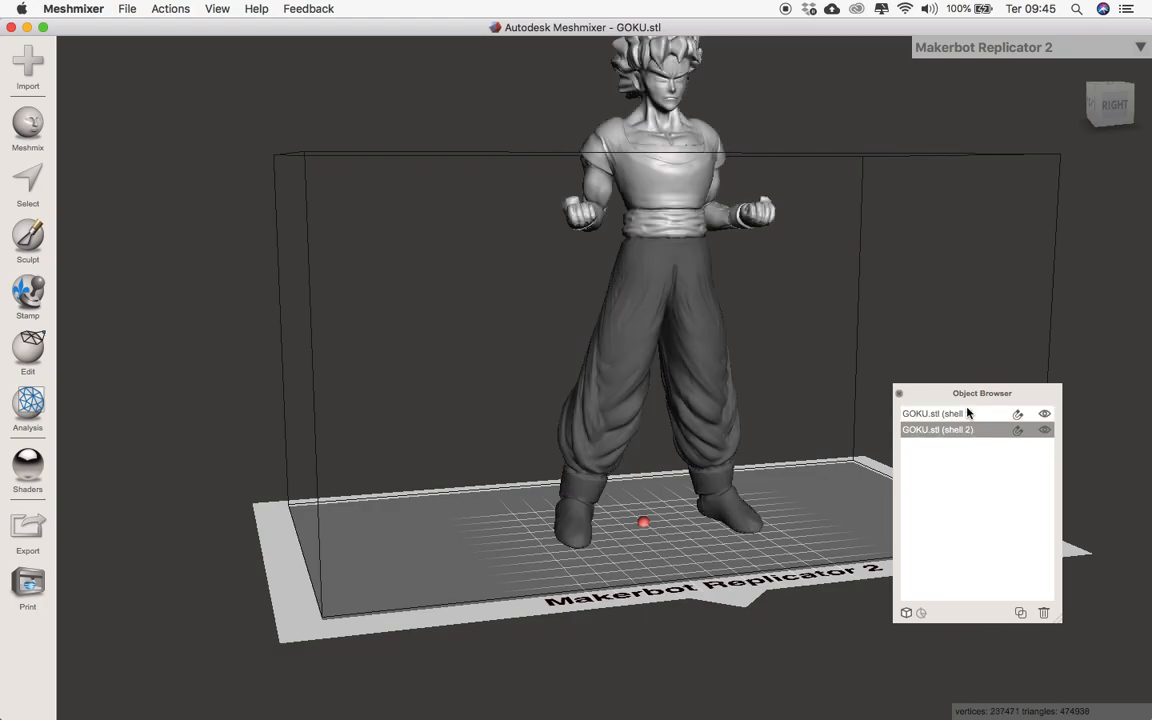
left_click(672, 283)
left_click(670, 197)
left_click(666, 265)
left_click(663, 200)
- Transform the torso shell onto the bed beside the legs, translating it about -96.87 mm in X and -124.2 mm in Y
left_click(28, 345)
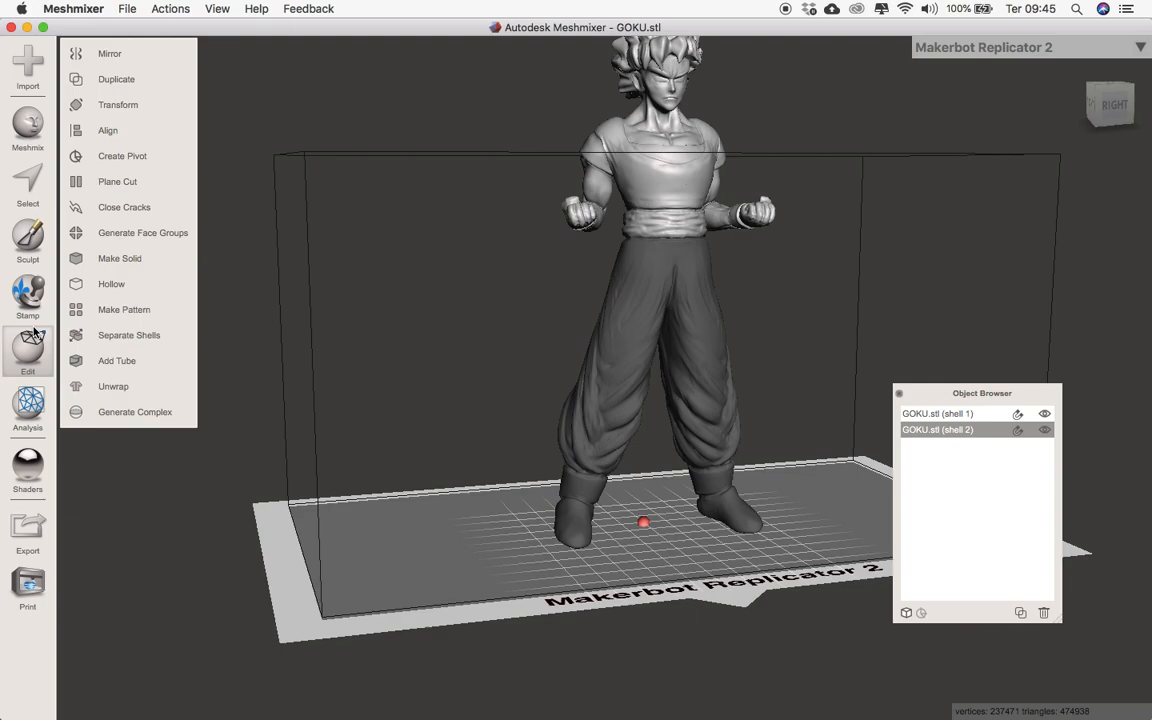
left_click(118, 105)
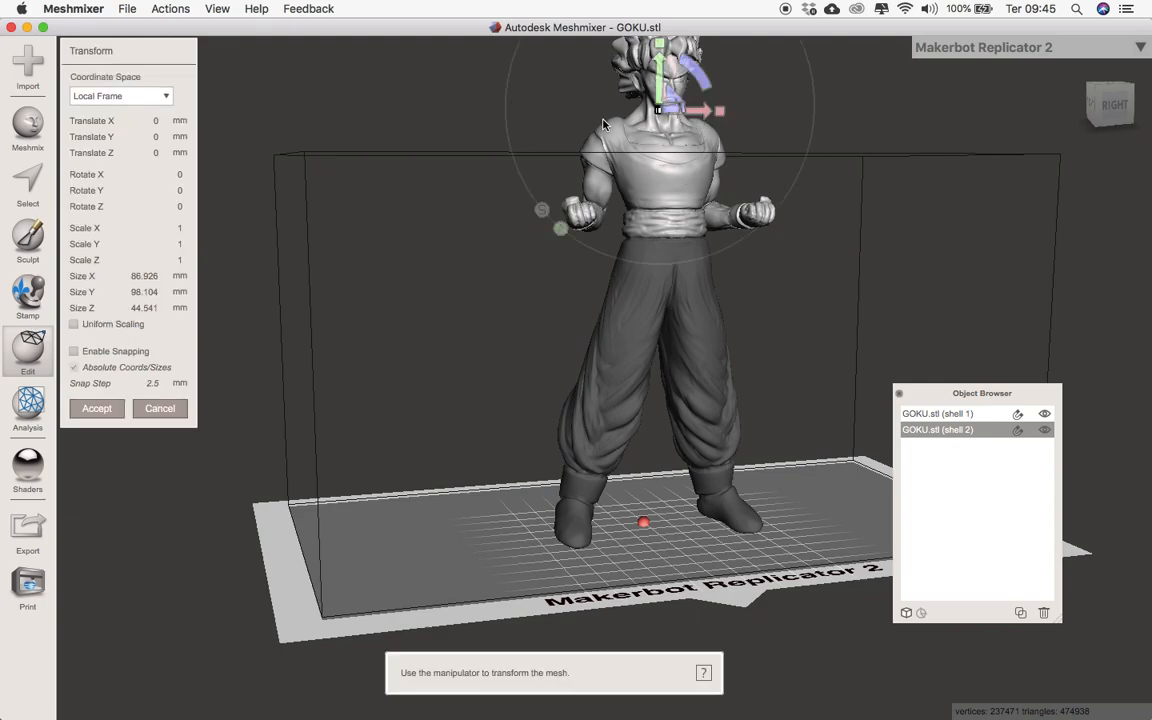
left_click_drag(686, 110, 444, 107)
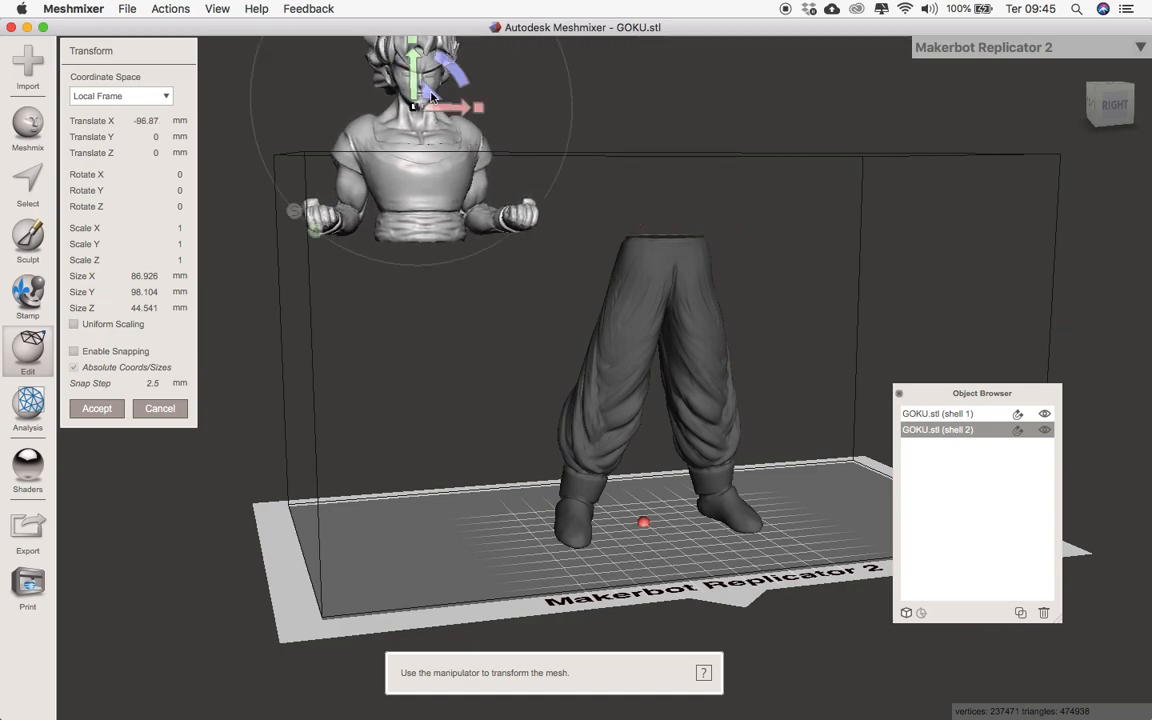
left_click_drag(418, 65, 433, 414)
left_click_drag(432, 391, 432, 393)
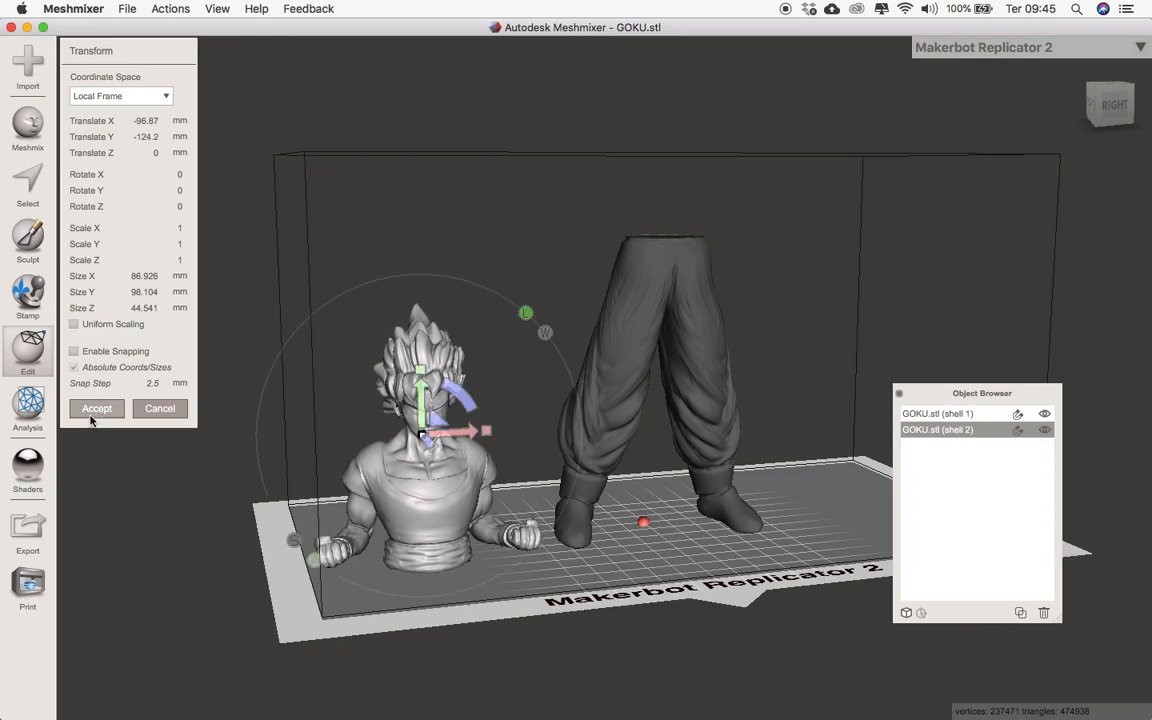
key("Return")
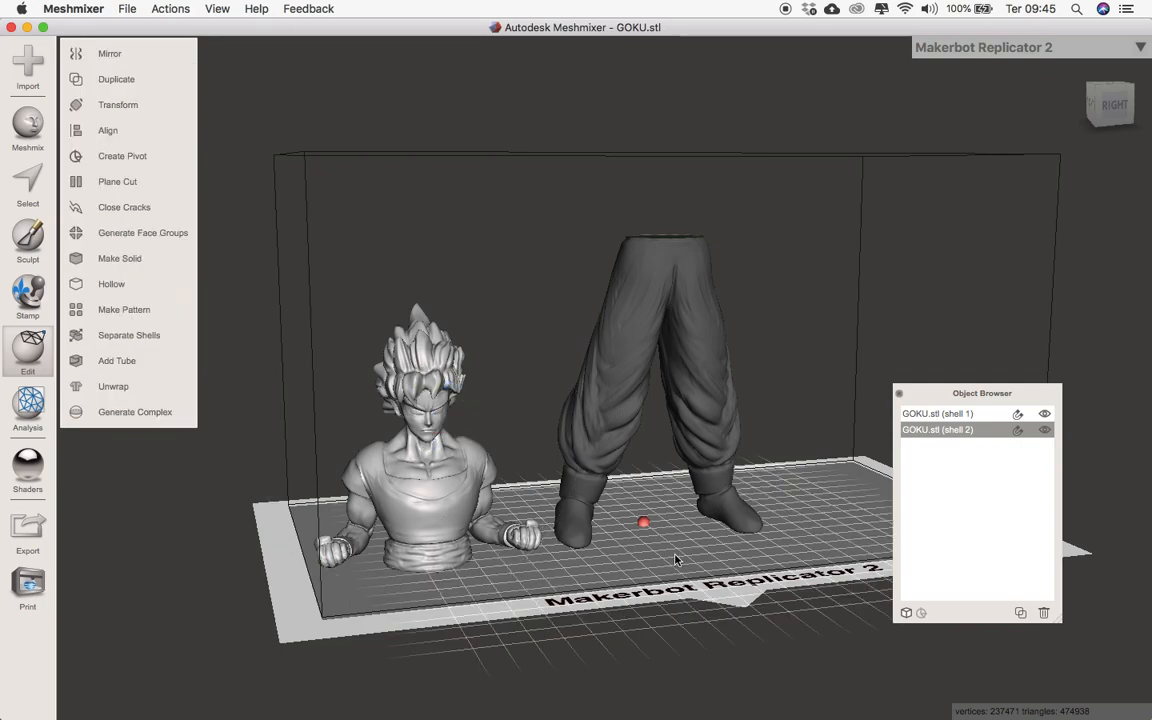
- Try scaling the torso and legs together to 0.5 along Z only, without Uniform Scaling
left_click(596, 386, "shift")
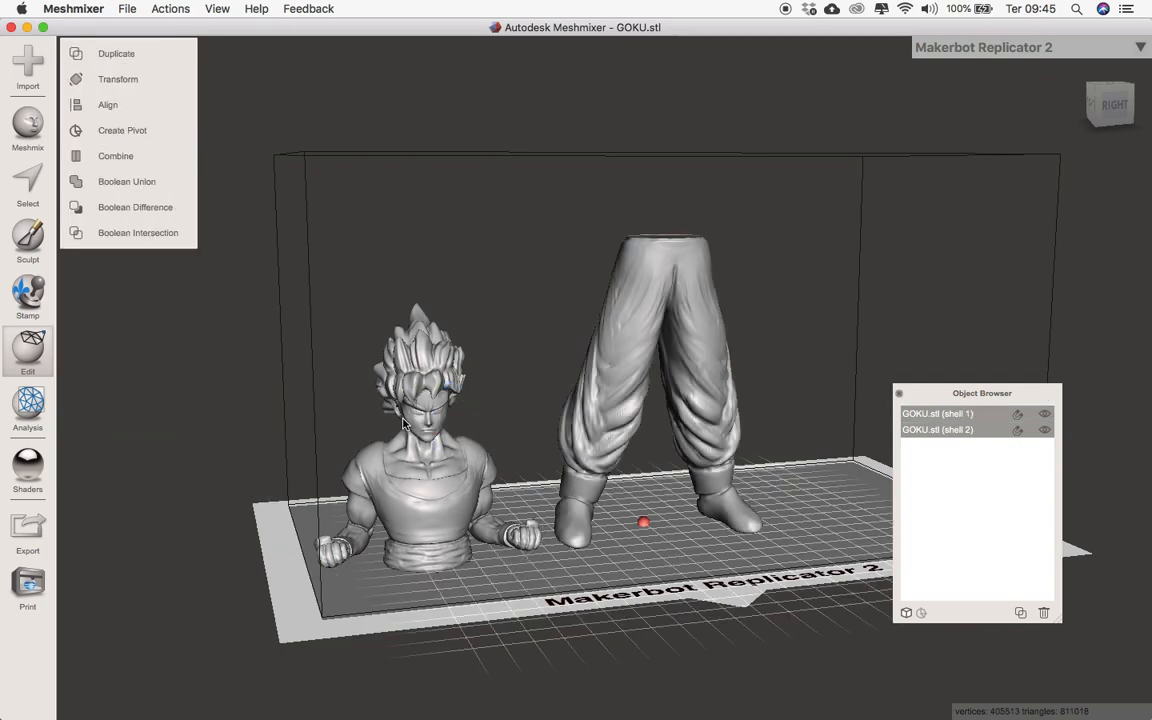
left_click(724, 493)
left_click(462, 470)
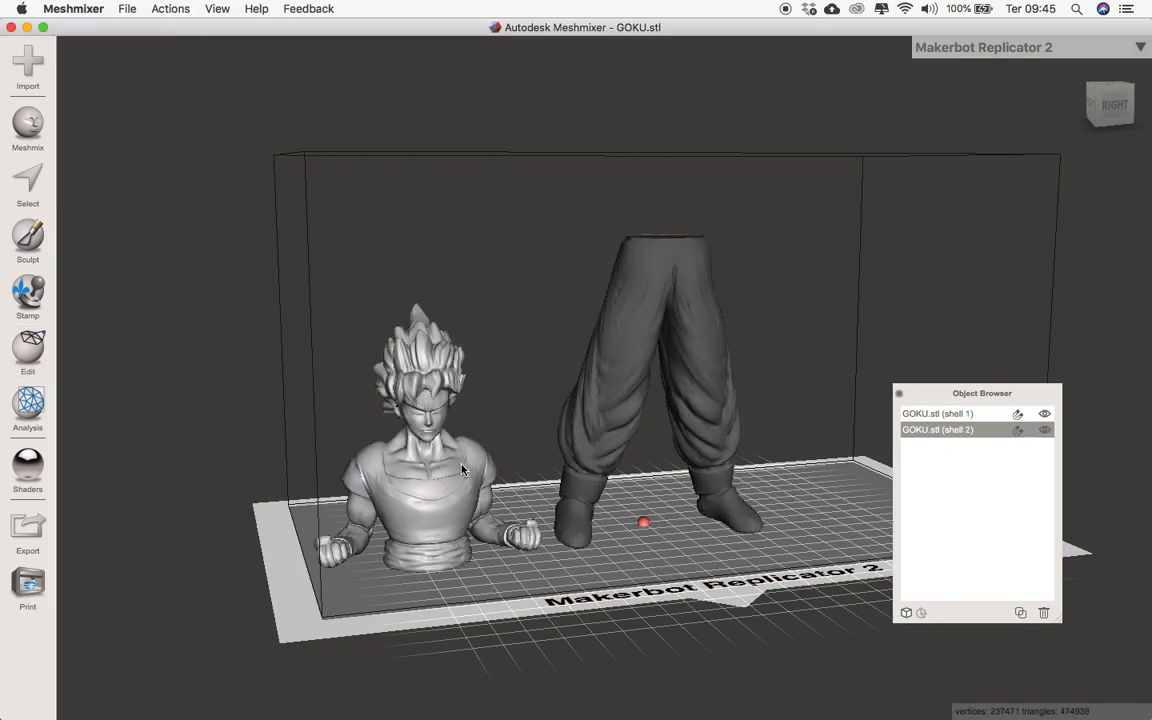
left_click(624, 353, "shift")
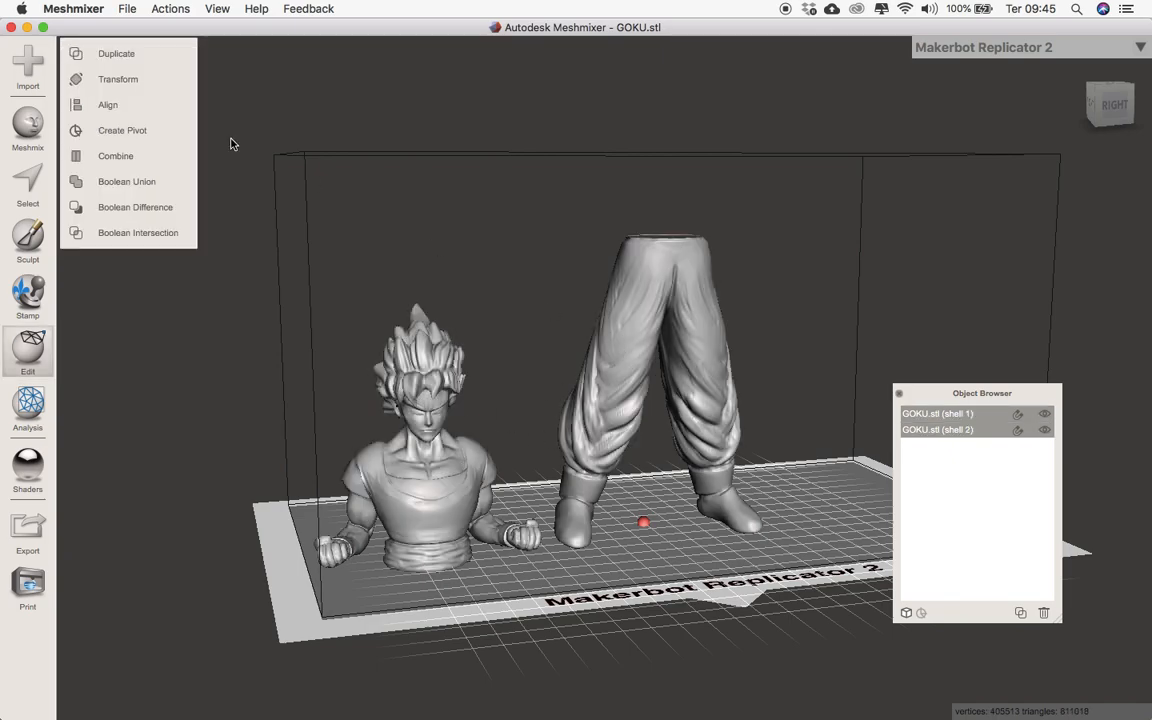
left_click(114, 88)
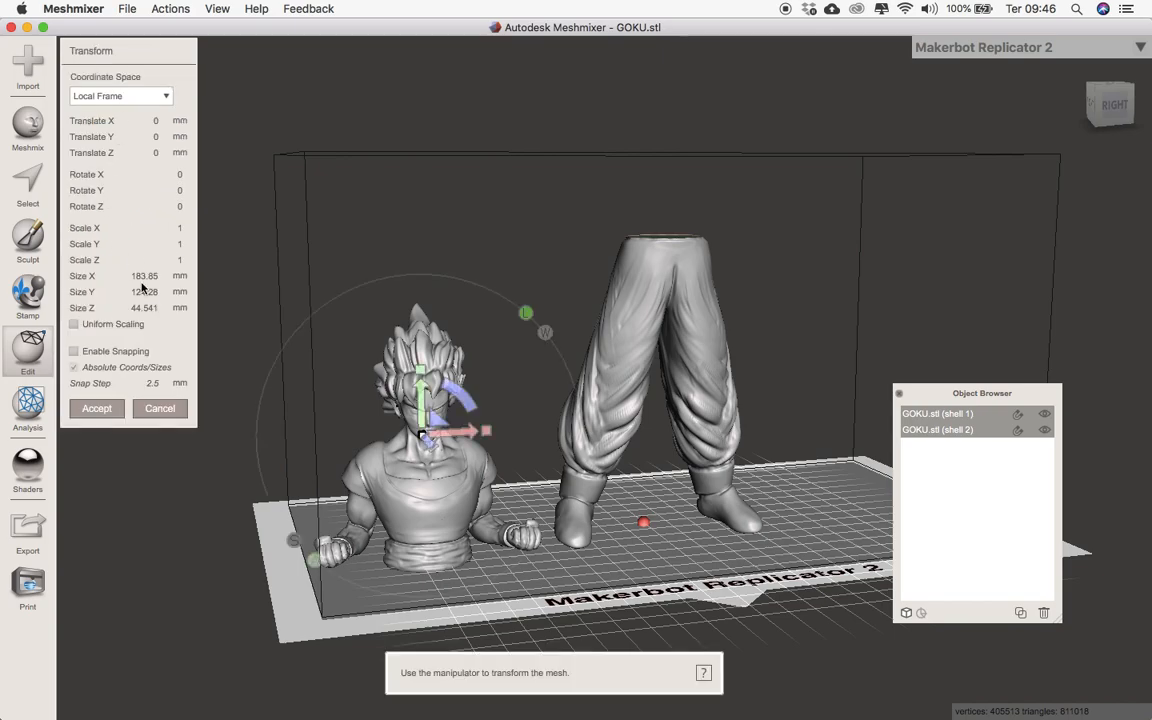
left_click(181, 260)
key("Return")
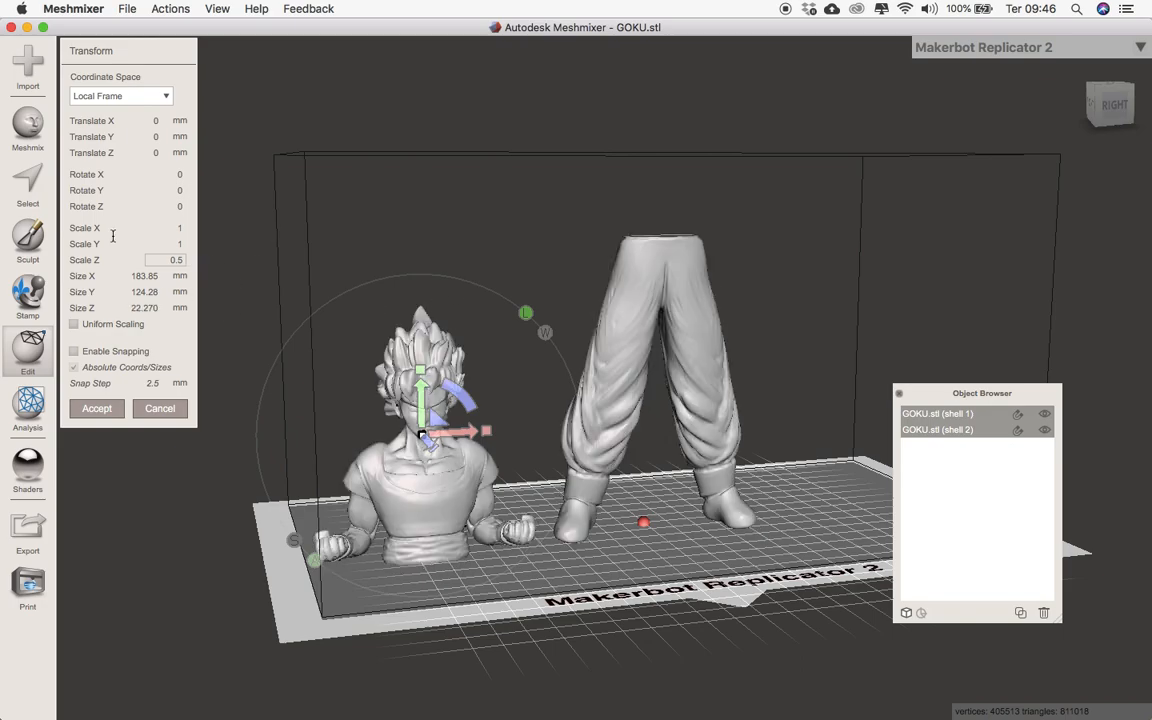
key("Return")
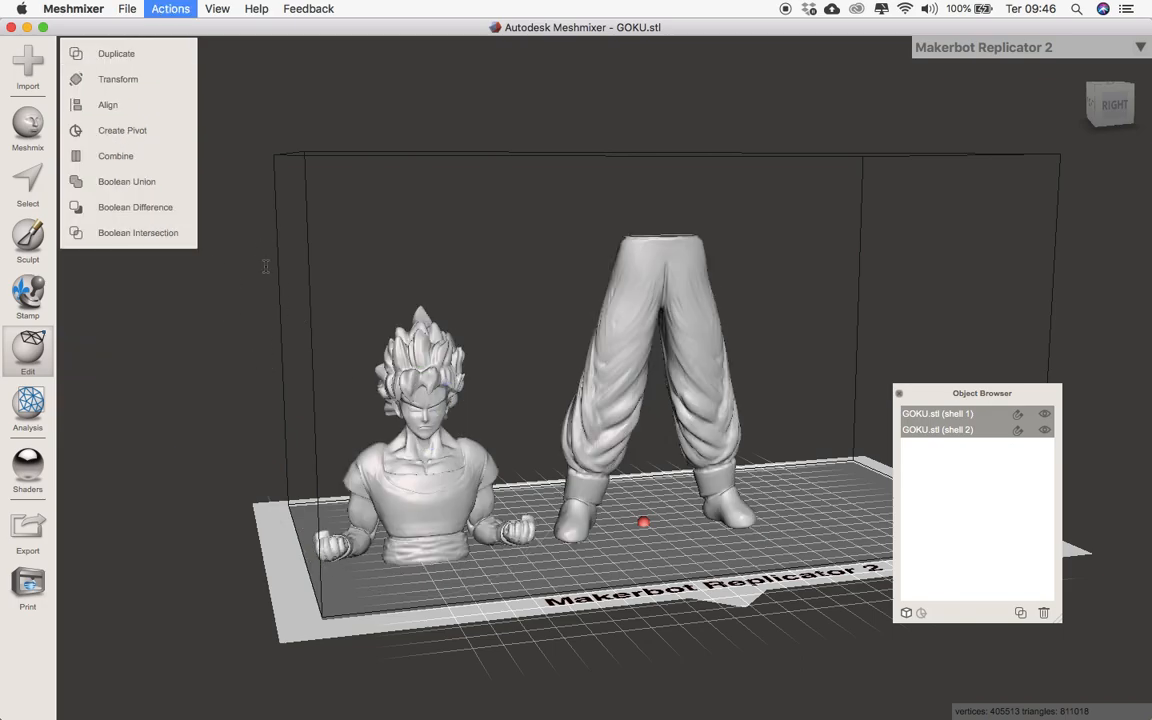
- Enter a Size Z of 20 mm for both shells in Transform, enable Uniform Scaling, and close the tool
left_click(118, 79)
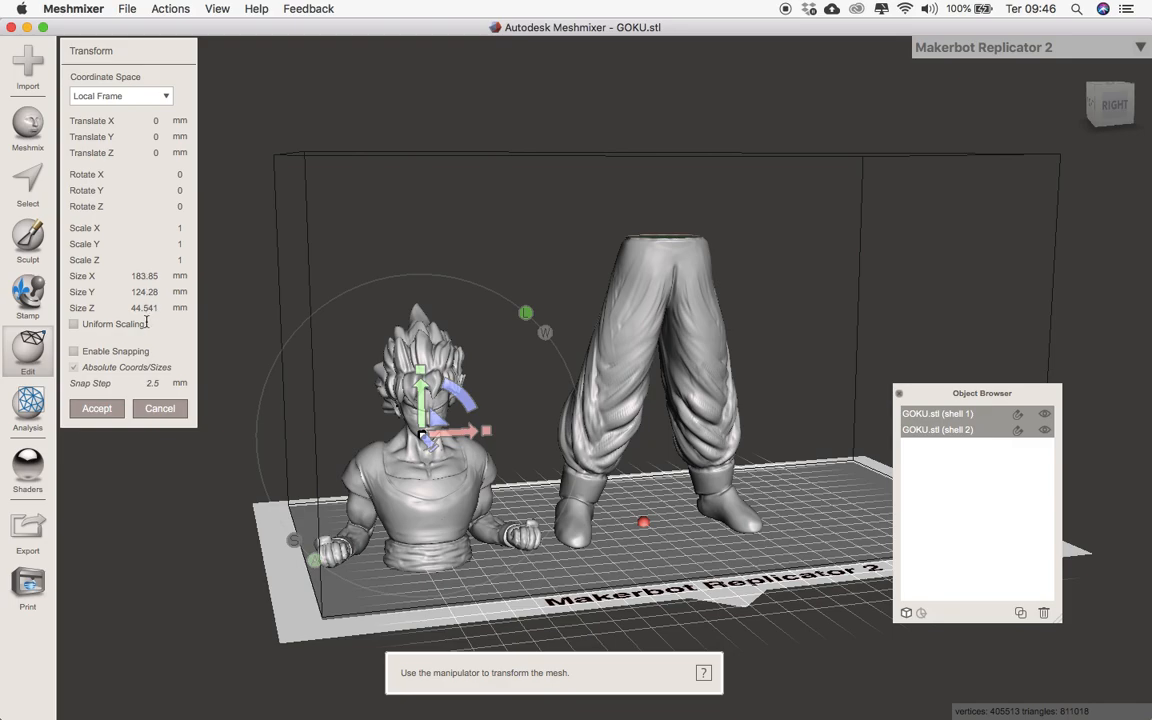
left_click(152, 308)
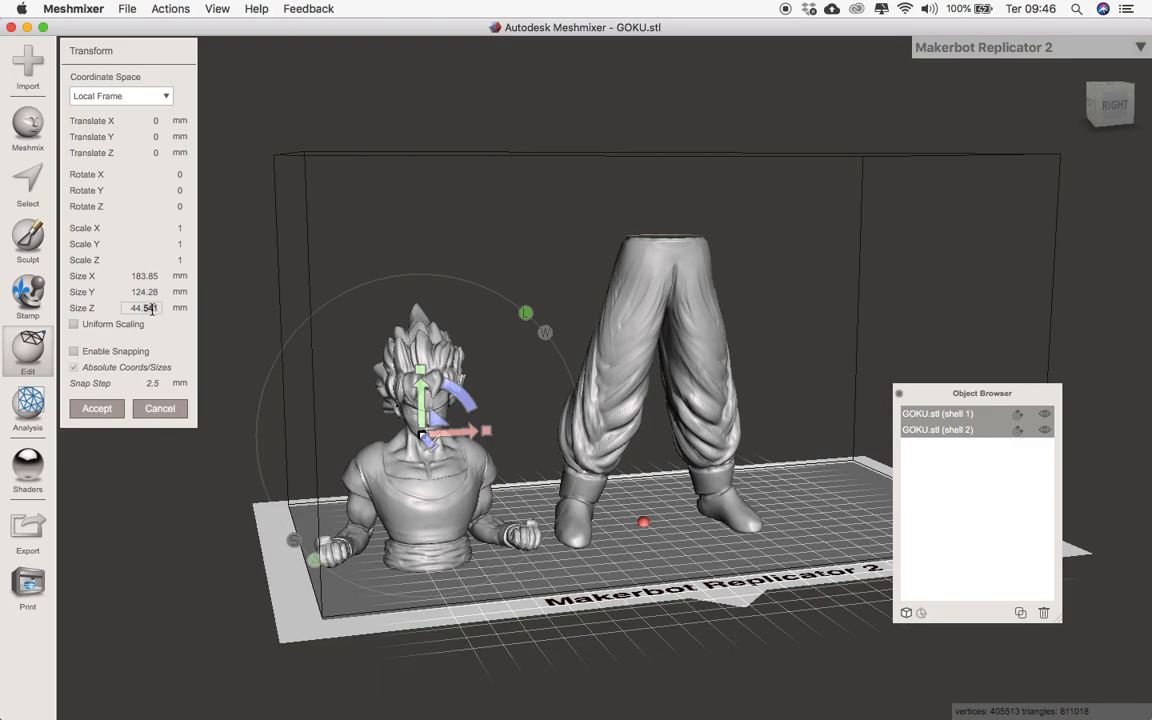
type("20")
left_click(74, 325)
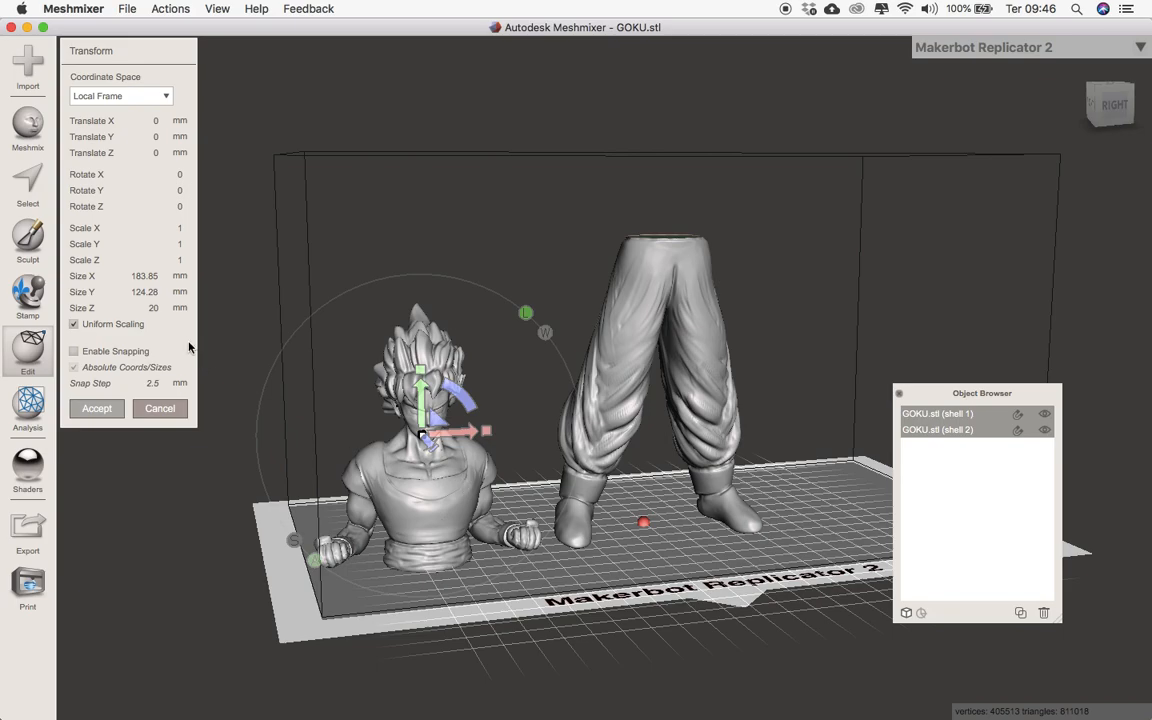
key("Return")
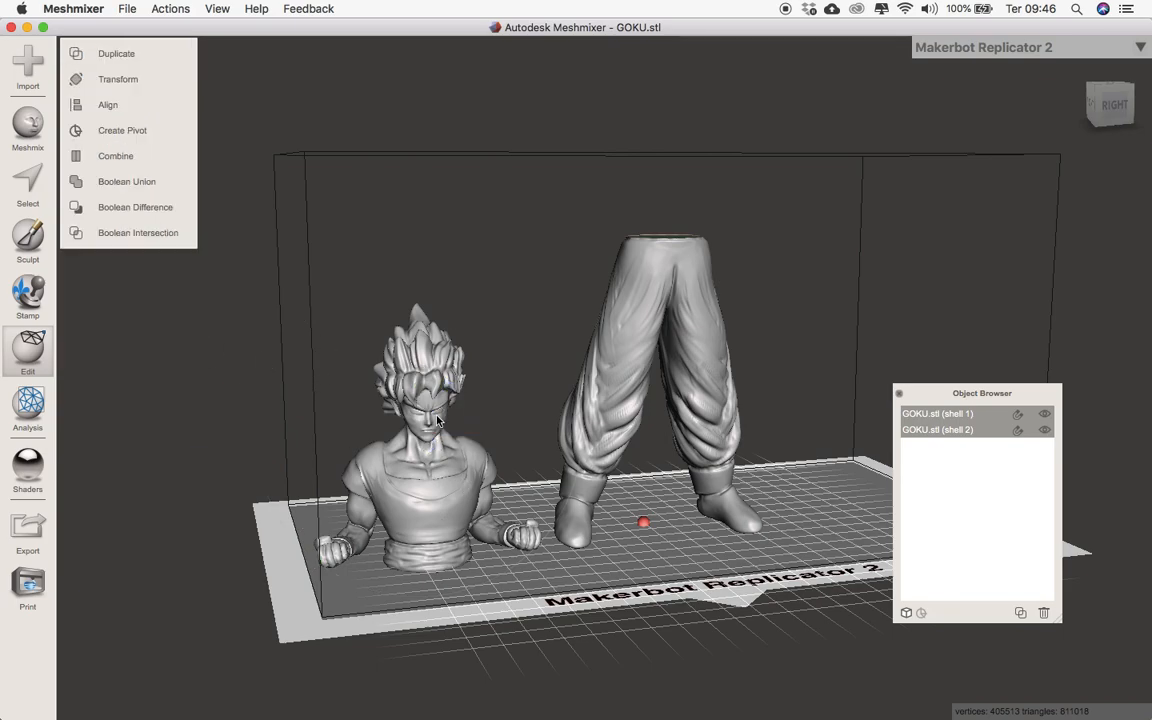
- Reselect both shells and scale them uniformly to a Size Z of 20 mm
left_click(600, 390)
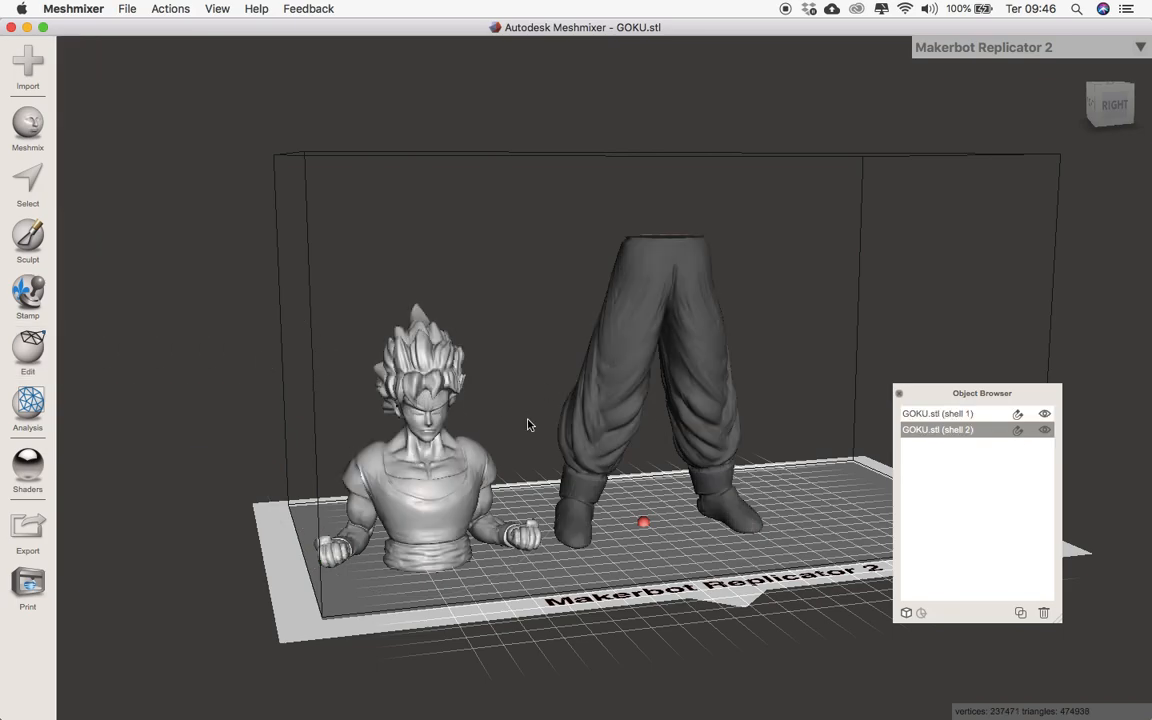
key("ctrl+a")
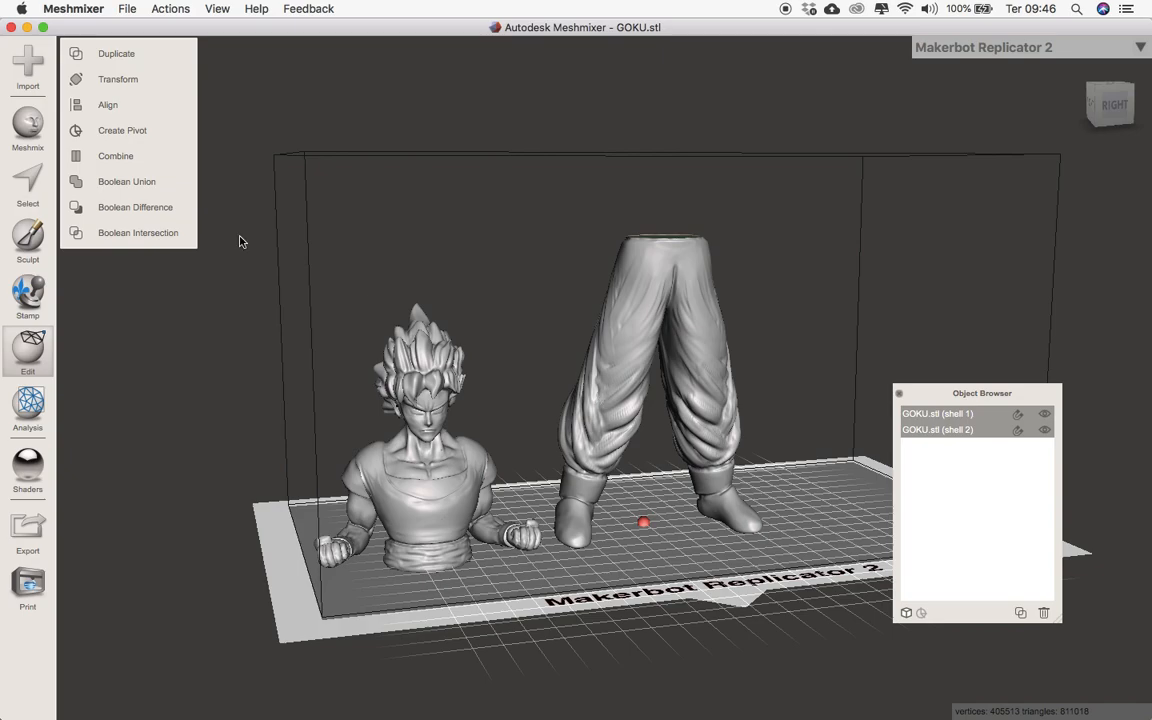
left_click(120, 81)
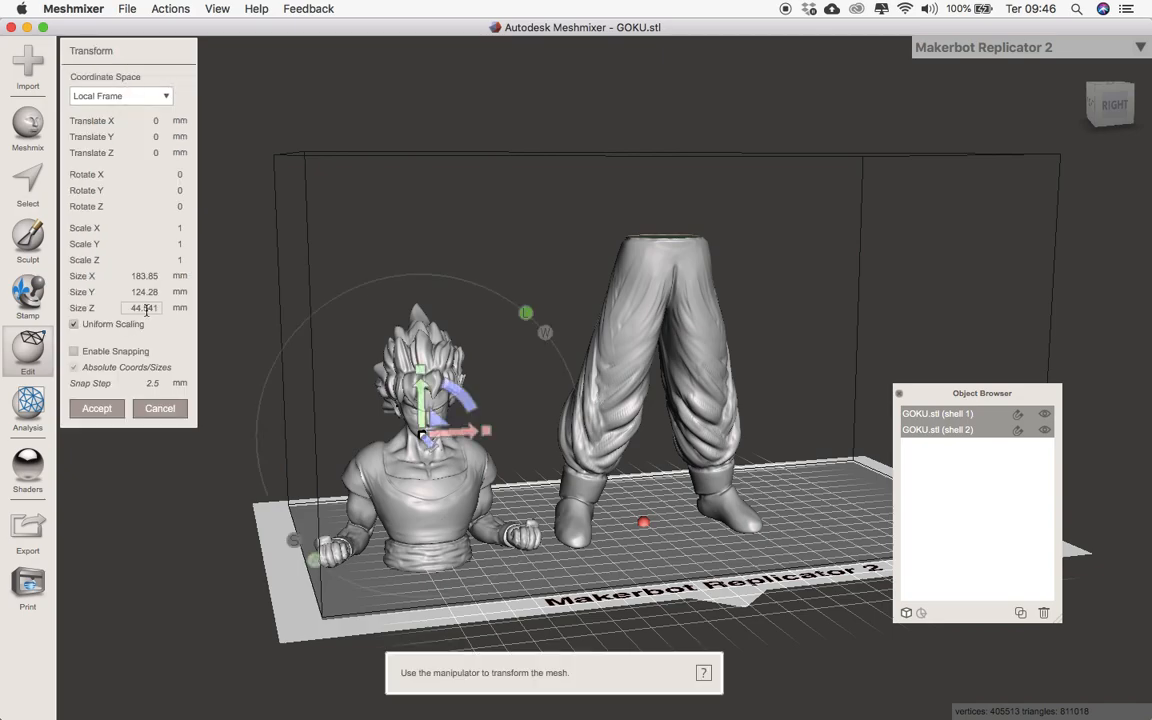
type("20")
key("Return")
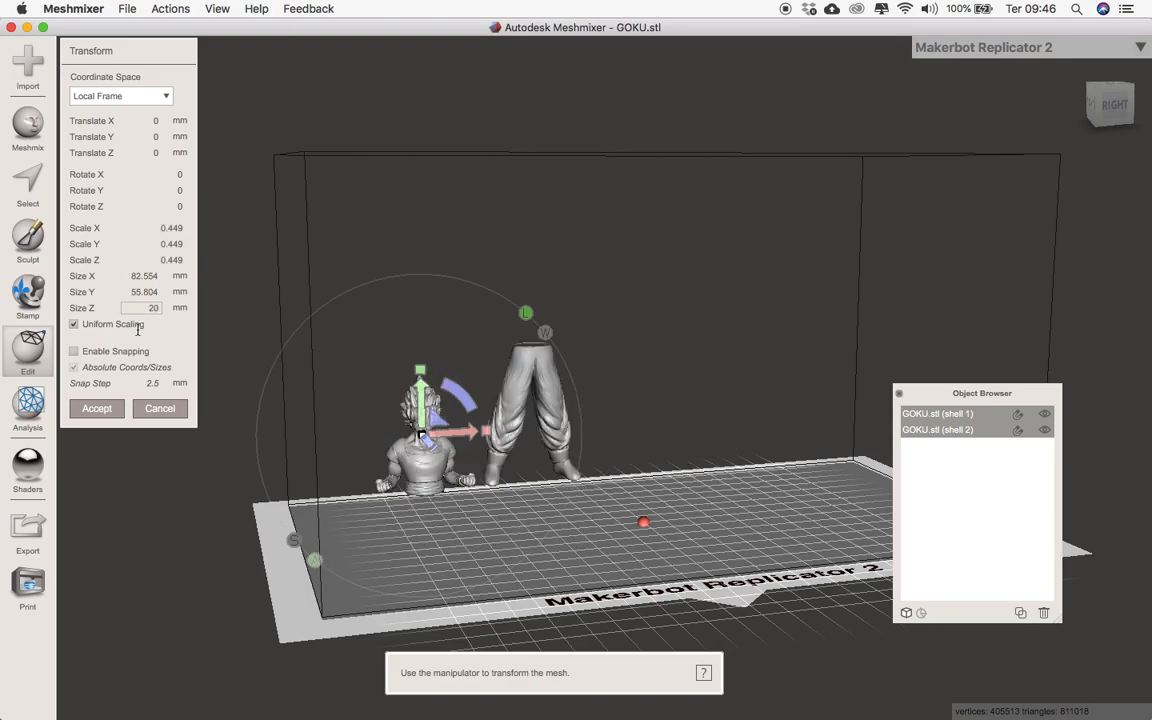
left_click(97, 405)
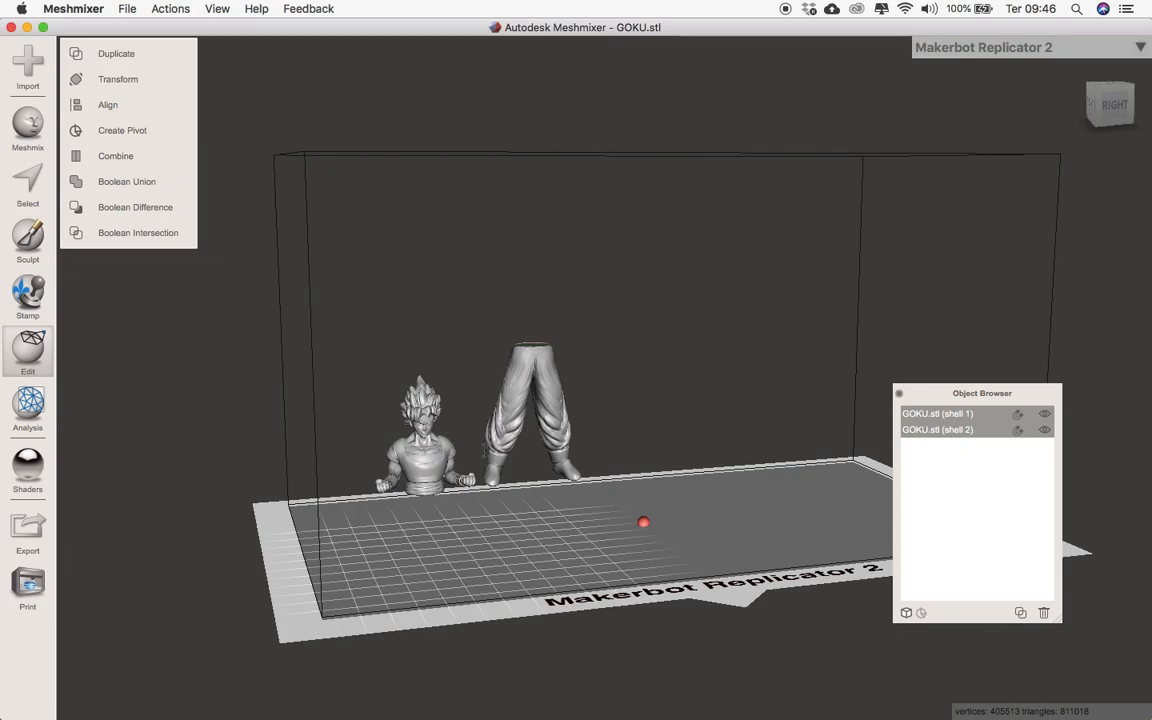
- Lower the torso and legs together onto the print bed, translating them about -27.29 mm in Y
right_click_drag(435, 568, 489, 553)
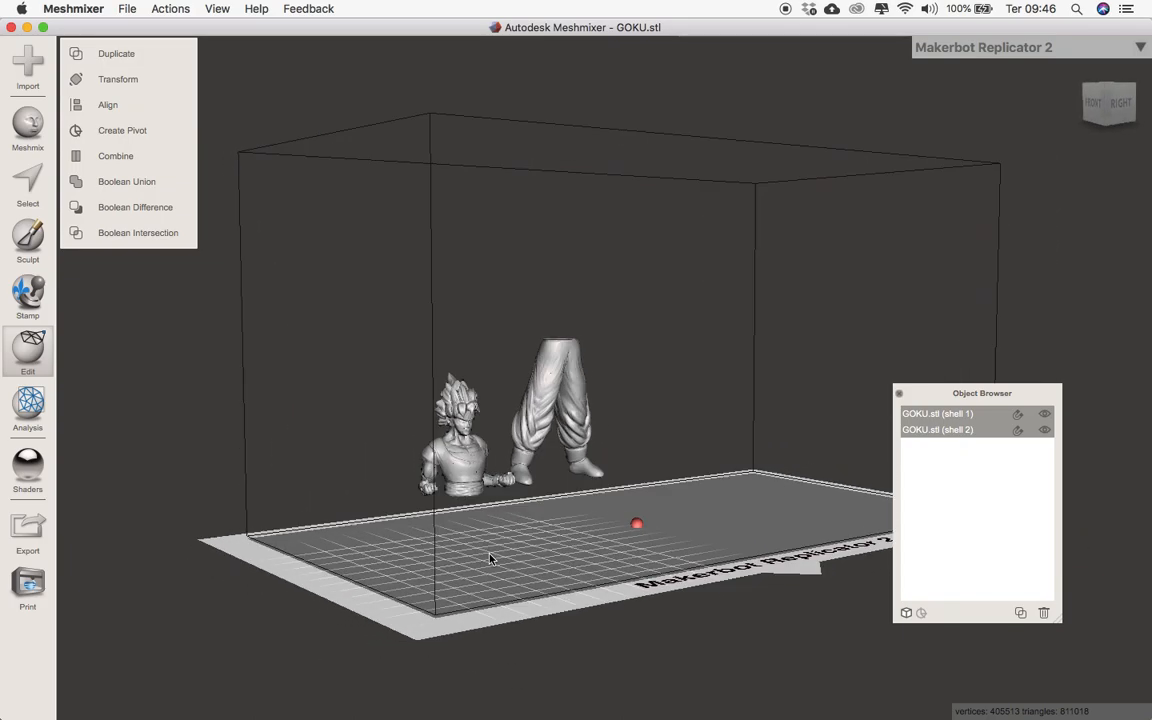
left_click(481, 457)
left_click(536, 411, "shift")
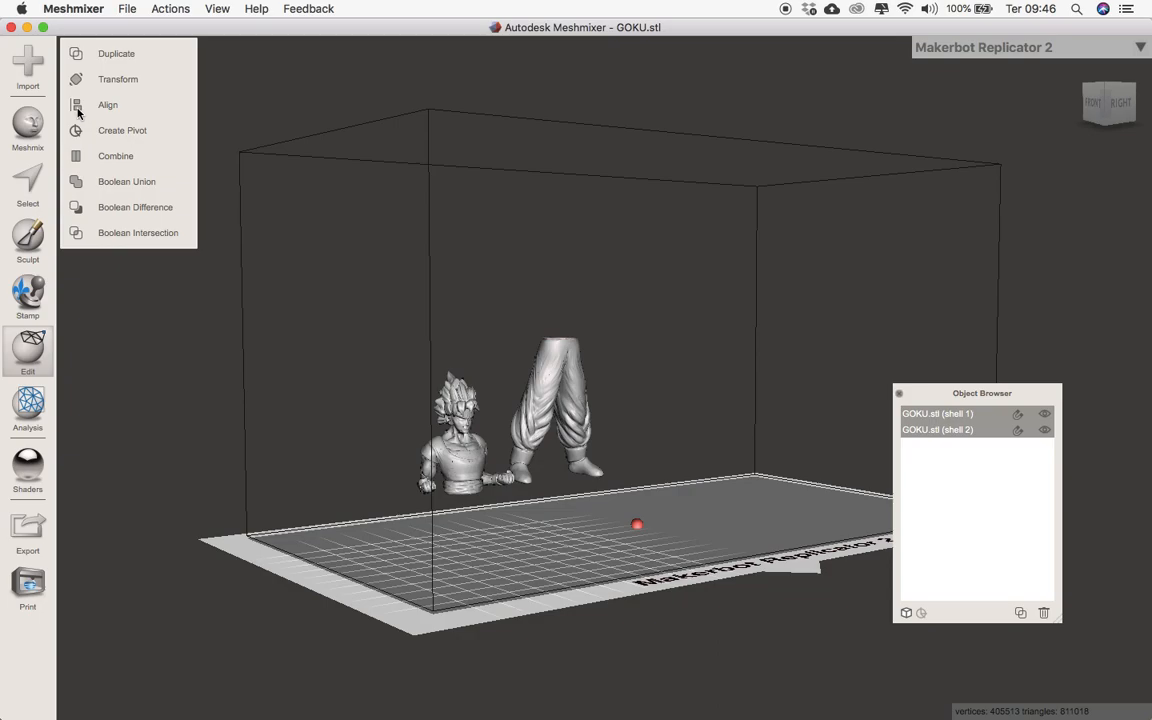
left_click(117, 79)
left_click_drag(461, 389, 460, 457)
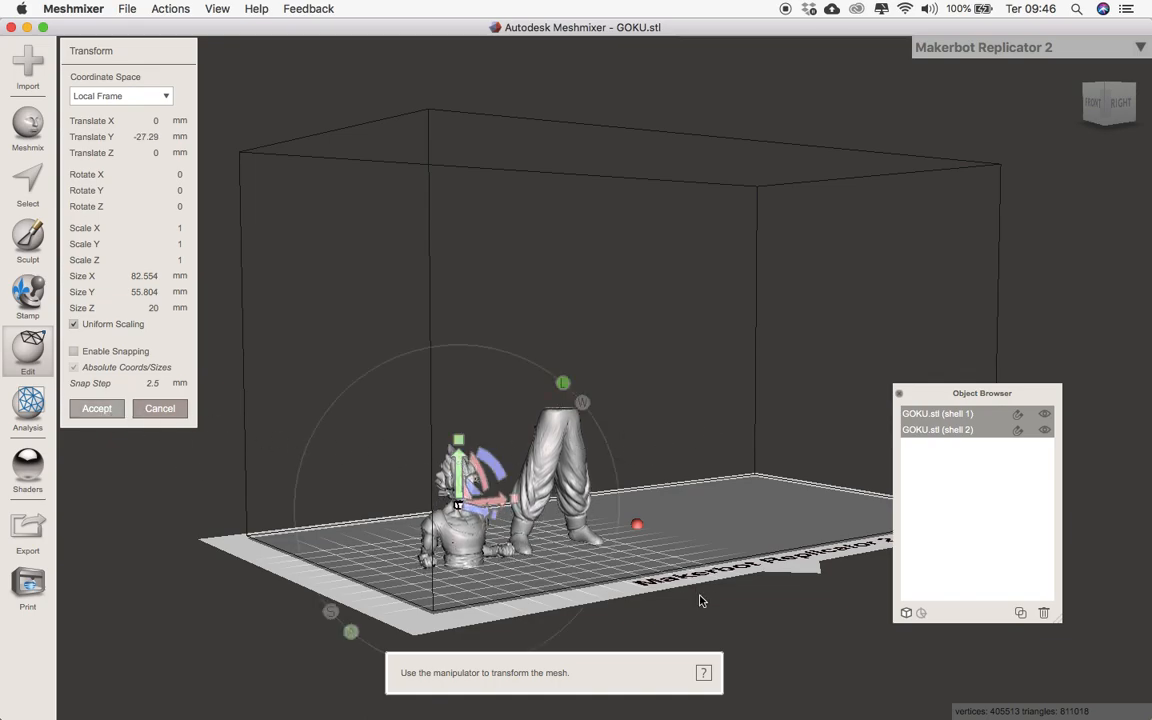
key("Return")
- Examine how the shrunken shells sit on the bed from the side, selecting the legs and torso in turn
right_click_drag(632, 525, 506, 485)
left_click(539, 479)
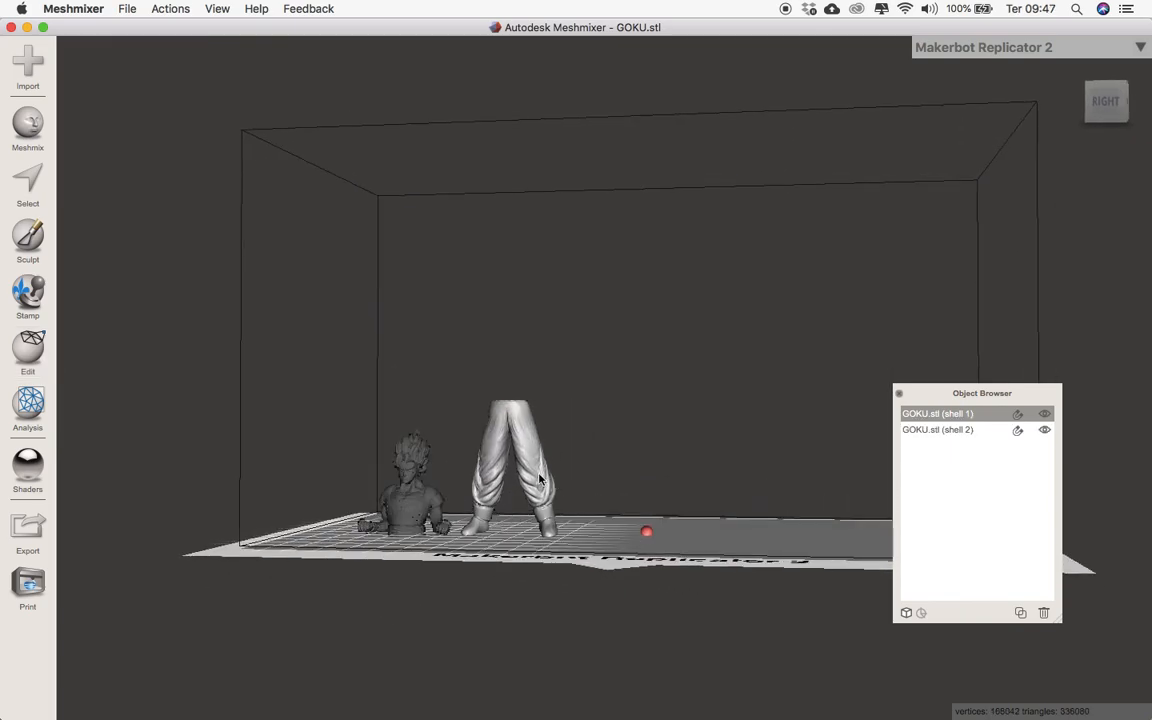
left_click(395, 440)
left_click(500, 470)
right_click_drag(365, 510, 374, 511)
left_click(405, 508)
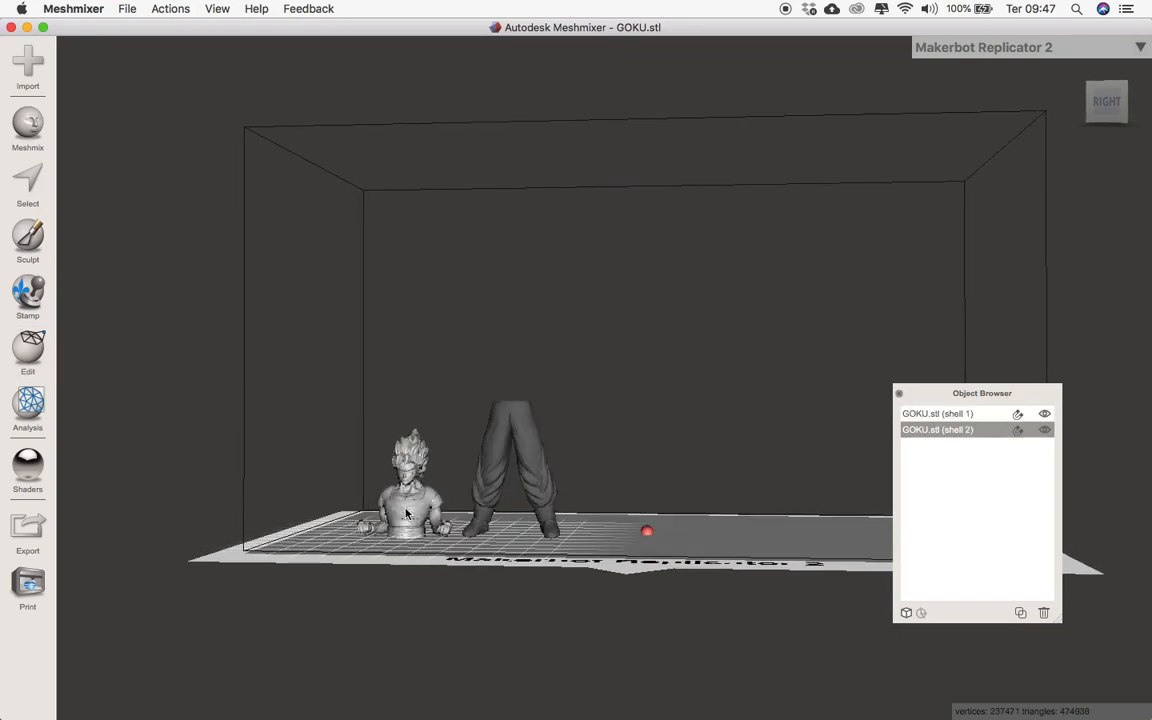
- Lower the legs shell onto the print bed with Transform, translating it -1.624 mm in Y, and accept
key("t")
left_click(487, 508)
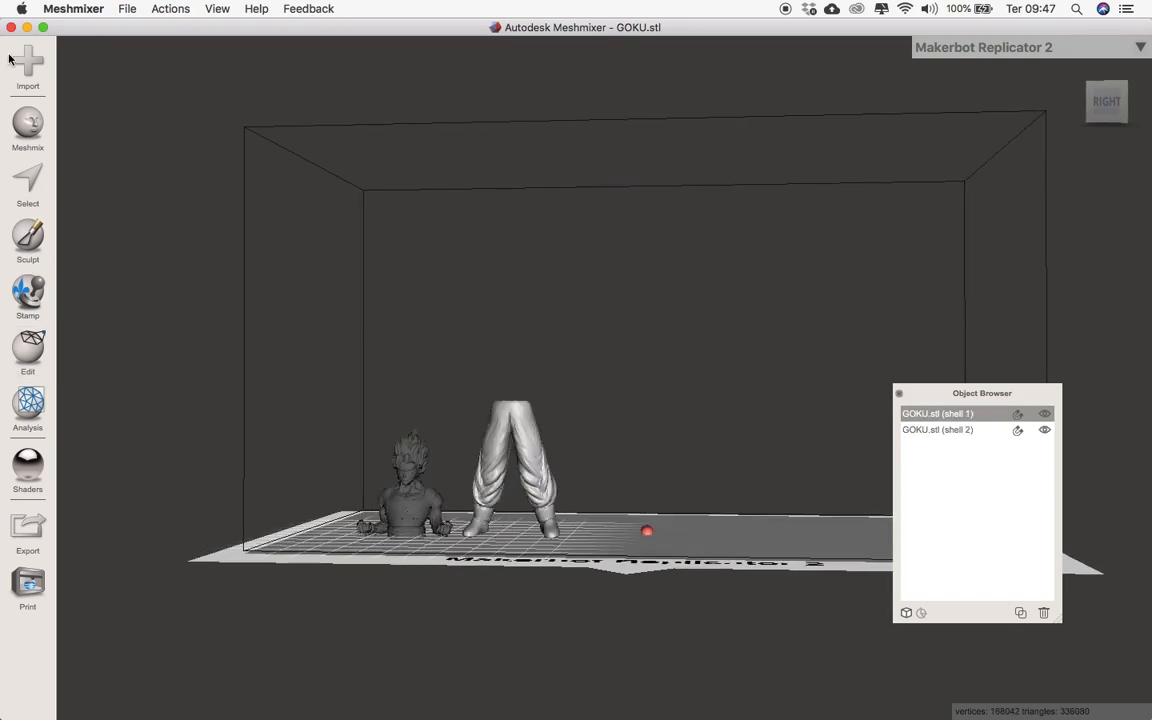
left_click(33, 356)
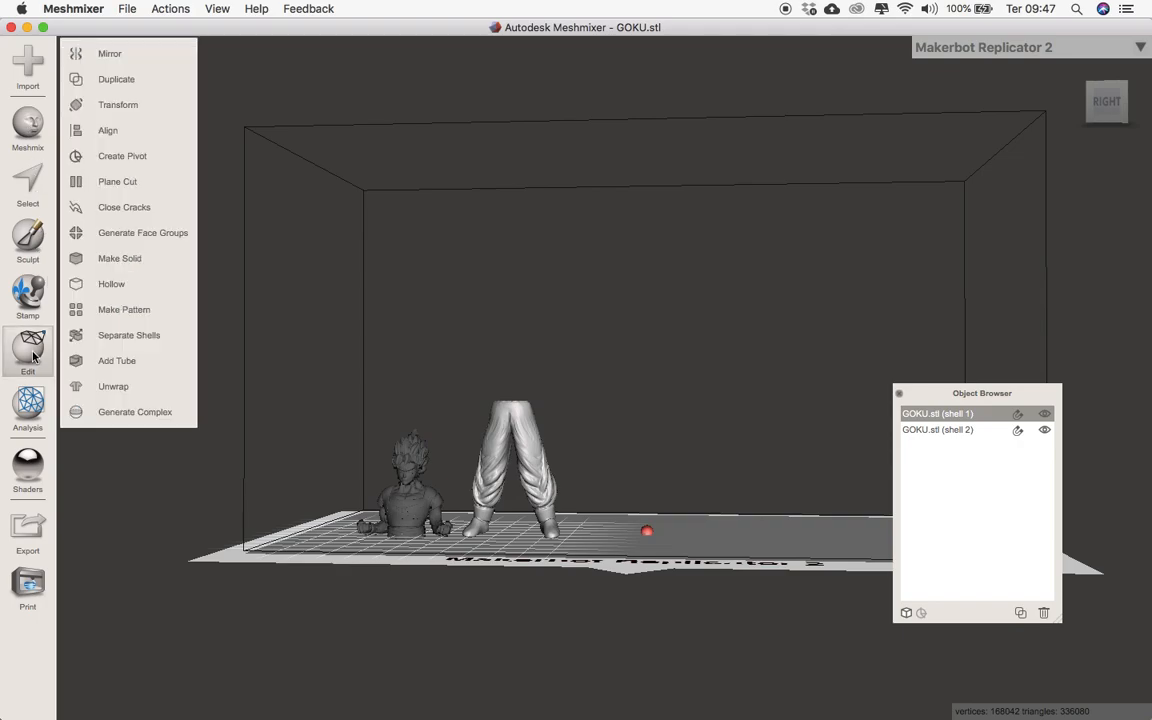
left_click(139, 104)
left_click_drag(511, 380, 516, 385)
left_click(115, 411)
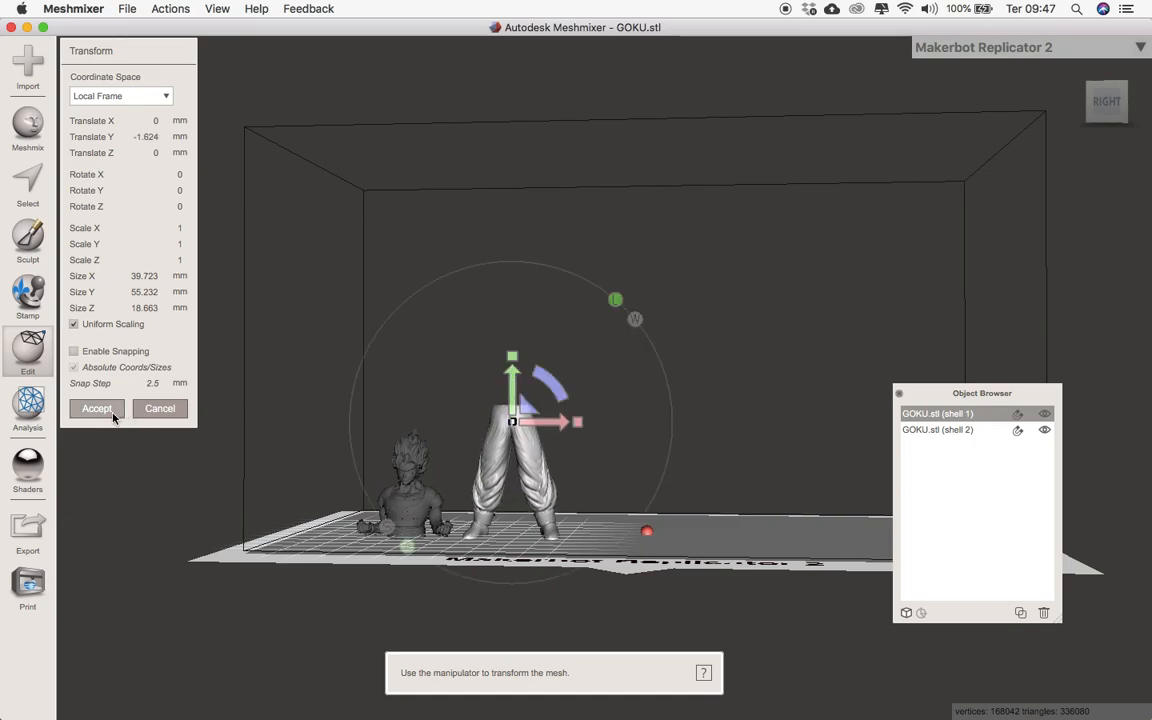
- Select the torso shell and run the Overhangs analysis on it, examining the marked areas on the head and arms
left_click(510, 460)
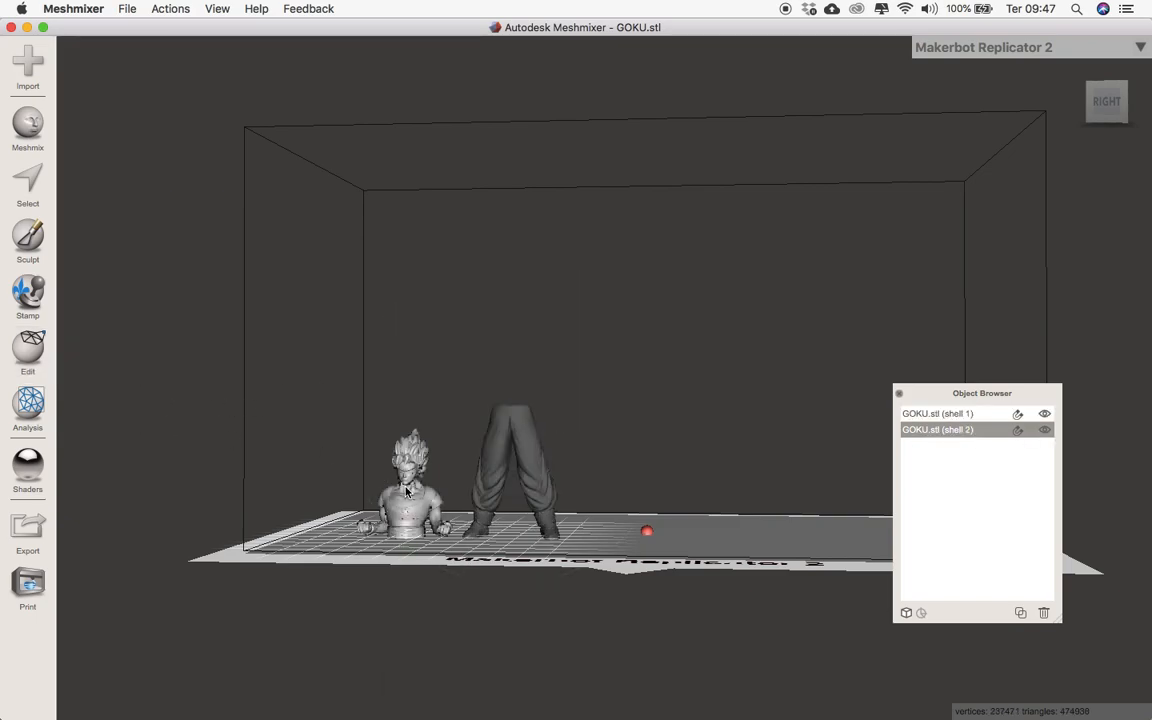
right_click_drag(510, 470, 524, 511)
scroll(545, 485, "up", 5)
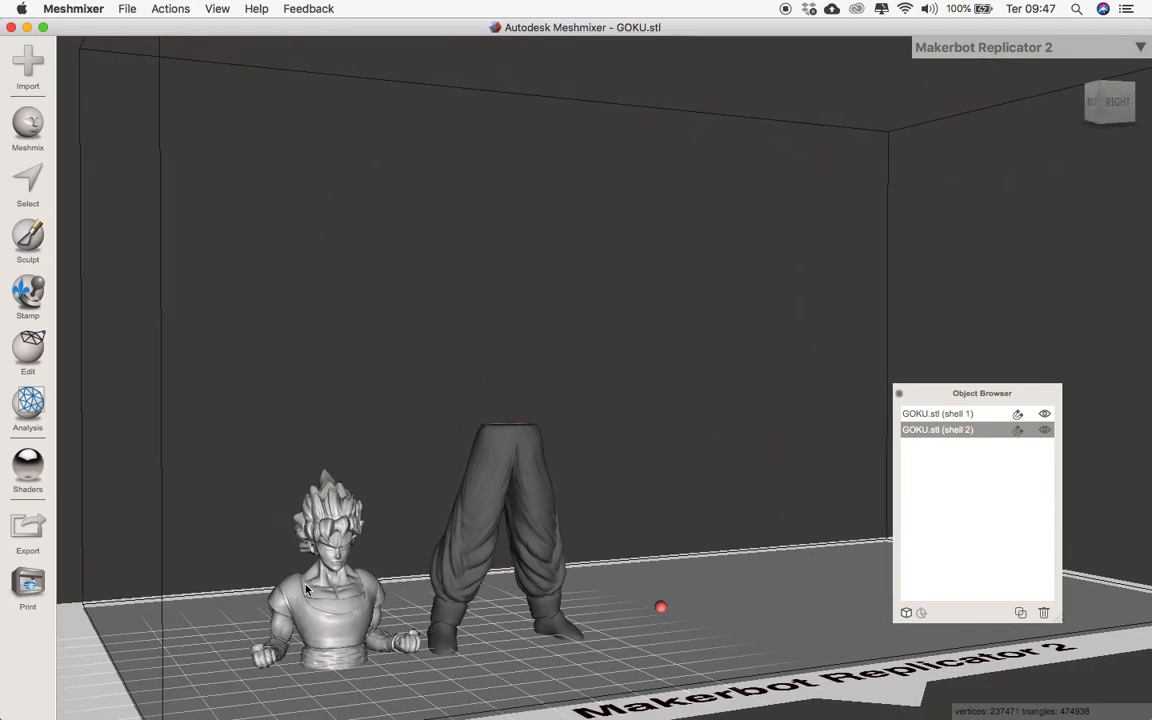
right_click_drag(617, 391, 269, 372)
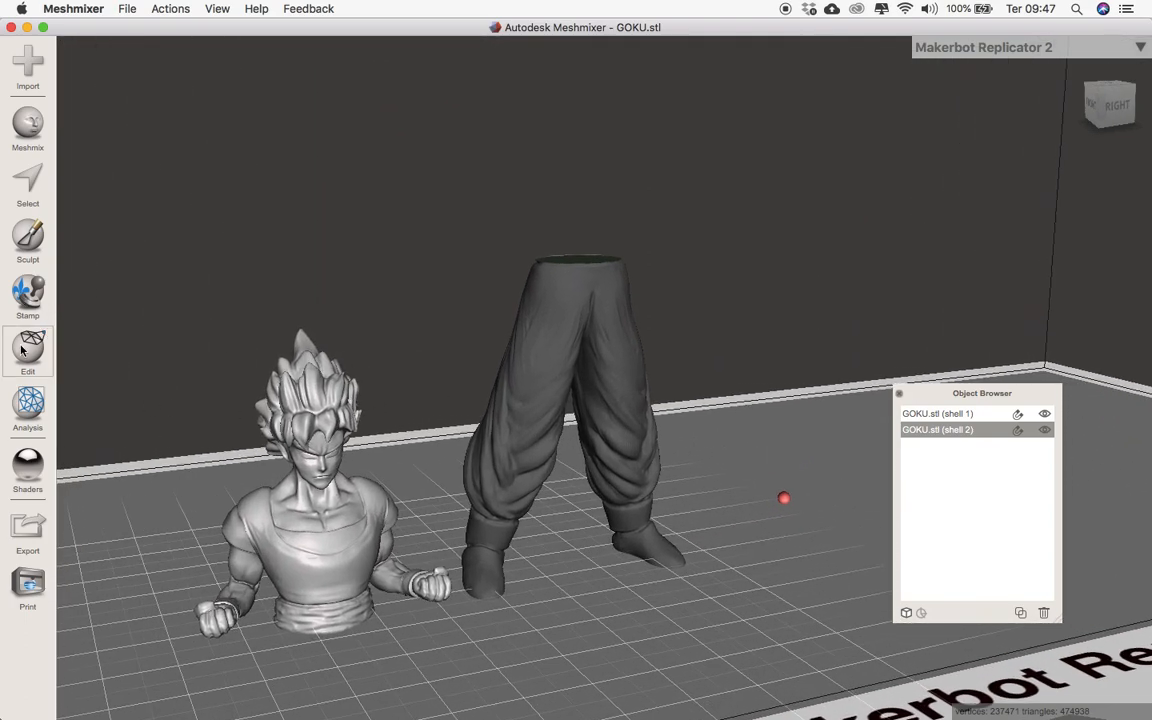
mouse_move(28, 402)
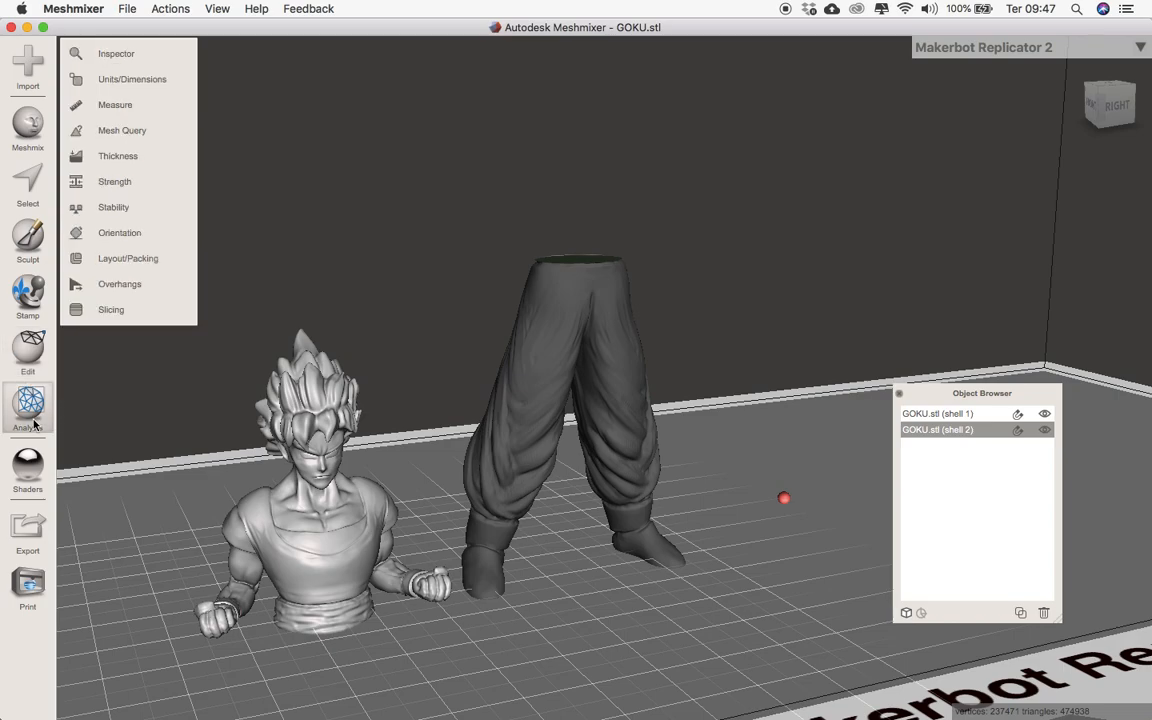
left_click(120, 284)
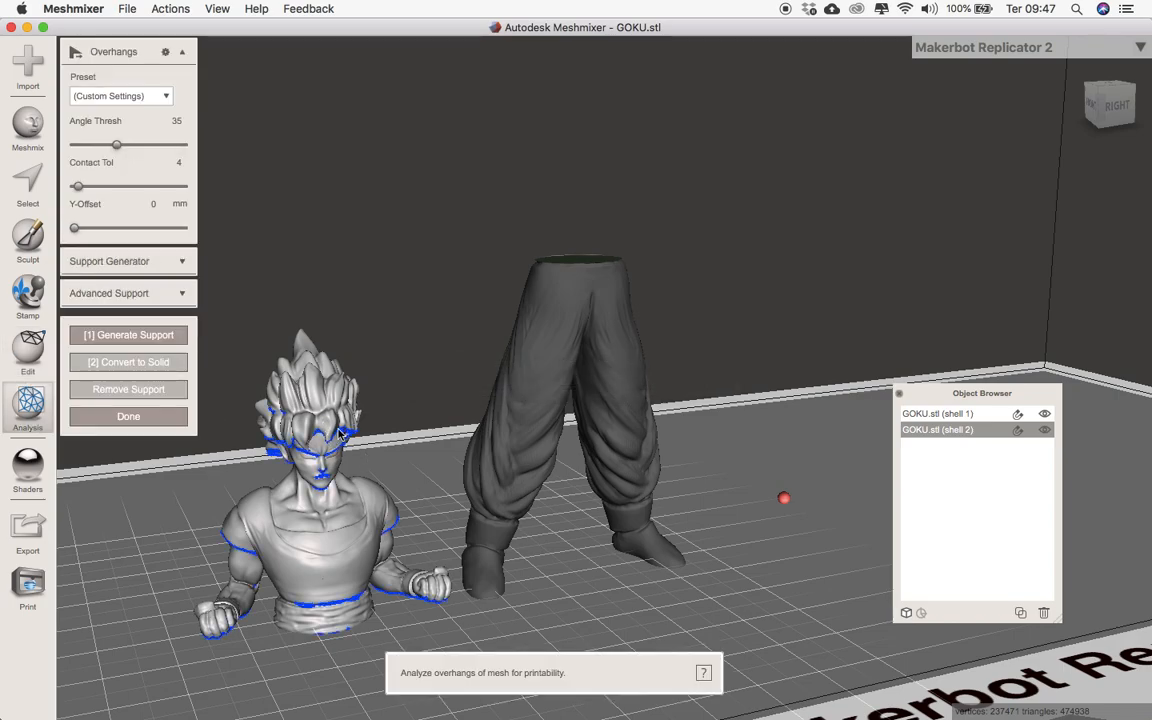
right_click_drag(320, 461, 408, 474)
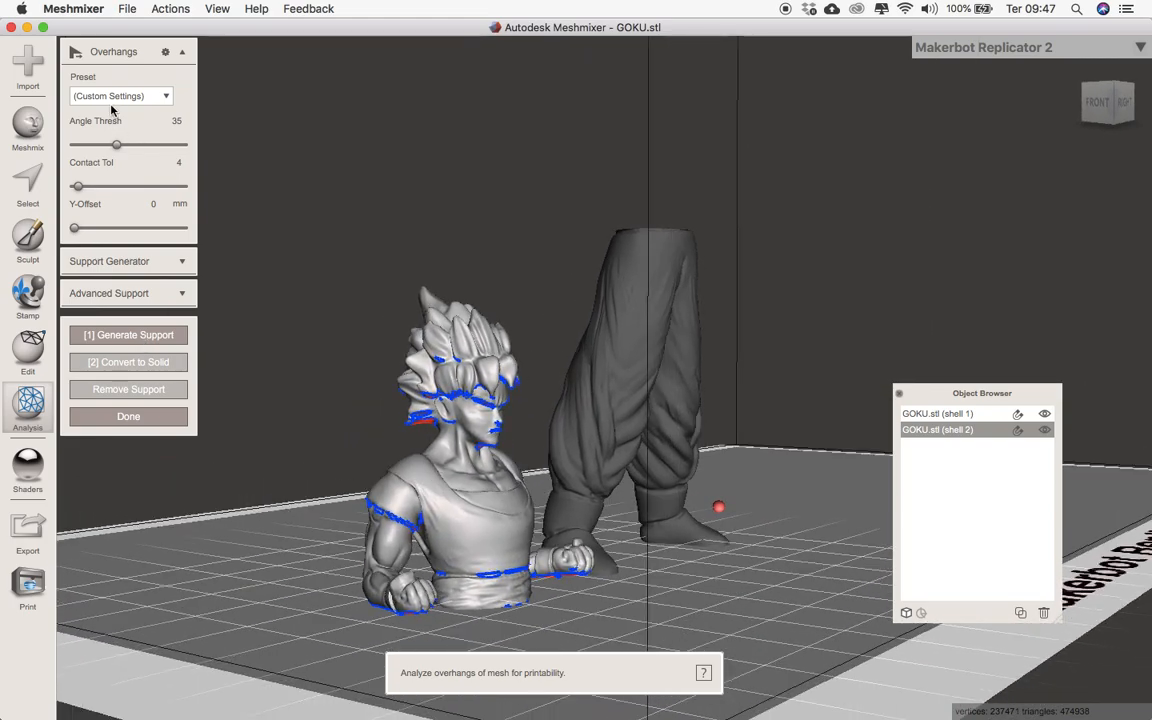
- Generate supports for the torso with the current custom settings and inspect them from the front
left_click(137, 334)
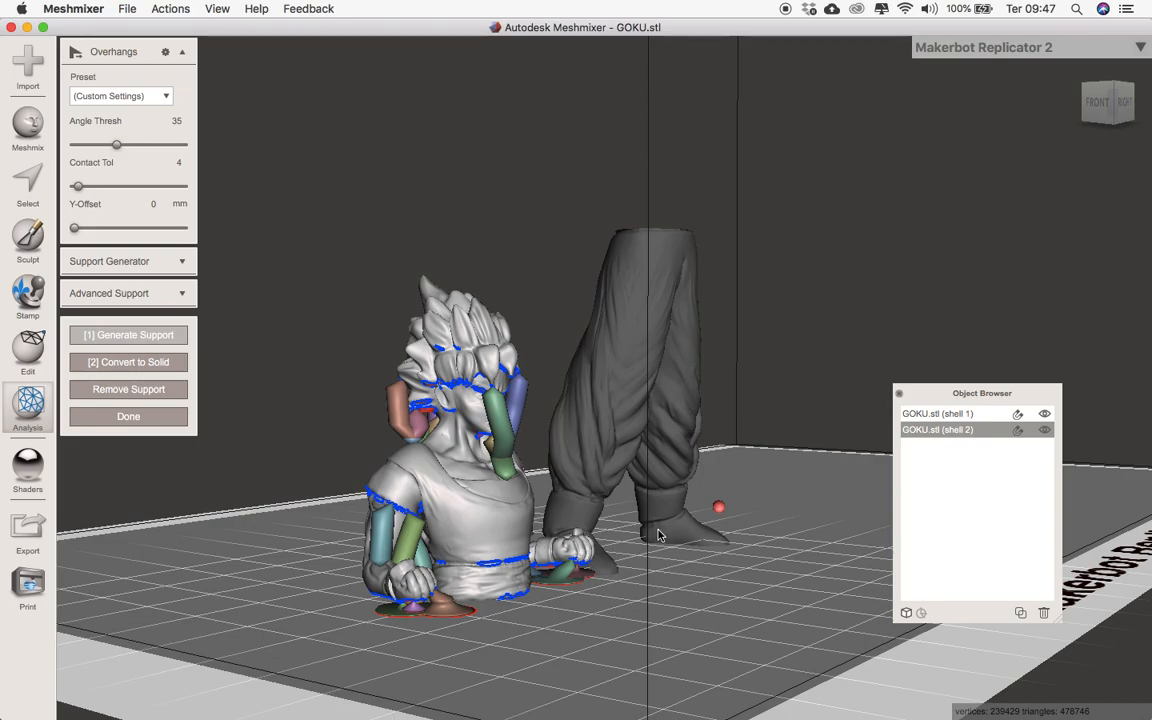
right_click_drag(425, 517, 335, 470)
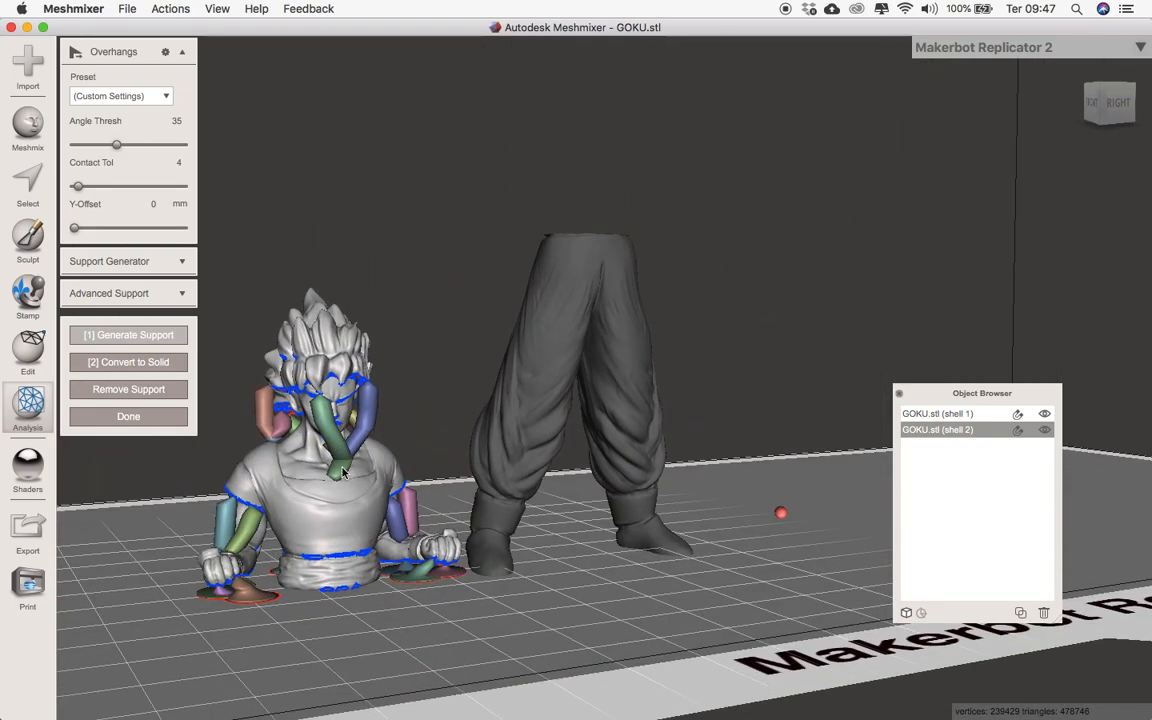
right_click_drag(369, 525, 369, 558)
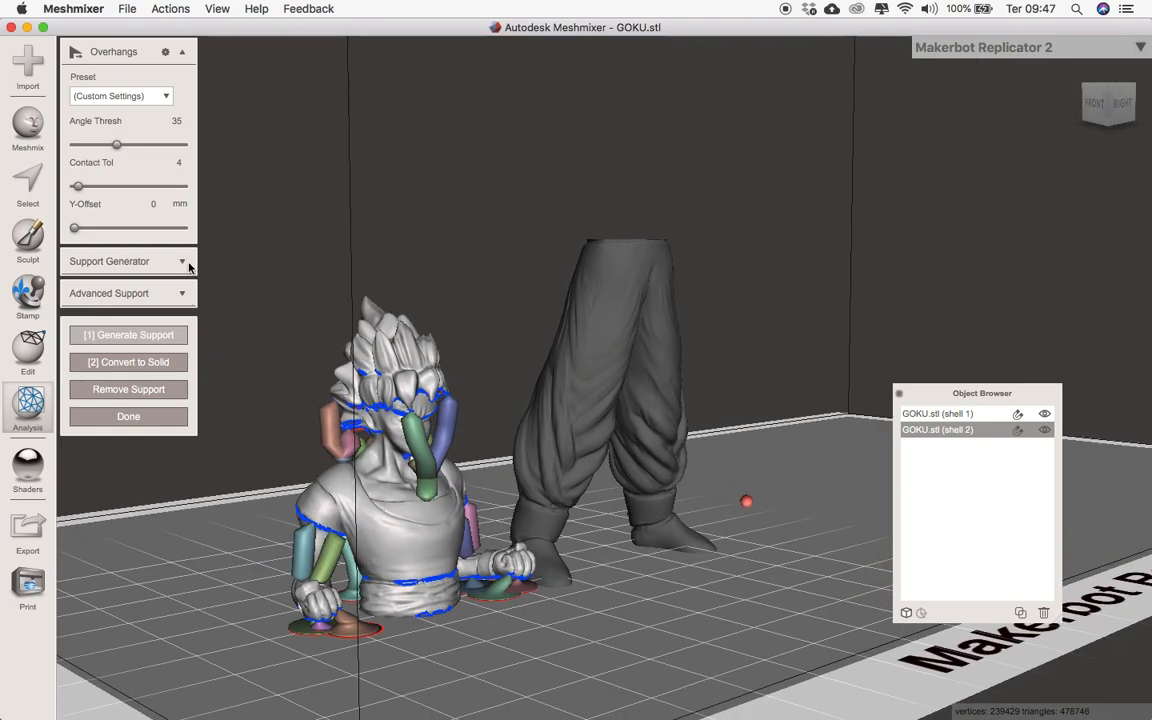
- Reduce the support density to 29 in the Support Generator settings and regenerate the torso supports
left_click(177, 262)
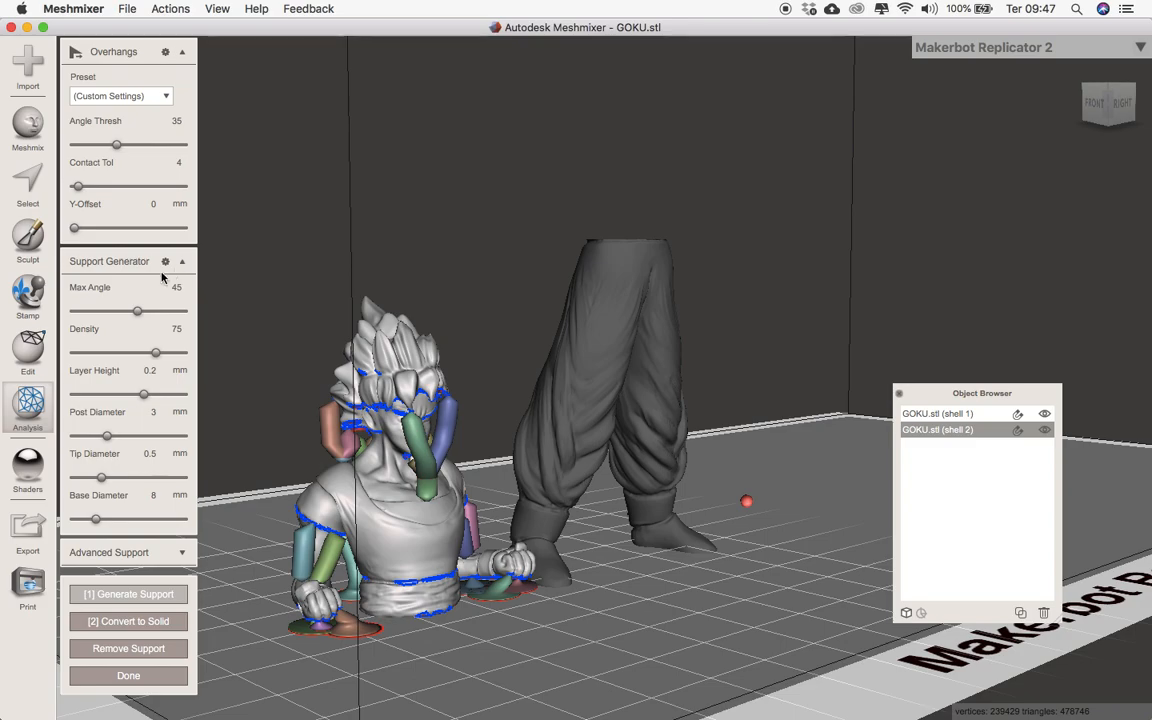
left_click_drag(123, 353, 105, 353)
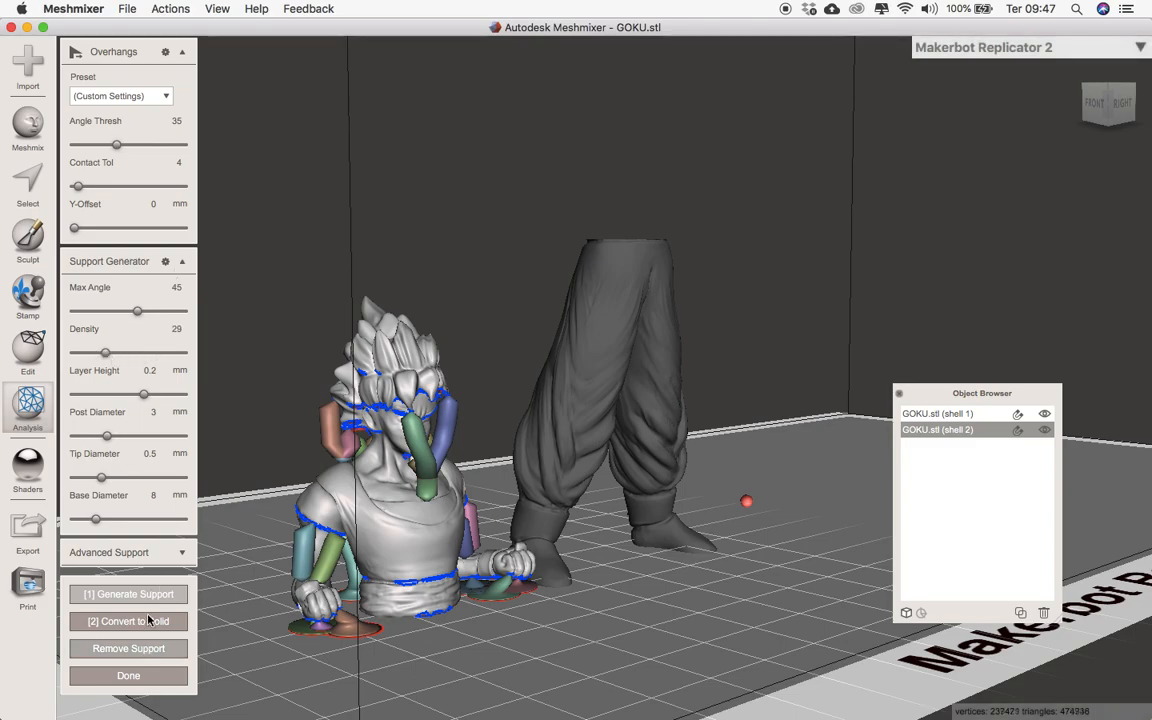
left_click(155, 597)
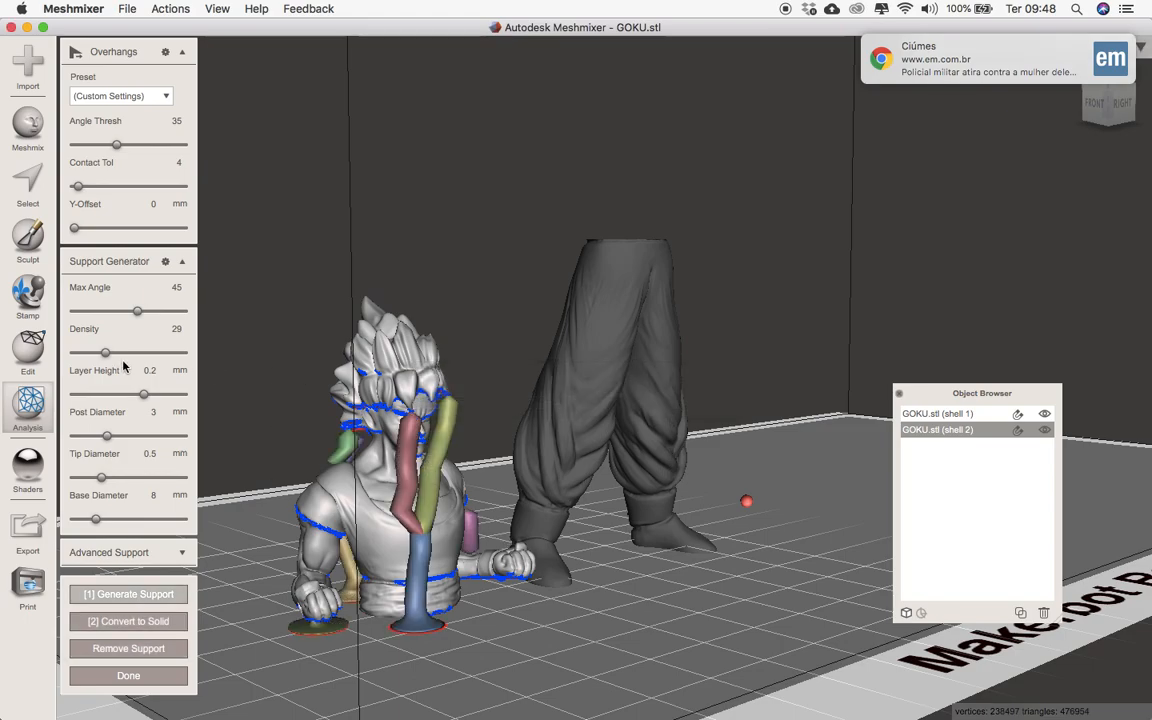
- Set the support post diameter to 1.023 mm, regenerate the torso supports, and inspect them around the head
left_click_drag(105, 434, 85, 436)
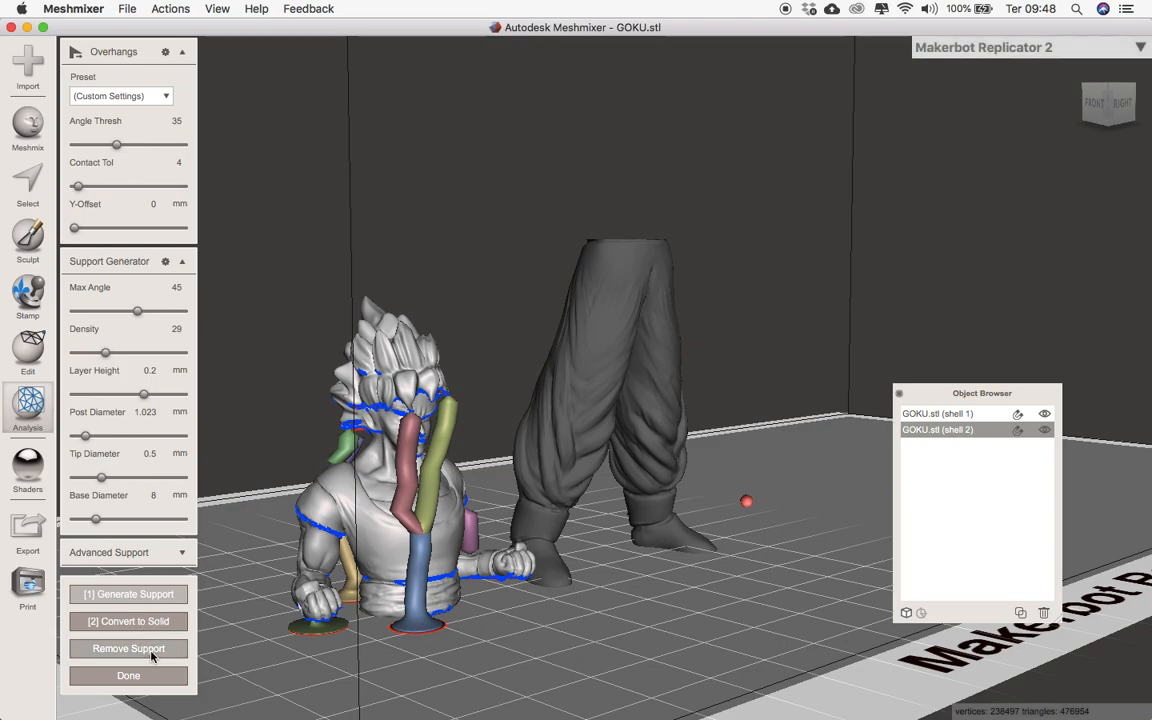
left_click(157, 597)
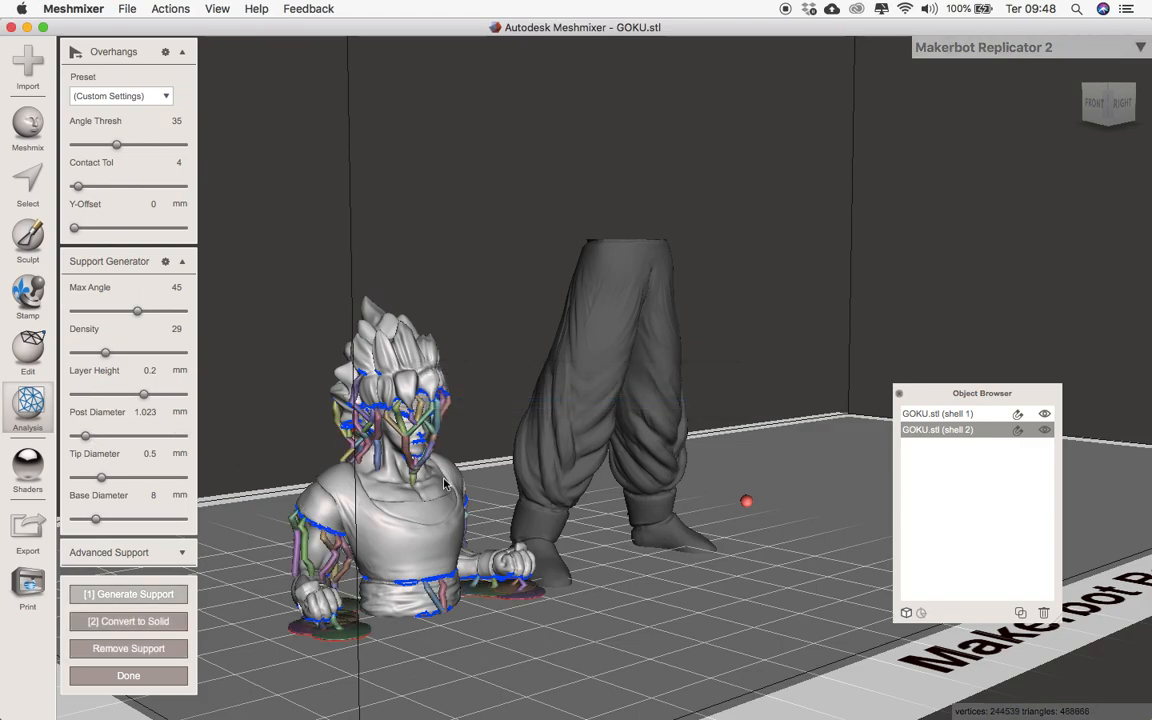
right_click_drag(347, 580, 480, 443)
scroll(385, 456, "up", 5)
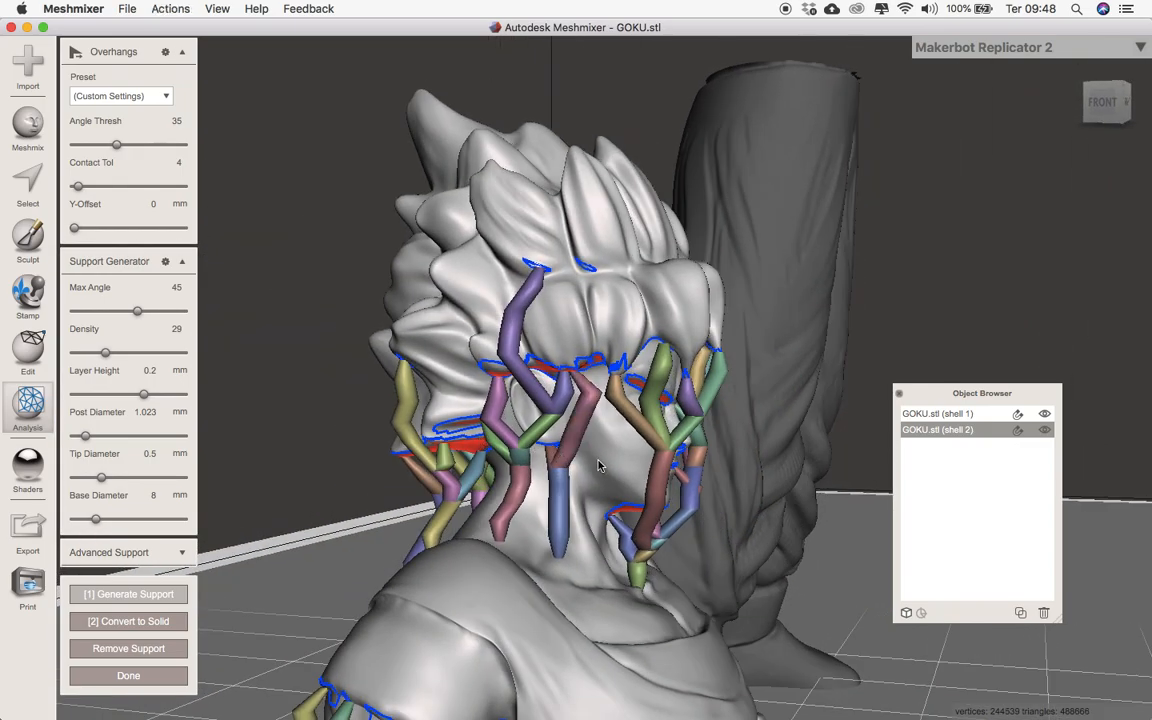
- Undo the last support operation and clear any supports left on the torso
left_click_drag(652, 548, 610, 547)
key("super+z")
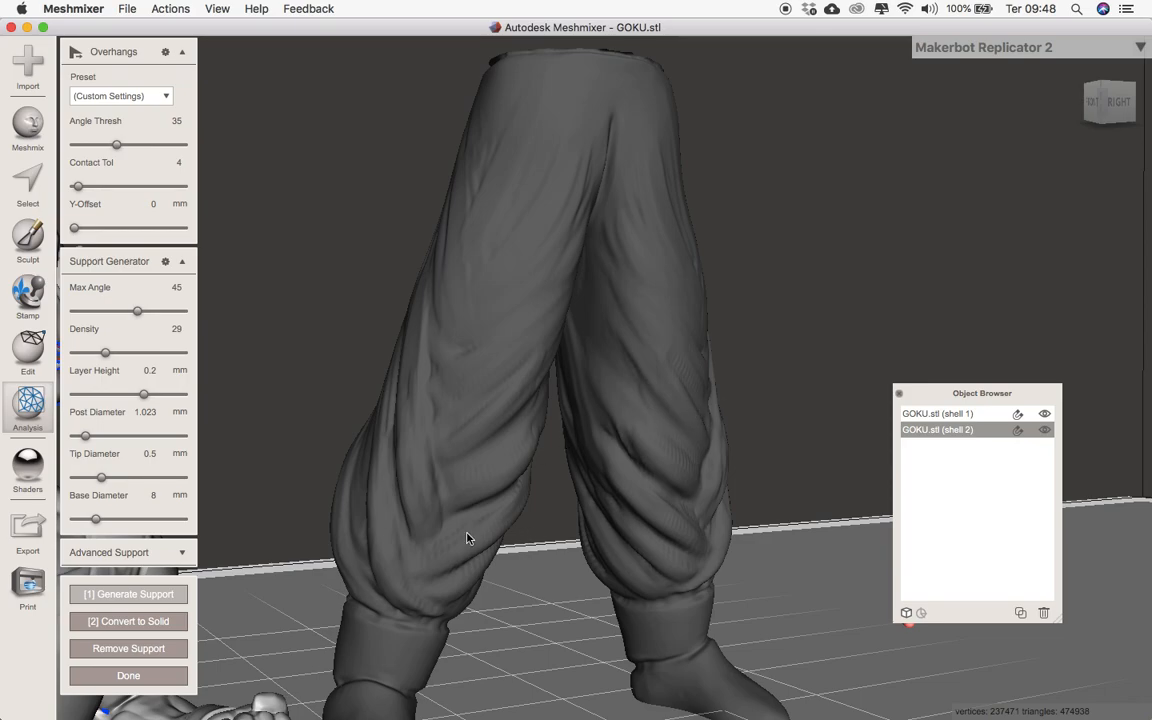
middle_click_drag(463, 539, 833, 461)
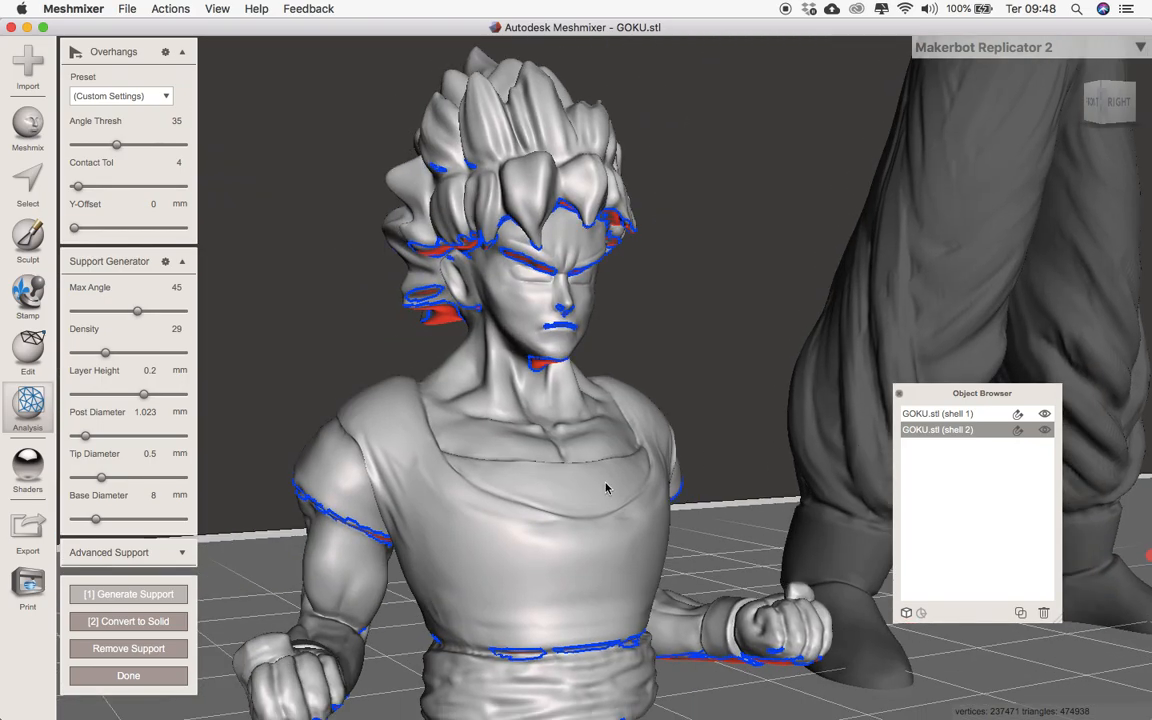
left_click(167, 650)
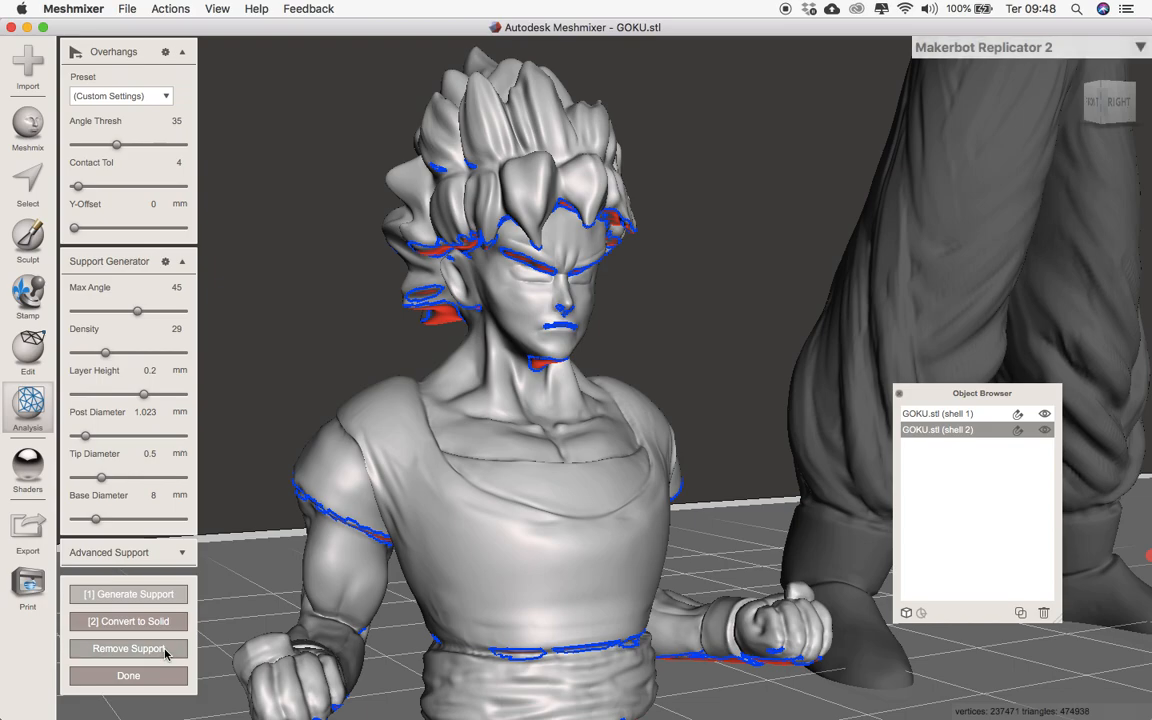
- Generate the torso supports again with the same settings and delete one support strut beneath the sleeve
left_click(138, 600)
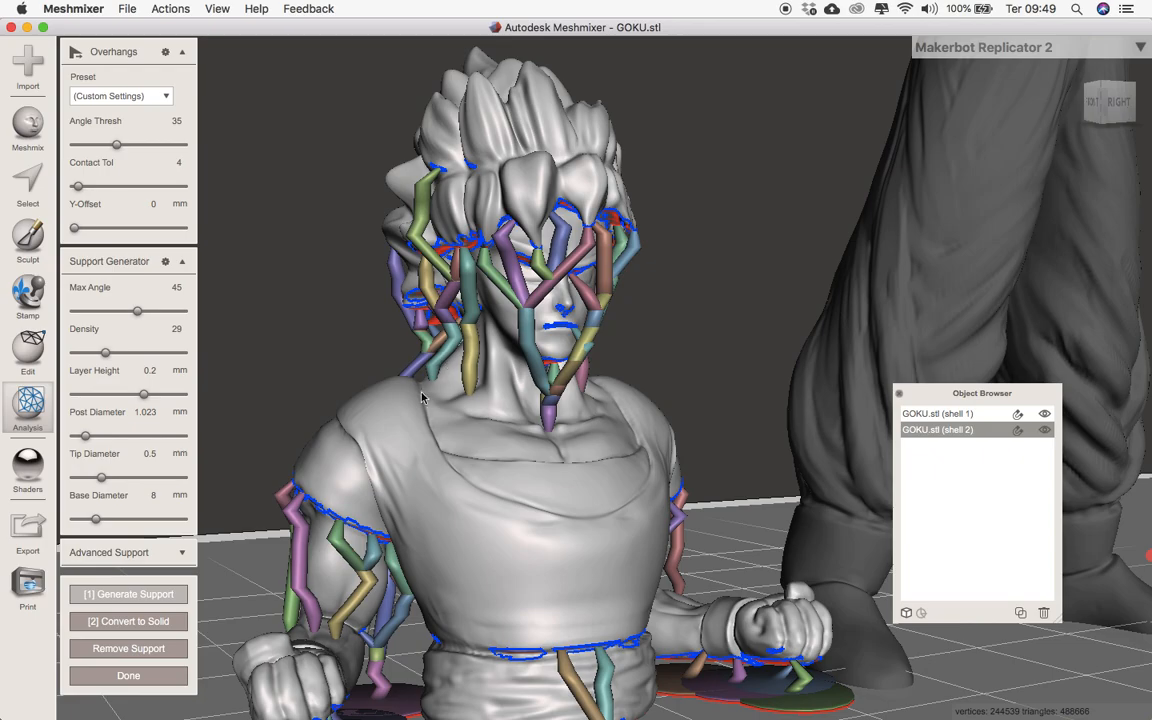
right_click_drag(435, 385, 447, 509)
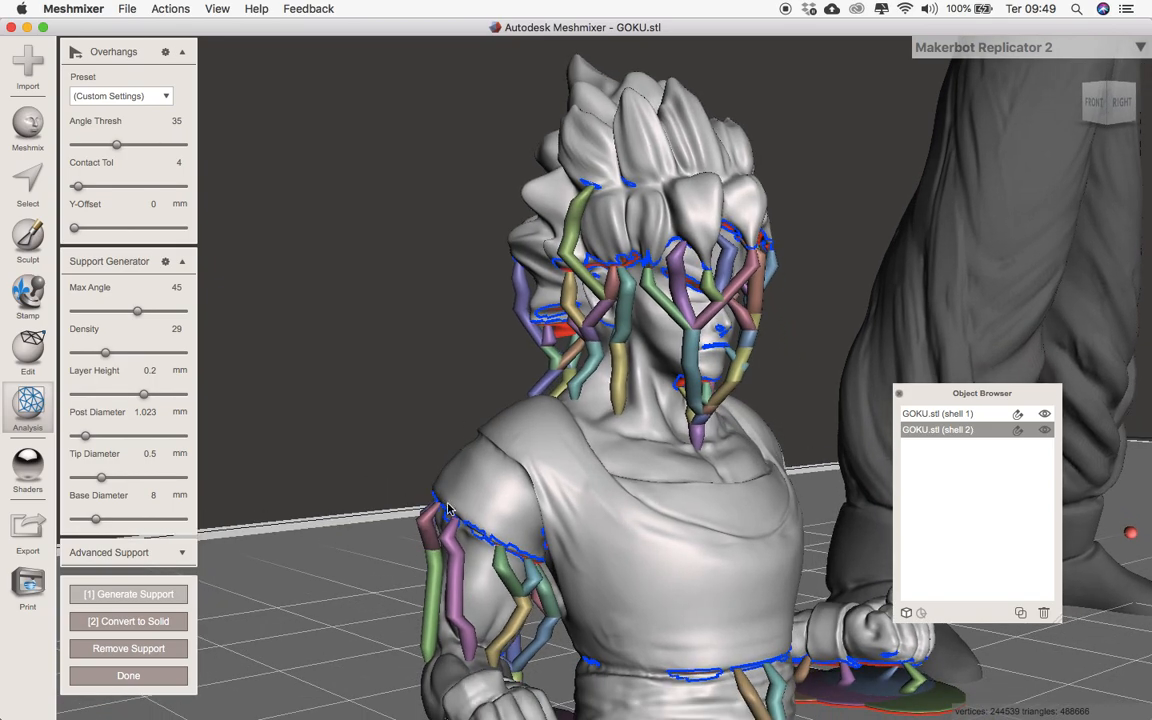
left_click(455, 563, "ctrl")
right_click_drag(455, 572, 496, 545)
right_click_drag(677, 473, 586, 477)
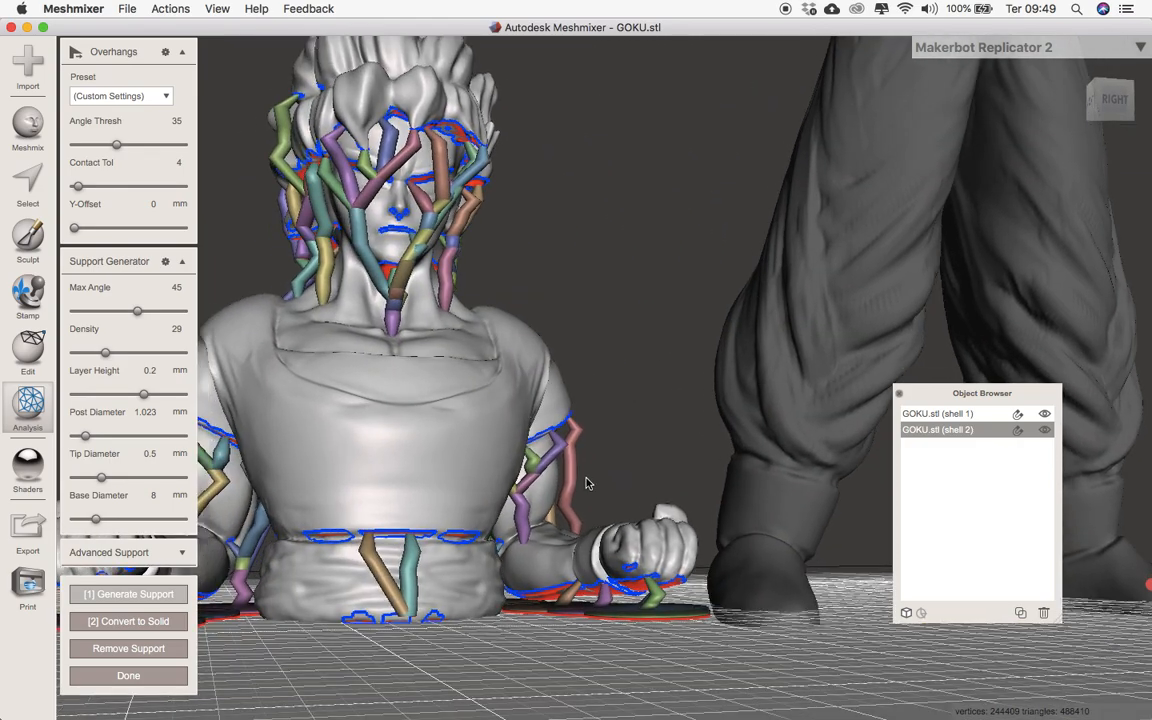
- Delete the two support struts at the front of the torso's waist and review the remaining supports
left_click(409, 579, "super")
left_click(380, 579, "super")
right_click_drag(332, 603, 404, 638)
scroll(404, 636, "down", 5)
right_click_drag(600, 595, 516, 590)
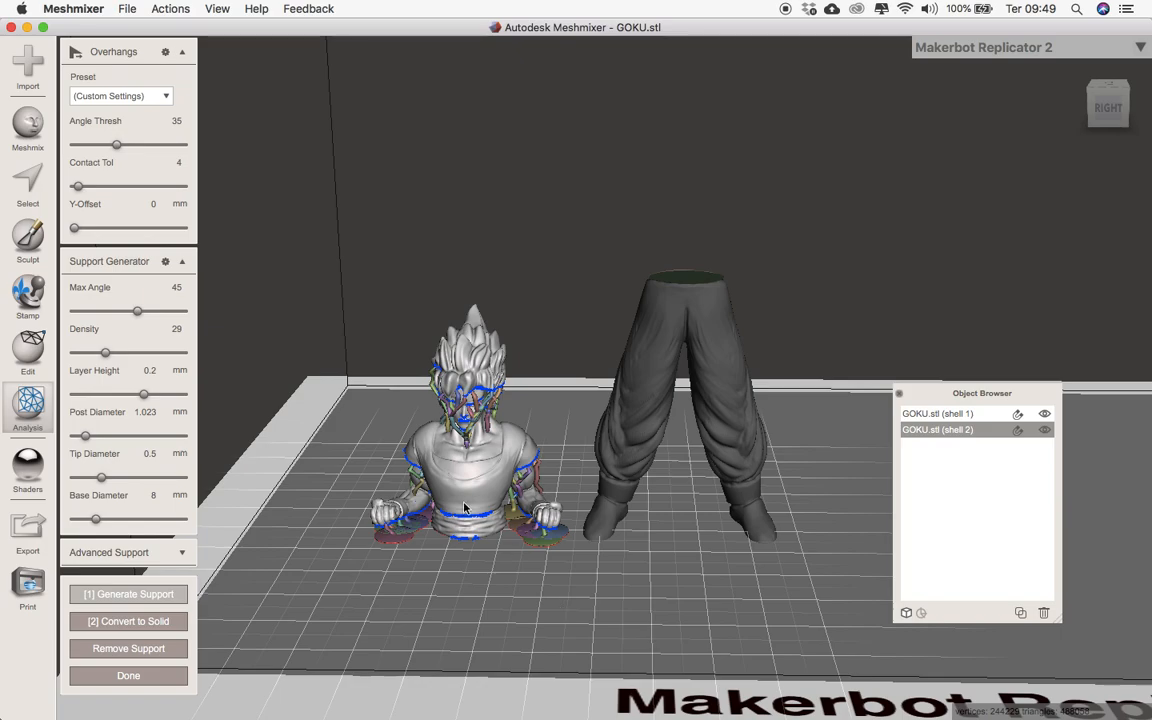
right_click_drag(404, 530, 360, 470)
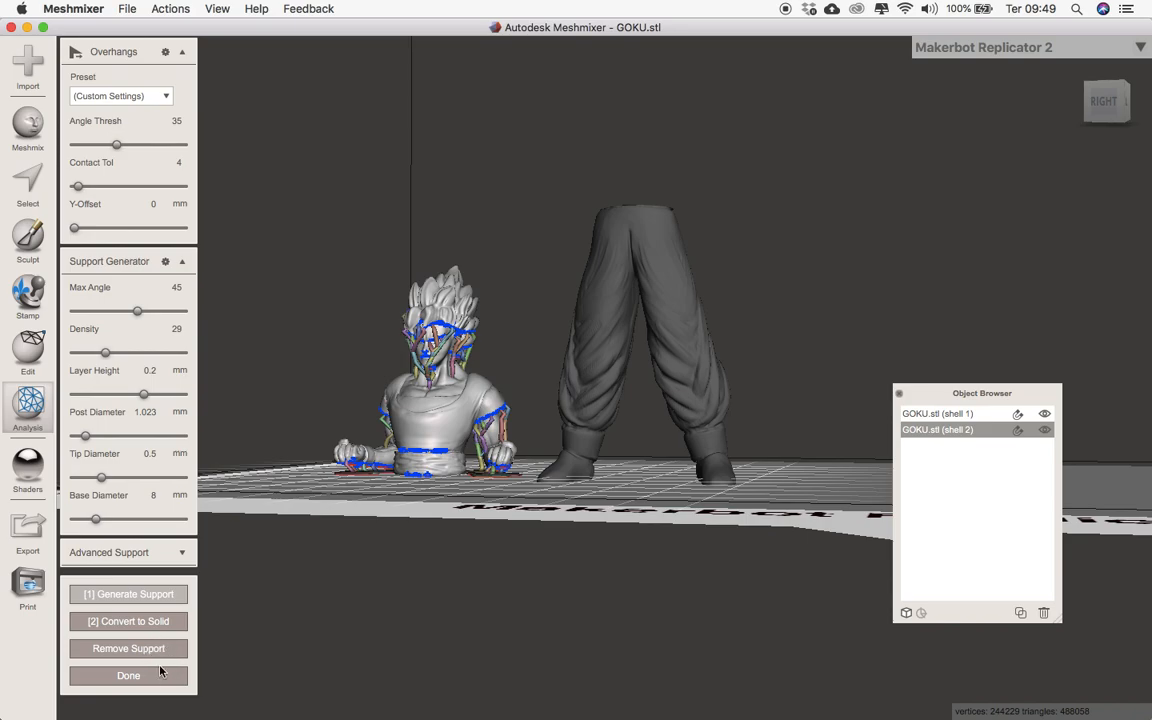
- Convert the torso supports to solid, replacing the existing support structure, and finish the Overhangs analysis
left_click(185, 624)
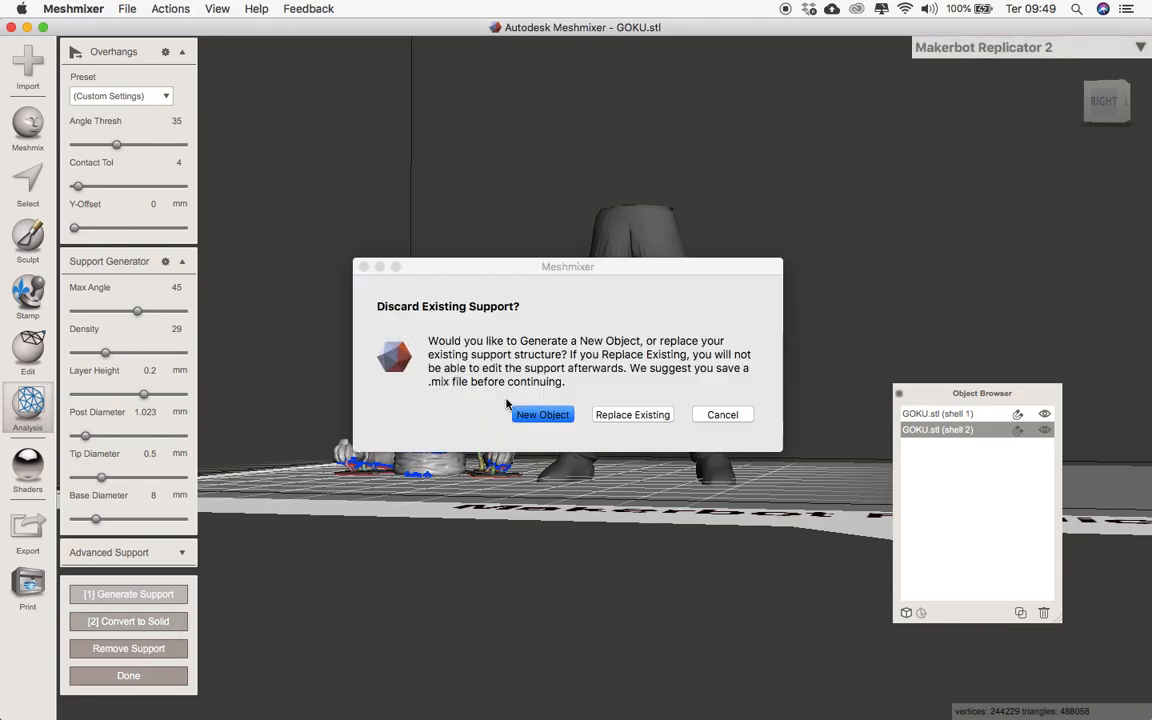
left_click(625, 411)
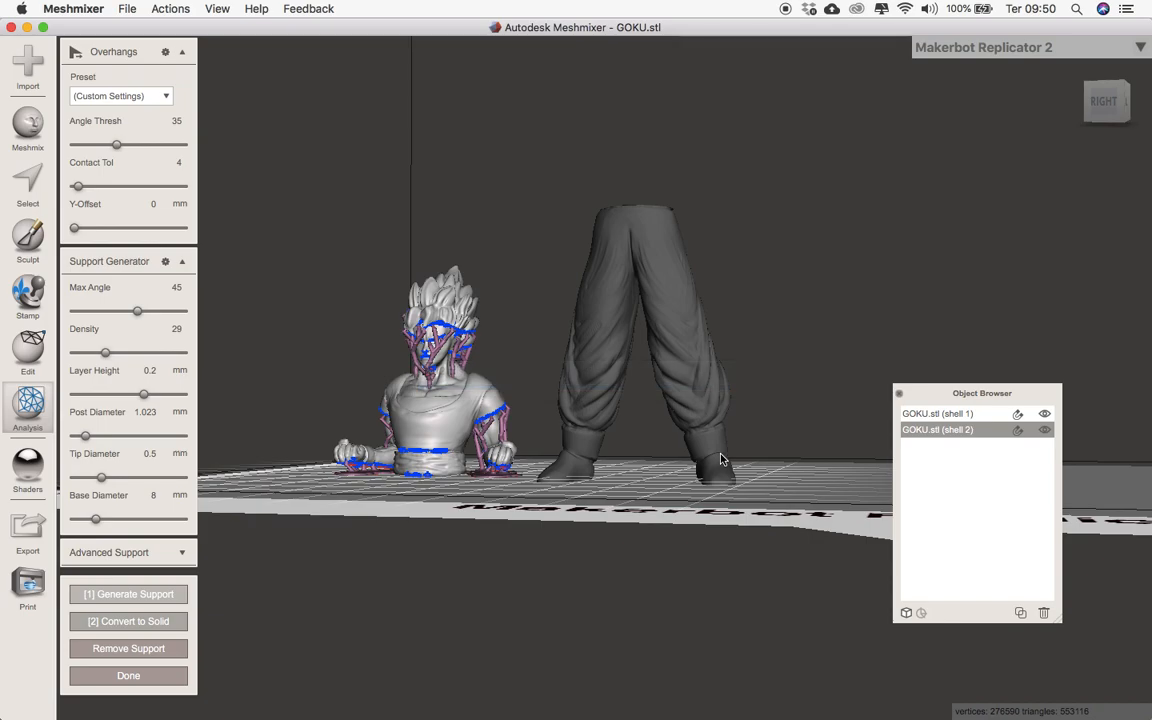
right_click_drag(671, 424, 692, 392)
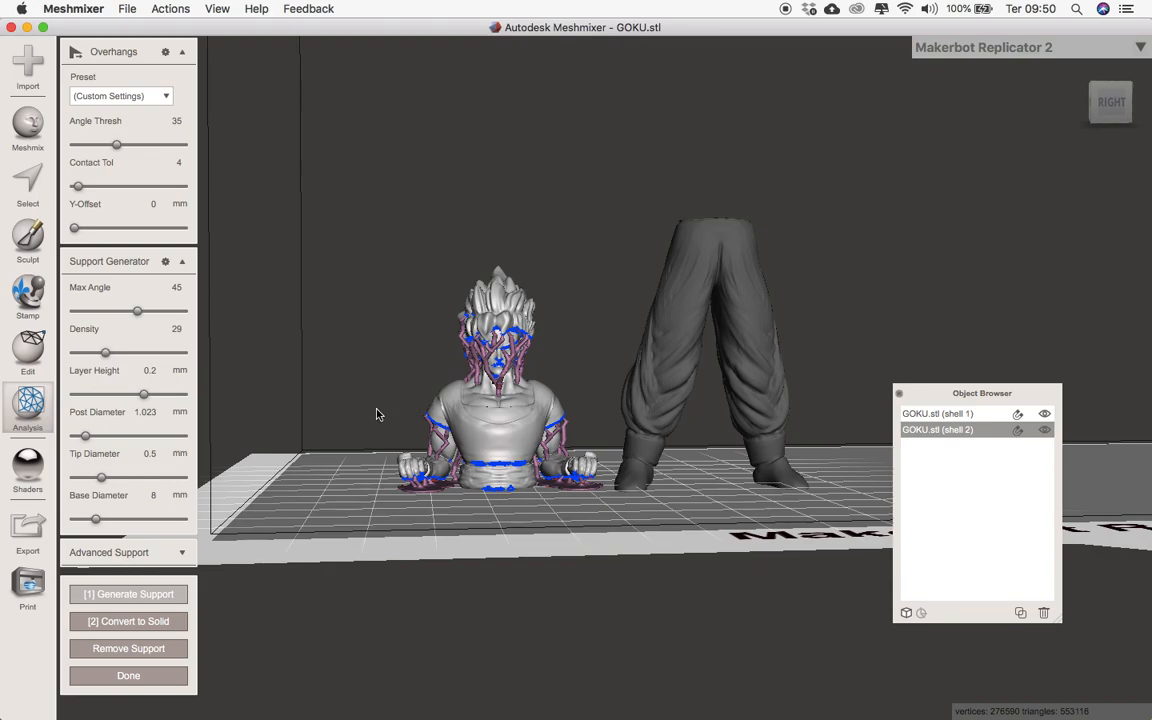
left_click(165, 679)
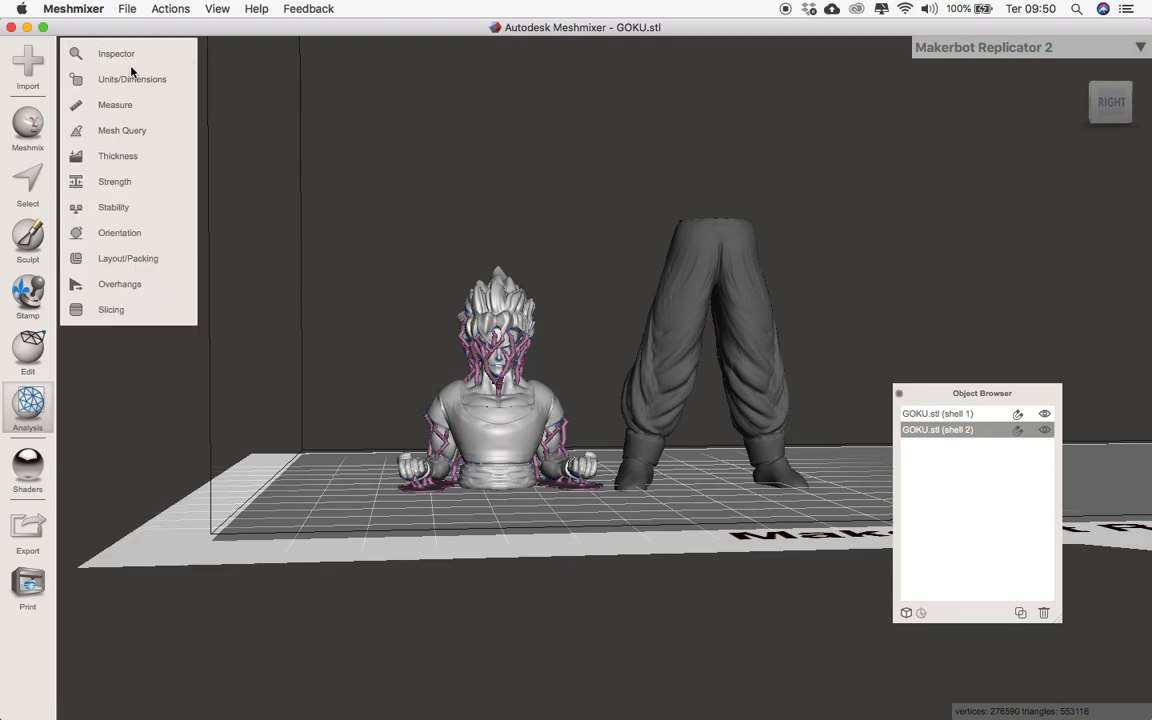
- Check the legs shell for mesh defects with the Inspector, looking at the cut waist, and close the tool
left_click(700, 265)
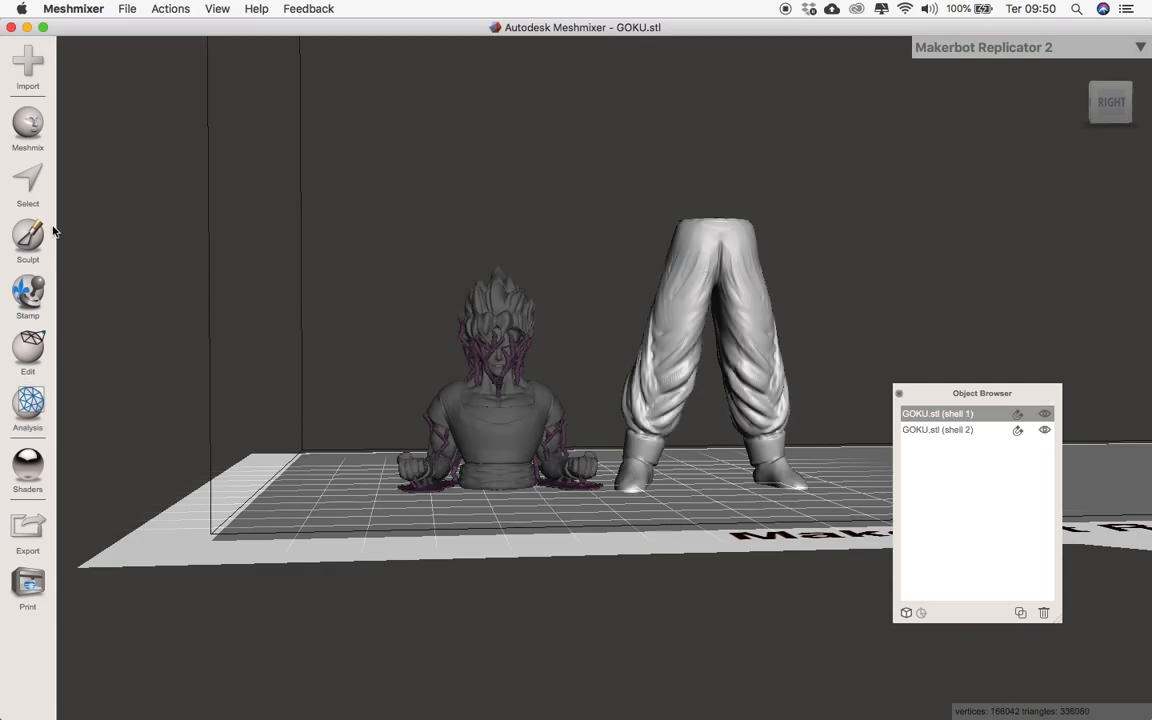
left_click(20, 408)
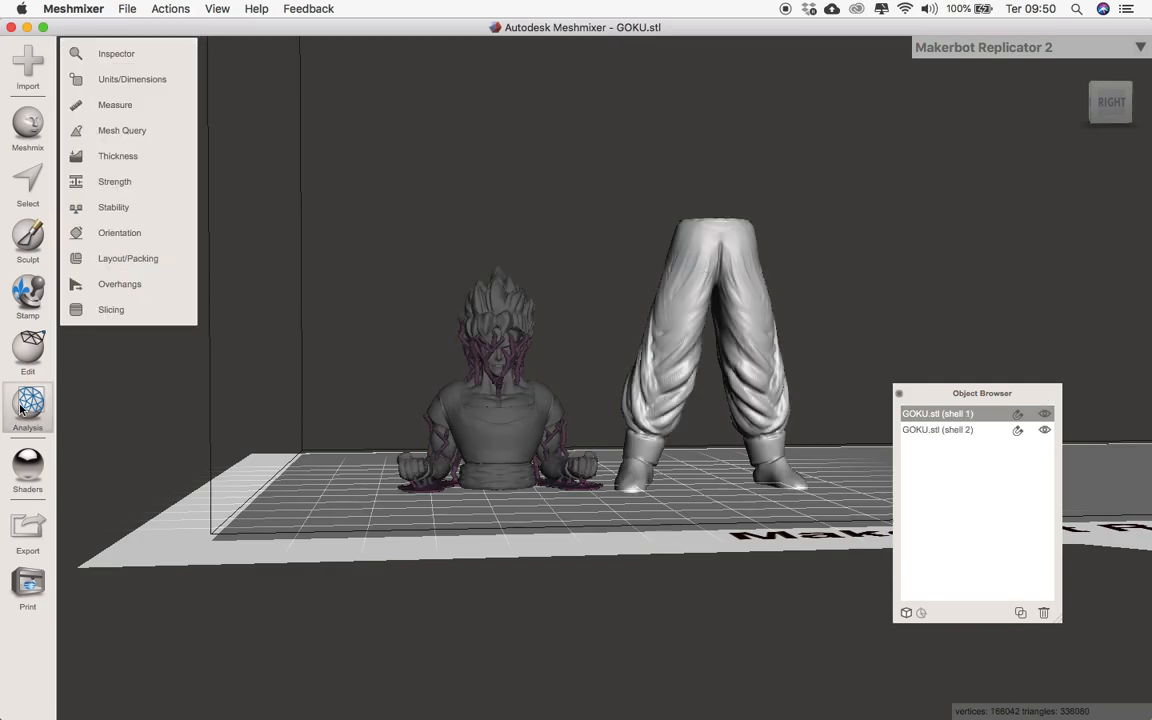
left_click(112, 54)
right_click_drag(609, 216, 560, 250)
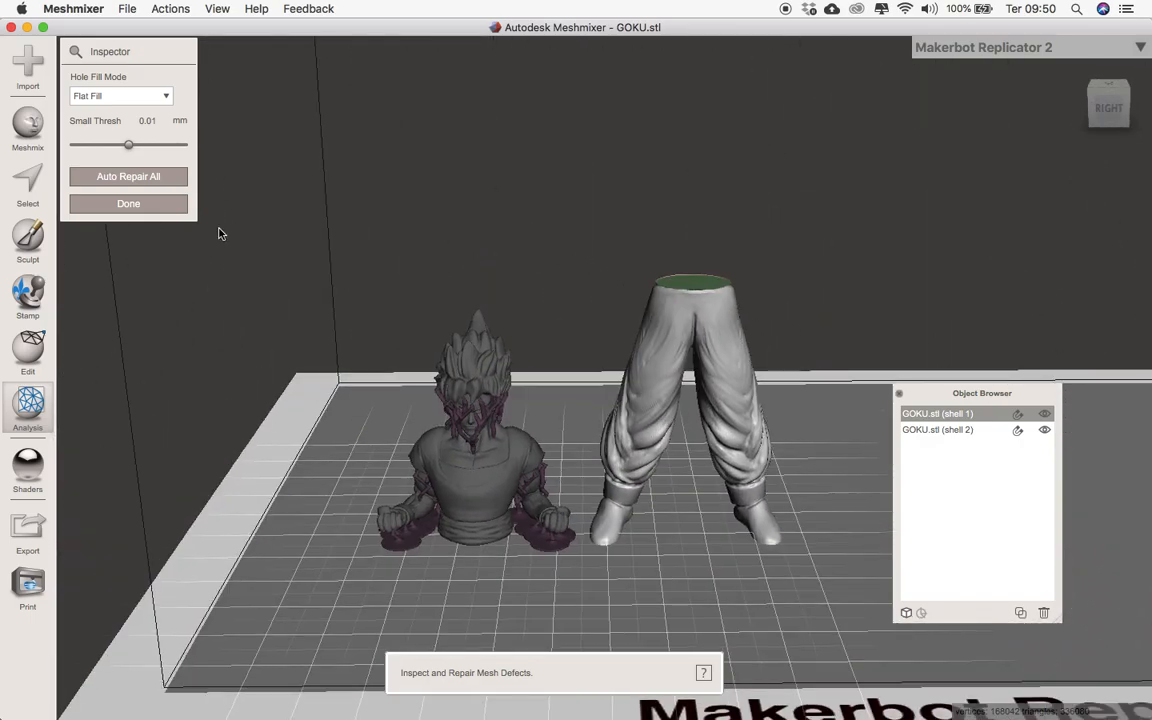
left_click(150, 204)
- Run the Inspector on the torso shell and examine the defects marked on the supports around the head, arms and waist
left_click(490, 465)
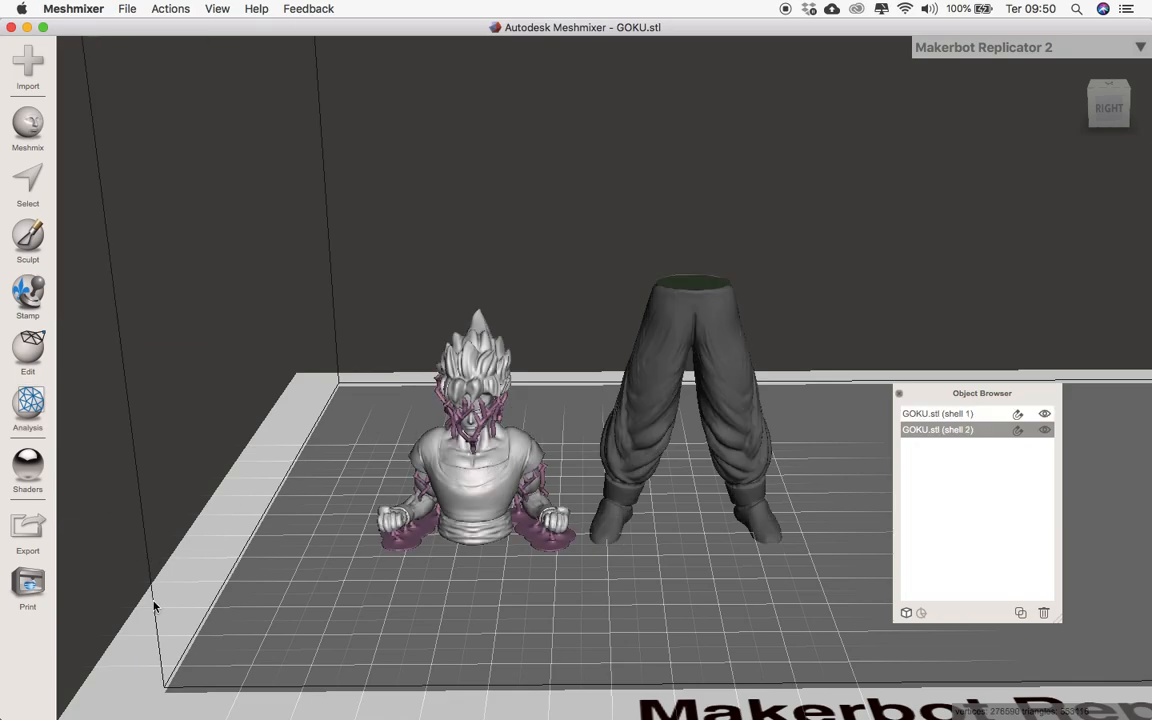
left_click(35, 408)
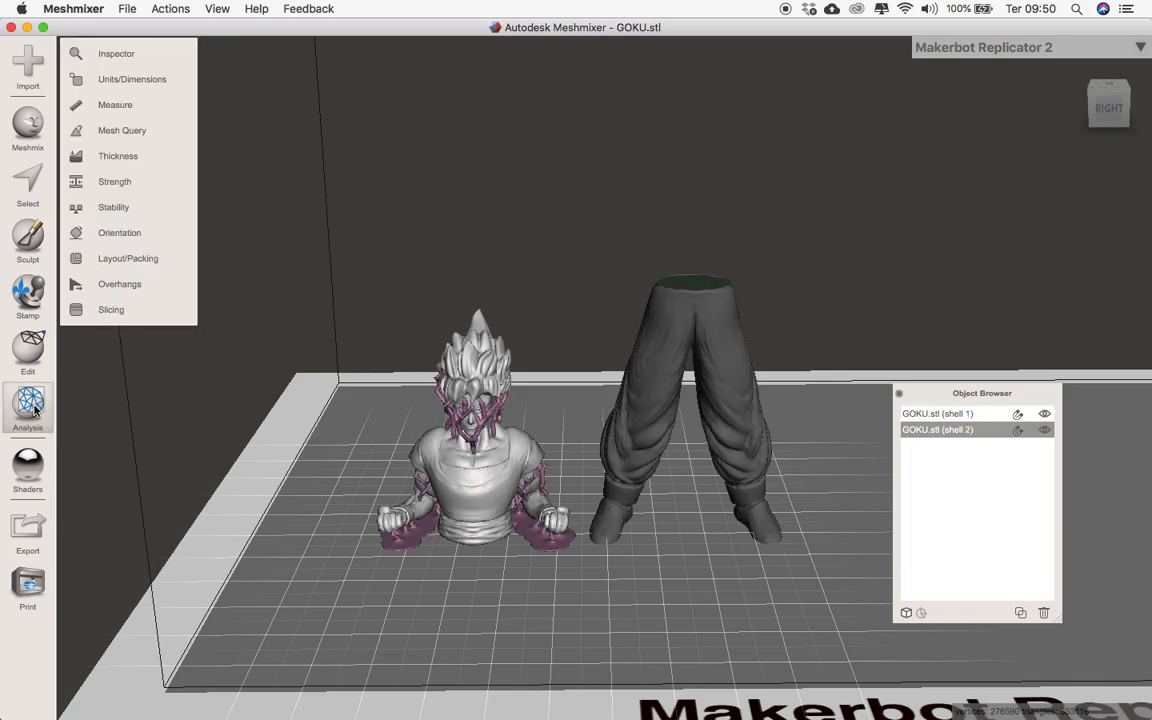
left_click(122, 55)
right_click_drag(305, 391, 547, 377)
right_click_drag(665, 388, 793, 371, "alt")
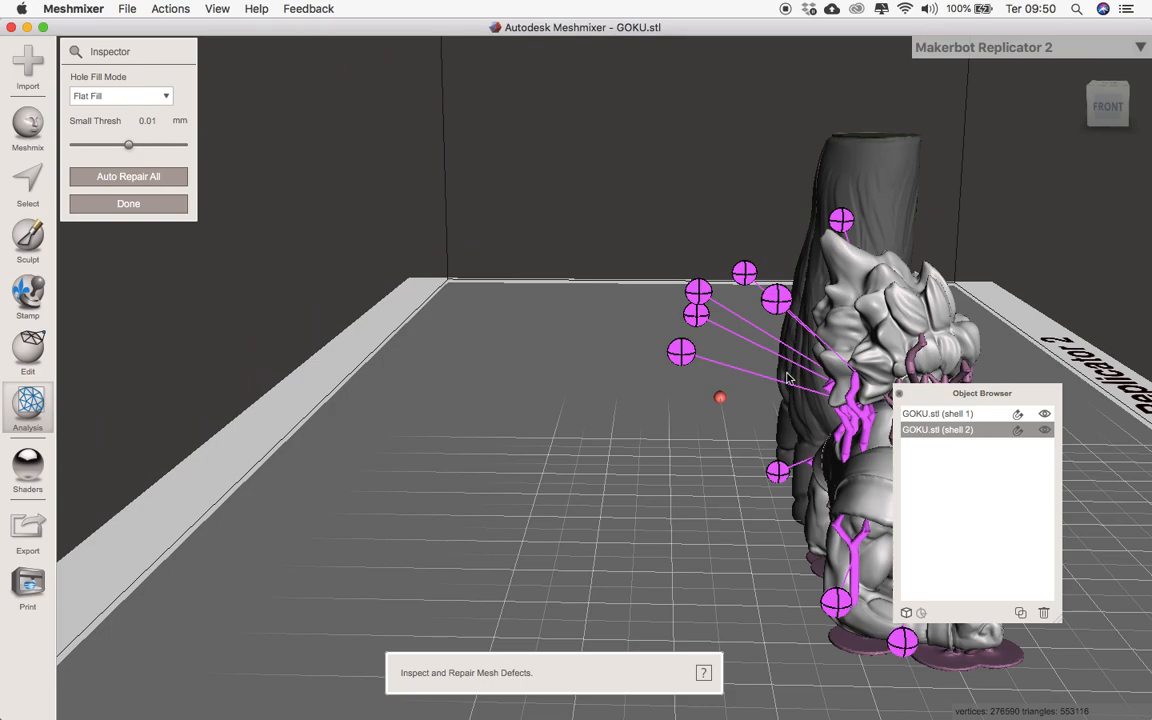
middle_click_drag(674, 391, 576, 390)
right_click_drag(393, 357, 78, 476)
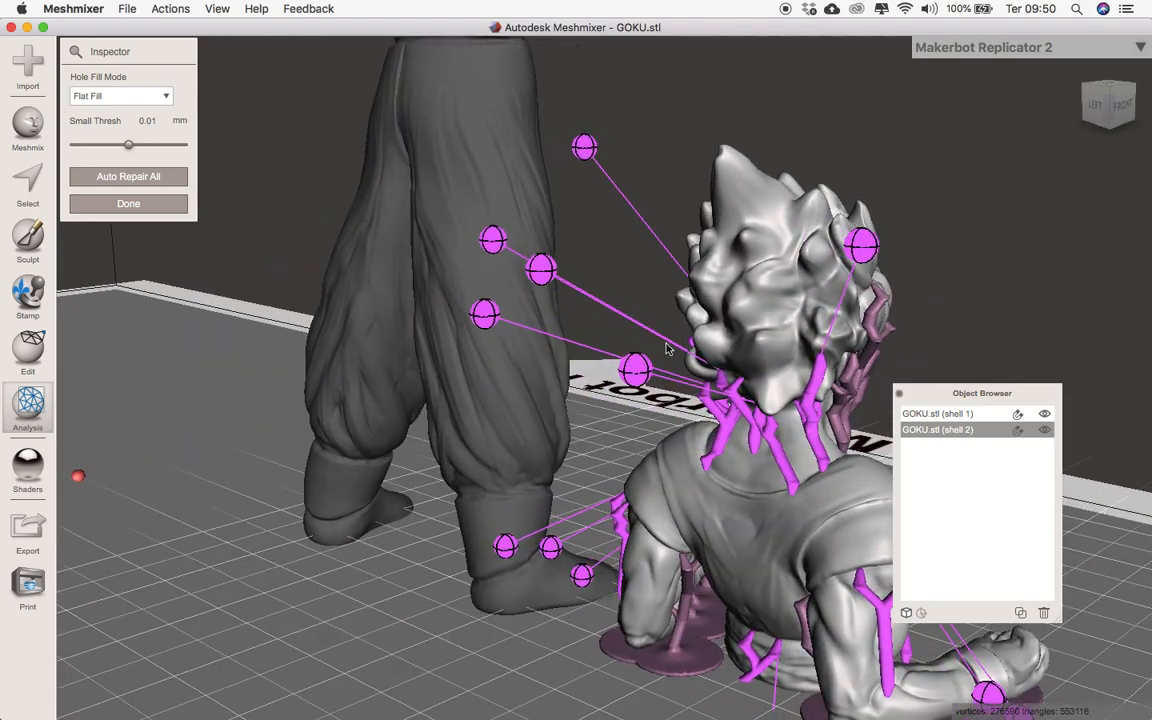
scroll(714, 345, "up", 5)
right_click_drag(714, 345, 653, 370)
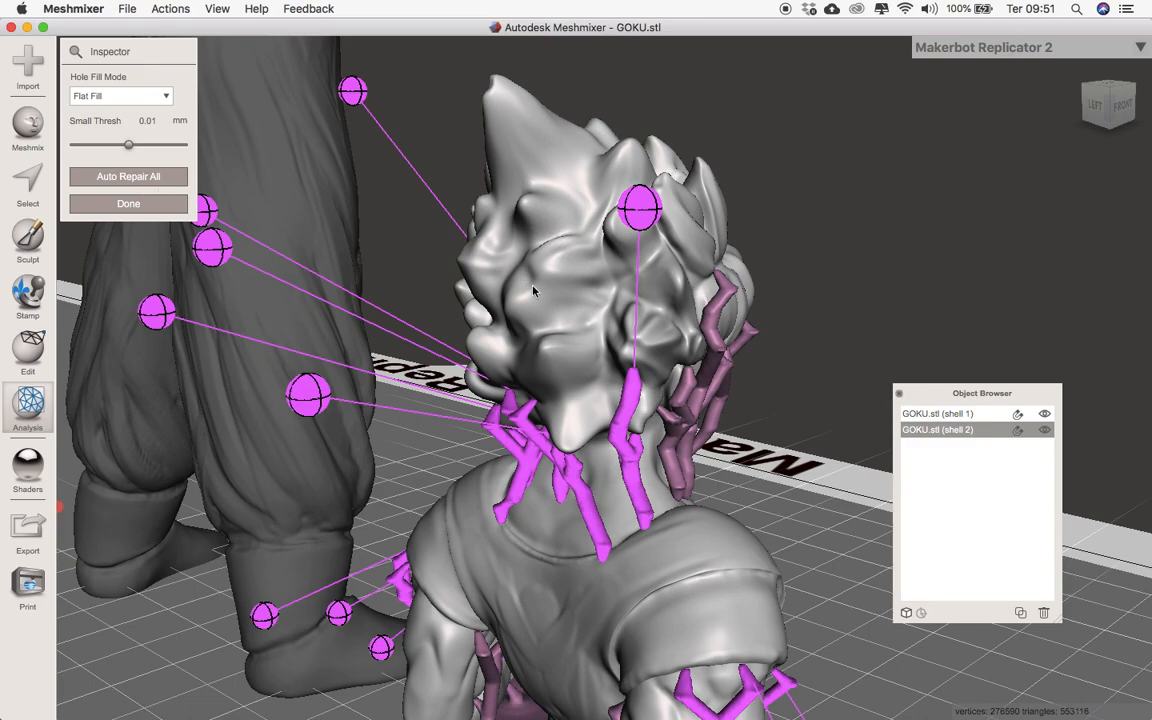
- Auto-repair all defects of the torso shell with Flat Fill, look over the mesh, and finish the Inspector
left_click(131, 179)
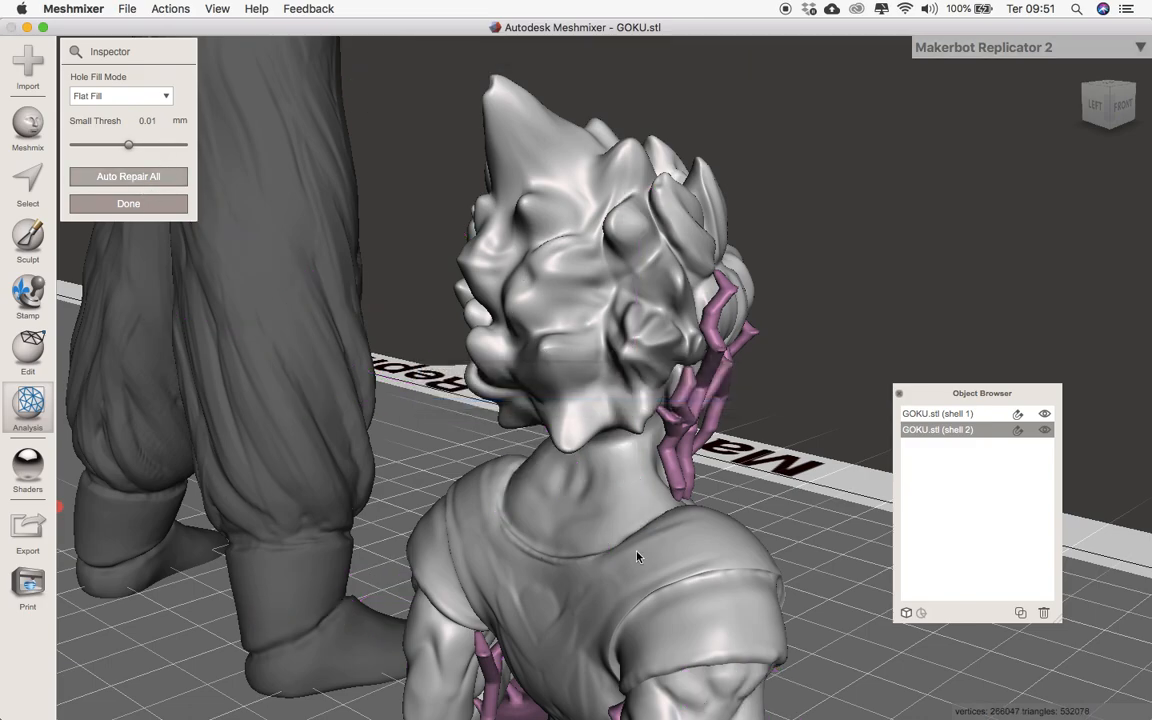
right_click_drag(643, 553, 590, 380)
left_click(158, 206)
mouse_move(46, 422)
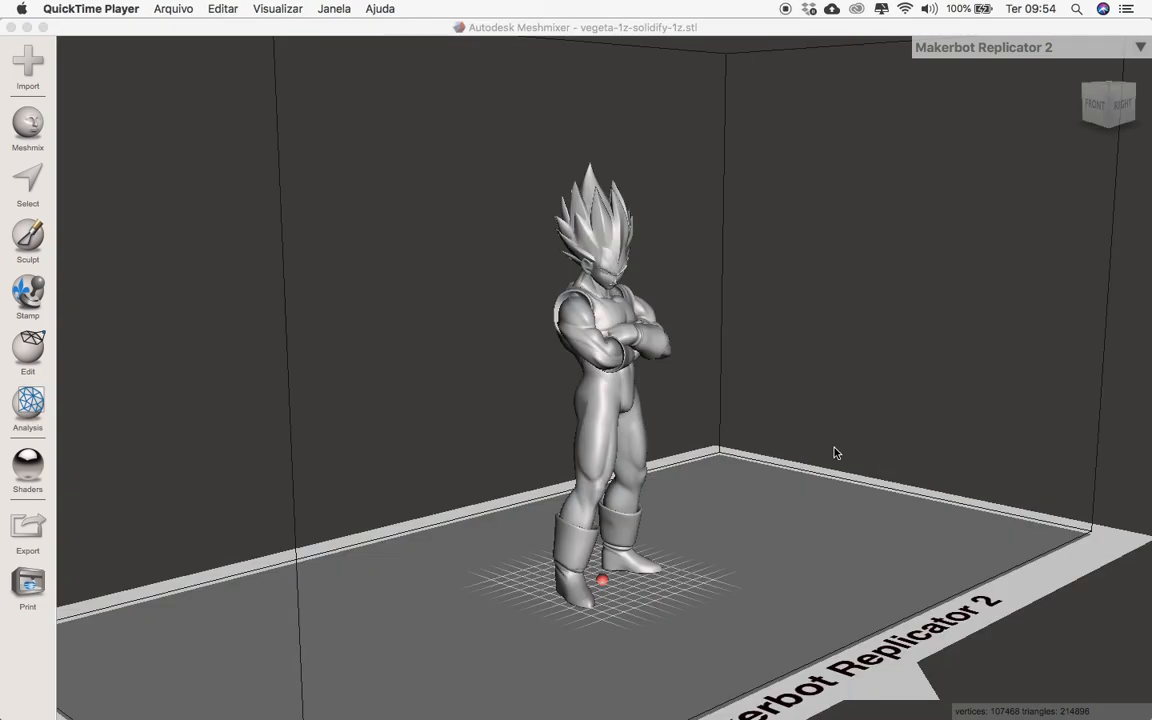
- Look over the Vegeta figure from the front, side and above, and run the Inspector on it
right_click_drag(834, 452, 681, 442)
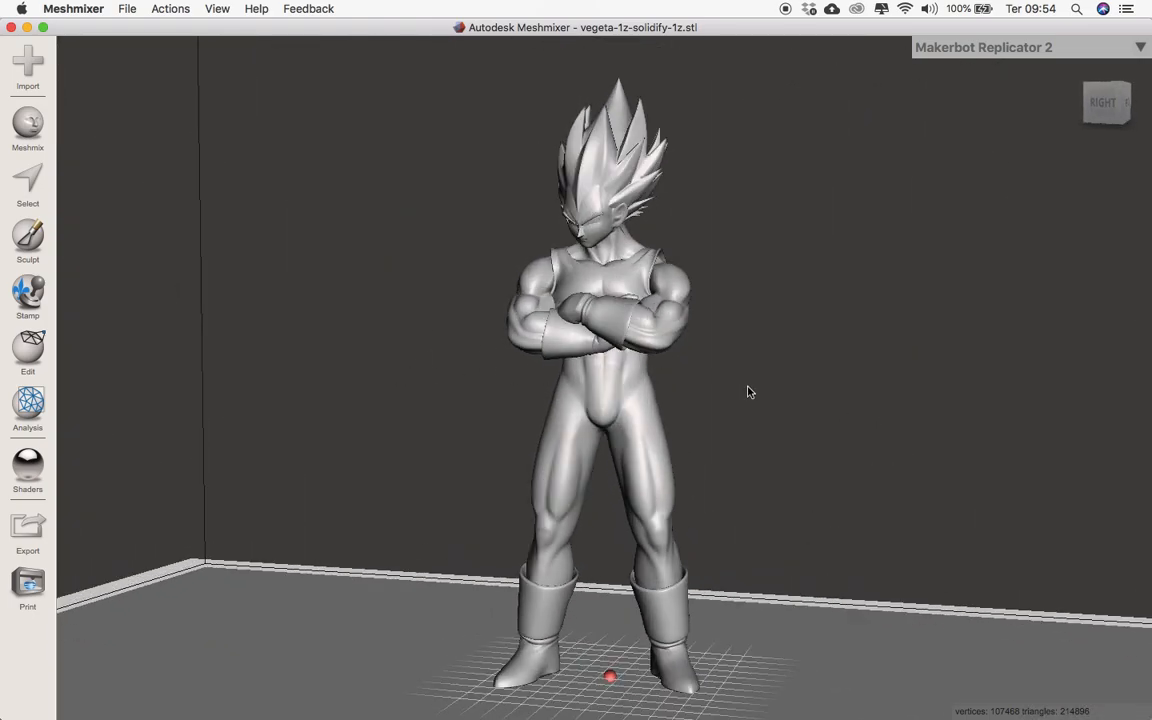
right_click_drag(782, 417, 823, 442)
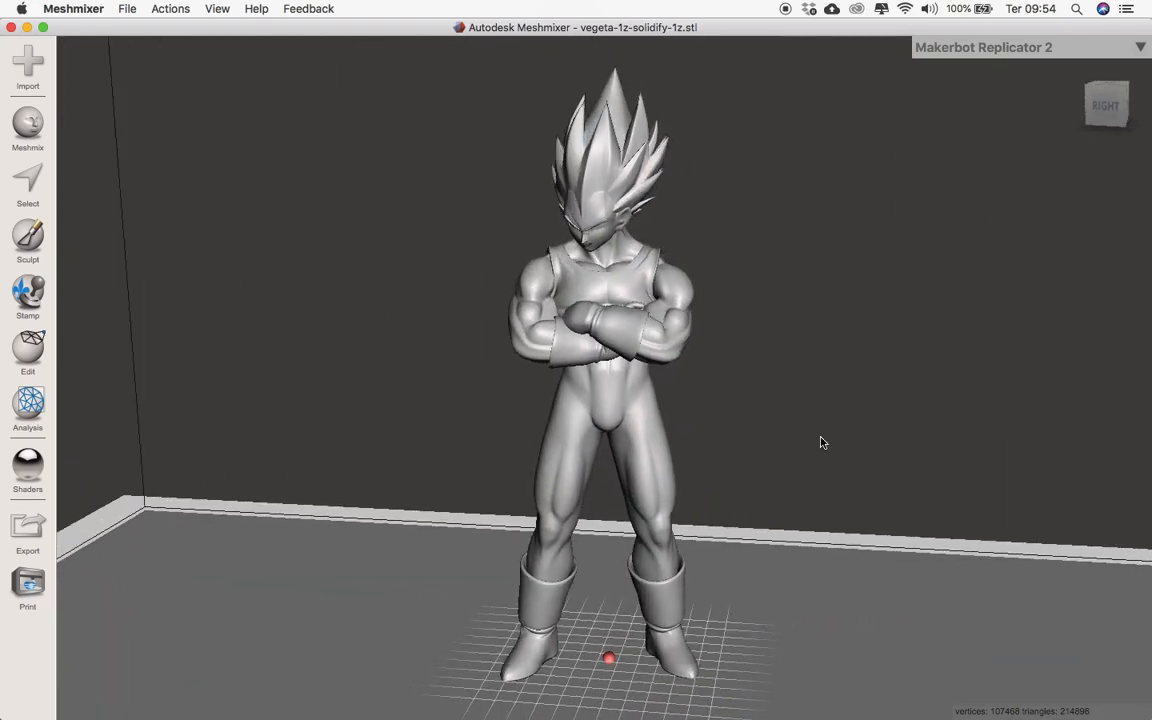
right_click_drag(409, 432, 607, 360)
right_click_drag(604, 298, 545, 232)
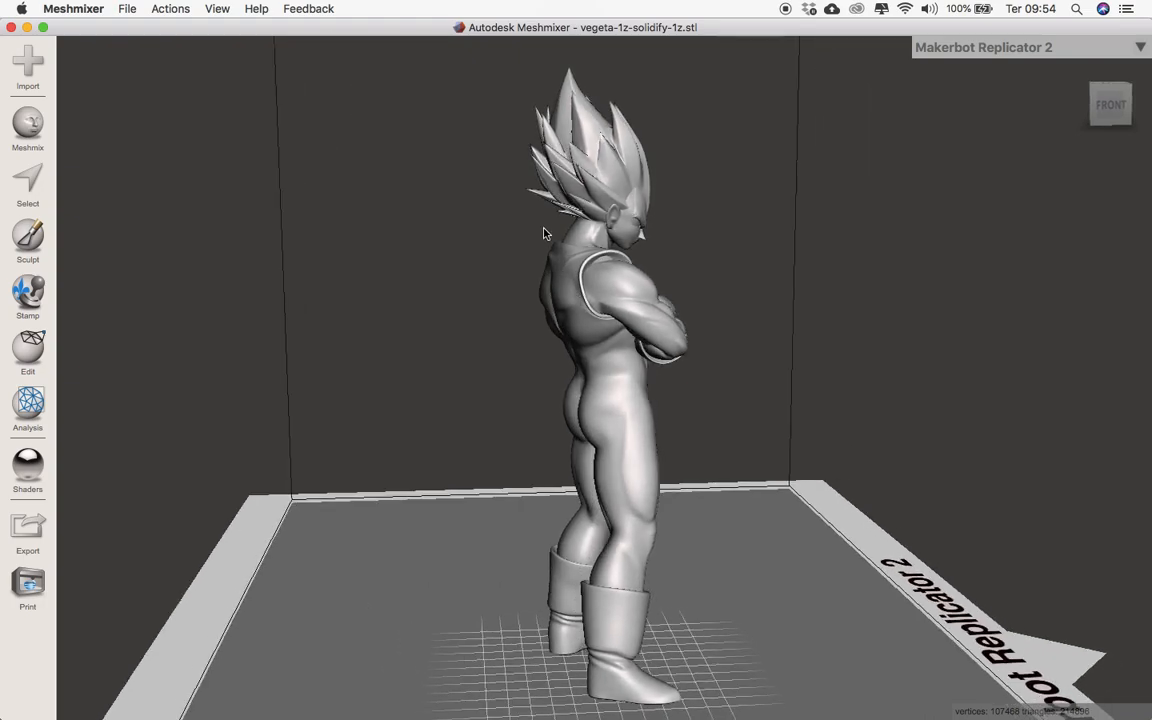
right_click_drag(581, 358, 241, 447)
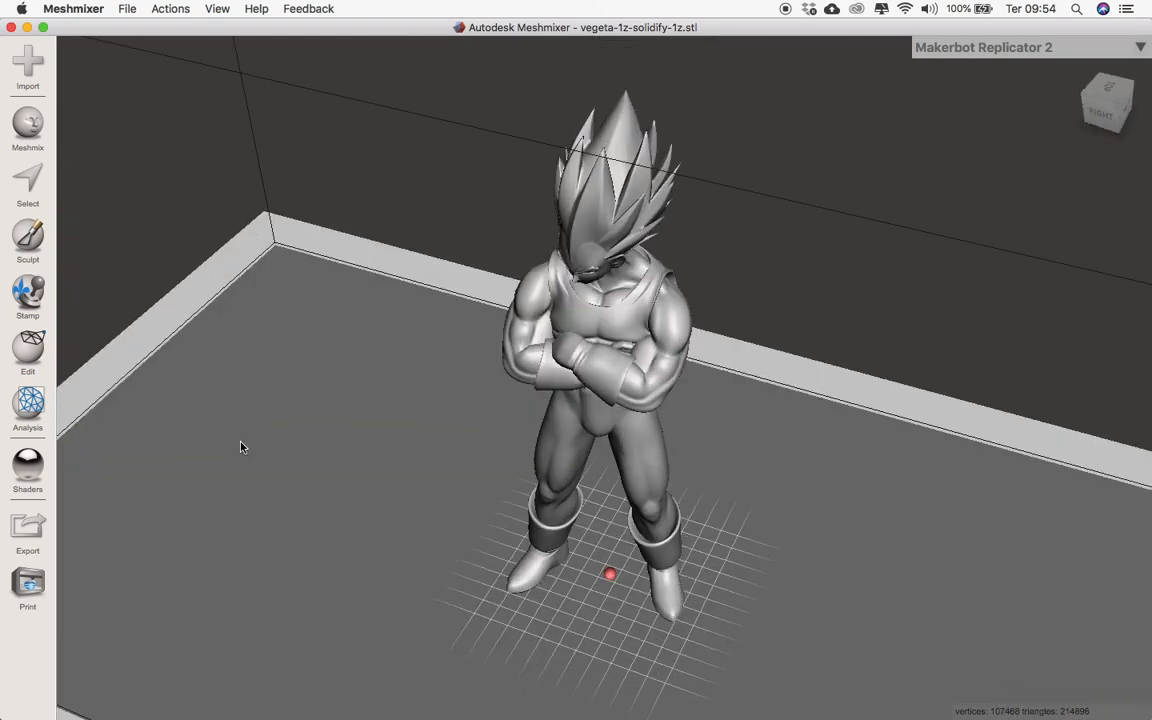
right_click_drag(493, 449, 697, 419)
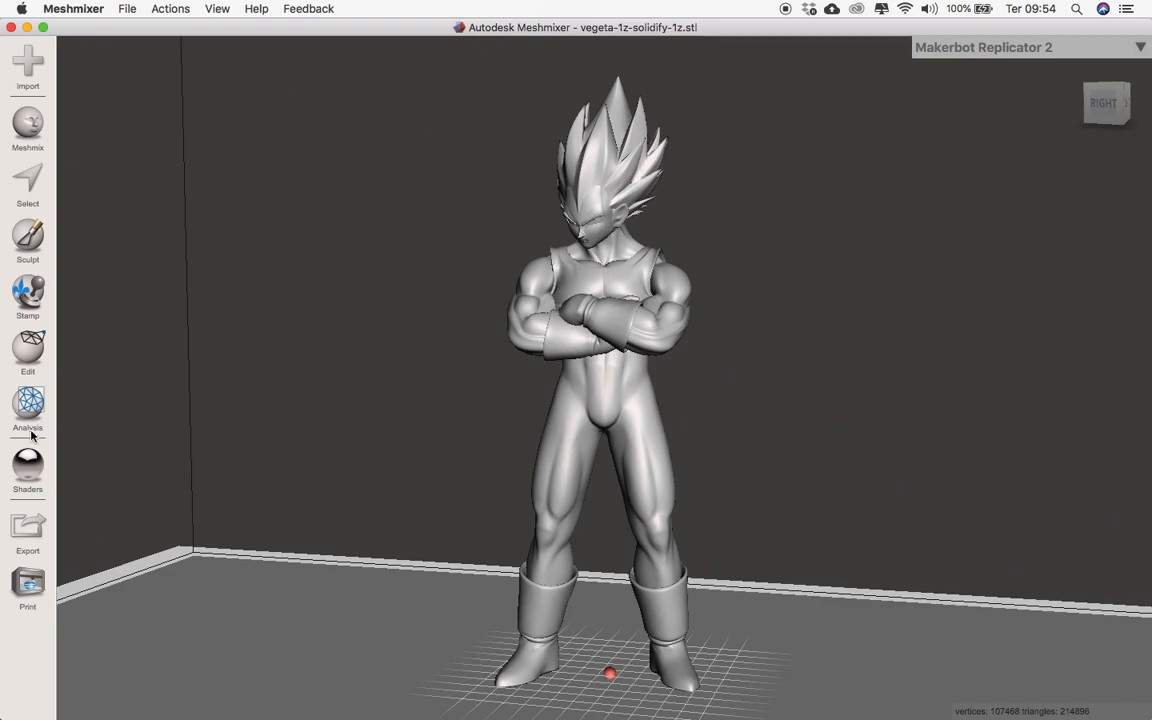
mouse_move(48, 394)
left_click(100, 56)
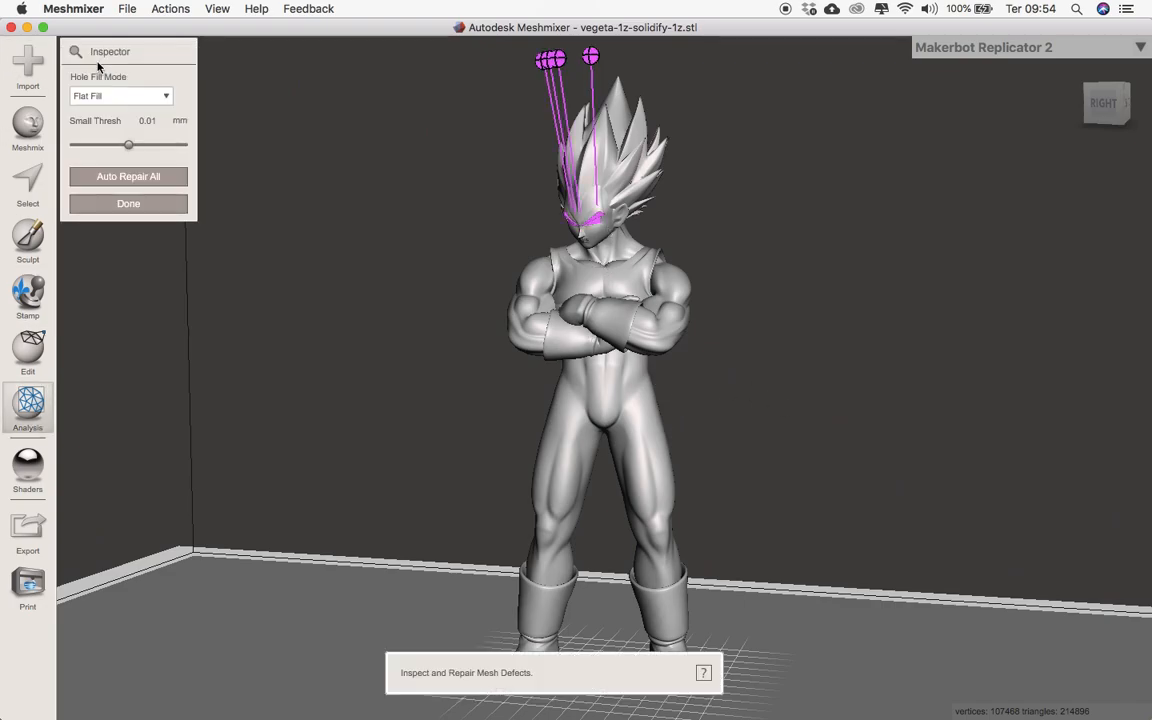
- Examine the mesh defects marked at the figure's eyes and eyebrows from several angles
right_click_drag(497, 249, 609, 243)
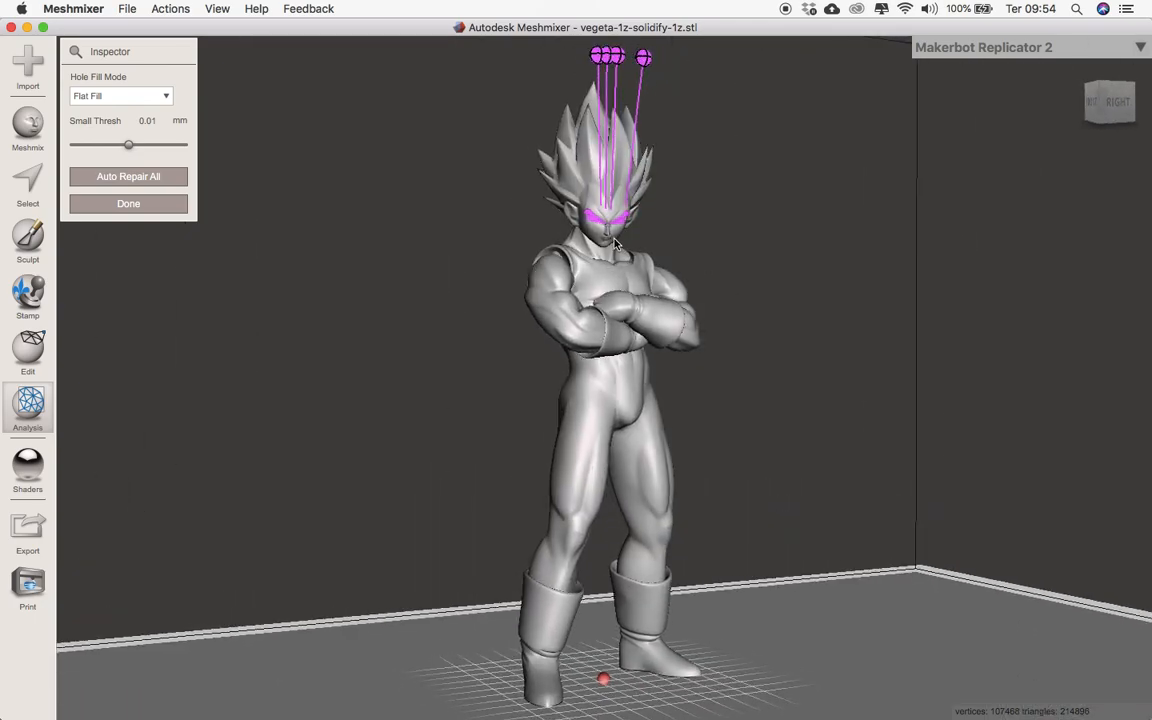
scroll(610, 243, "up", 3)
scroll(610, 243, "up", 3)
scroll(612, 230, "down", 2)
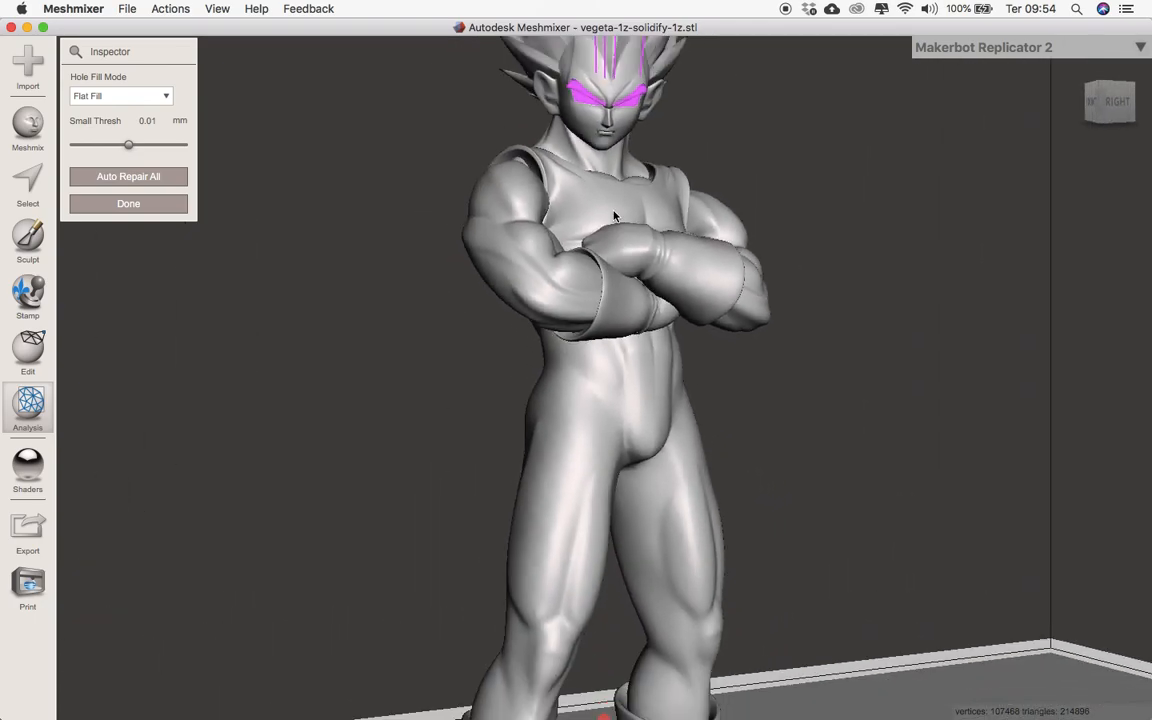
middle_click_drag(614, 218, 548, 345)
scroll(548, 345, "up", 4)
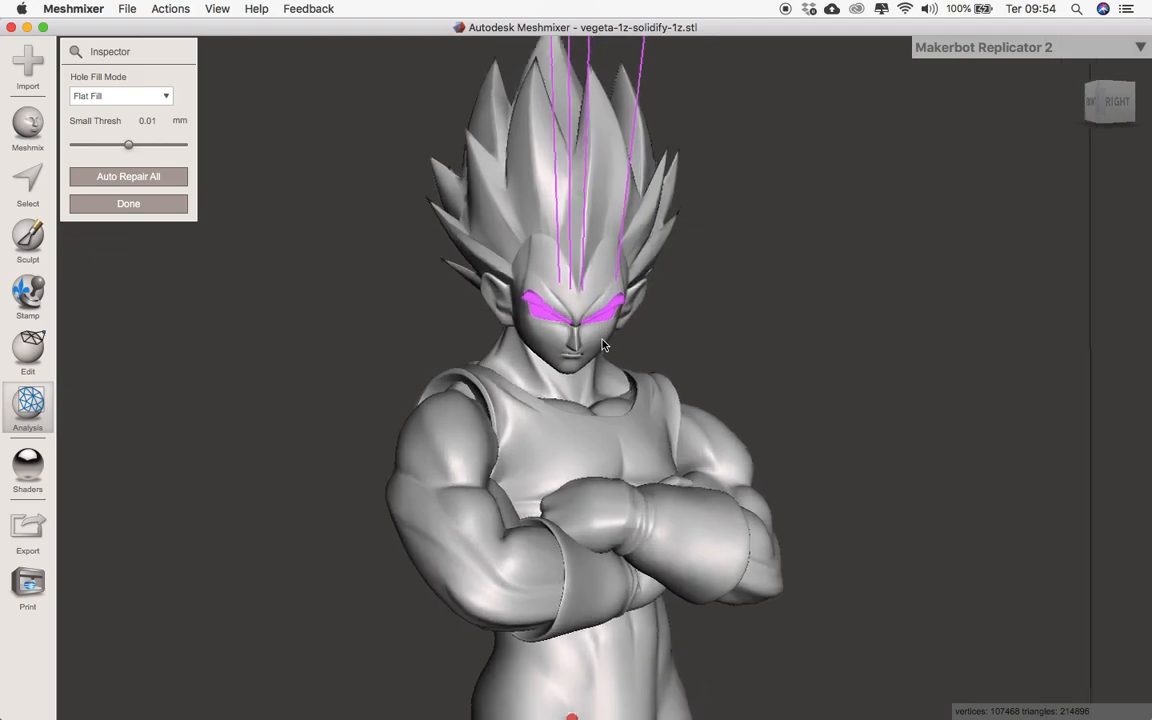
right_click_drag(602, 344, 279, 342)
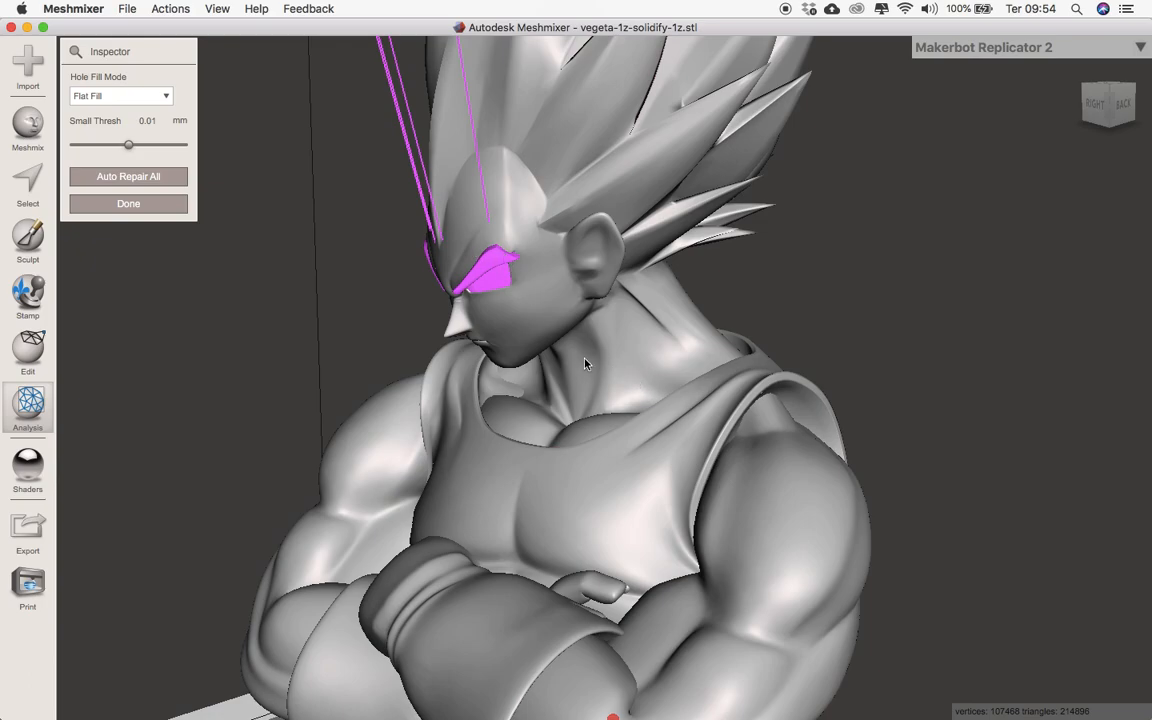
right_click_drag(634, 363, 764, 361)
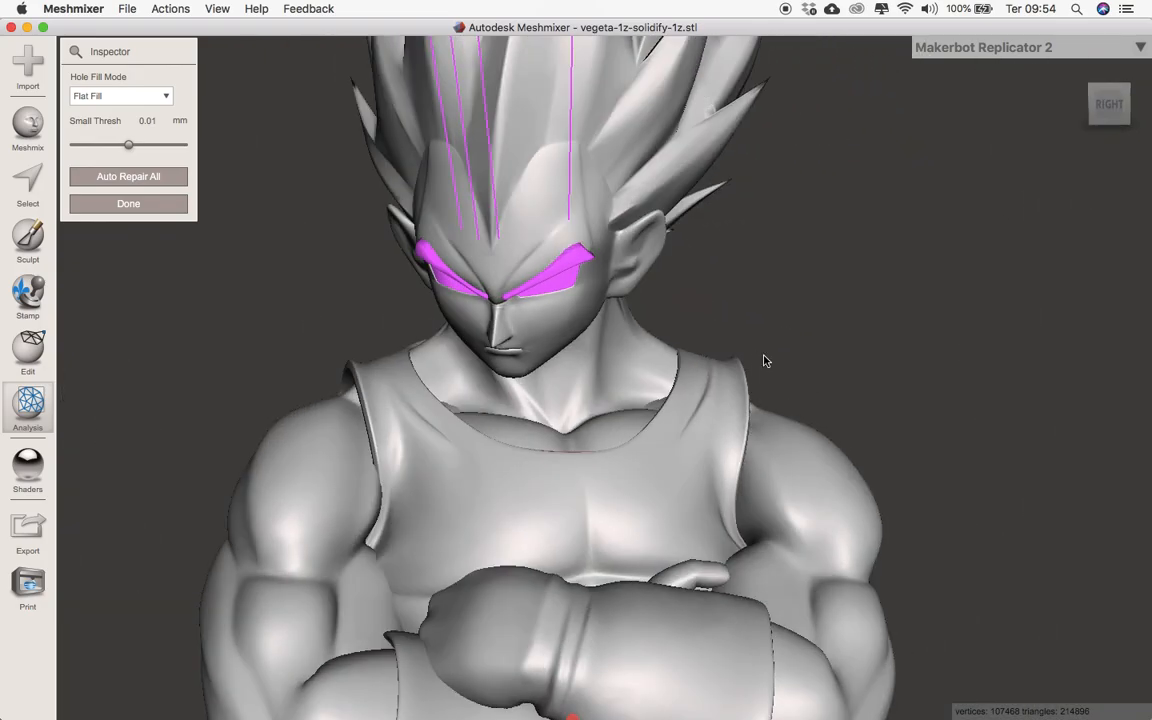
right_click_drag(470, 374, 262, 355)
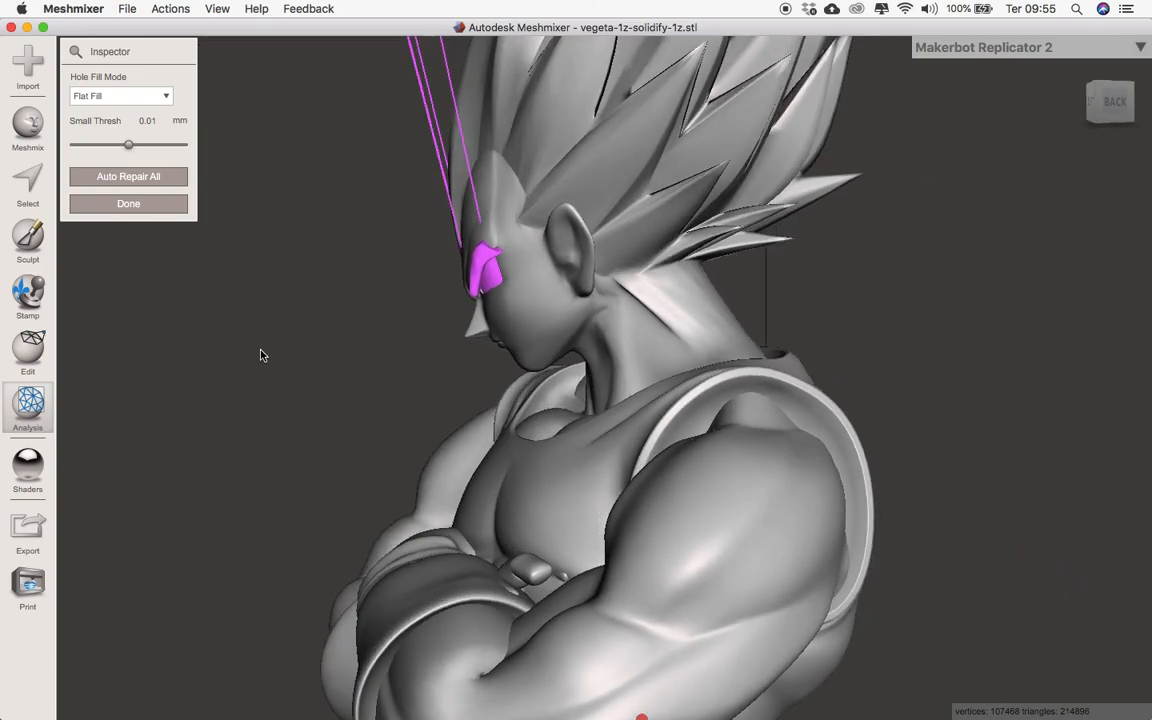
right_click_drag(352, 363, 443, 368)
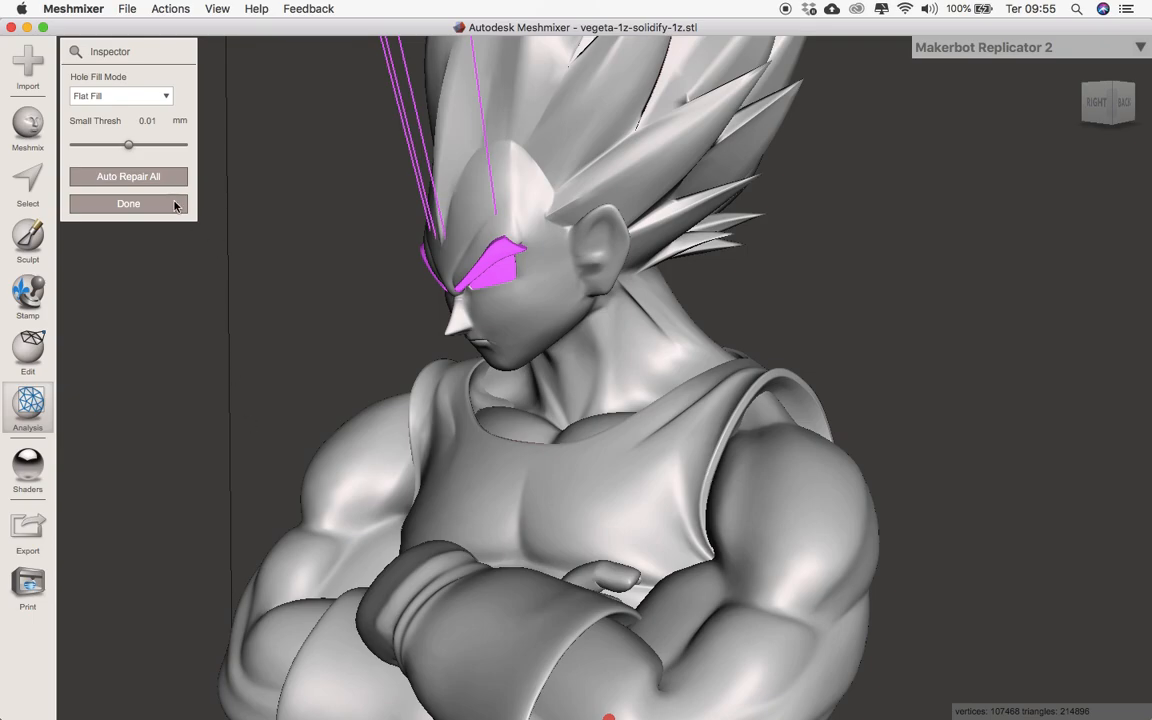
- Try to auto-repair all defects of the figure with Flat Fill, look at the eyes and eyebrows, and undo the repair
left_click(133, 180)
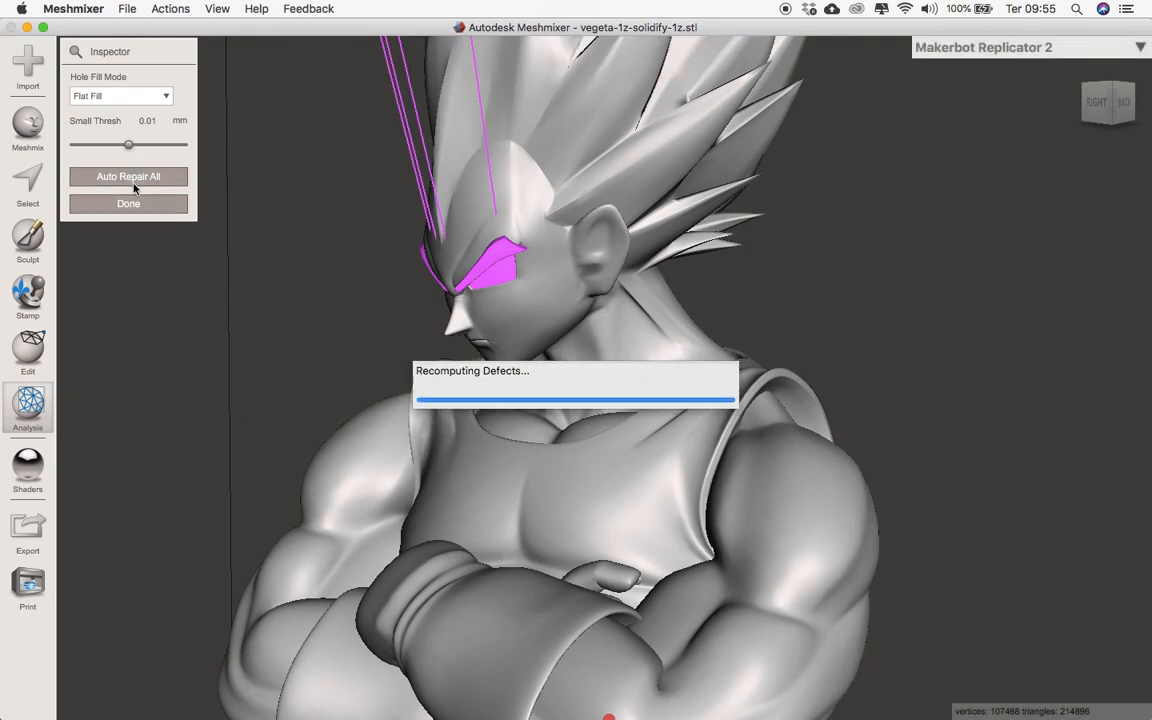
right_click_drag(601, 398, 662, 416)
key("Return")
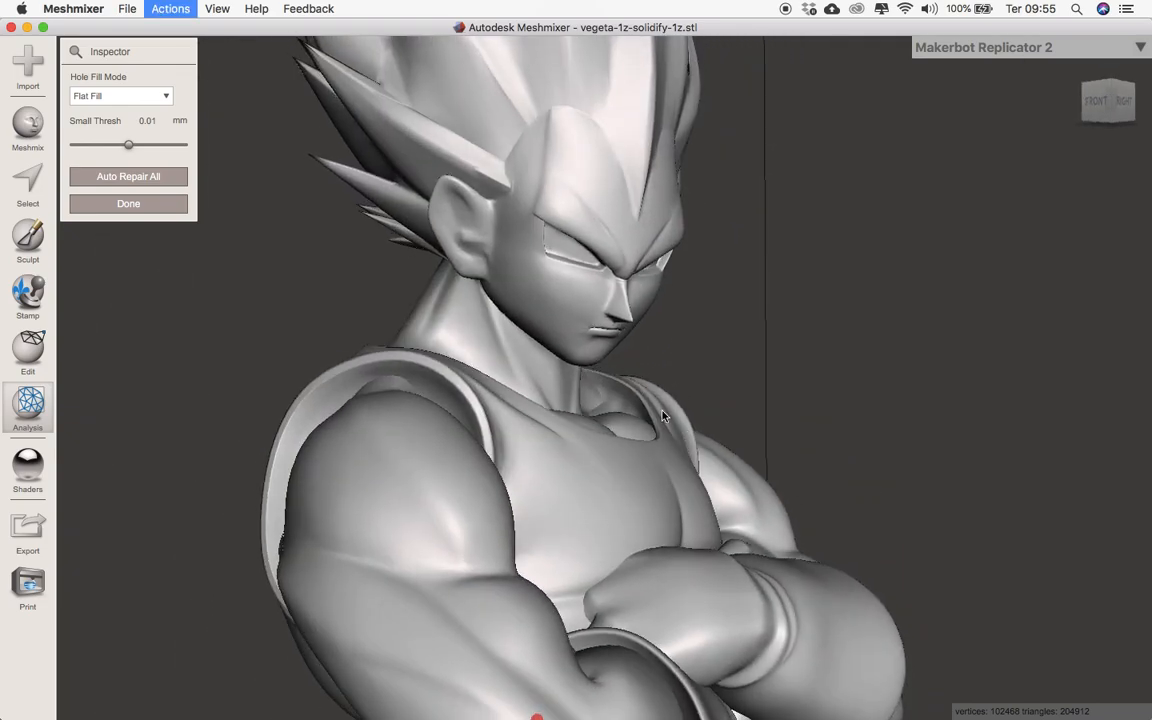
right_click_drag(622, 365, 502, 377)
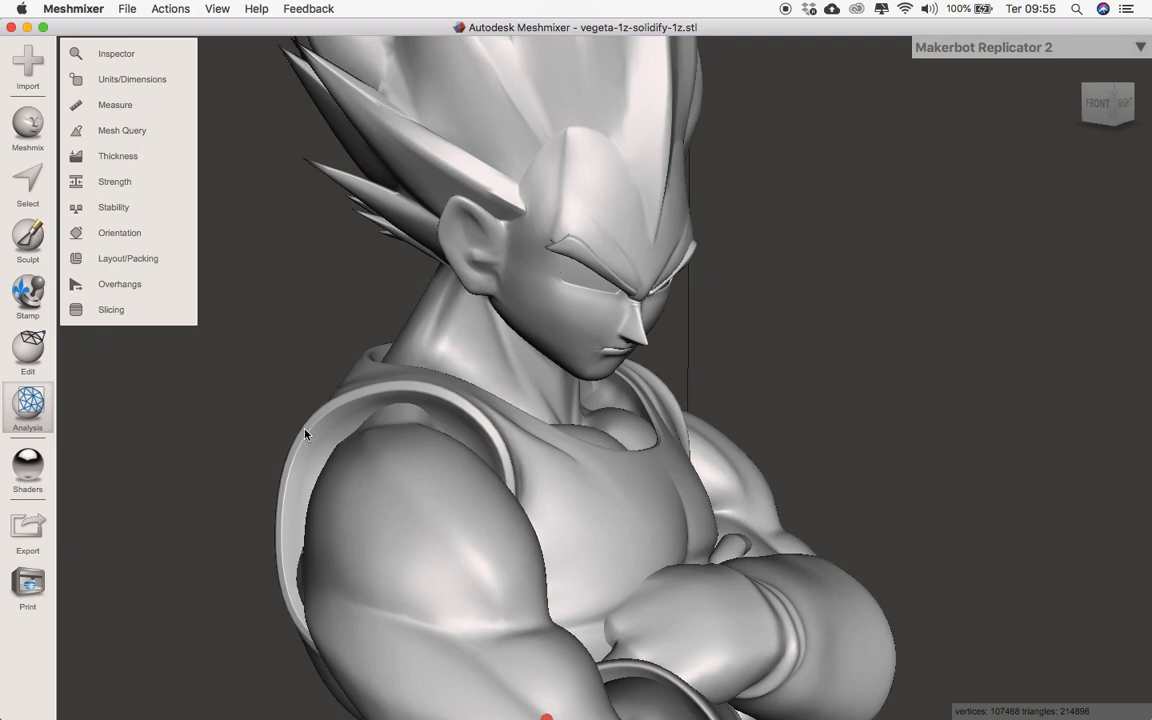
- Check the figure's overall size with Units/Dimensions and close the tool without changing values
left_click(140, 80)
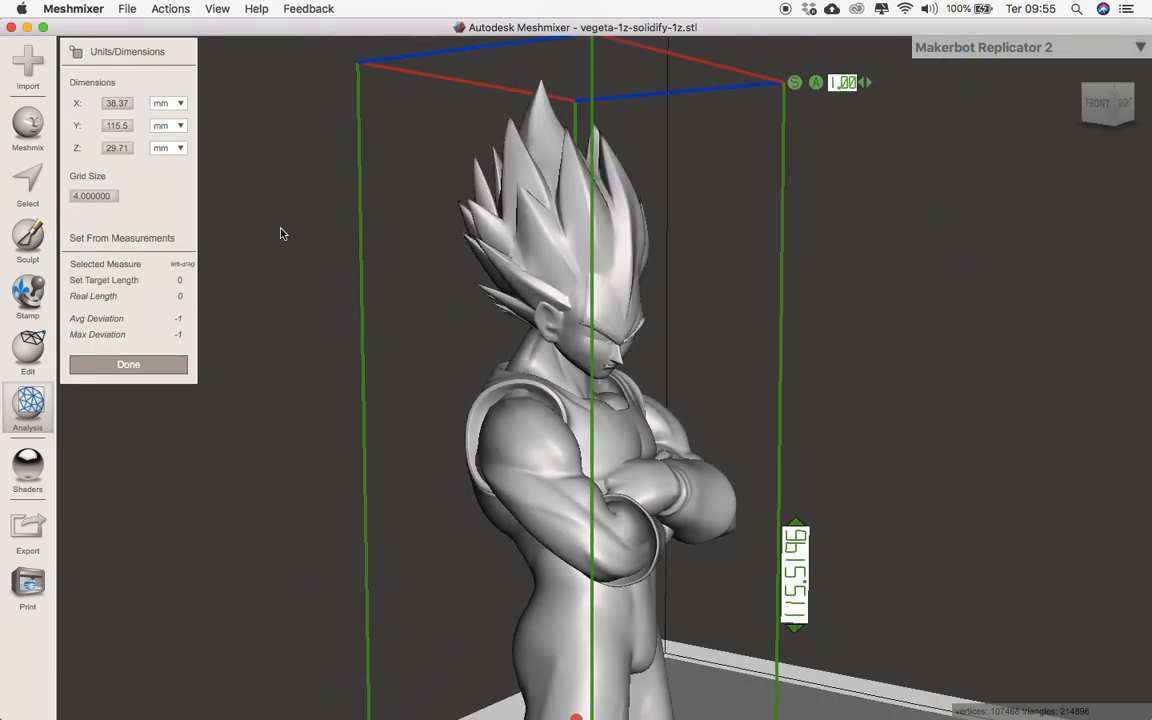
left_click(126, 364)
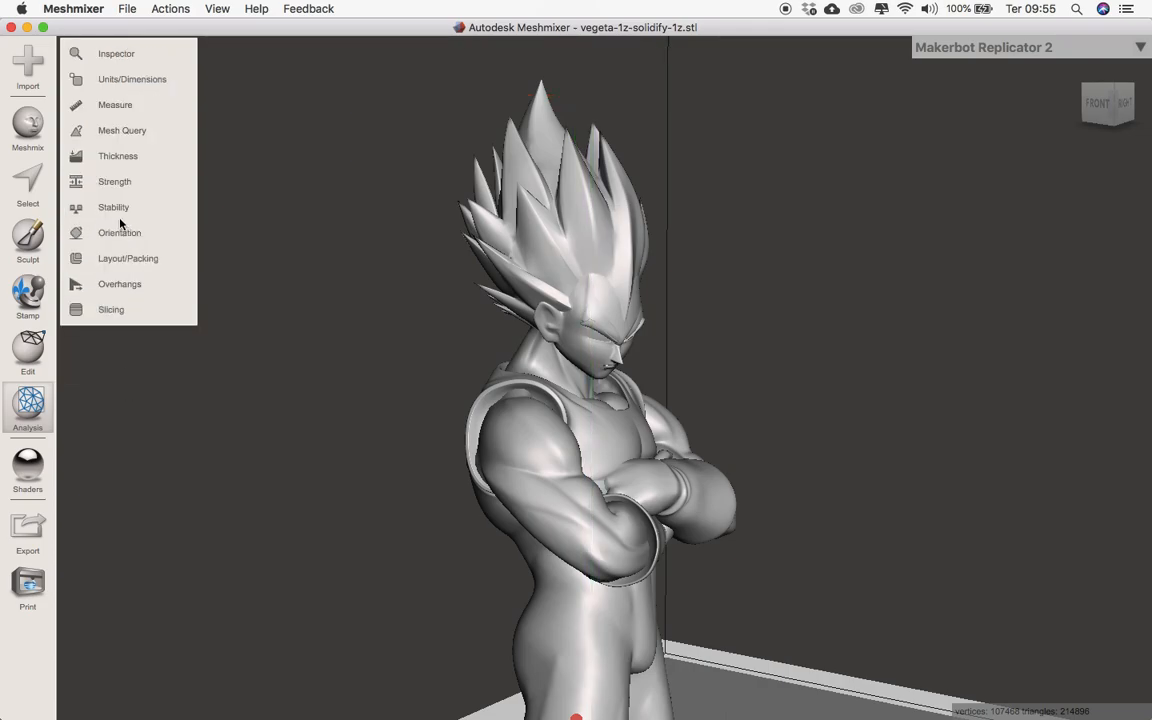
scroll(422, 373, "down", 5)
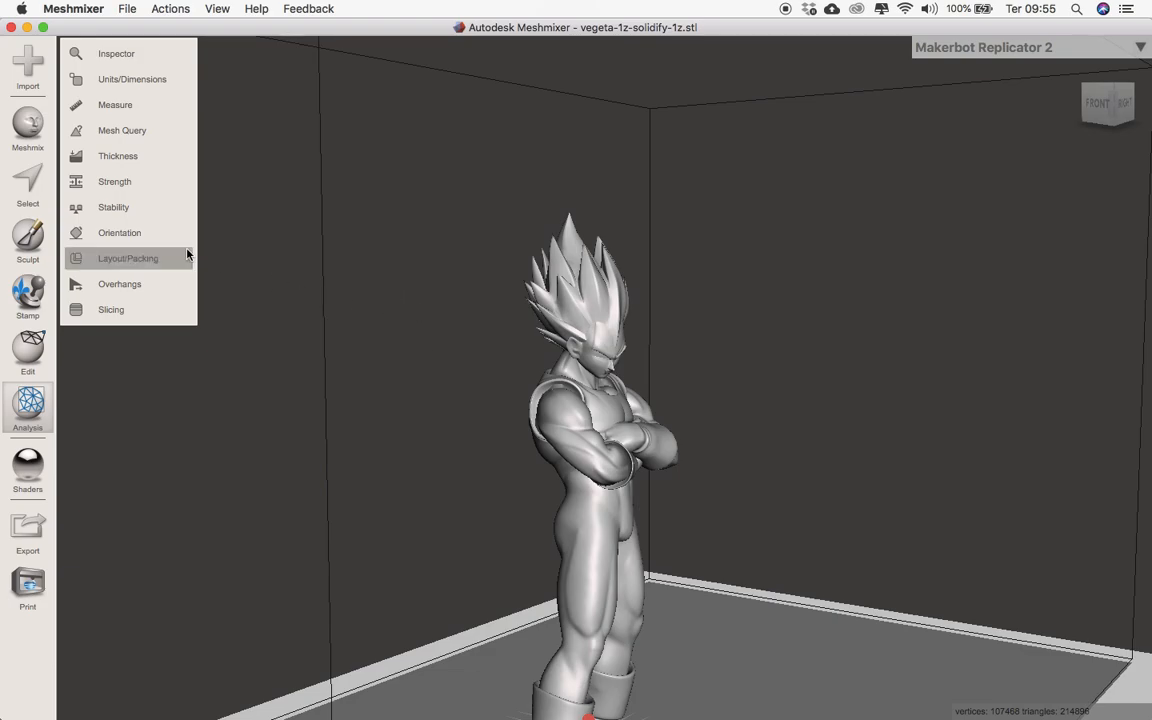
- Run the Orientation analysis on the figure and preview one of the alternative print orientations
left_click(130, 233)
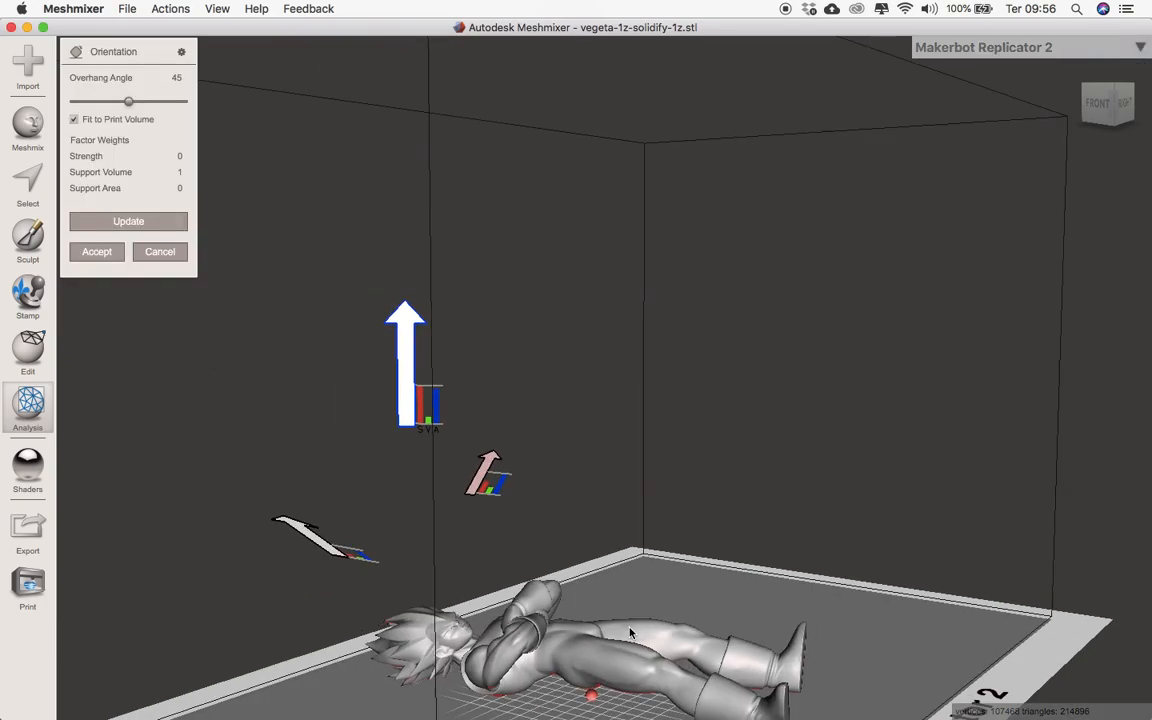
right_click_drag(470, 653, 810, 685)
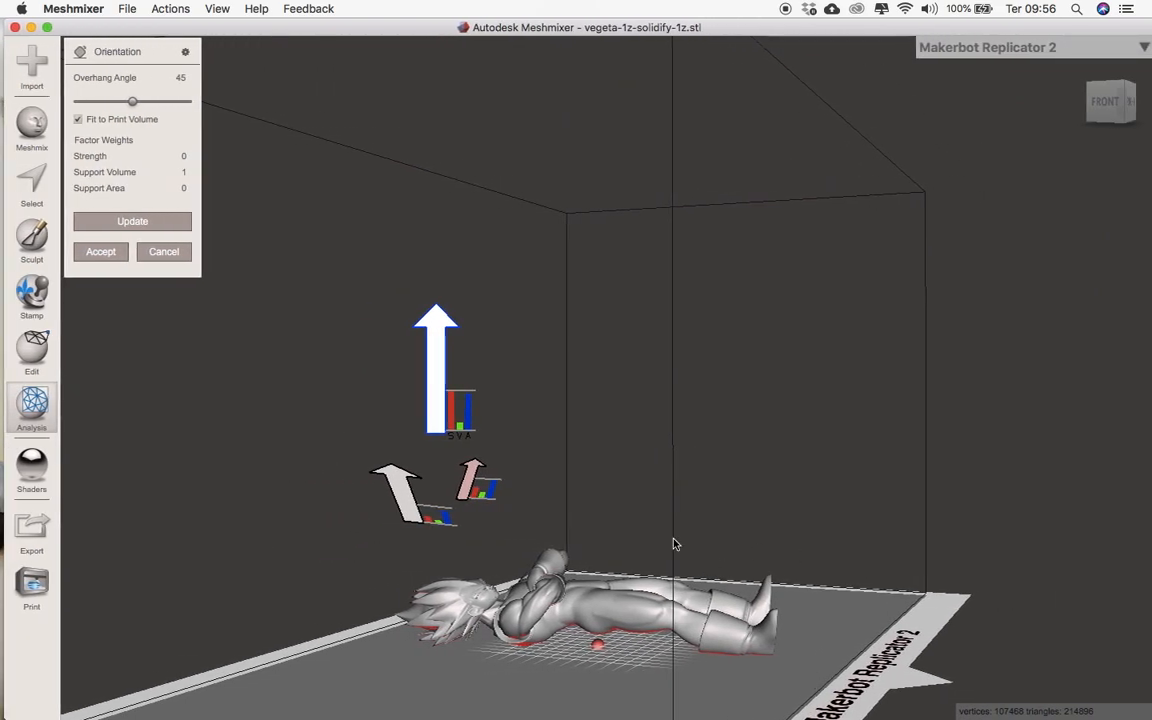
left_click(477, 484)
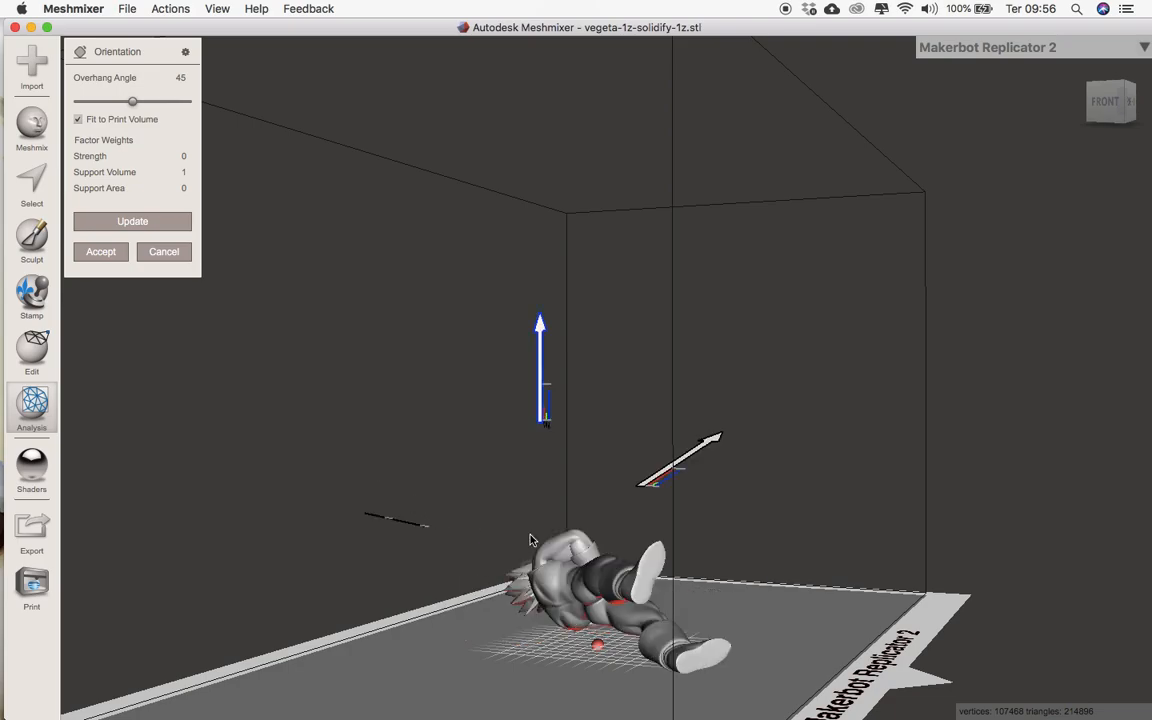
right_click_drag(501, 538, 365, 620)
right_click_drag(757, 443, 606, 438)
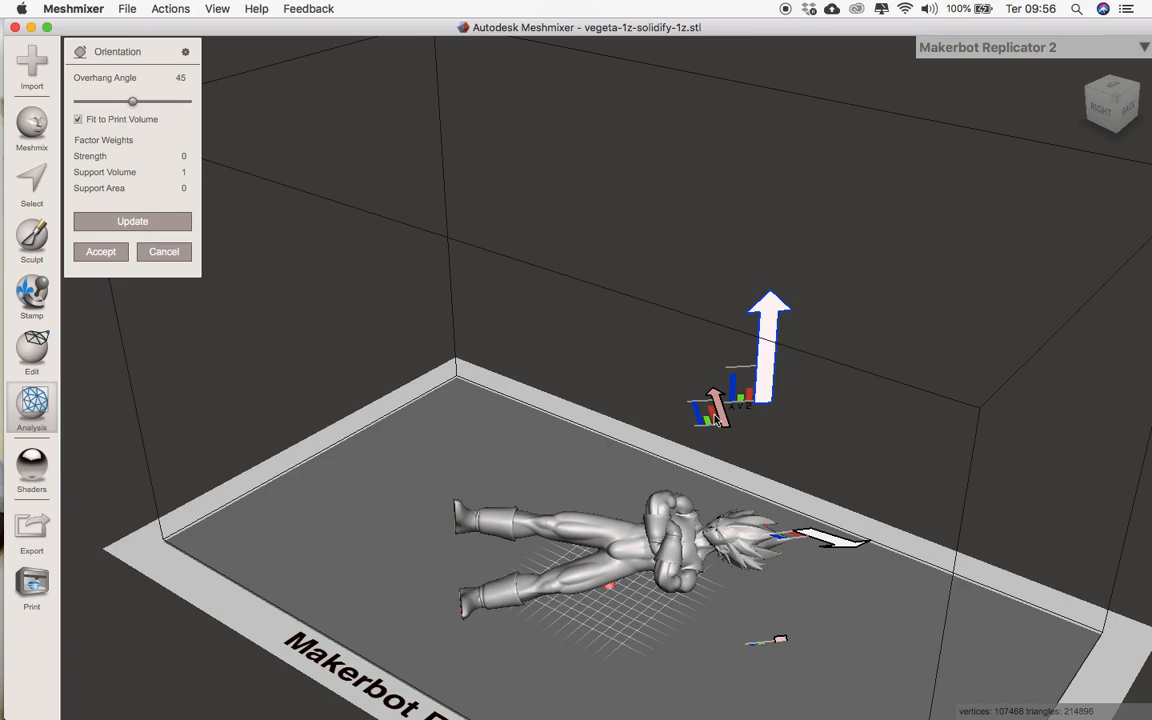
- Preview the remaining suggested print orientations, including face down and on its back, and cancel the Orientation analysis
left_click(778, 352)
left_click(738, 502)
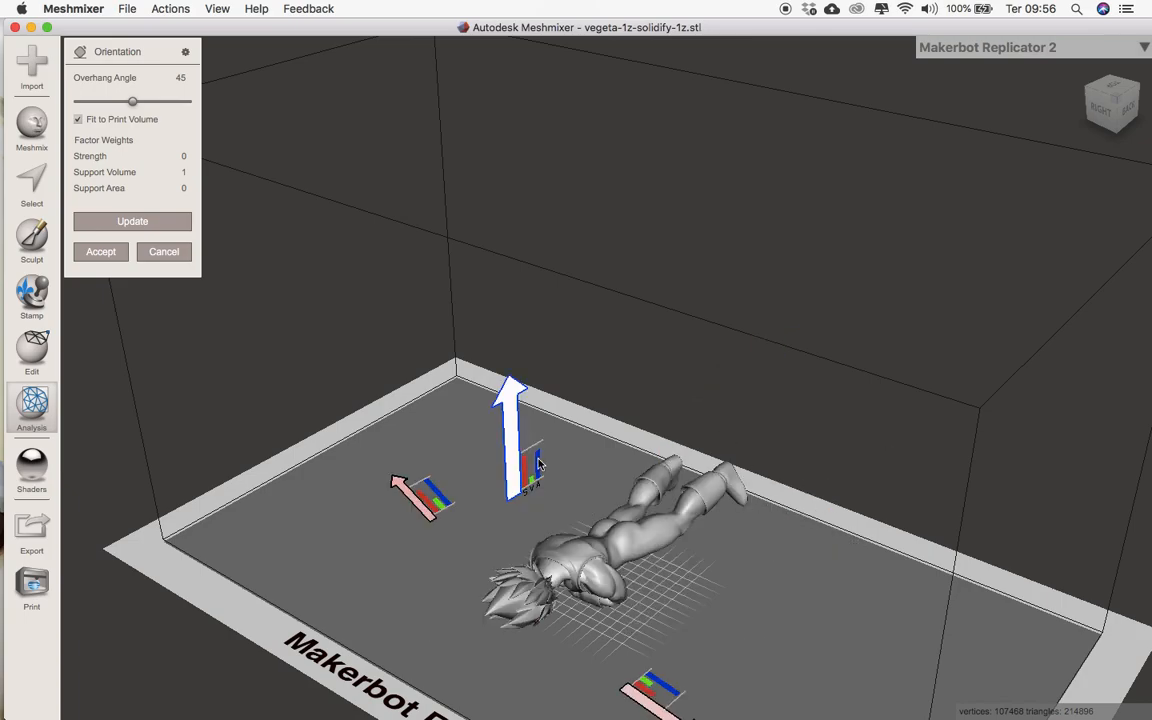
left_click(402, 486)
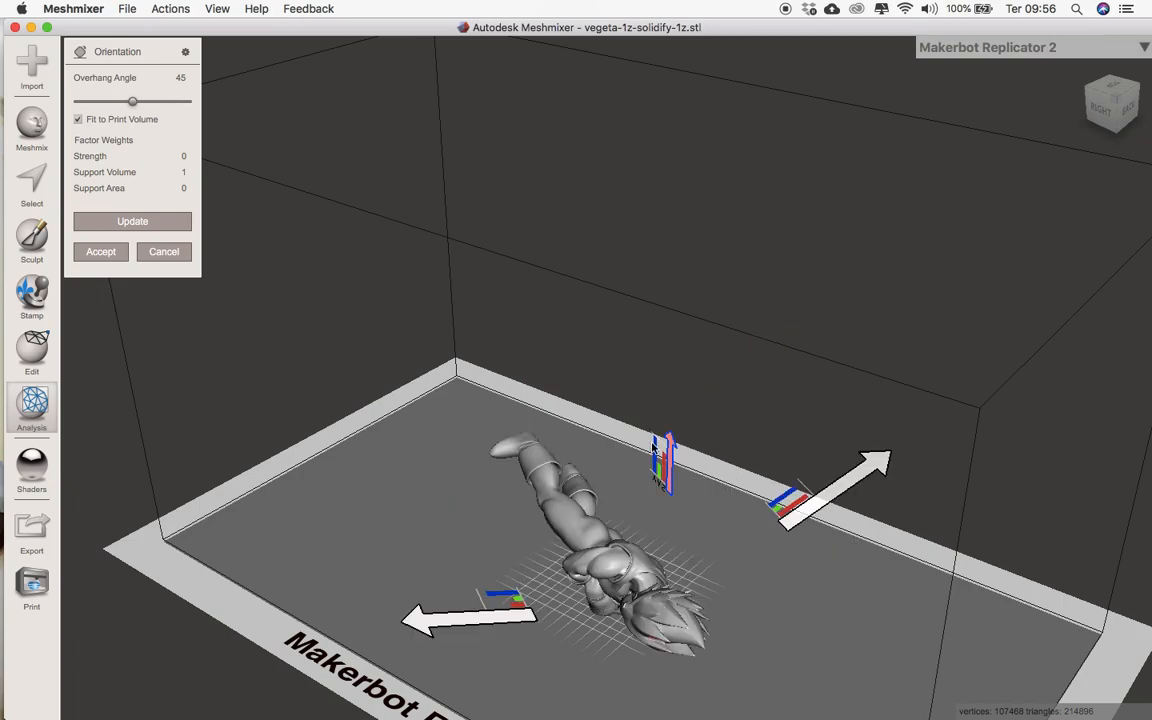
left_click(500, 629)
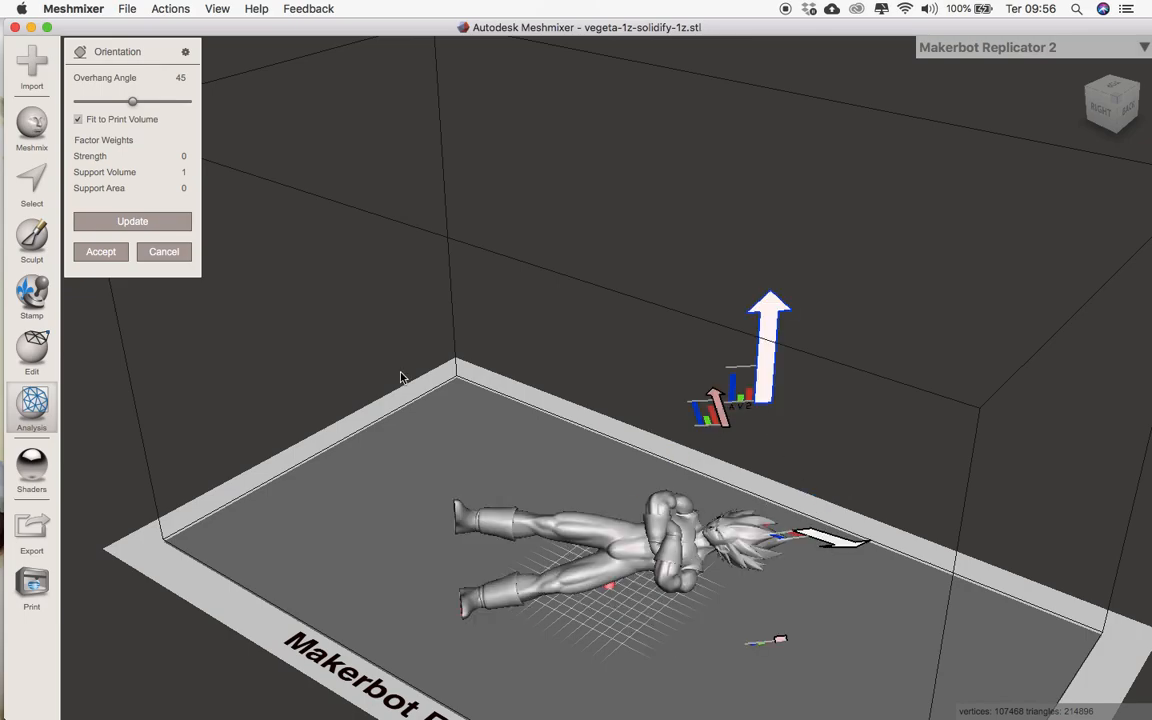
right_click_drag(380, 404, 440, 375)
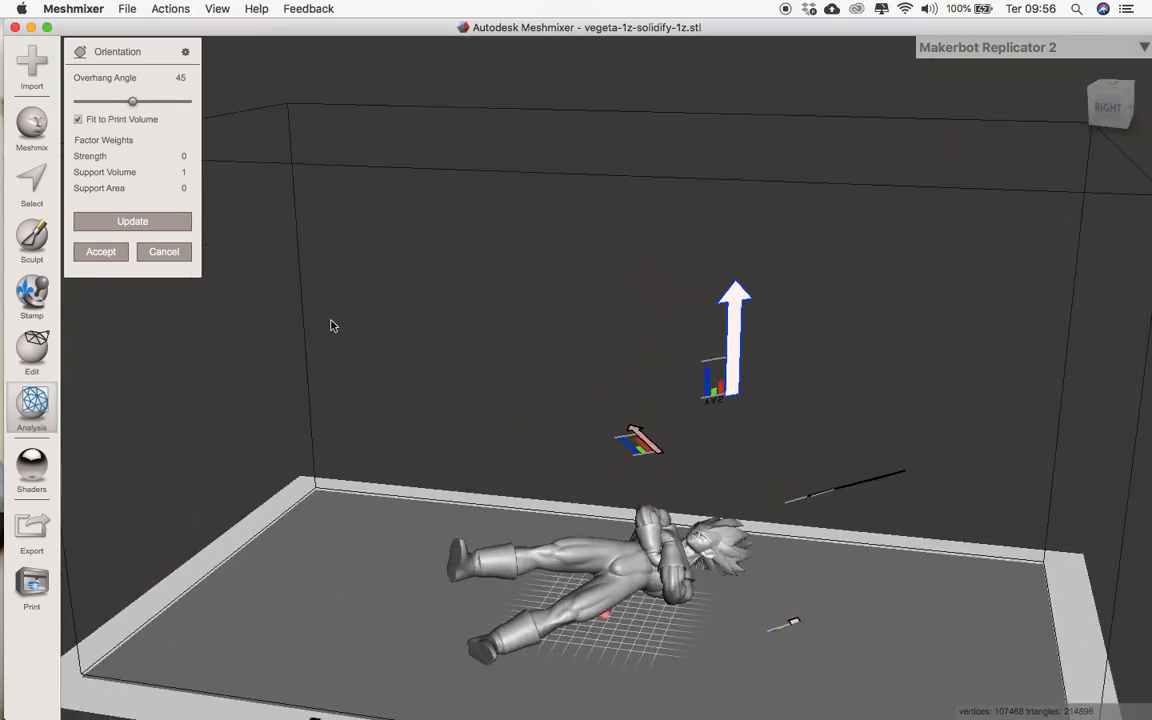
left_click(165, 251)
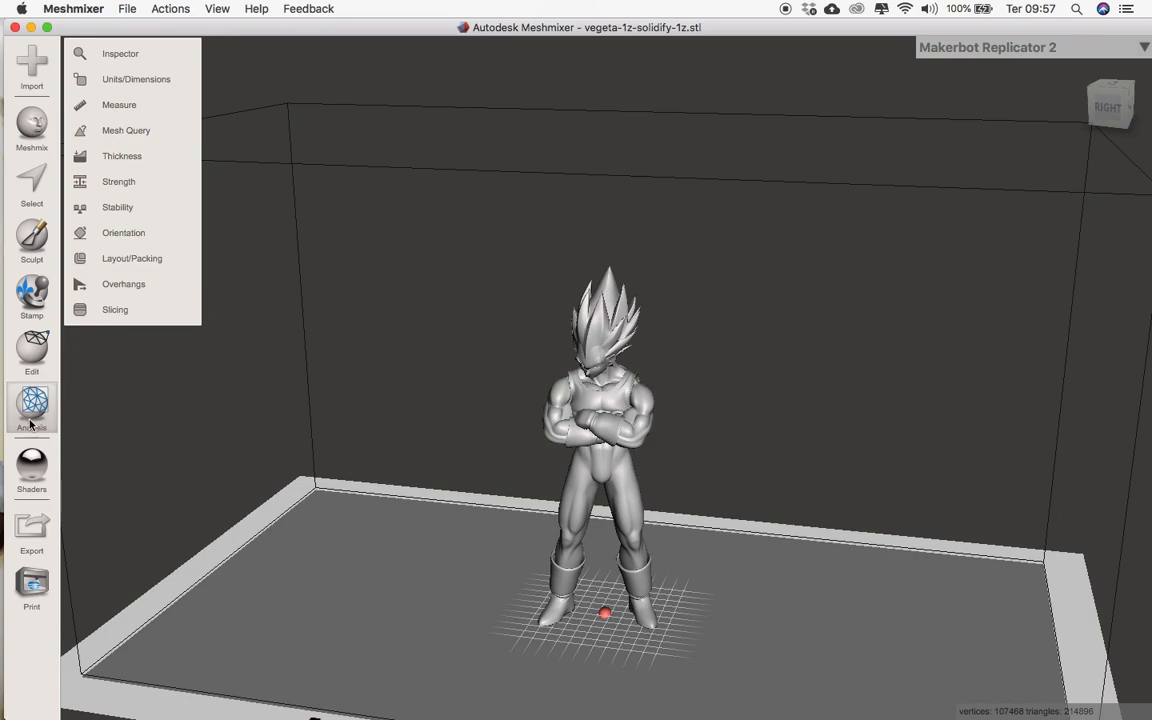
- Run Make Solid on the Vegeta figure and look over the default Fast preview of the upper body
right_click_drag(420, 412, 586, 400)
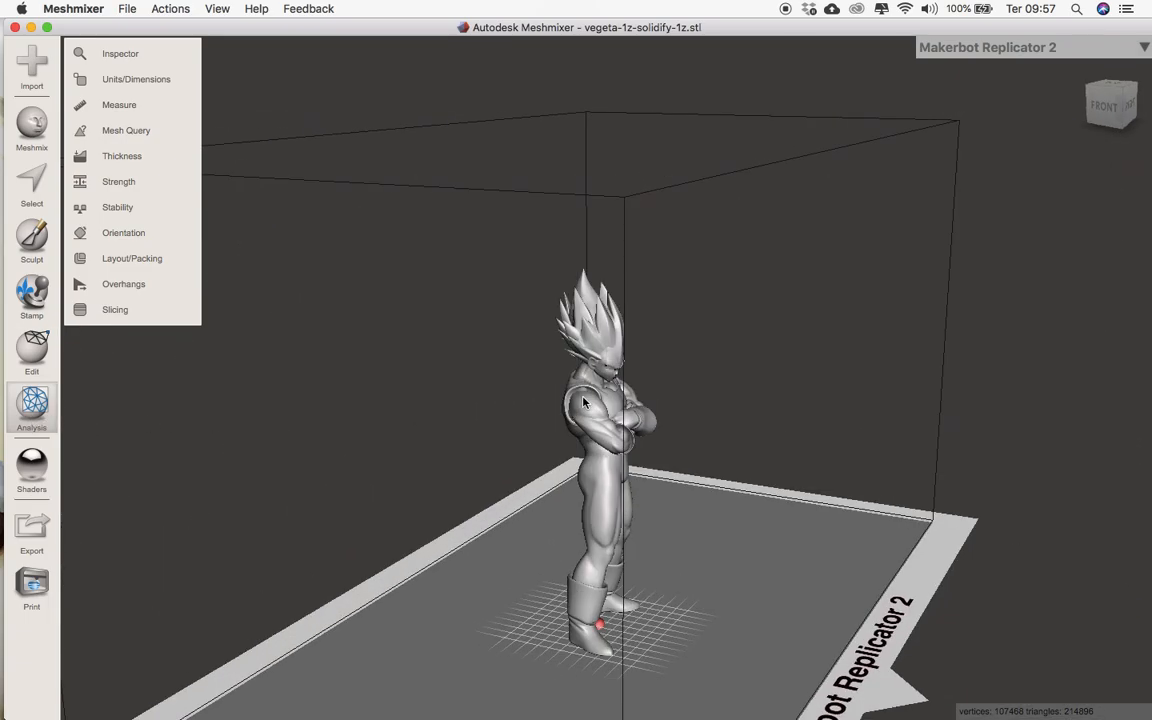
scroll(583, 400, "up", 3)
scroll(586, 400, "up", 5)
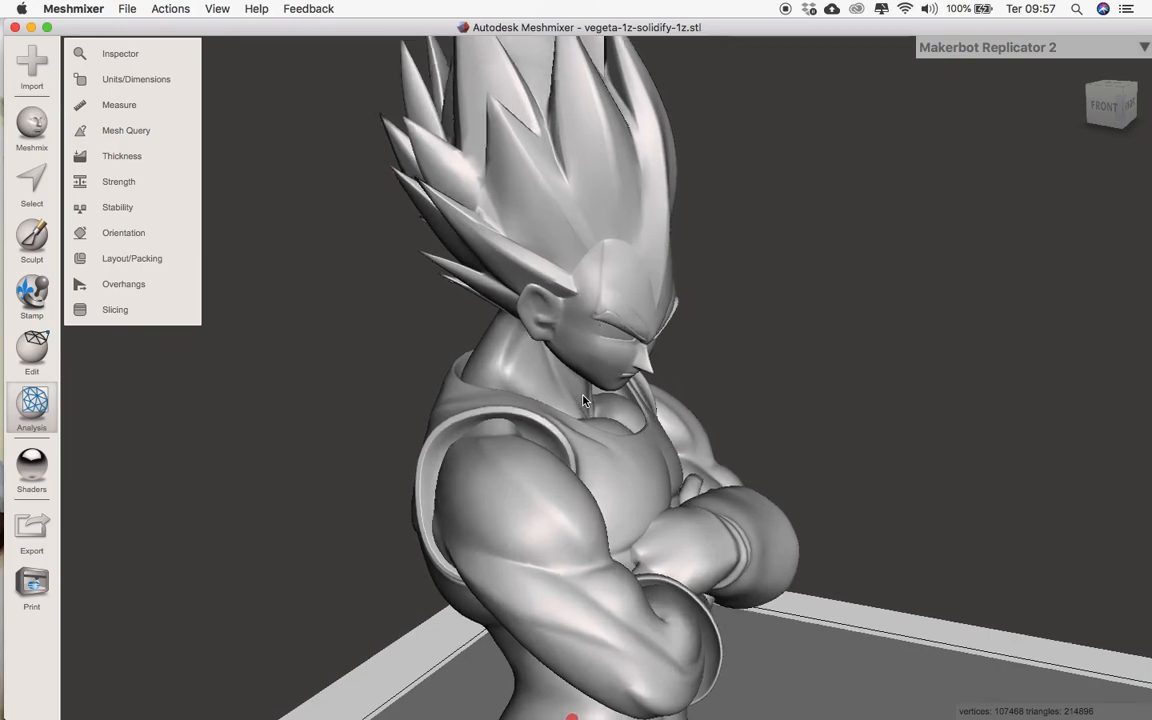
mouse_move(42, 355)
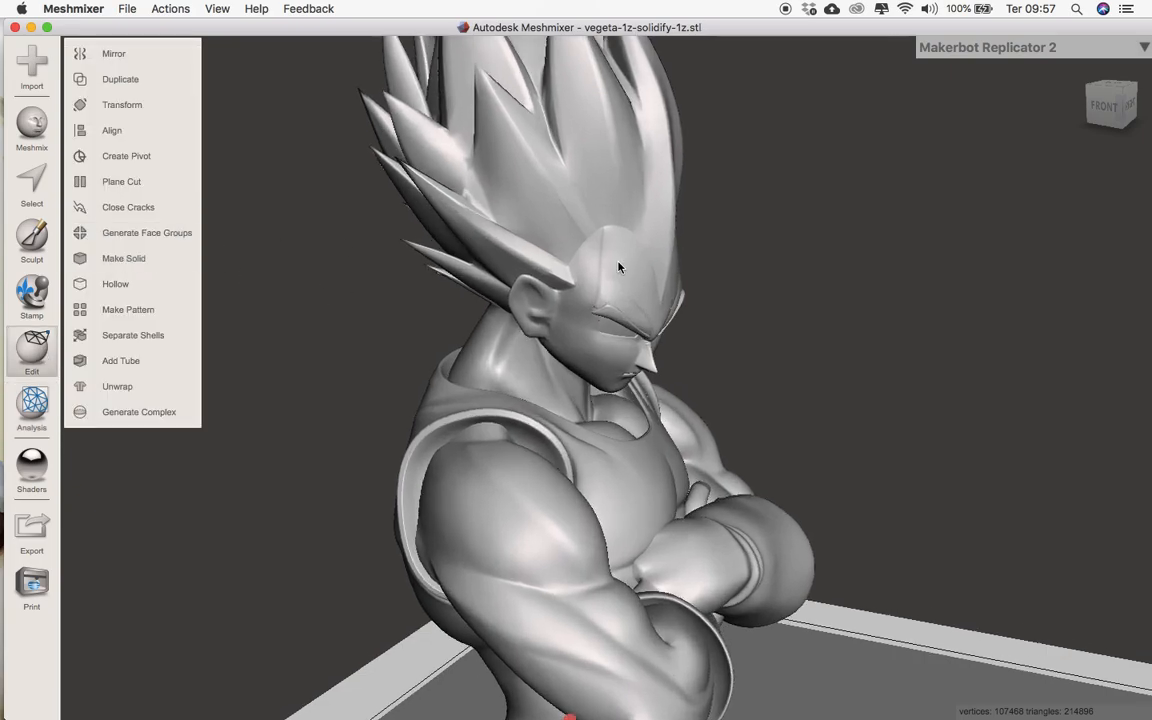
right_click_drag(618, 267, 392, 226)
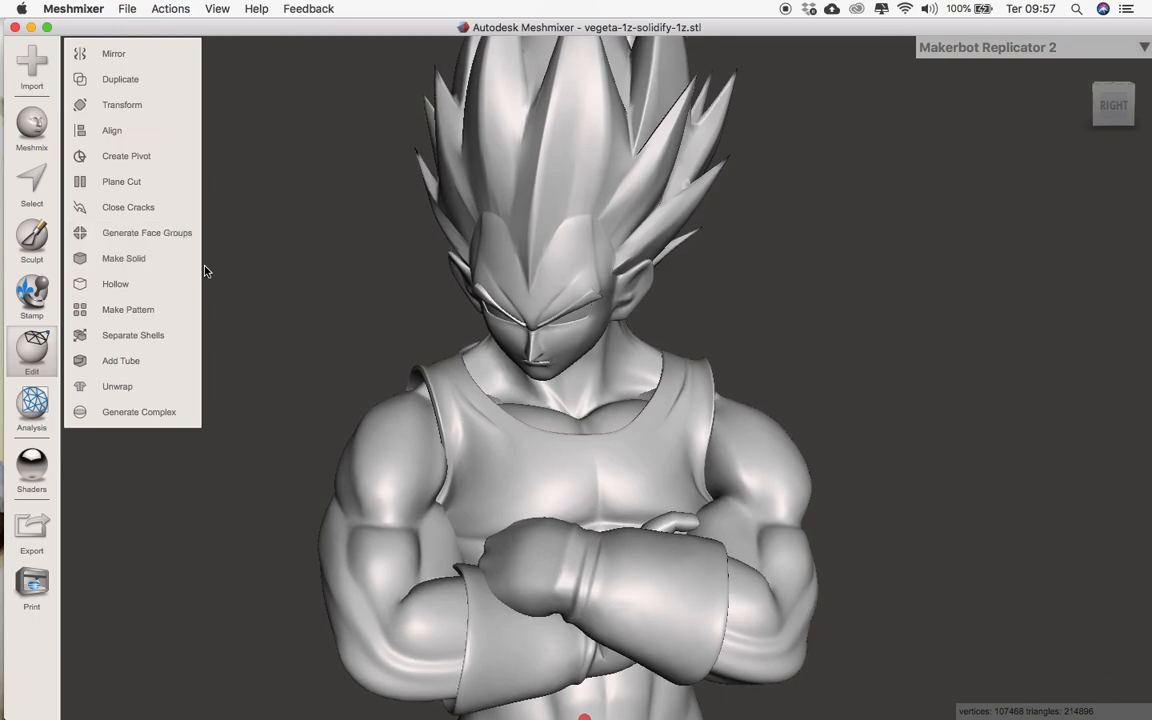
left_click(141, 262)
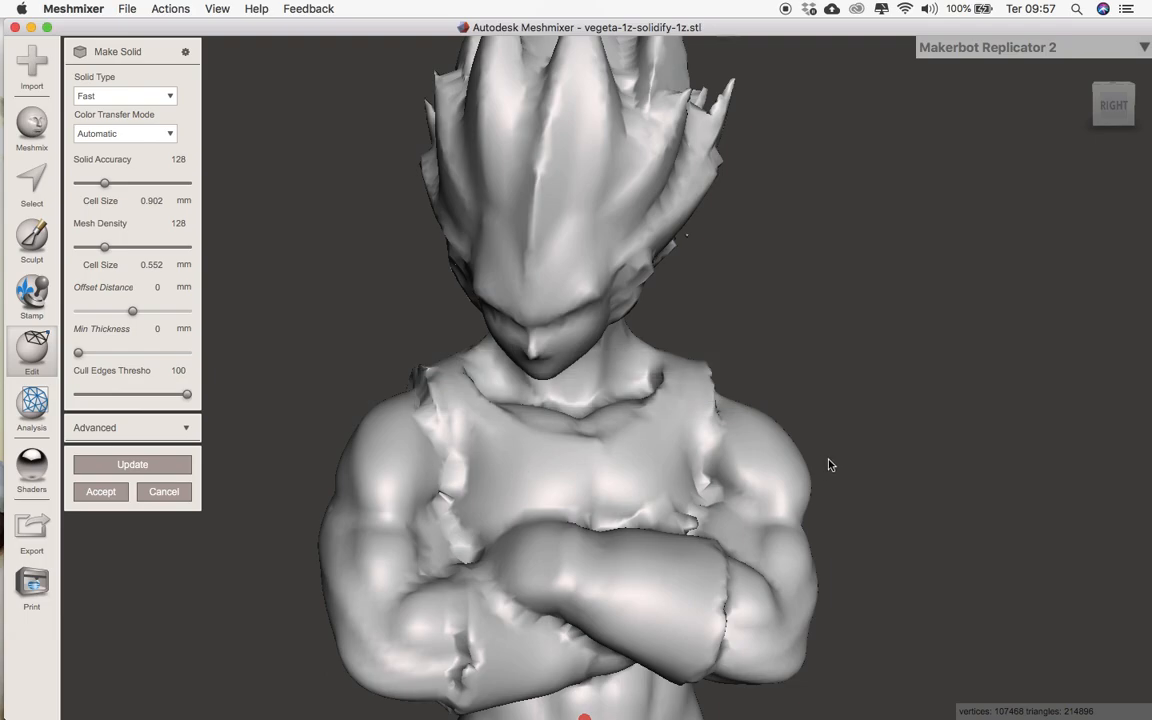
right_click_drag(838, 470, 736, 465)
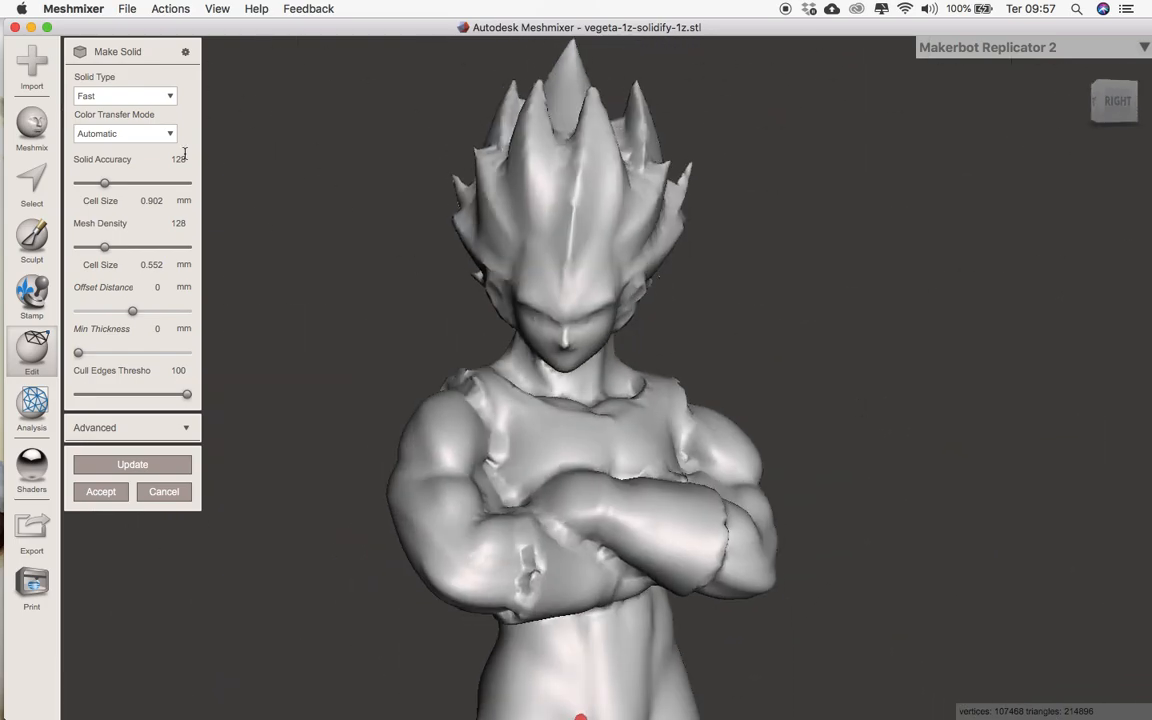
- Try to make the figure solid with Sharp Edge Preserve, Solid Accuracy 512 and Mesh Density 512, accept without updating, and undo it
left_click(170, 95)
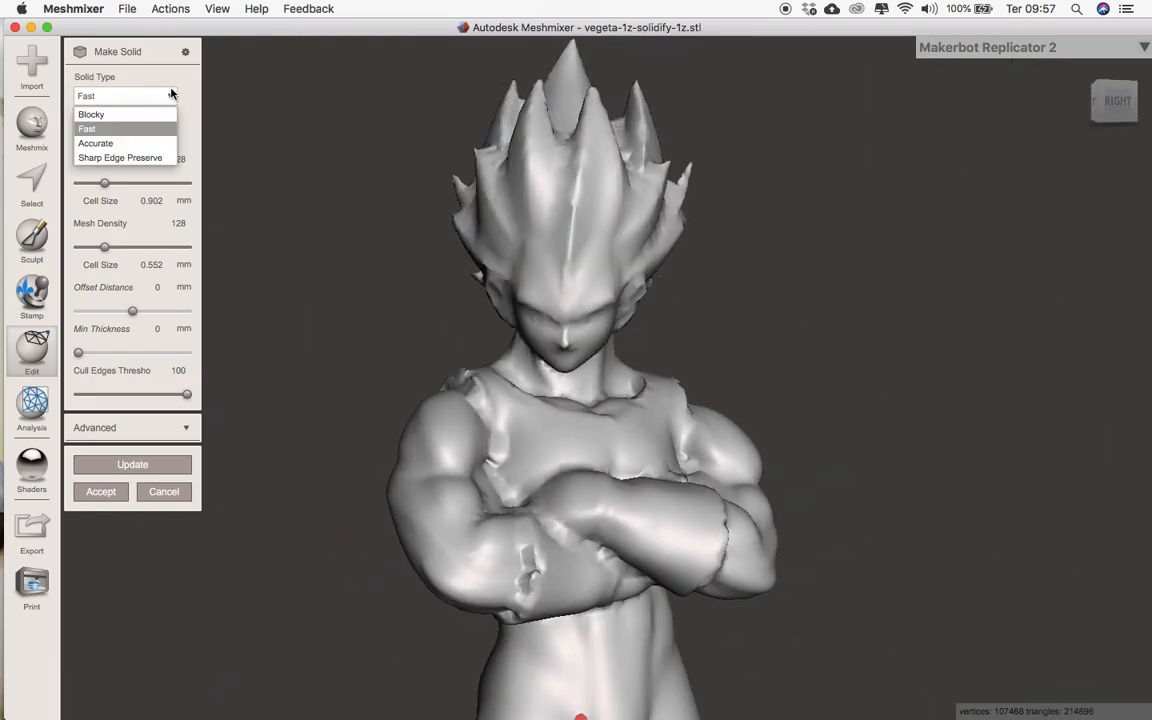
left_click(151, 165)
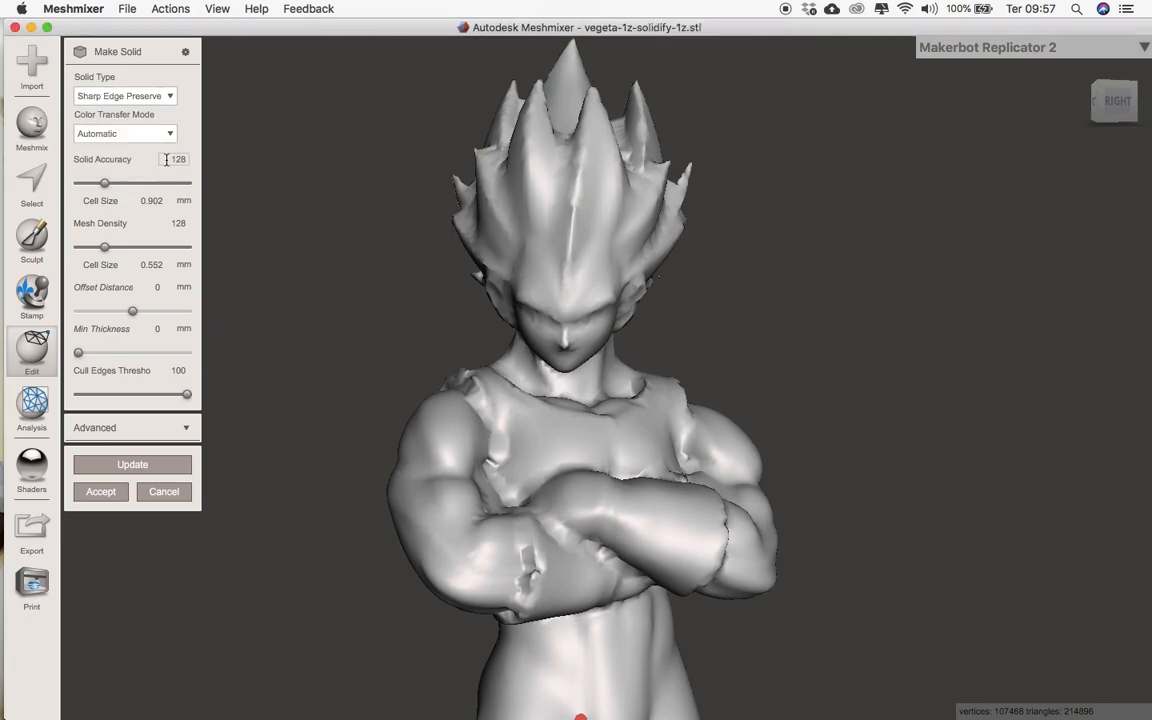
left_click(171, 134)
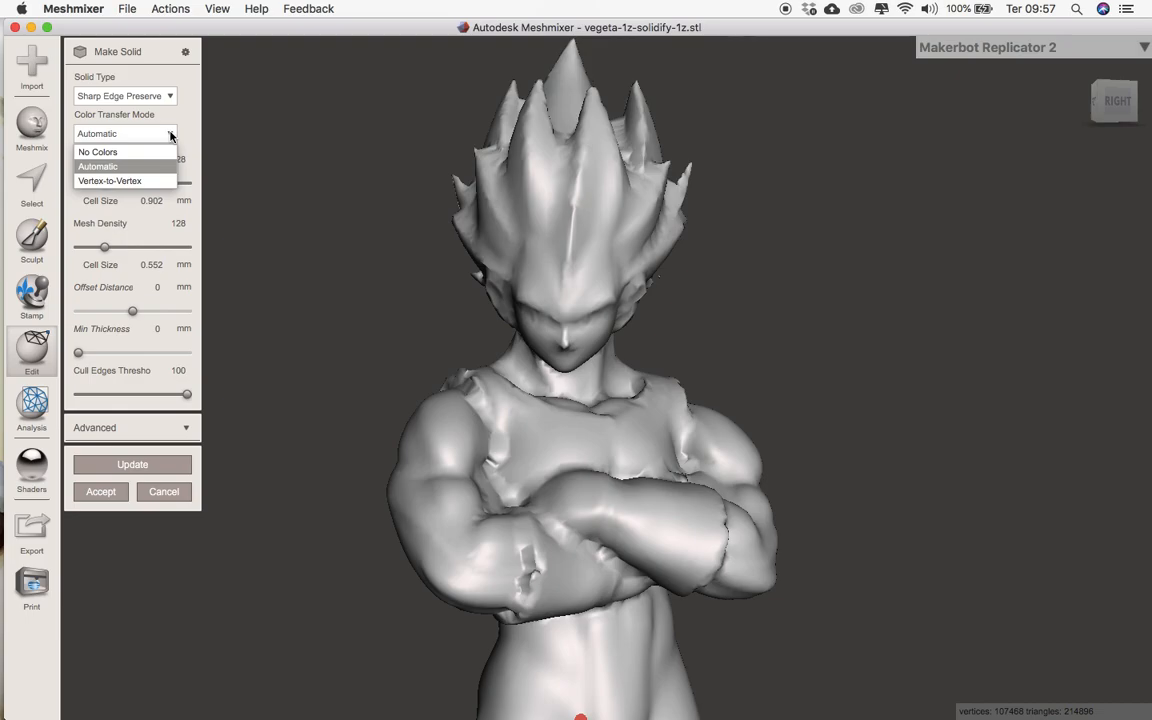
left_click(171, 134)
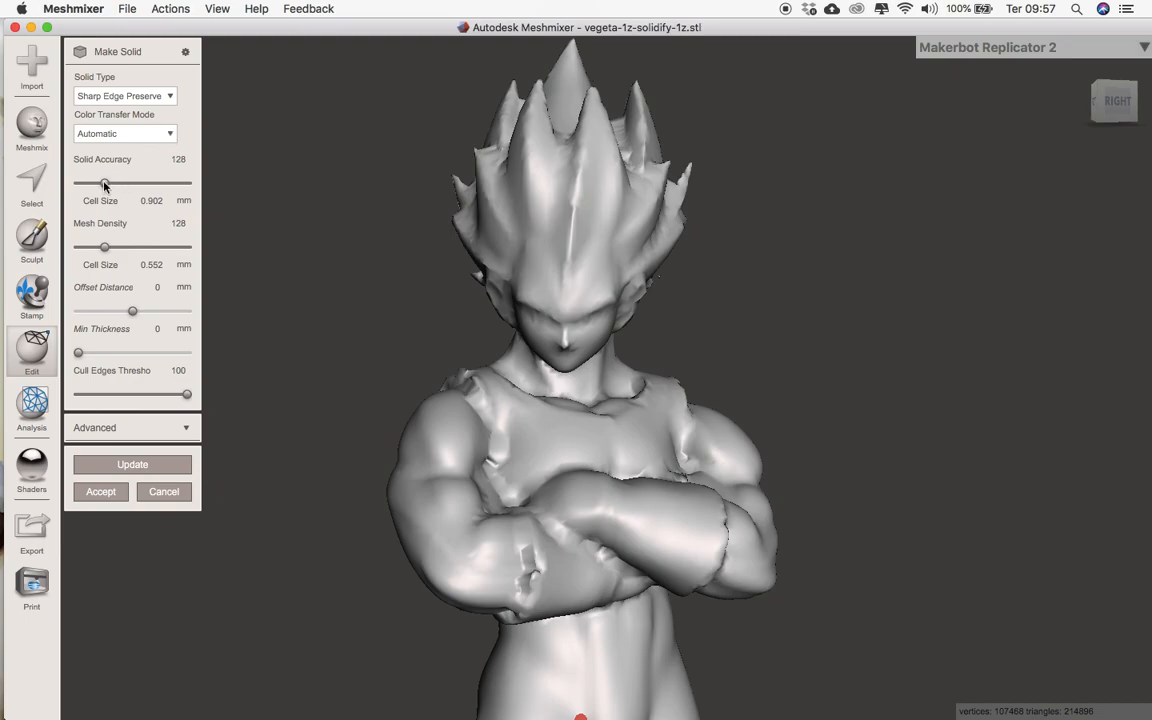
left_click_drag(104, 185, 213, 182)
left_click_drag(107, 250, 226, 254)
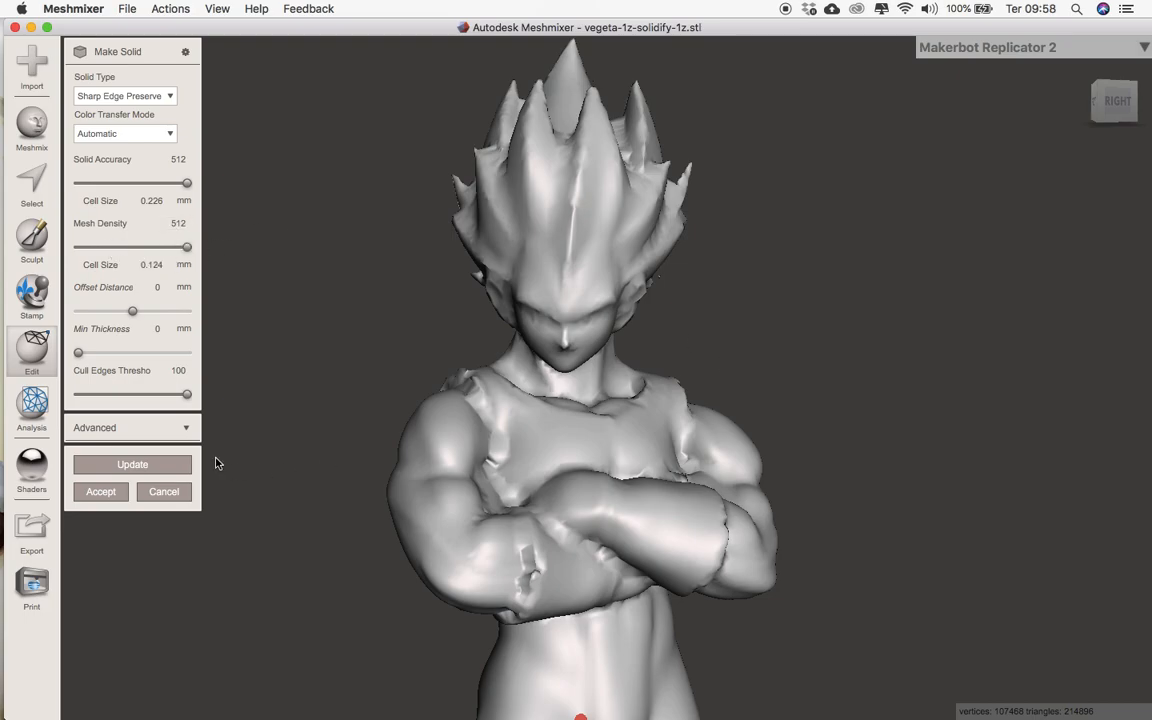
left_click(101, 492)
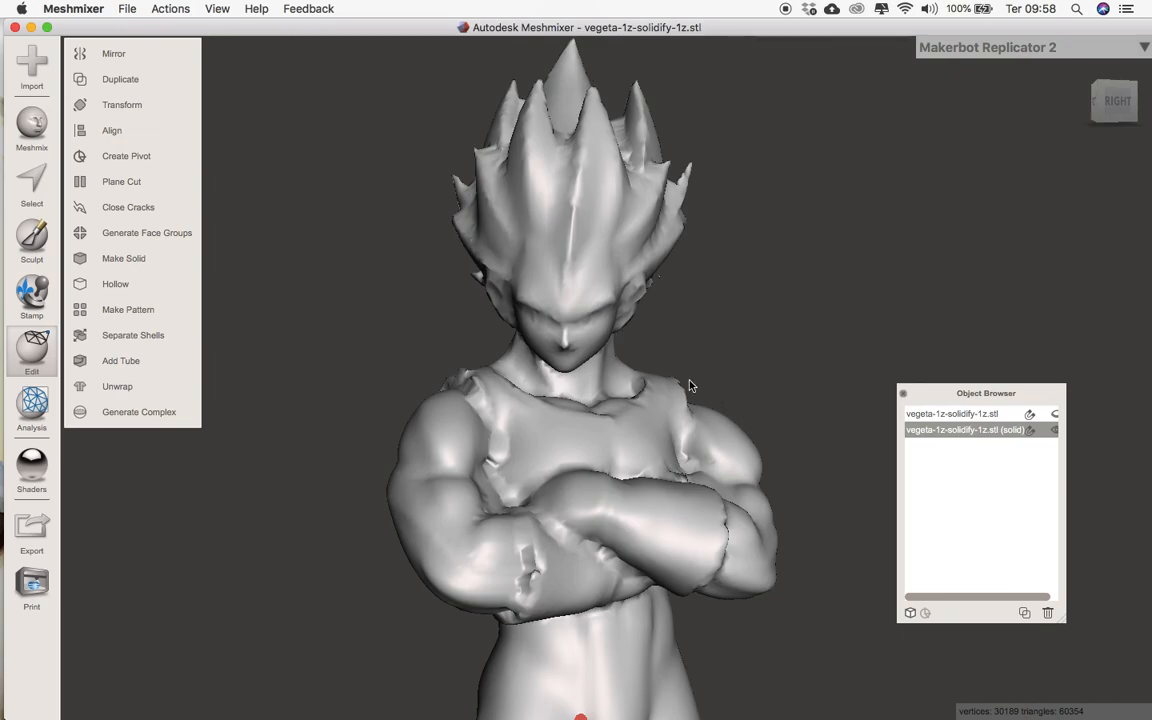
key("super+z")
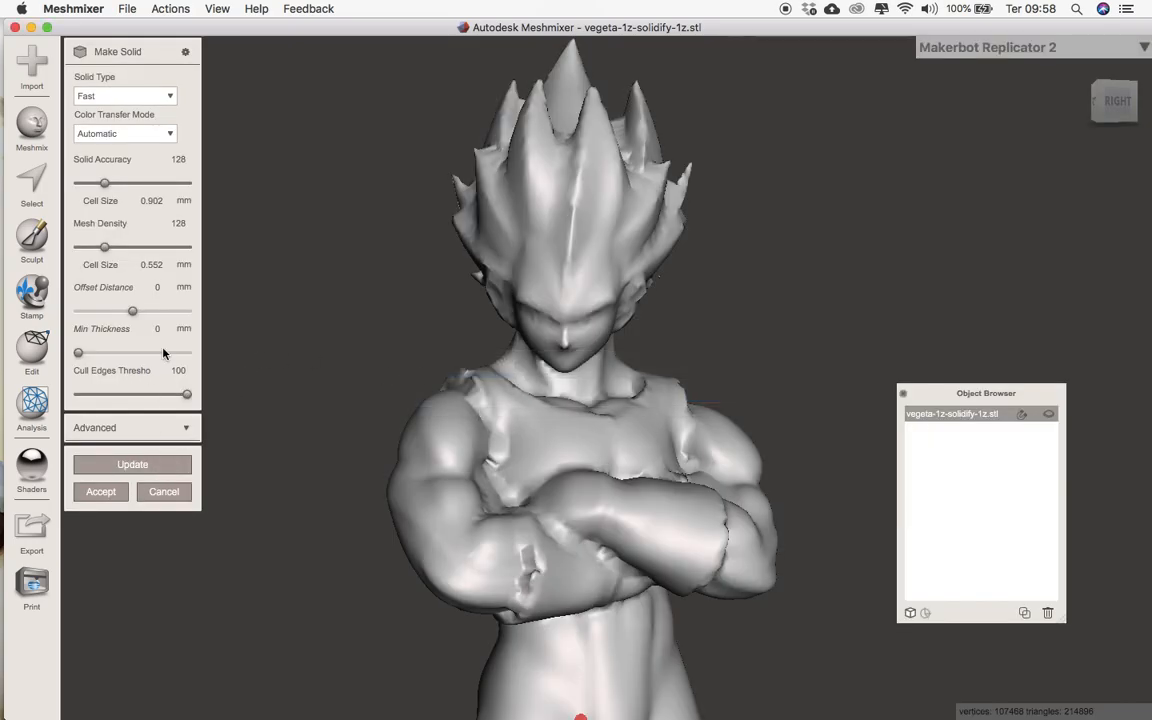
- Set Make Solid to Sharp Edge Preserve with Solid Accuracy and Mesh Density at 512, and update the preview
left_click(144, 96)
left_click(146, 159)
left_click_drag(104, 183, 248, 189)
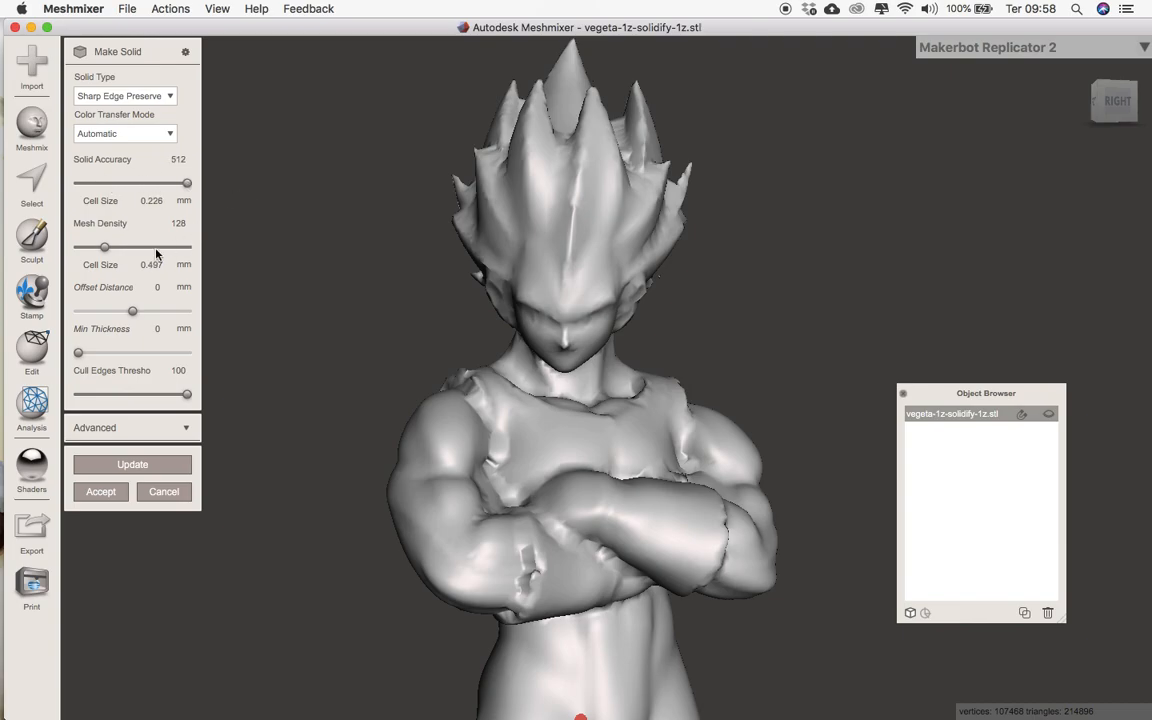
left_click_drag(105, 248, 236, 256)
left_click(168, 469)
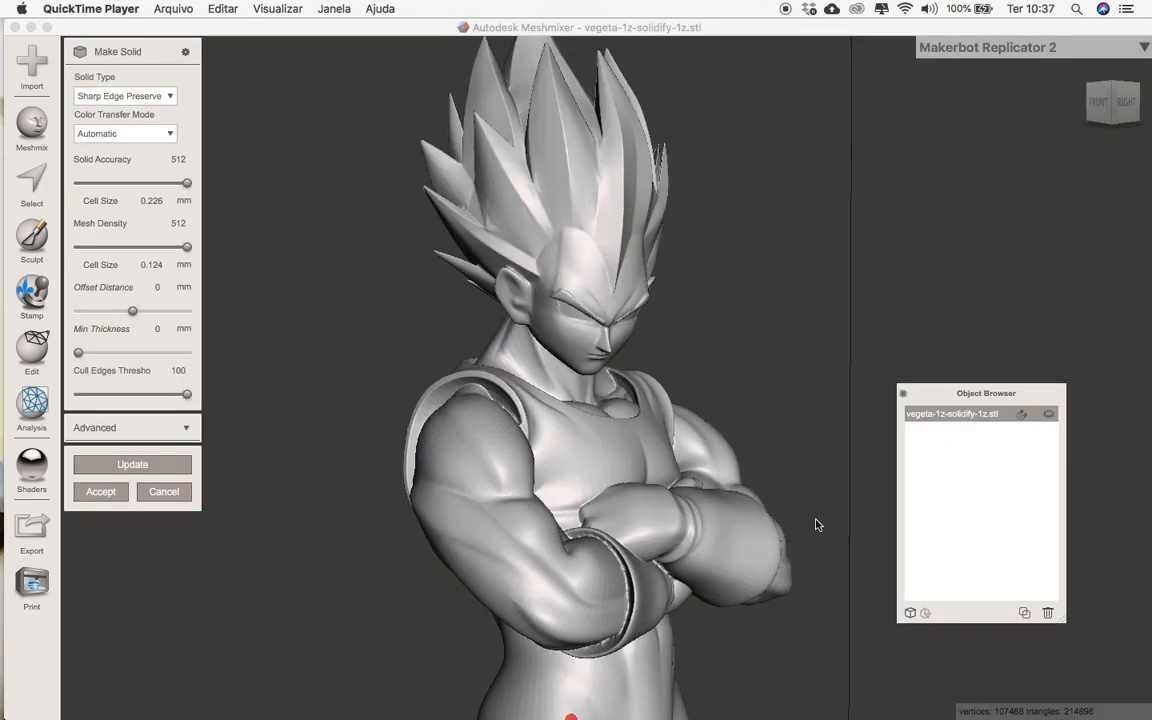
- Examine the detail of the updated solid preview around the eyes, eyebrows, nose, mouth and neckline
right_click_drag(690, 415, 655, 393)
scroll(486, 414, "up", 10)
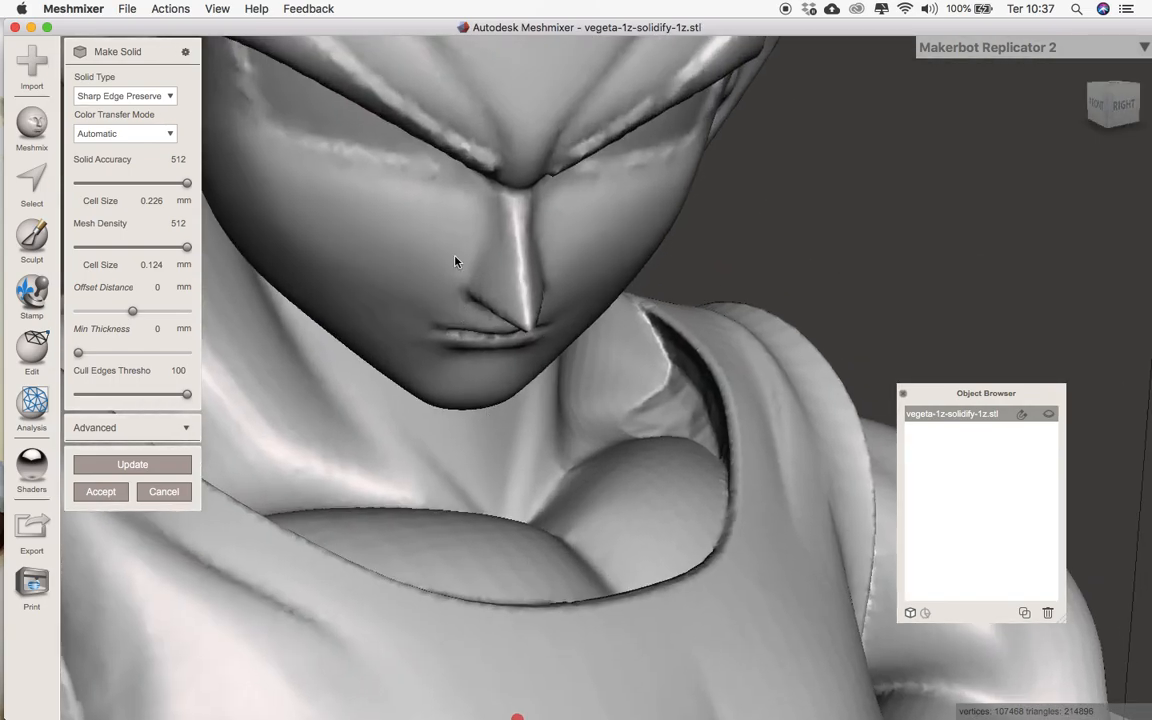
scroll(458, 146, "up", 4)
scroll(458, 146, "down", 3)
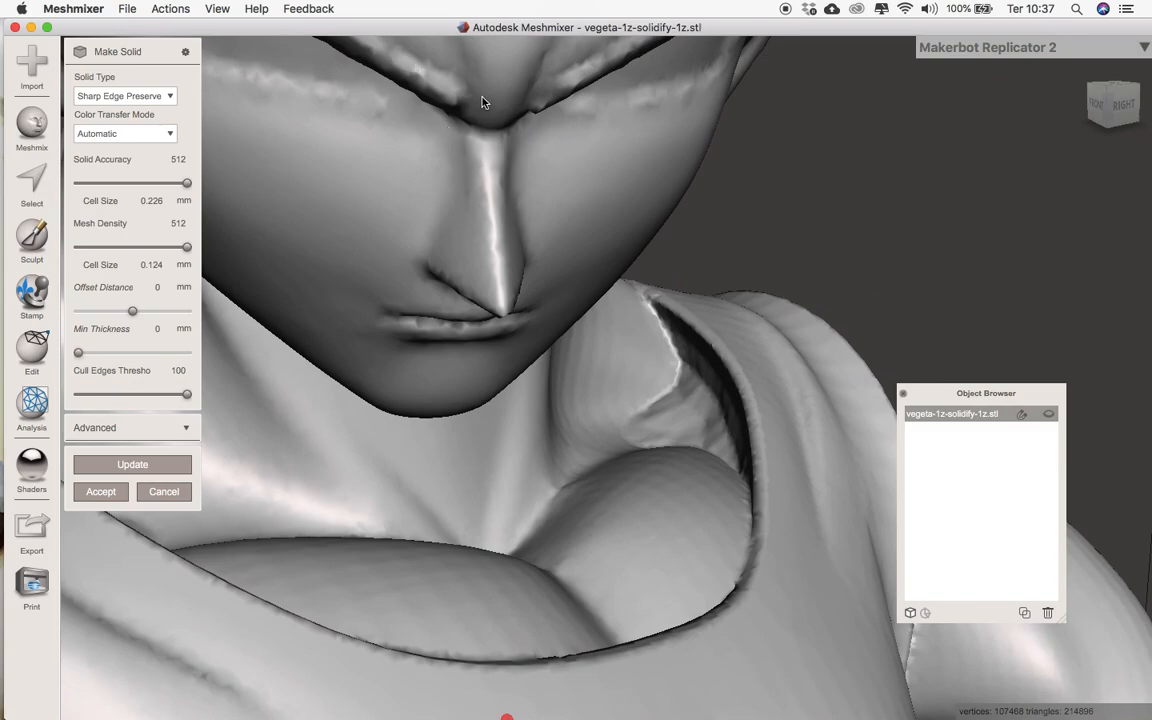
scroll(481, 102, "down", 4)
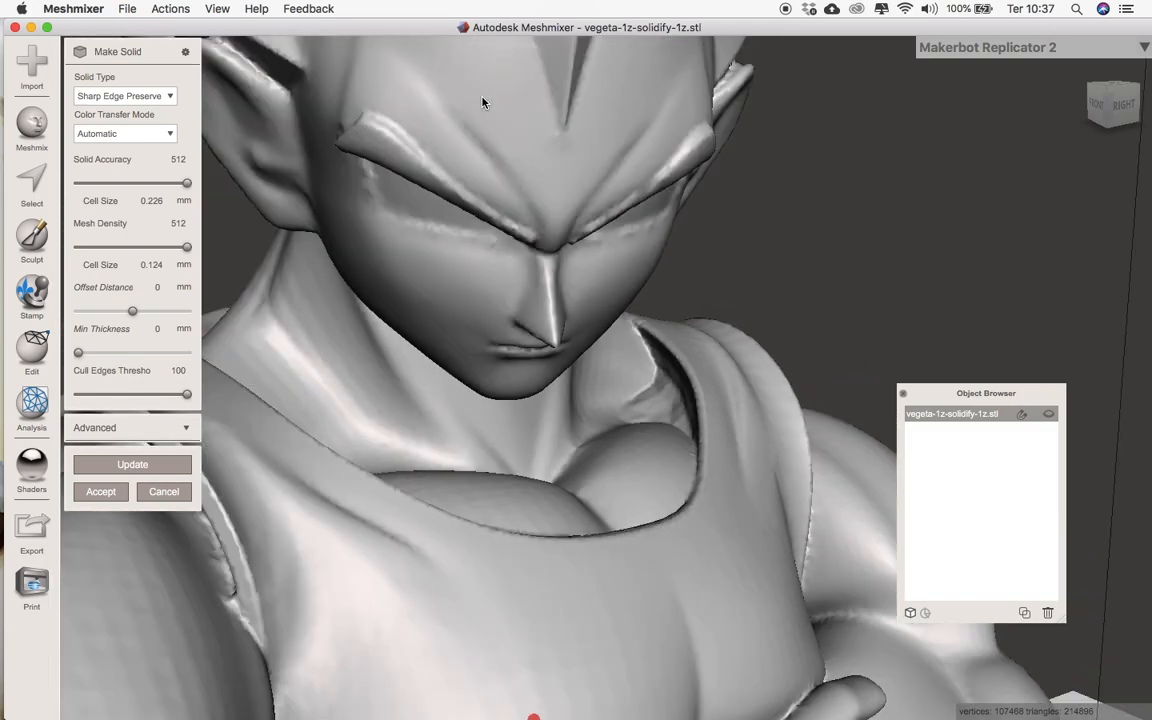
scroll(530, 130, "up", 4)
scroll(549, 140, "down", 5)
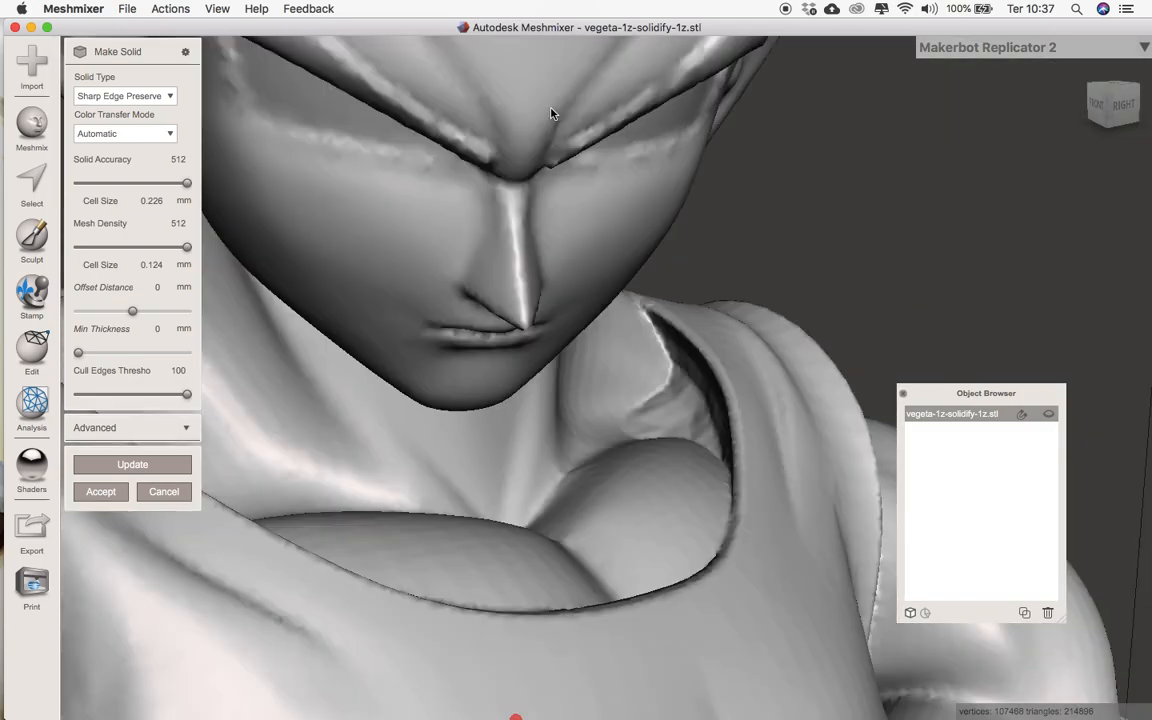
scroll(551, 200, "up", 1)
right_click_drag(551, 208, 378, 188)
scroll(467, 192, "up", 3)
scroll(467, 188, "up", 2)
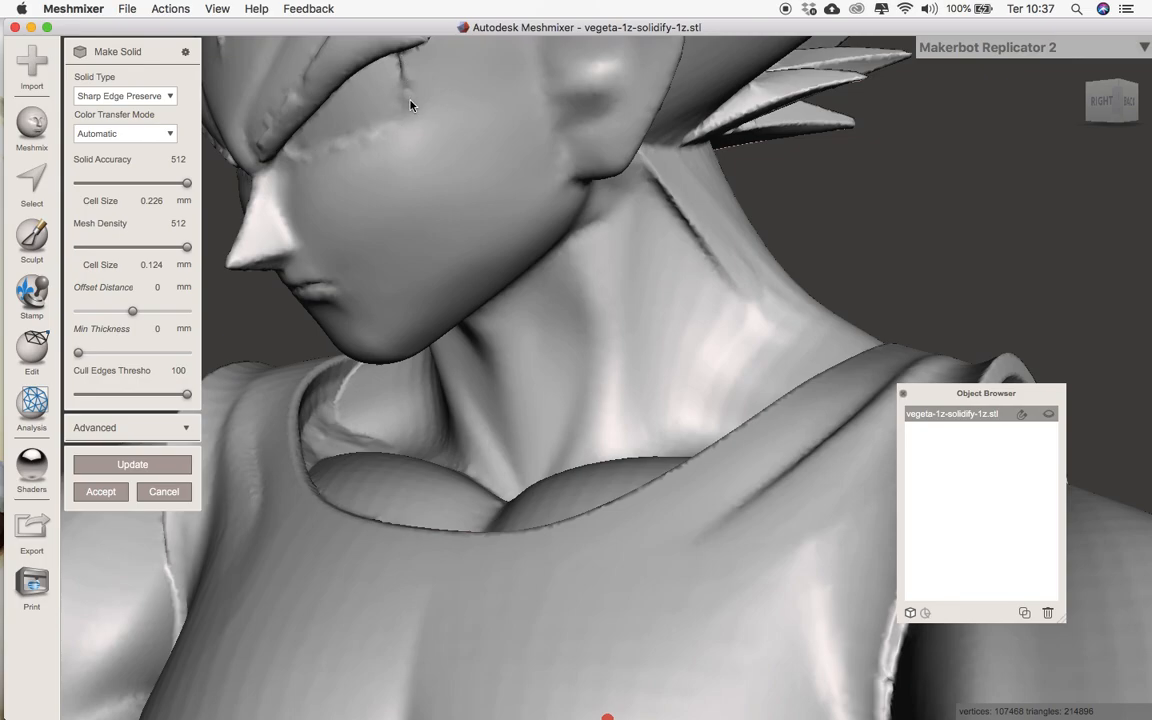
right_click_drag(484, 133, 391, 237)
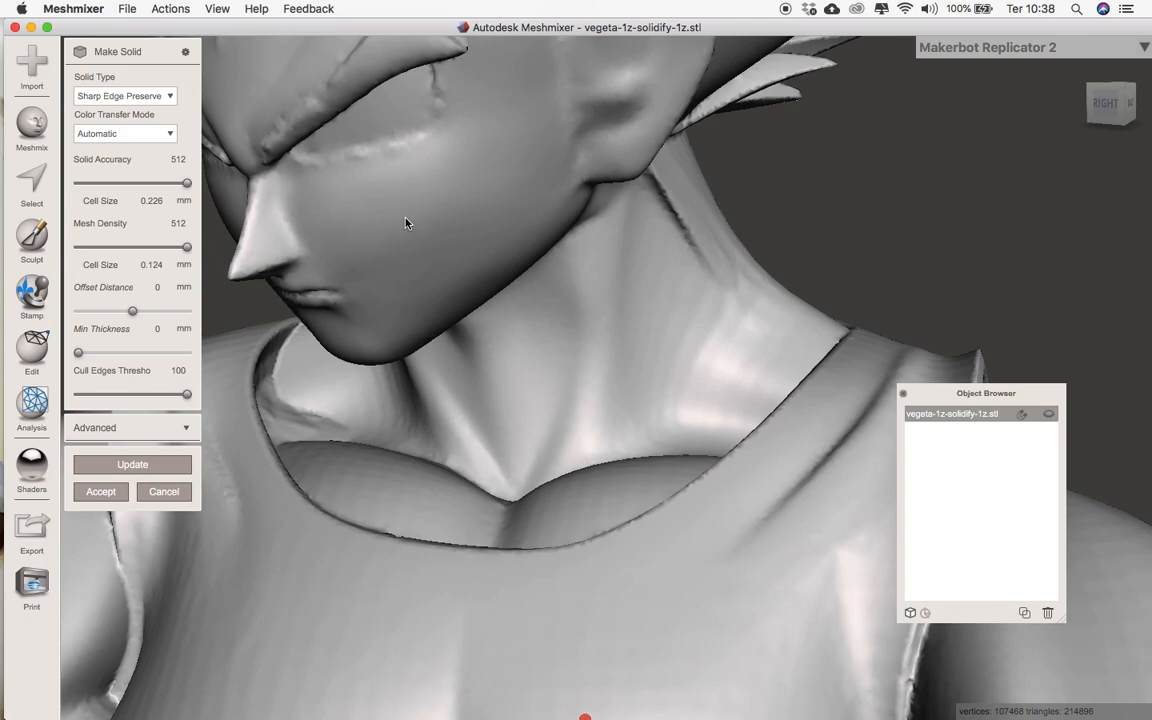
- Check the hair and the back of the head on the solid preview, and accept the Make Solid result
scroll(472, 97, "down", 6)
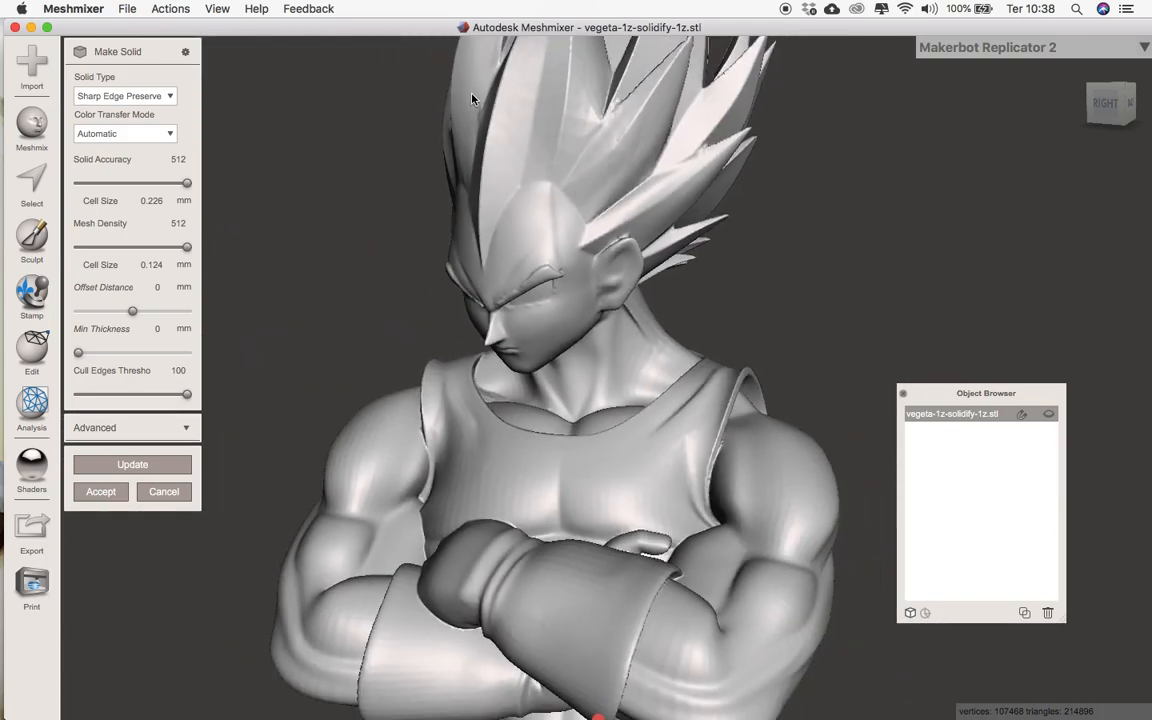
scroll(472, 97, "up", 3)
right_click_drag(618, 110, 259, 120)
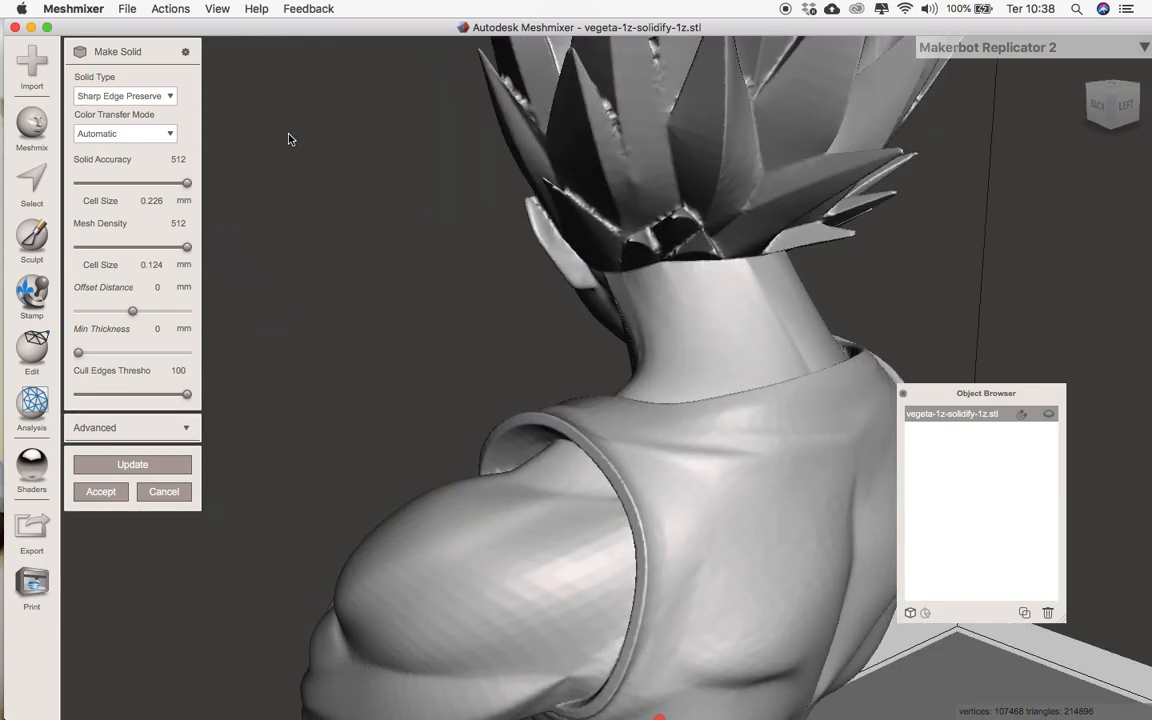
right_click_drag(728, 196, 627, 318)
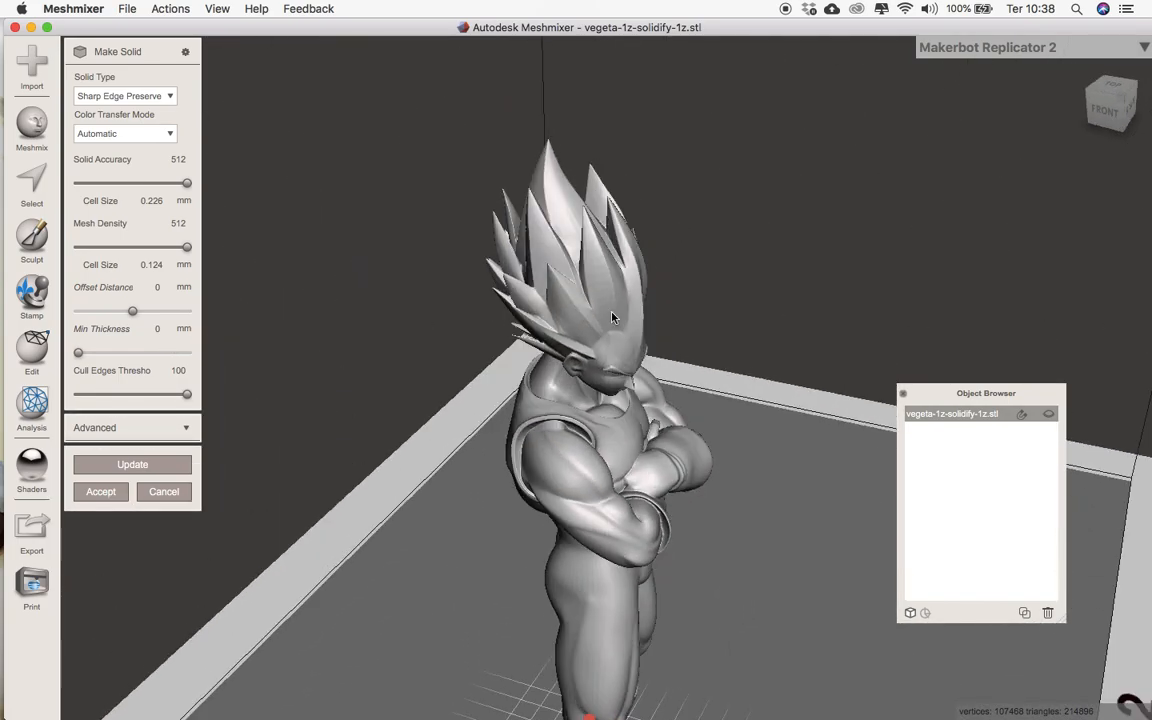
right_click_drag(605, 700, 472, 448)
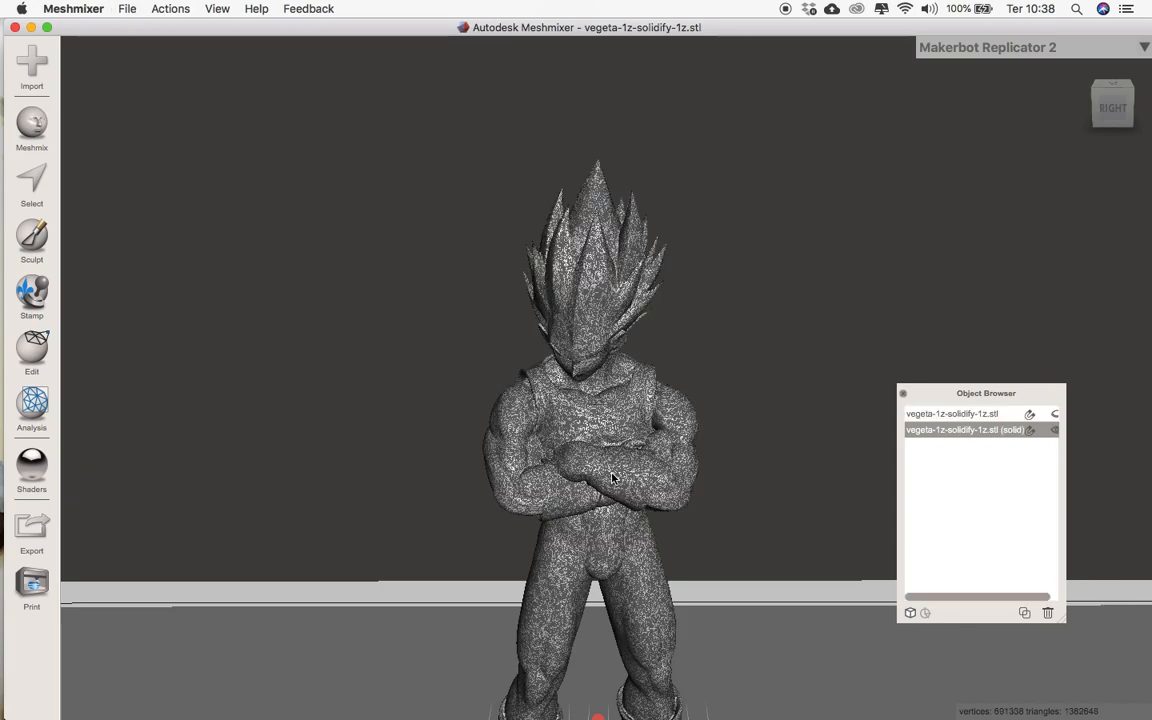
right_click_drag(350, 430, 378, 406)
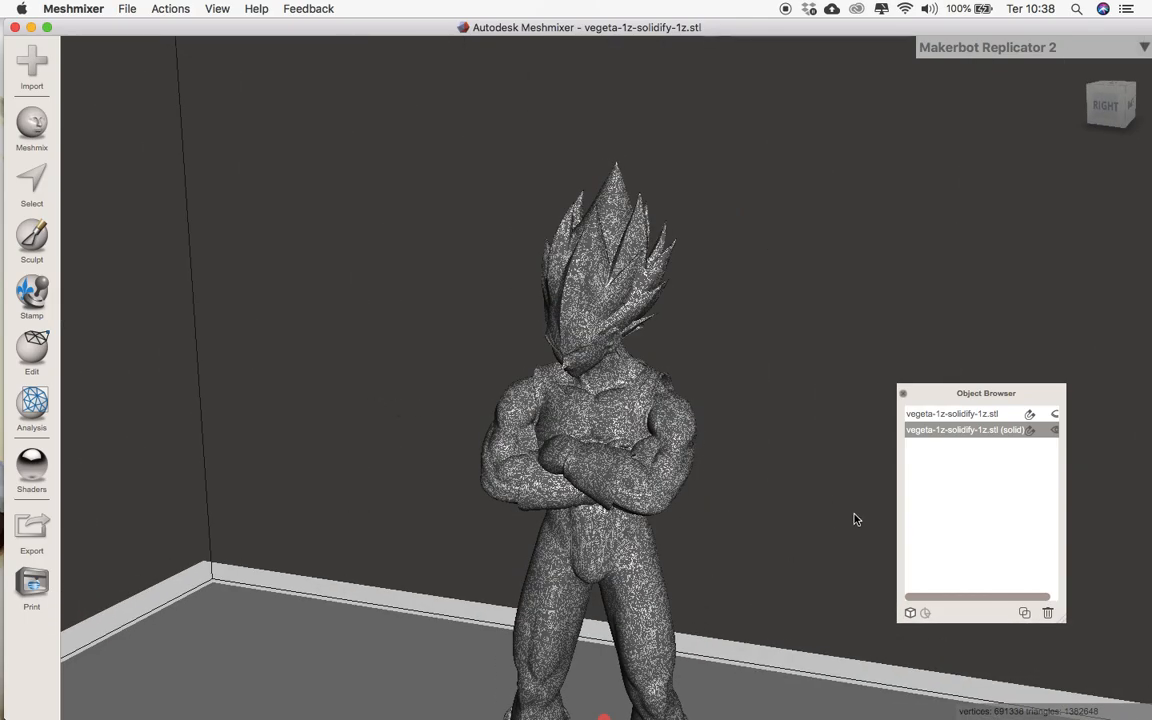
- Compare the solid with the original figure by toggling the visibility of the original vegeta-1z-solidify-1z.stl object
left_click(982, 414)
left_click(986, 431)
left_click(990, 414)
left_click(992, 430)
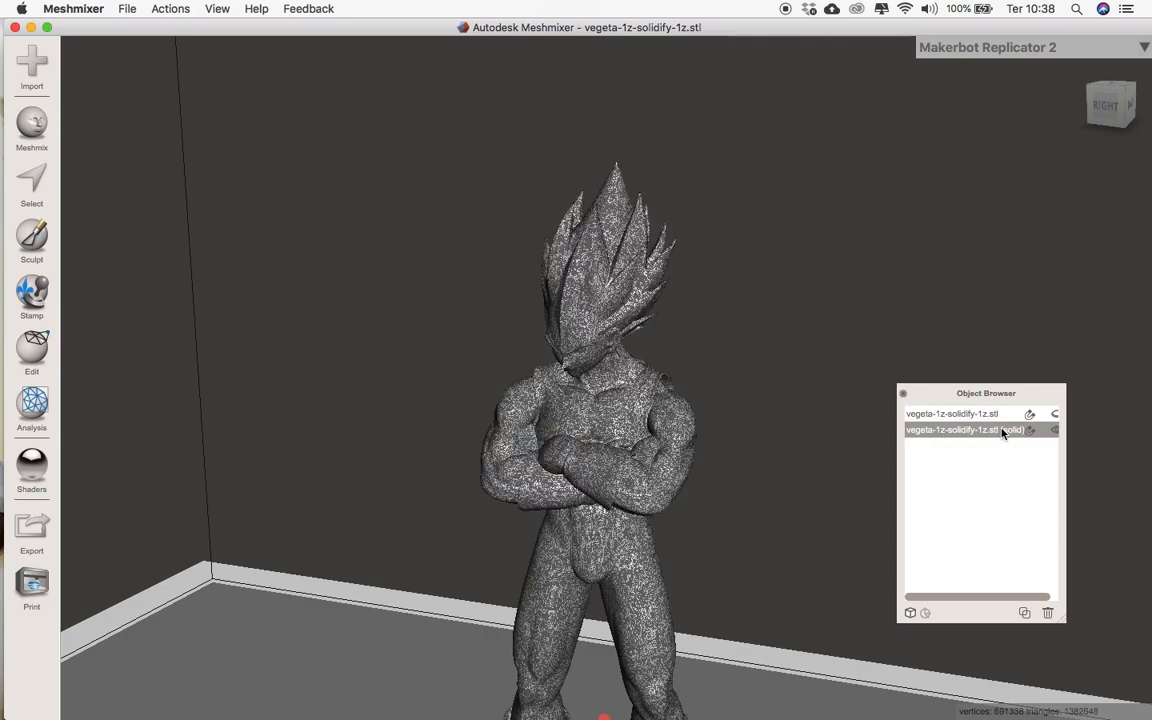
left_click(1054, 415)
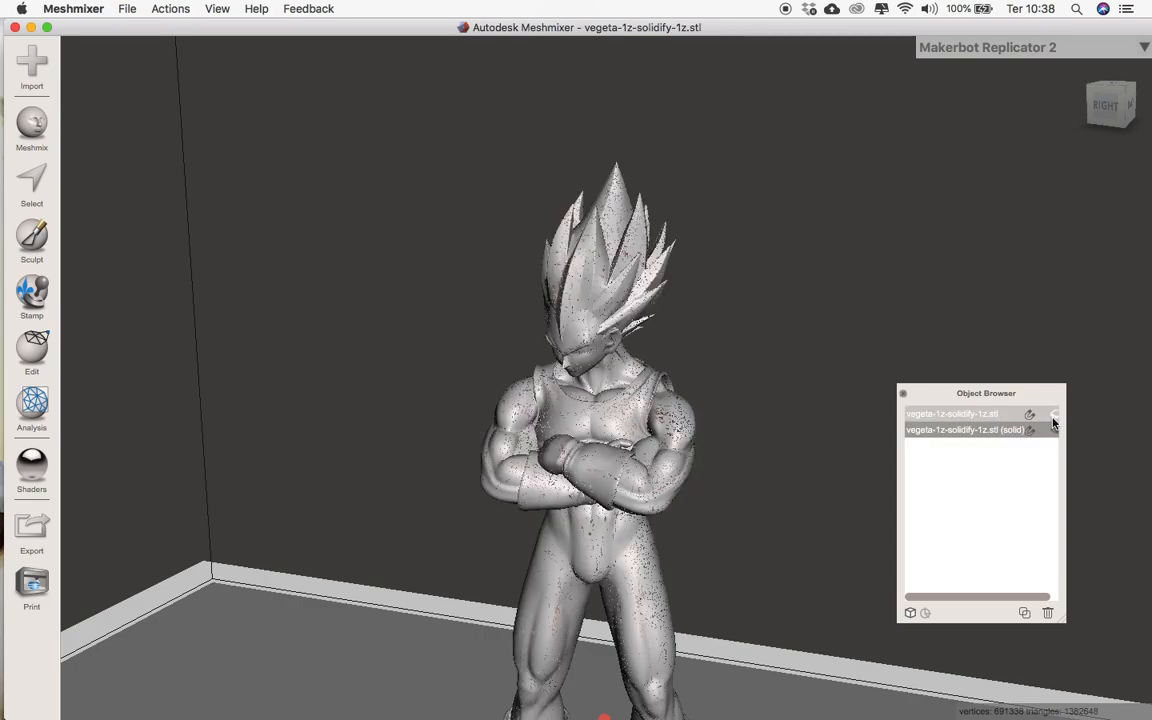
left_click(1054, 416)
left_click(1053, 416)
left_click(1053, 416)
left_click(1053, 416)
right_click_drag(809, 469, 630, 387)
- Delete the original vegeta-1z-solidify-1z.stl object, select the remaining solid, and look over its face and chest surface
left_click(967, 418)
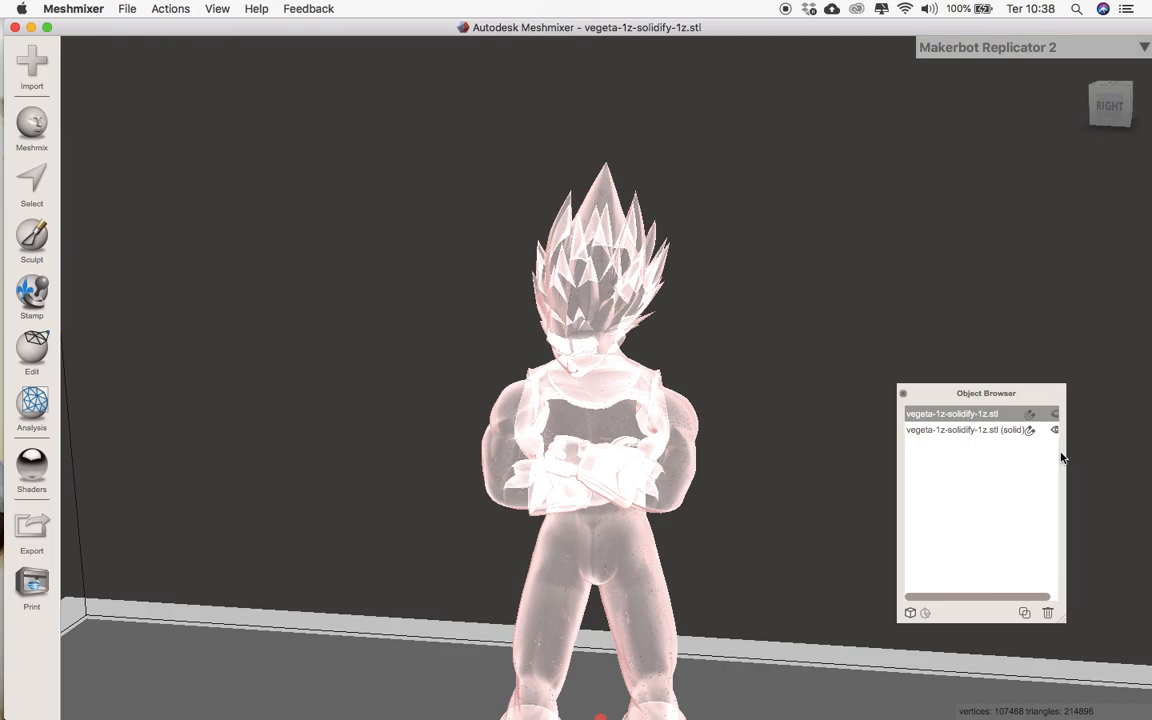
left_click(1048, 612)
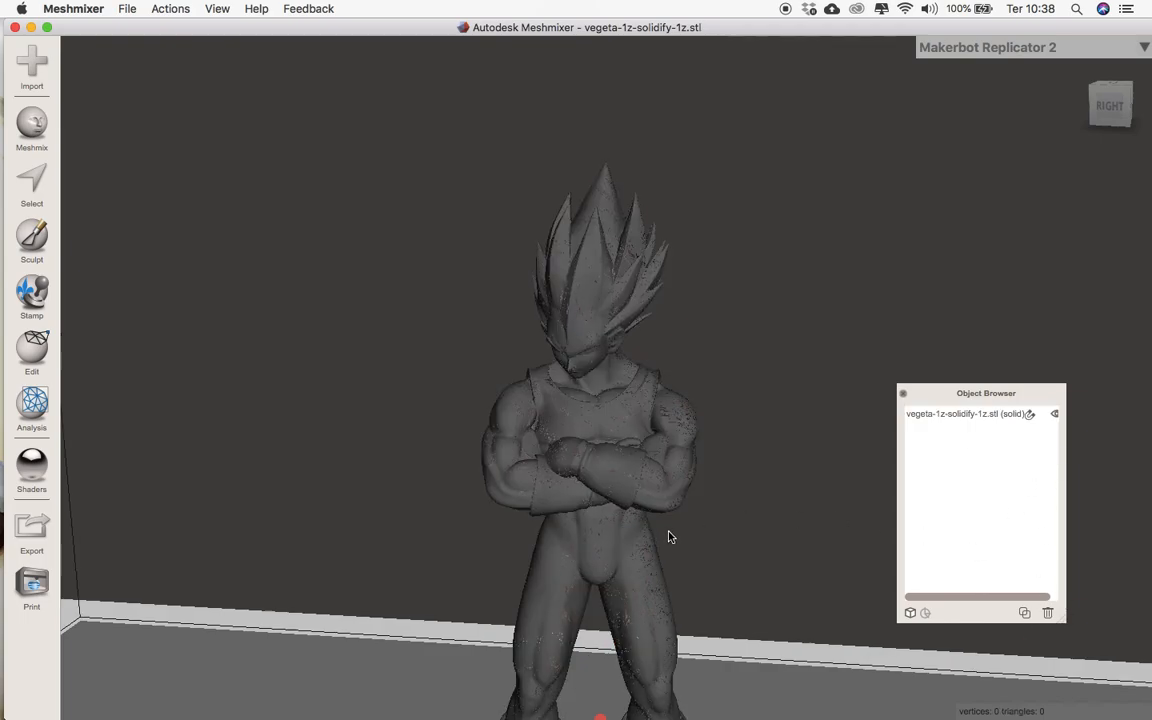
left_click(668, 537)
scroll(607, 424, "up", 5)
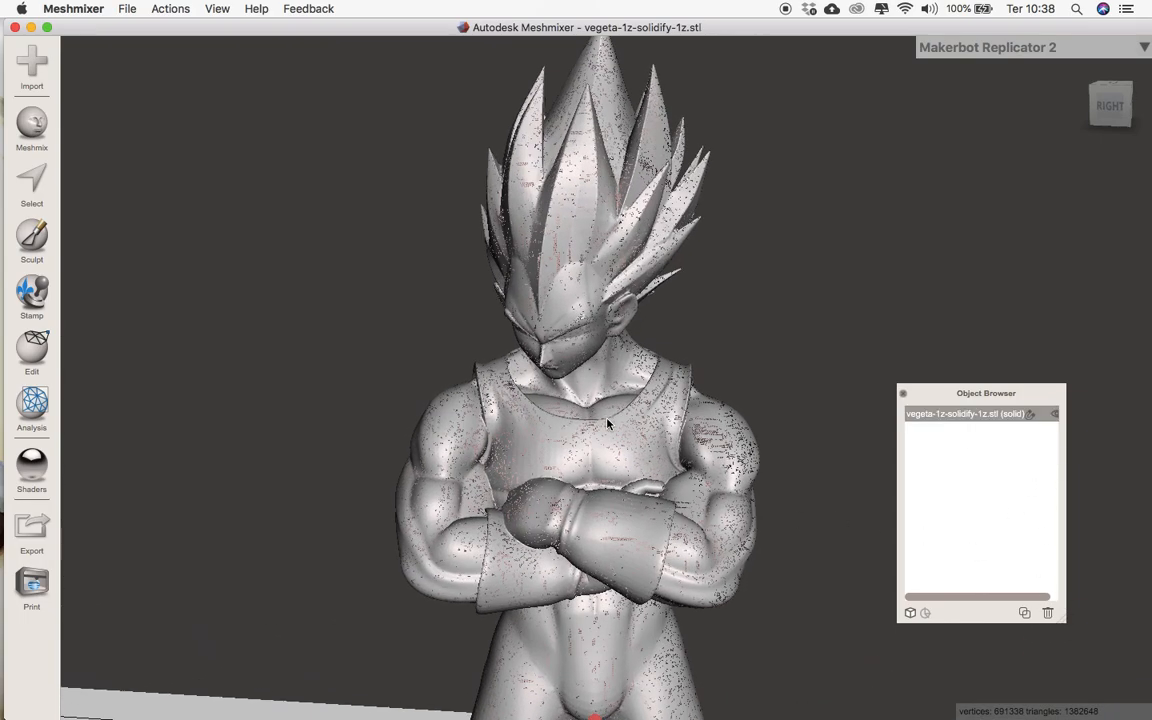
scroll(607, 424, "up", 5)
right_click_drag(607, 425, 567, 421)
scroll(567, 421, "down", 5)
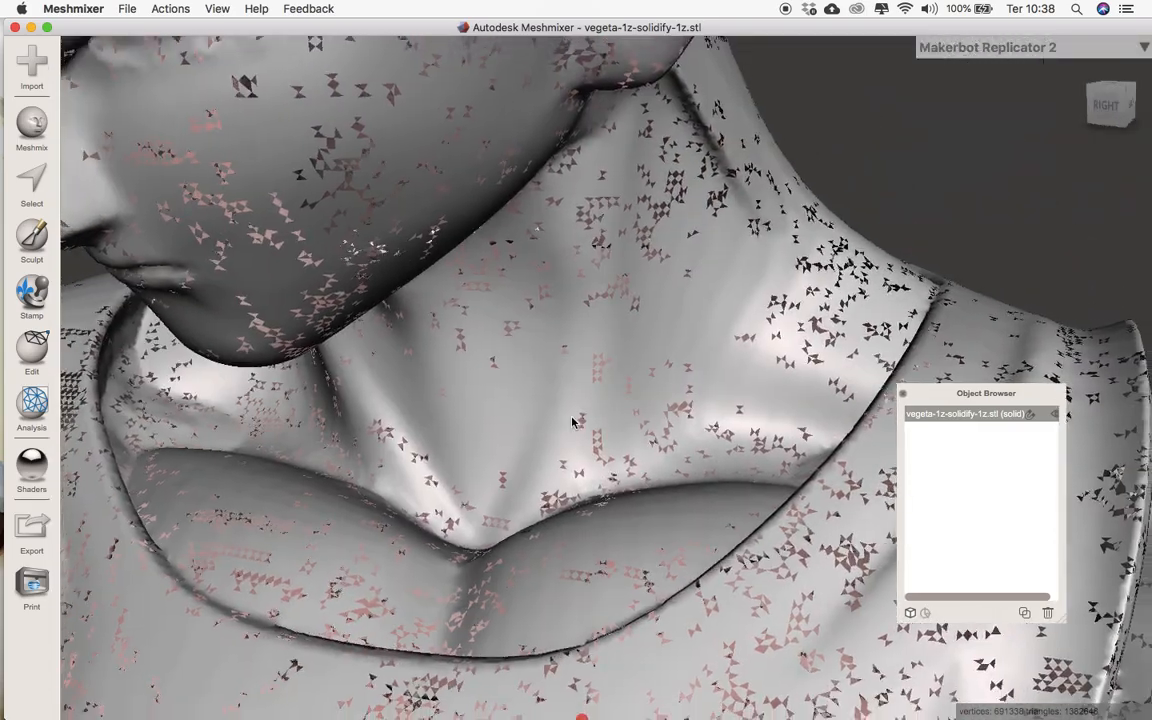
scroll(573, 423, "down", 2)
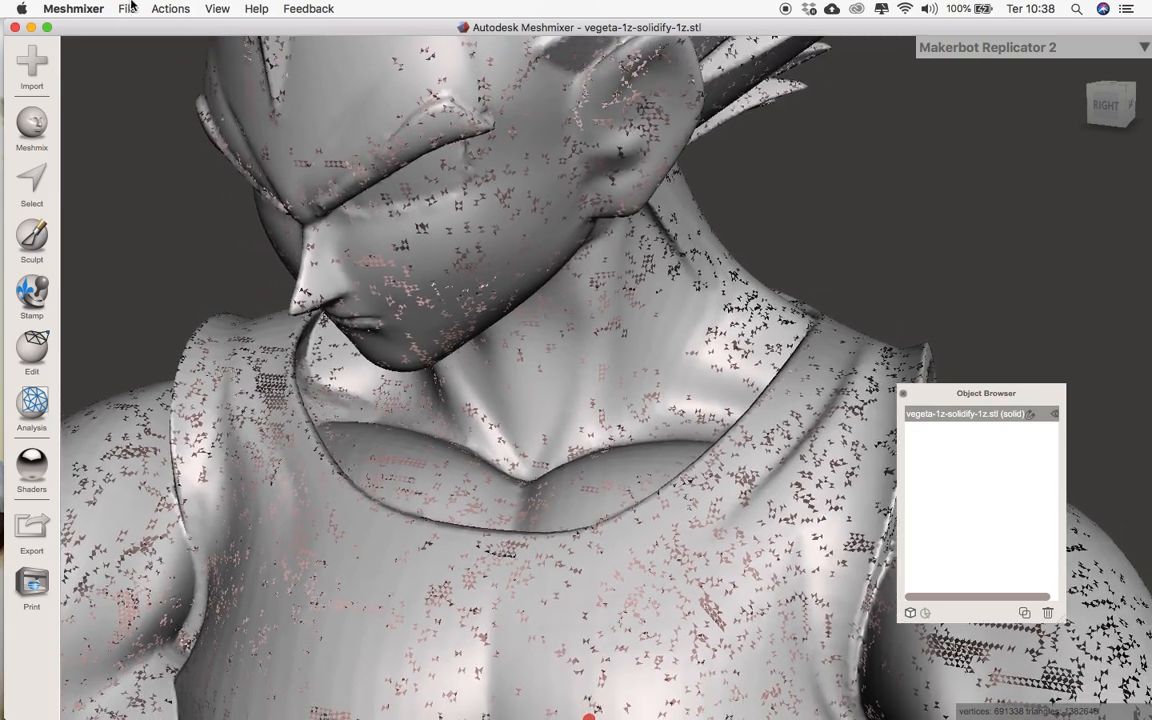
- Export the solid figure to the Desktop in STL ASCII format under the name vegetaNovo
left_click(127, 9)
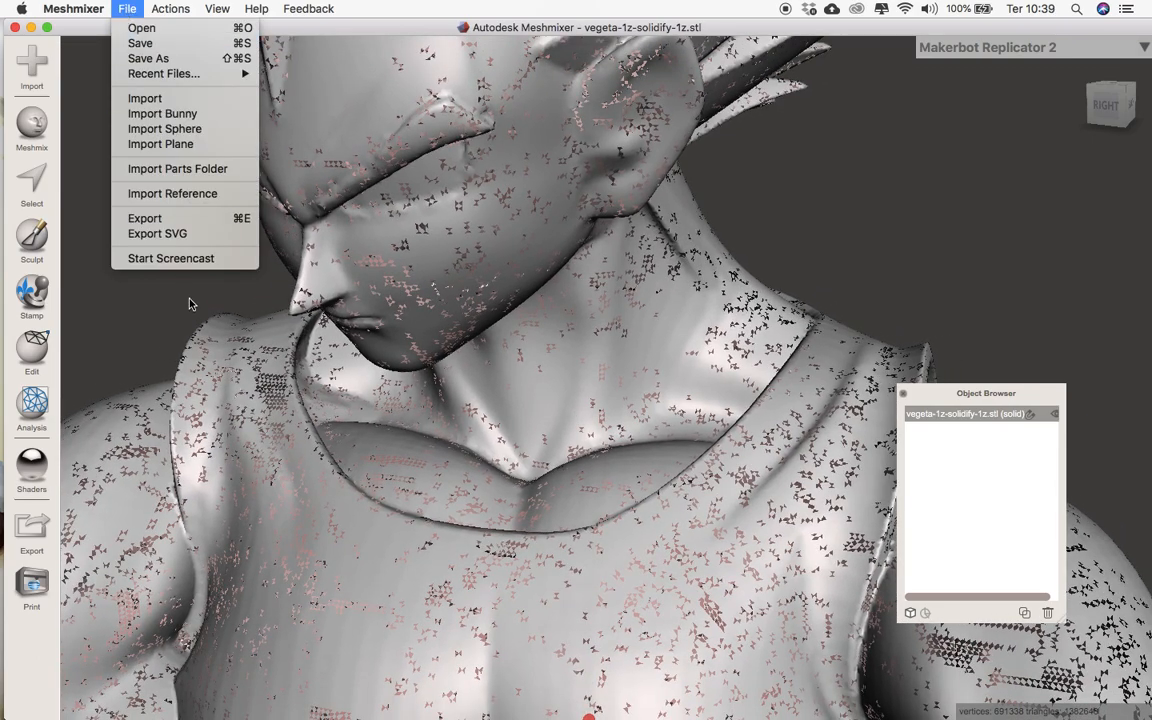
left_click(172, 217)
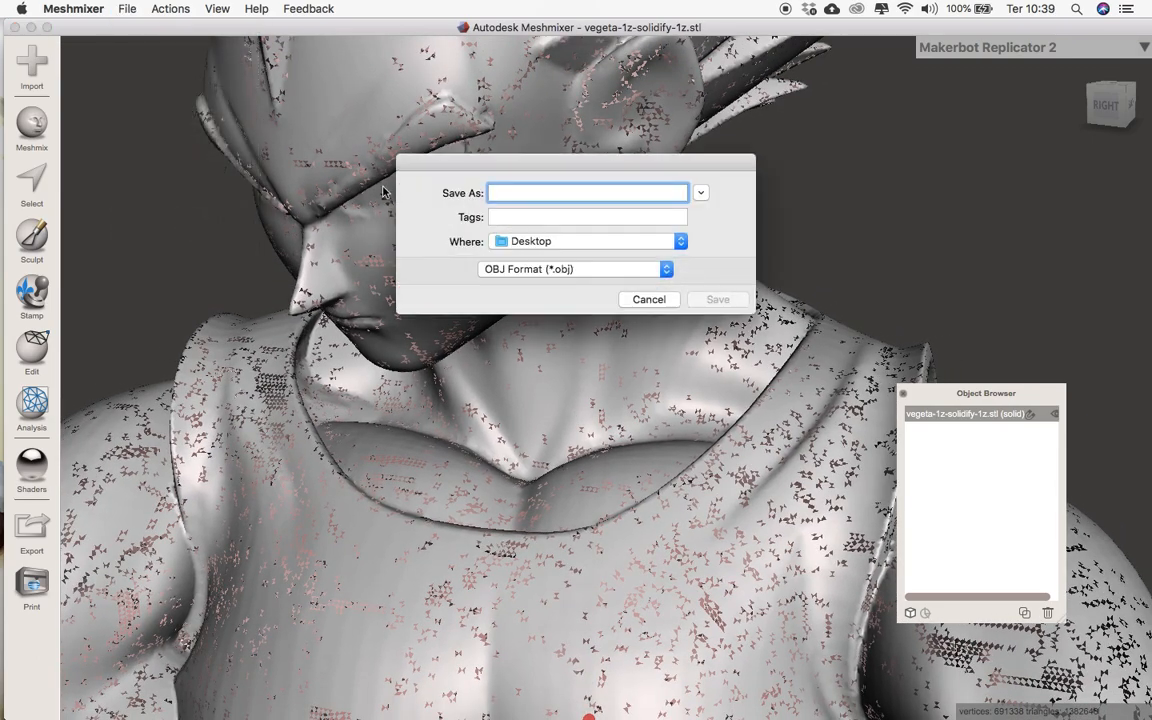
left_click(590, 269)
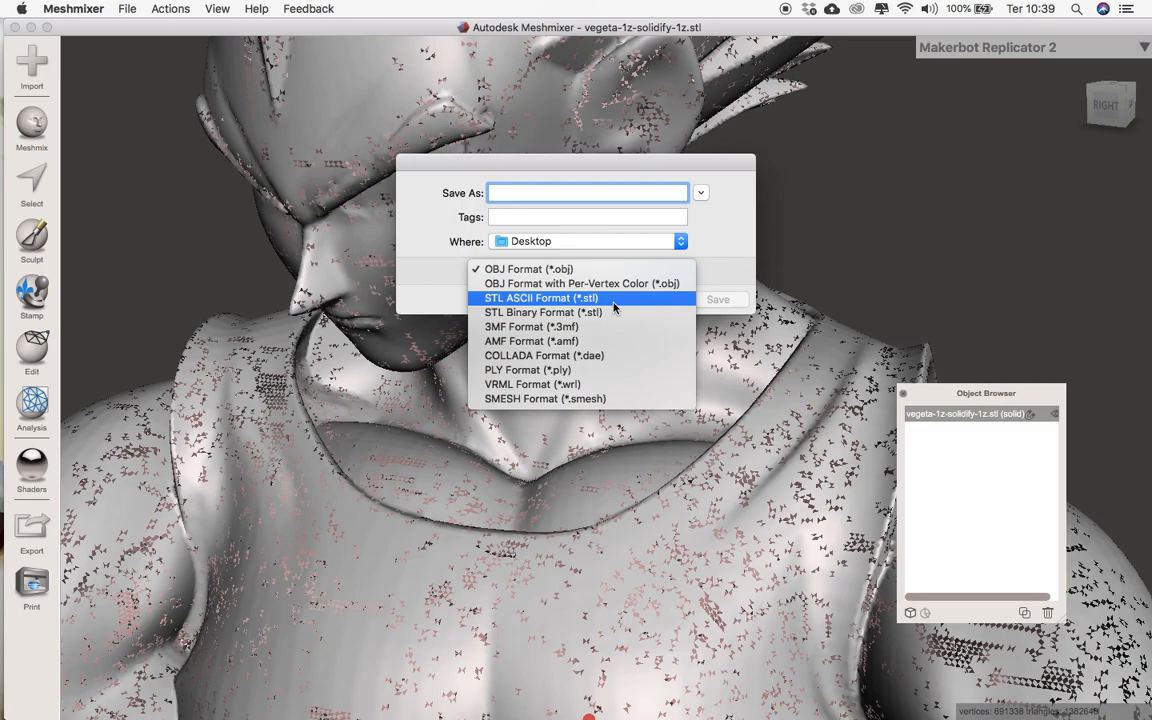
left_click(613, 299)
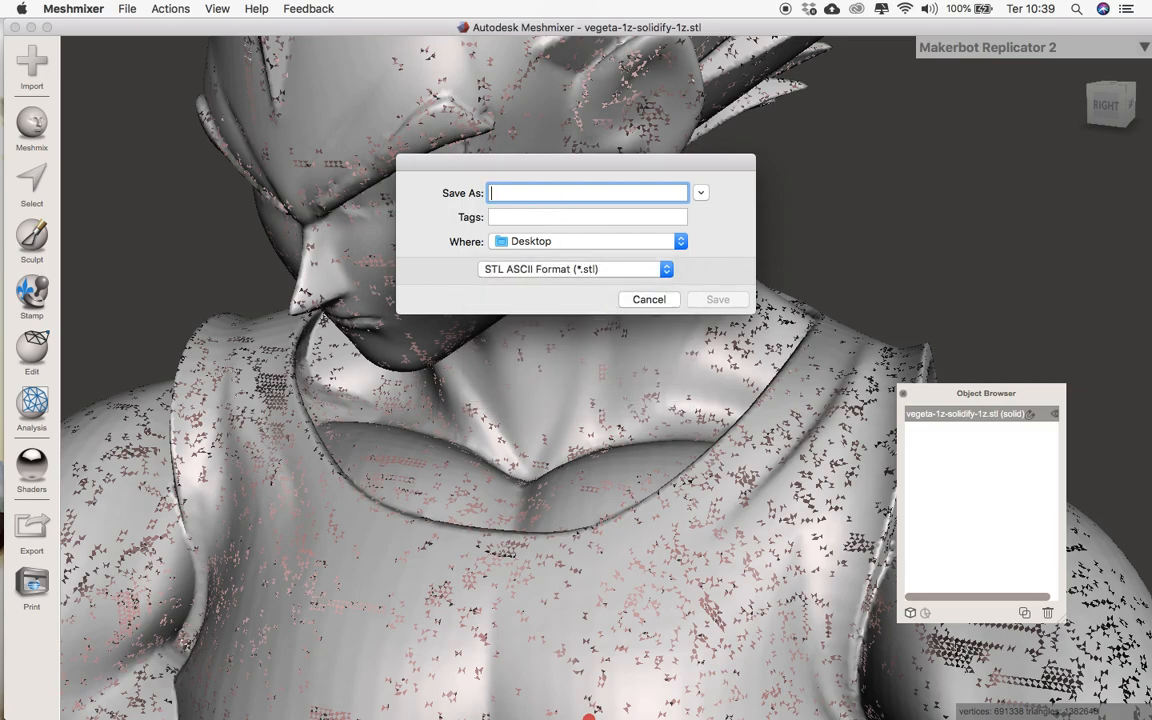
type("vegetaNovo")
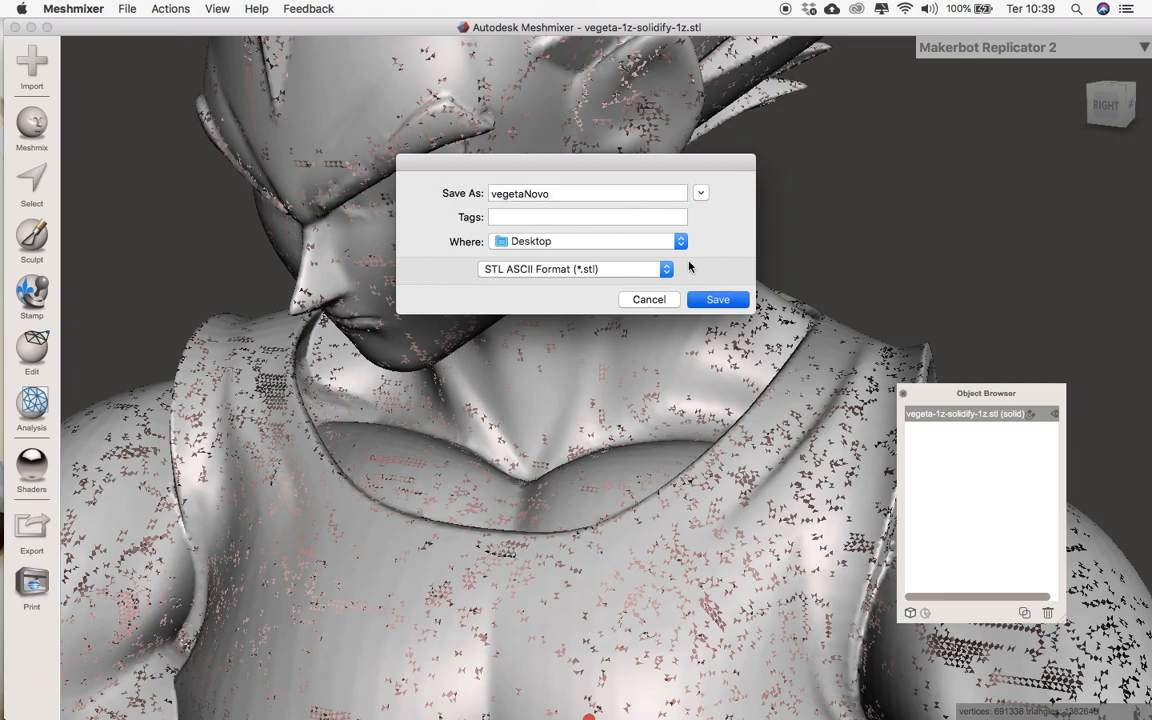
left_click(719, 300)
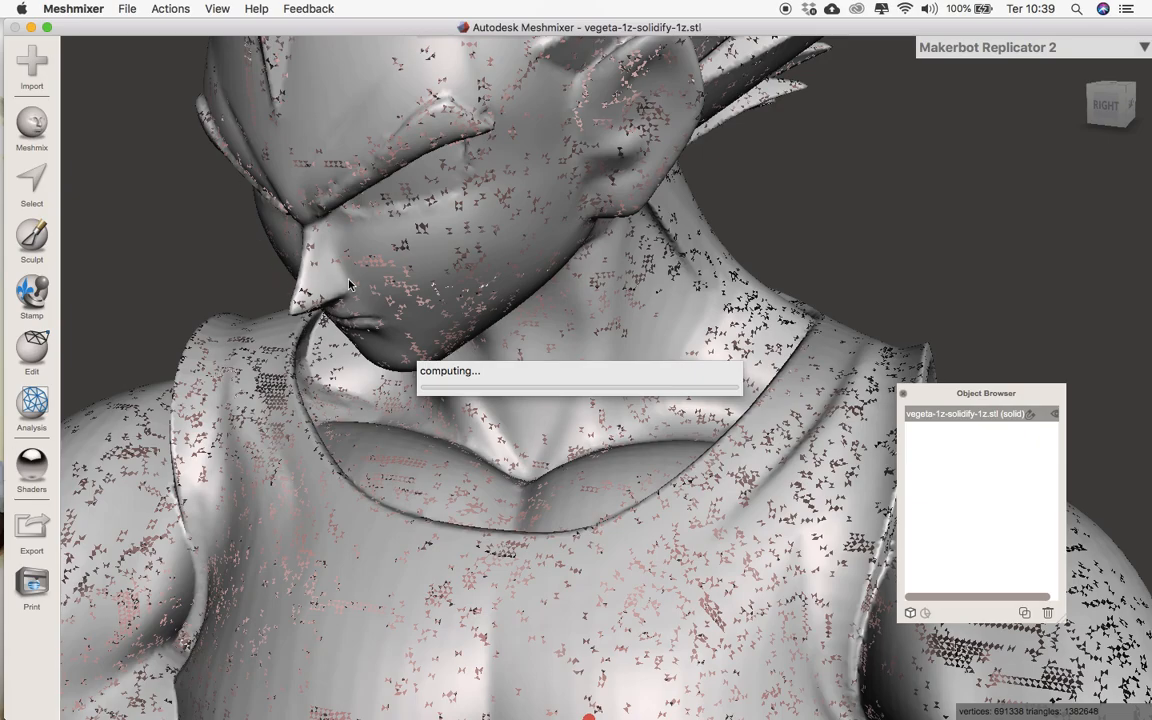
key("ctrl+Up")
key("ctrl+Up")
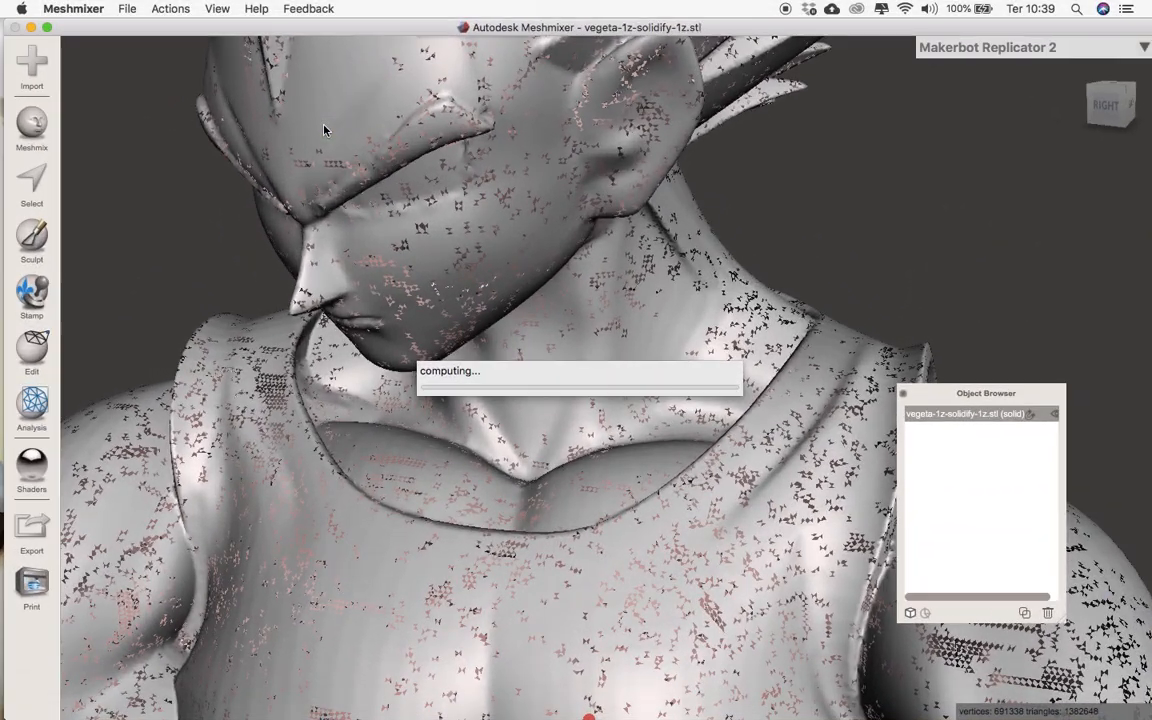